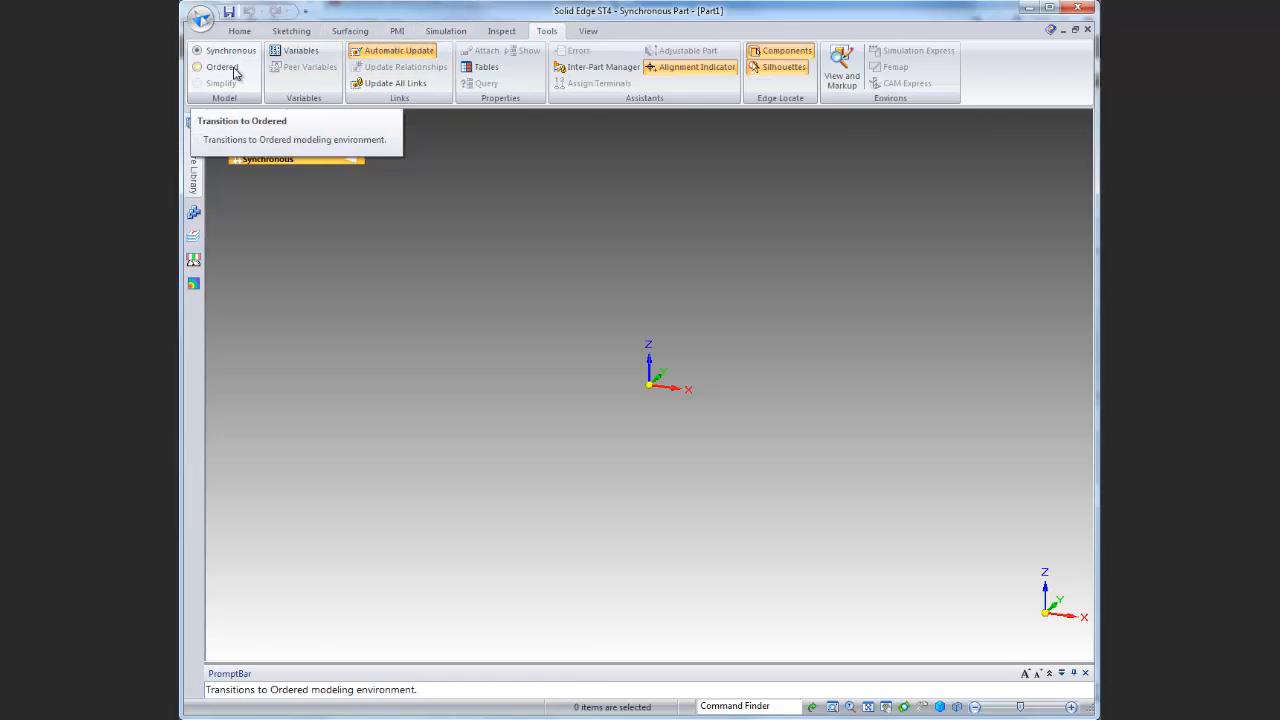
# Switch the part to Ordered modeling and start an extrusion sketch on the horizontal XY base plane
pyautogui.click(234, 71)
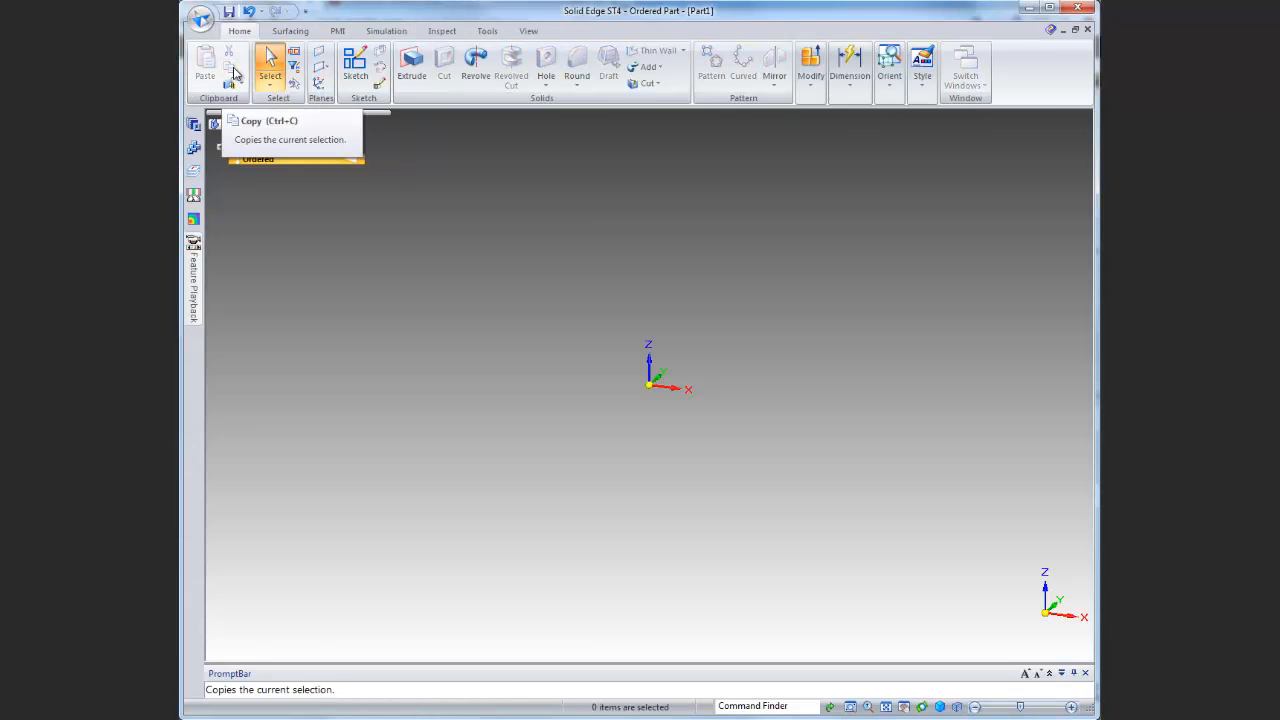
pyautogui.click(406, 74)
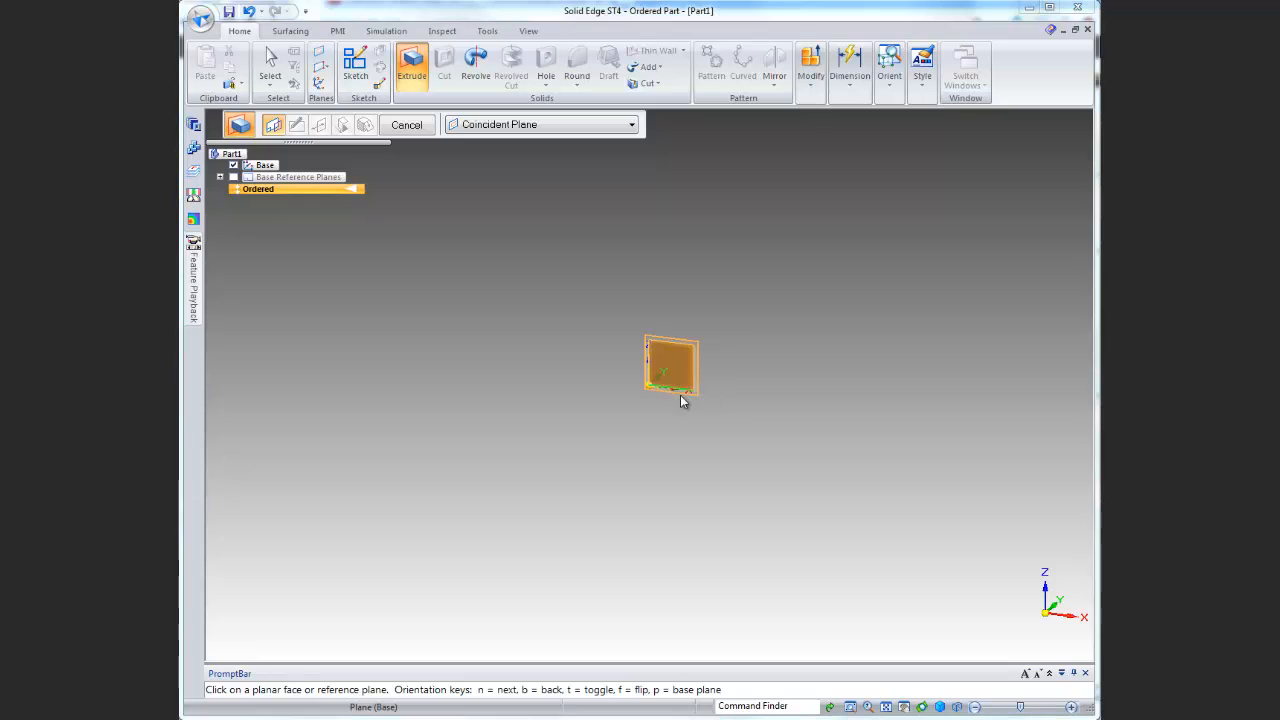
pyautogui.moveTo(981, 707); pyautogui.dragTo(871, 479)
pyautogui.click(816, 508)
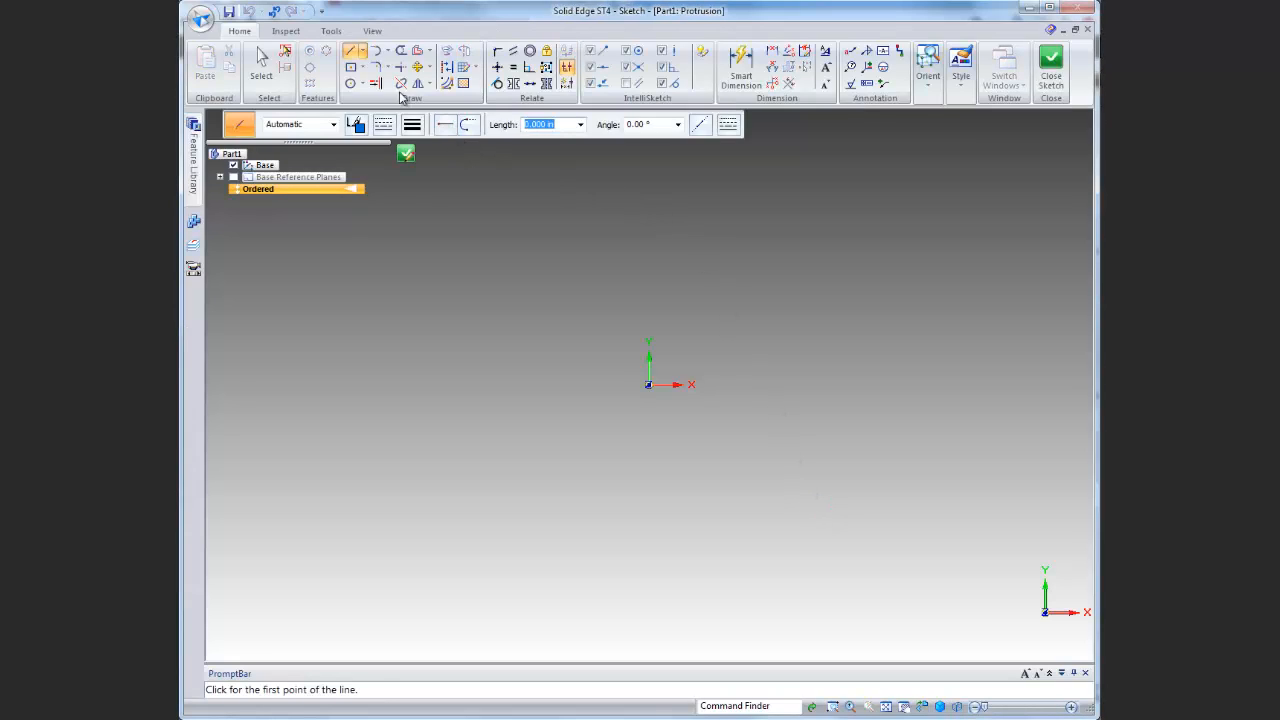
# Sketch a circle with a 3 in diameter centred on the origin
pyautogui.click(350, 83)
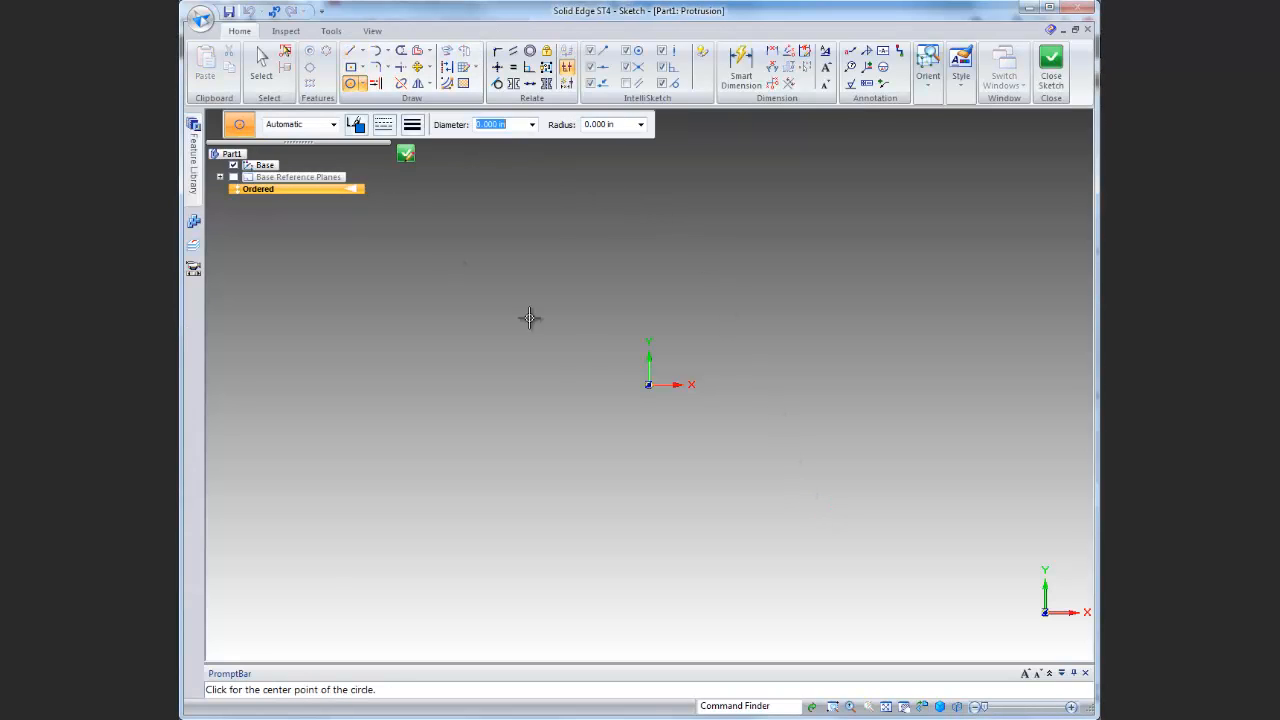
pyautogui.click(648, 384)
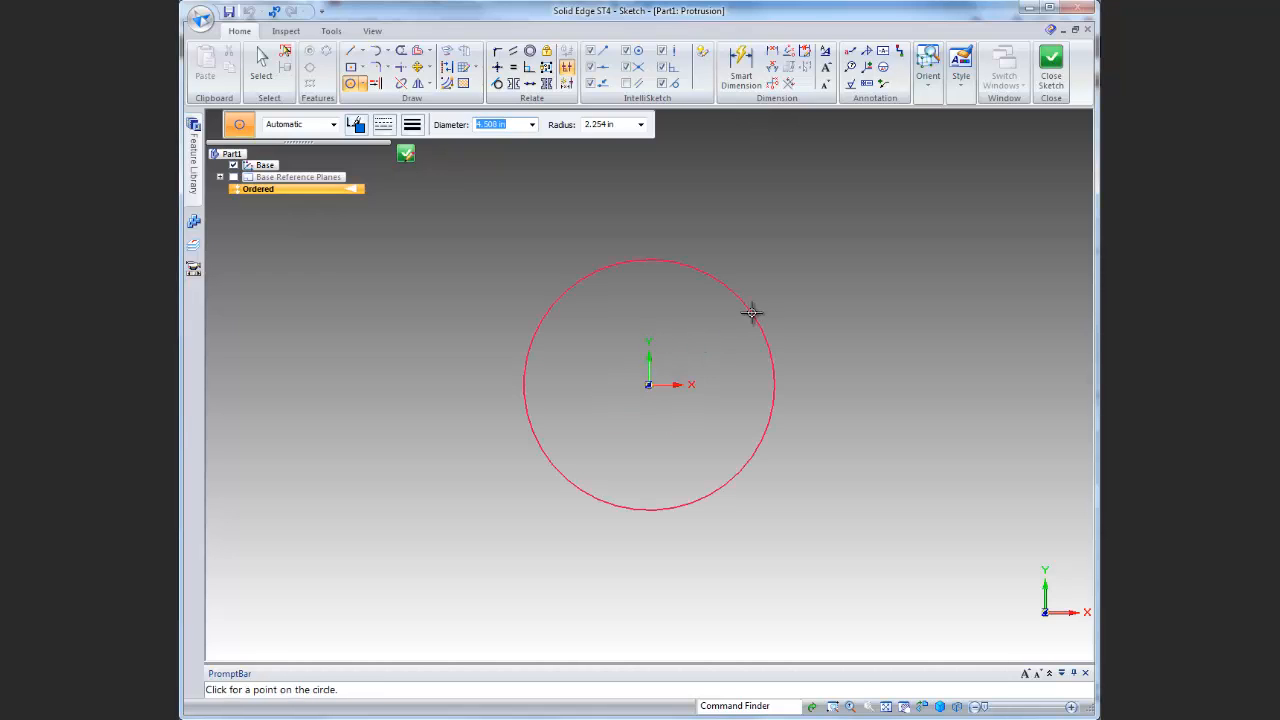
pyautogui.write('3')
pyautogui.press('Return')
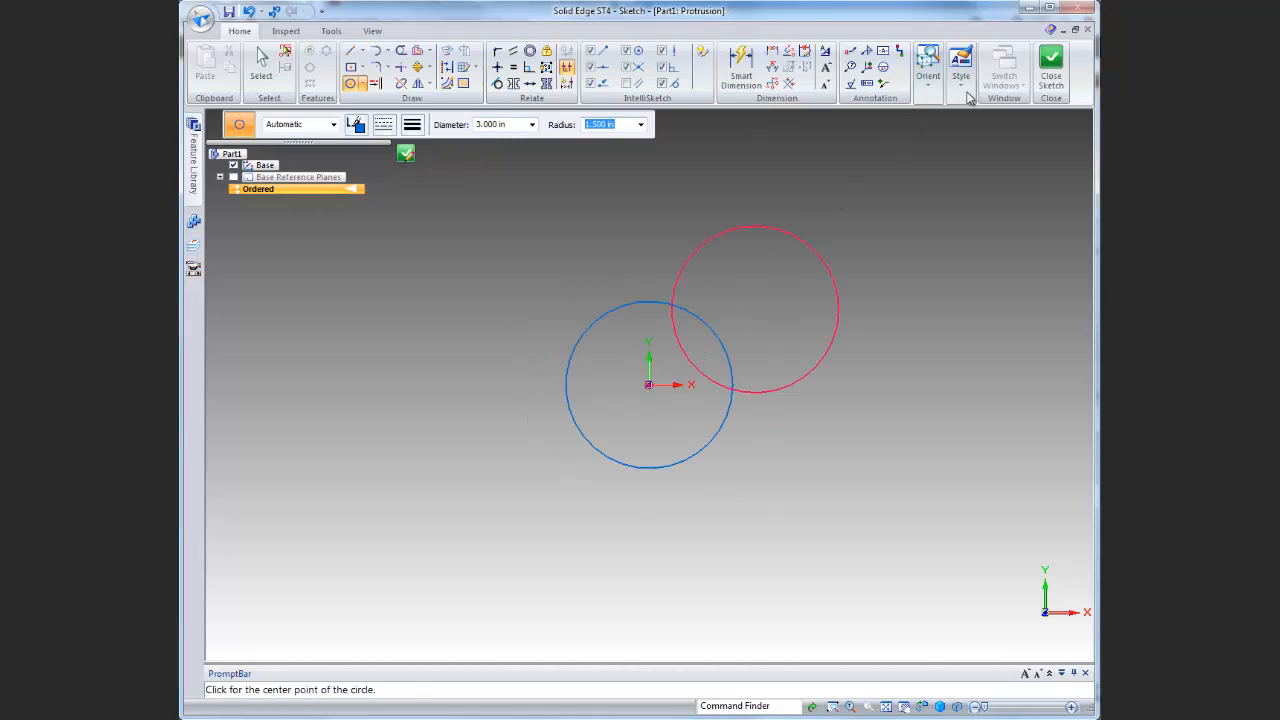
# Finish the circle sketch and extrude it 0.125 in downward to form a thin disc
pyautogui.click(1051, 65)
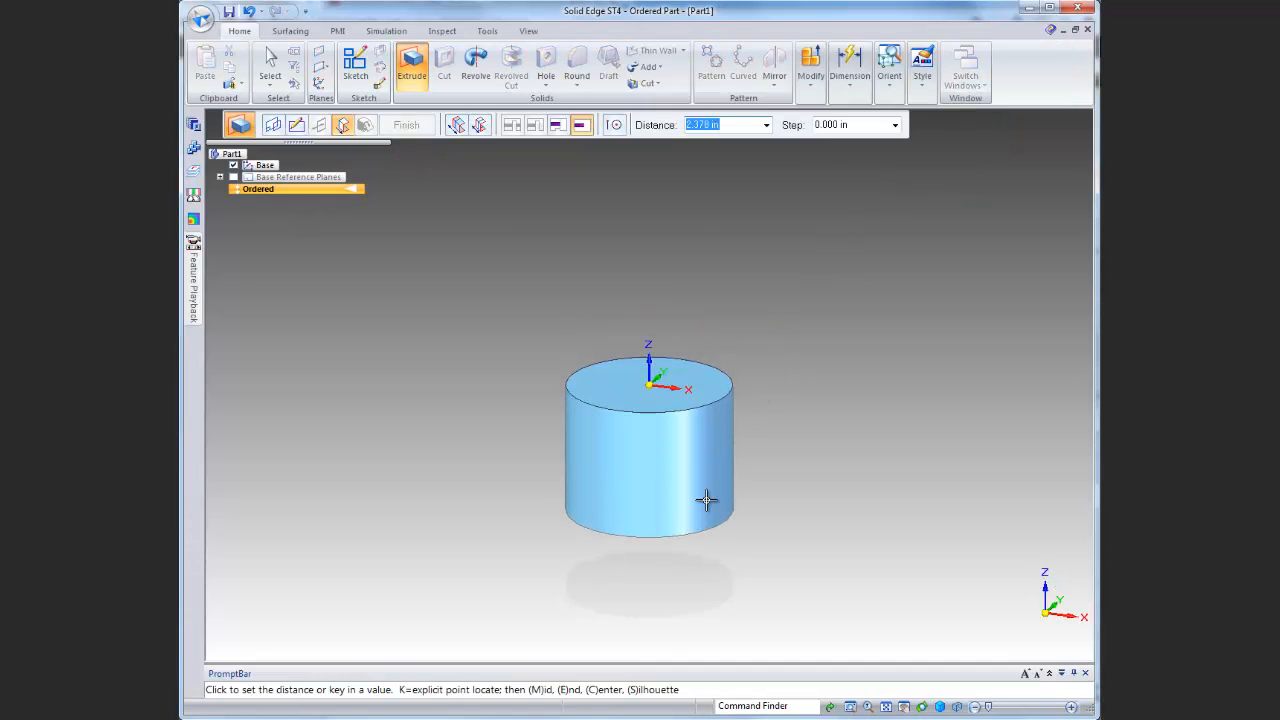
pyautogui.write('.125')
pyautogui.press('Tab')
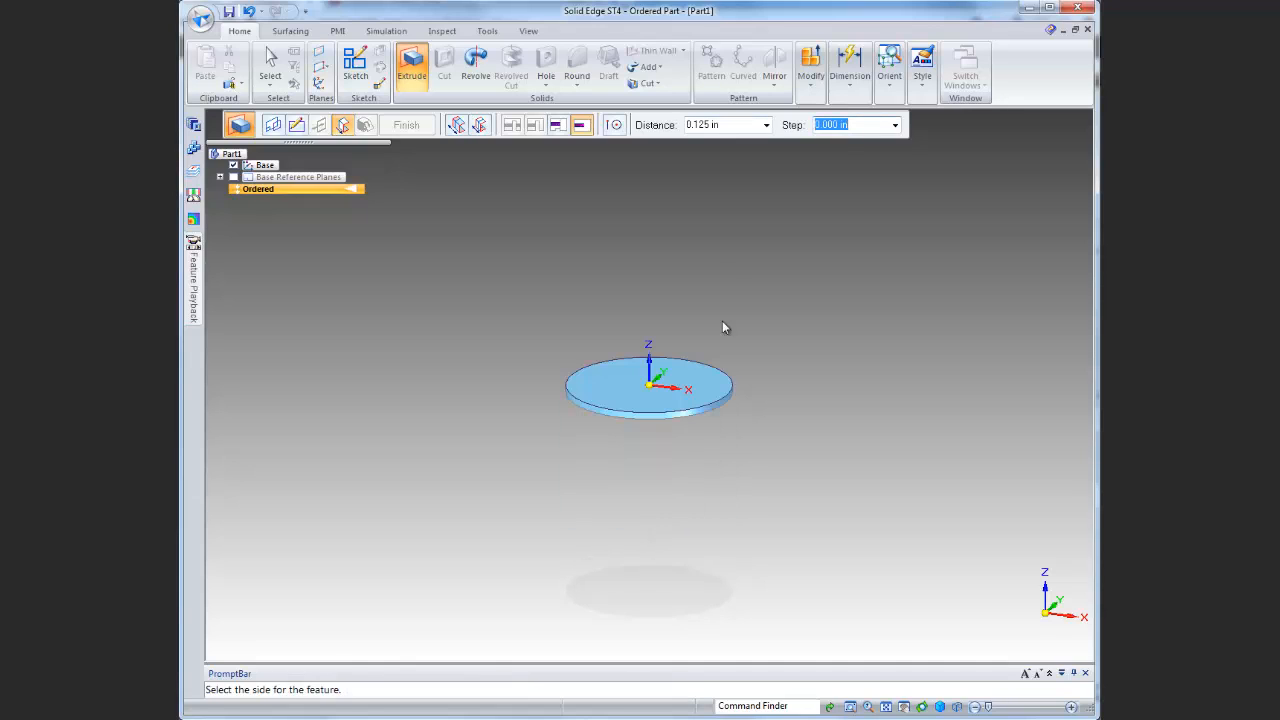
pyautogui.click(724, 535)
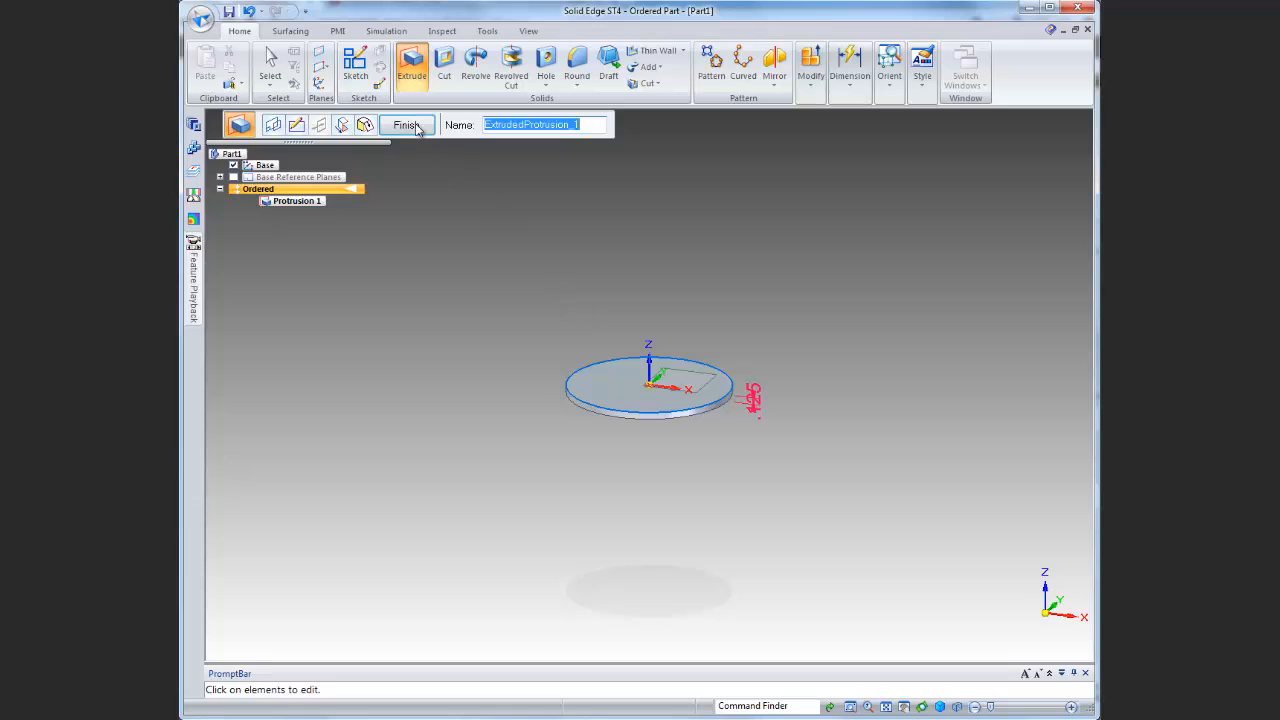
pyautogui.click(414, 126)
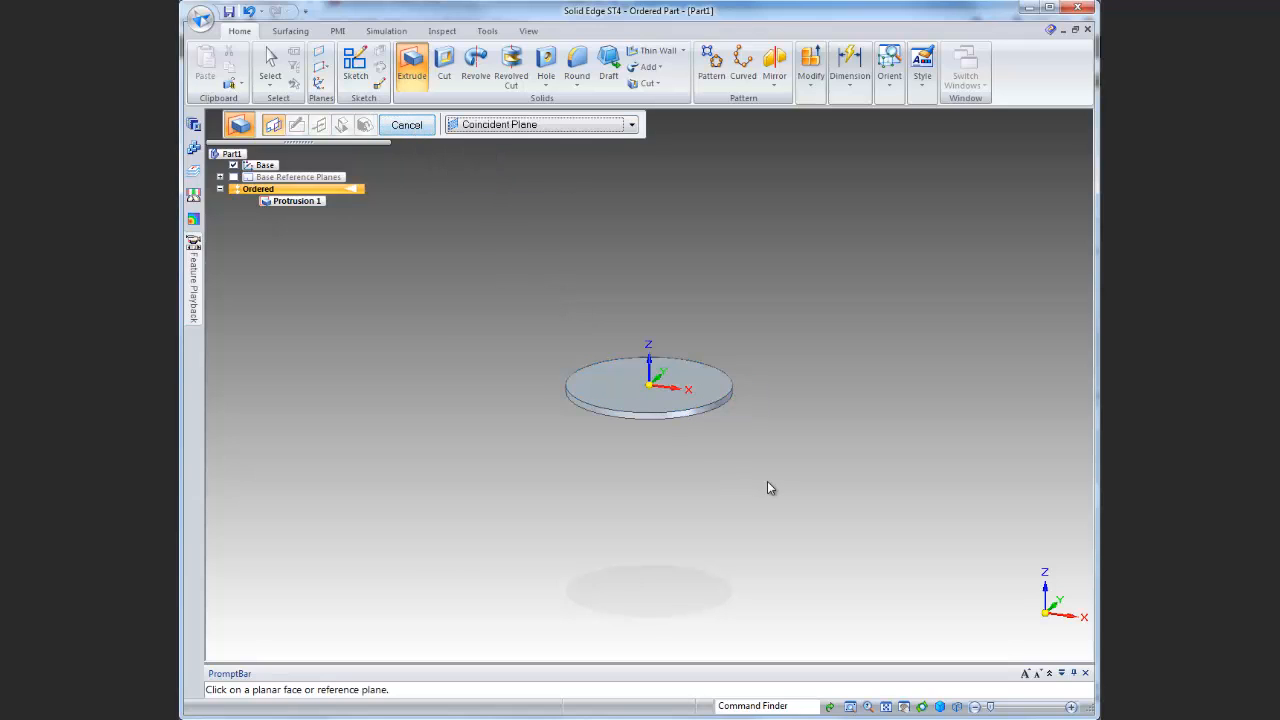
# On the disc's underside, sketch a centre rectangle at the origin, 1.5 in wide, 1.5 in high and at 0°
pyautogui.moveTo(769, 481); pyautogui.dragTo(772, 399, button='middle')
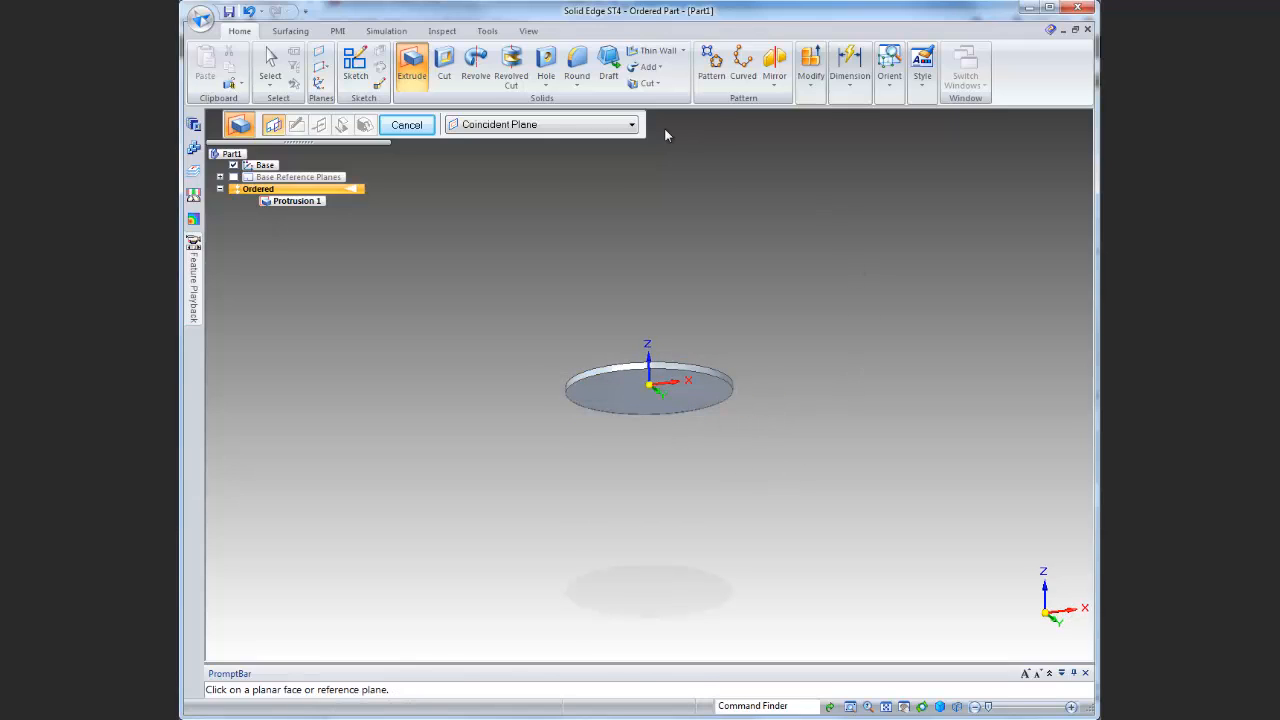
pyautogui.click(605, 388)
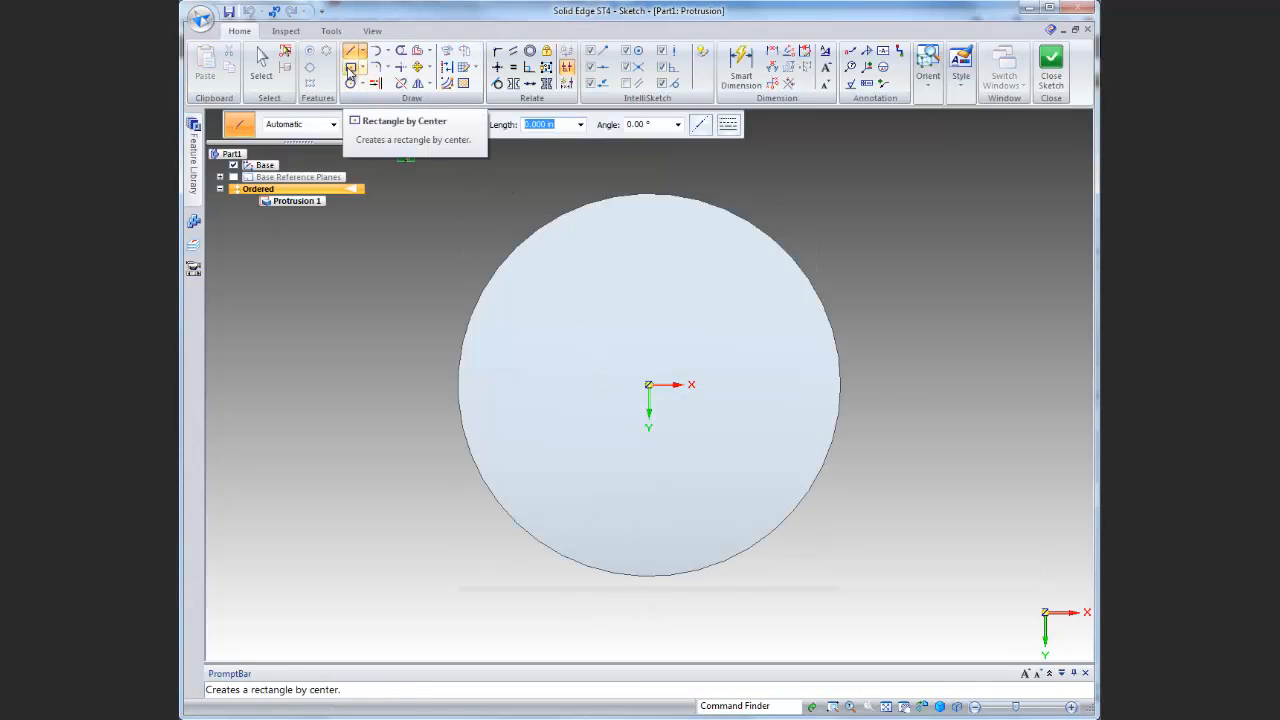
pyautogui.click(350, 68)
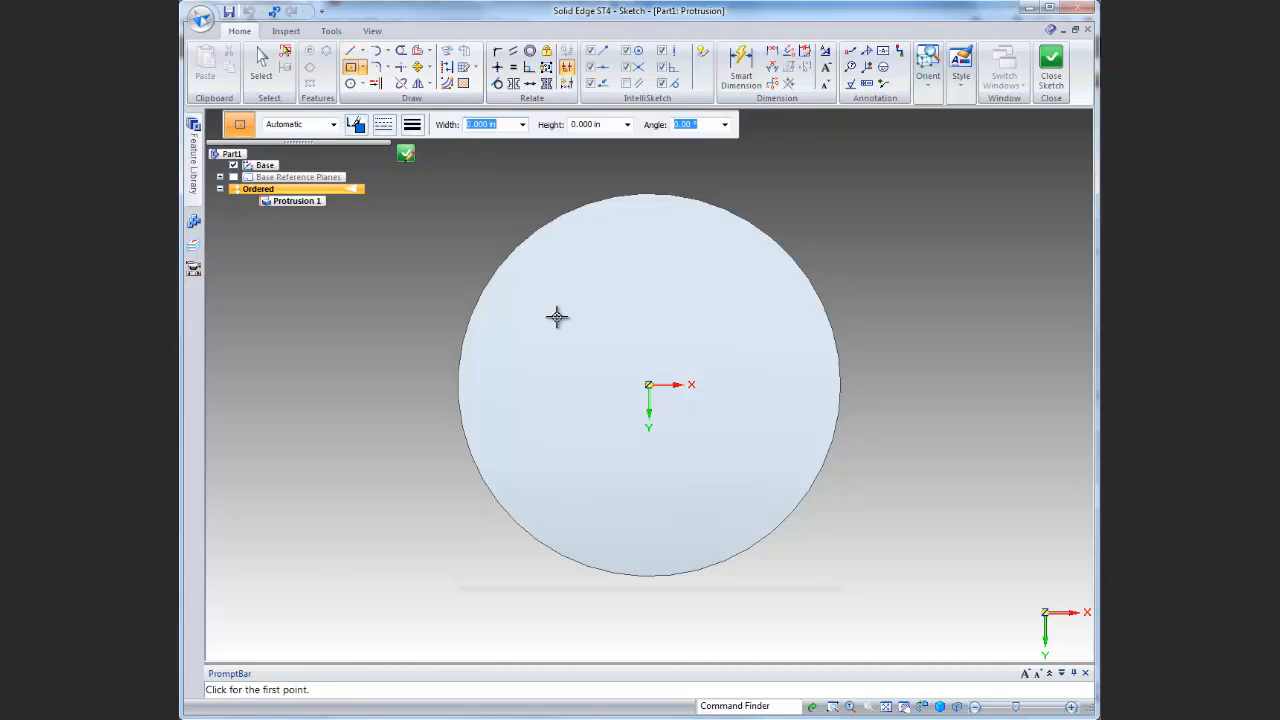
pyautogui.click(650, 383)
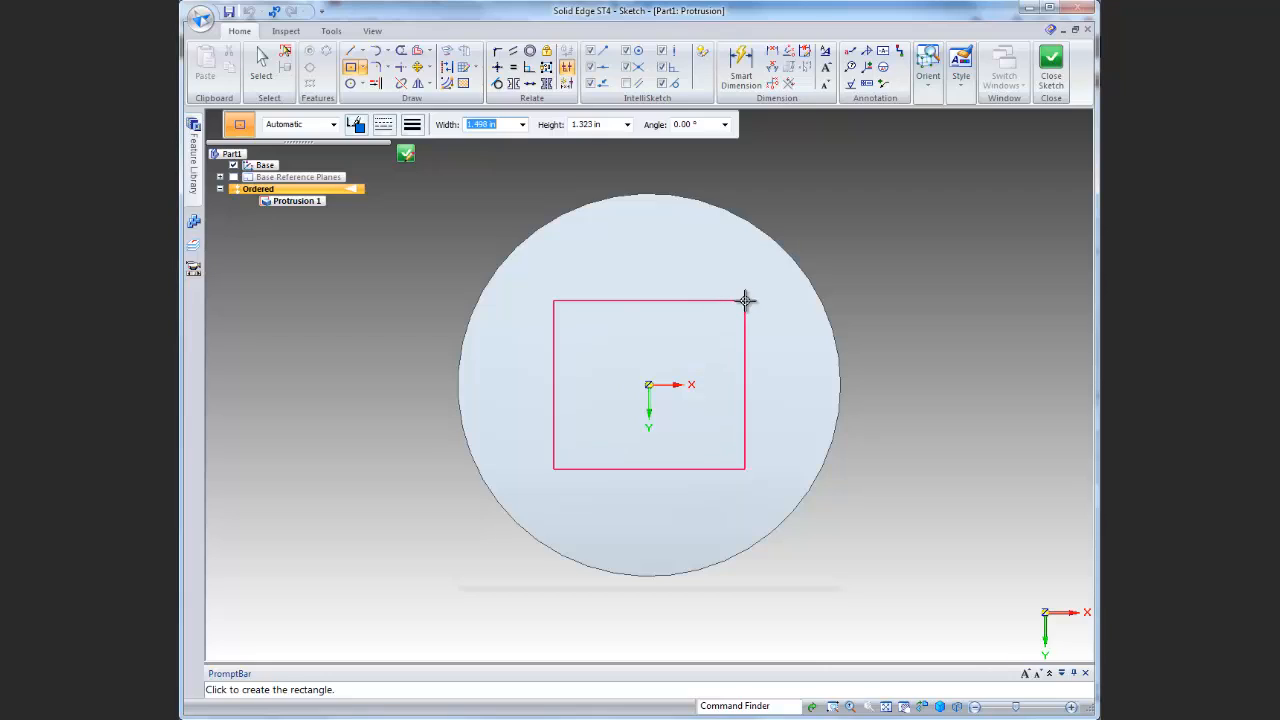
pyautogui.write('1.5')
pyautogui.press('Tab')
pyautogui.write('1.5')
pyautogui.press('Tab')
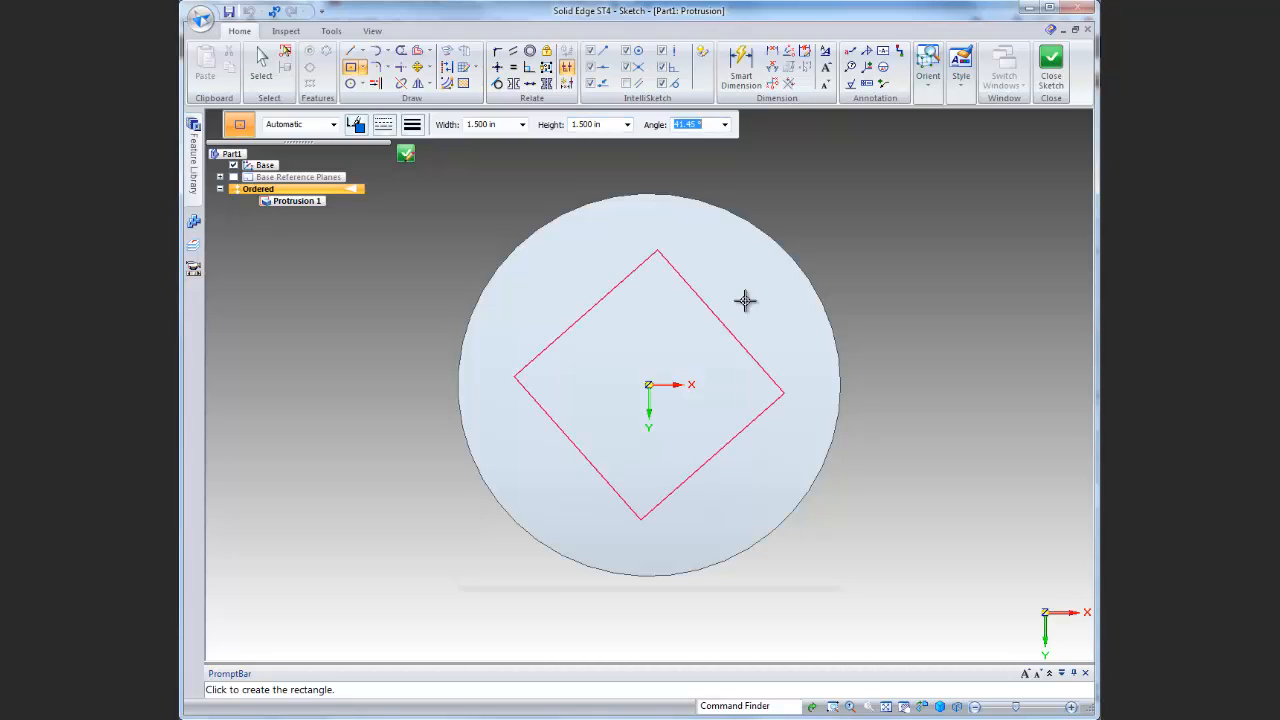
pyautogui.write('0')
pyautogui.press('Return')
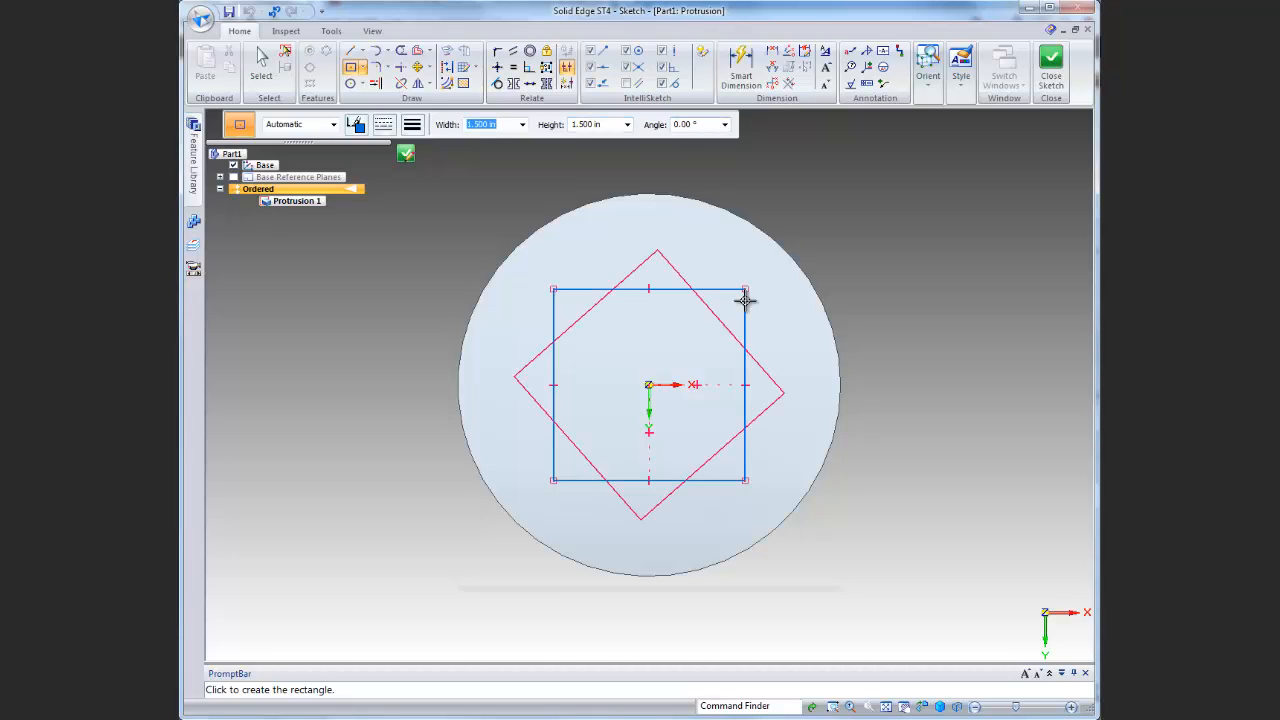
pyautogui.click(745, 290)
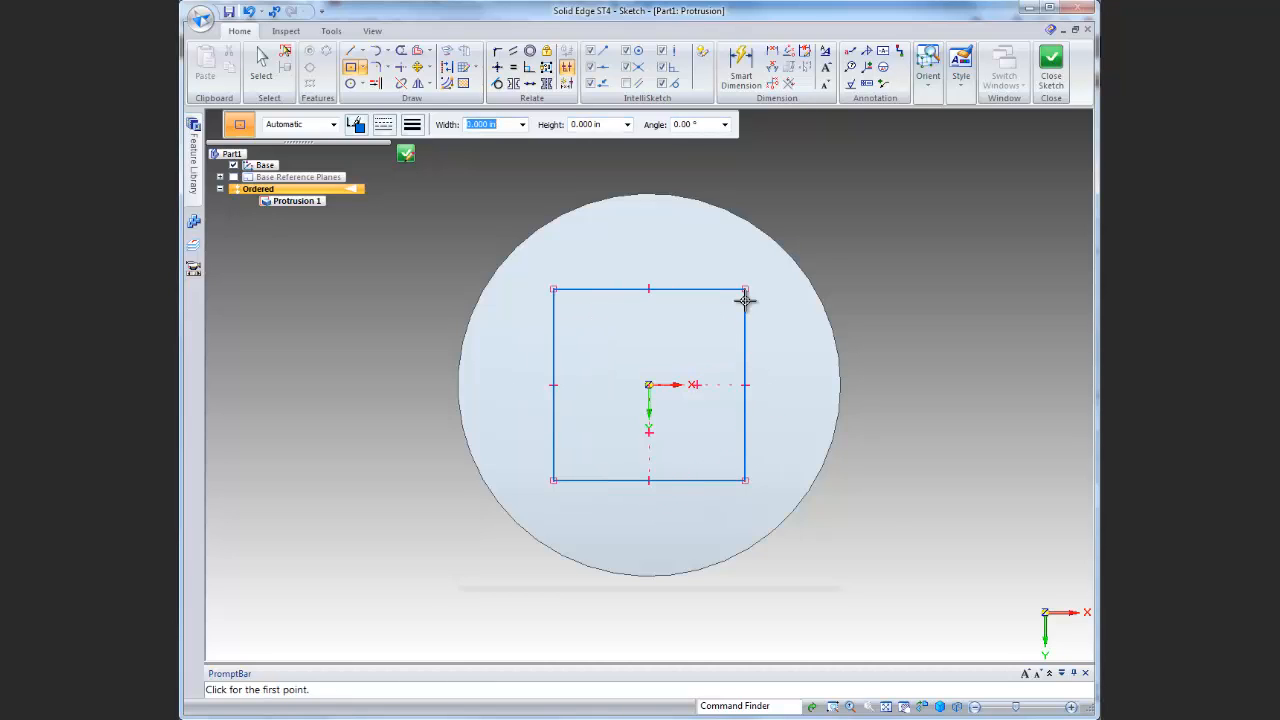
# Finish the square sketch and extrude it 2 in downward from the disc's underside
pyautogui.click(1060, 80)
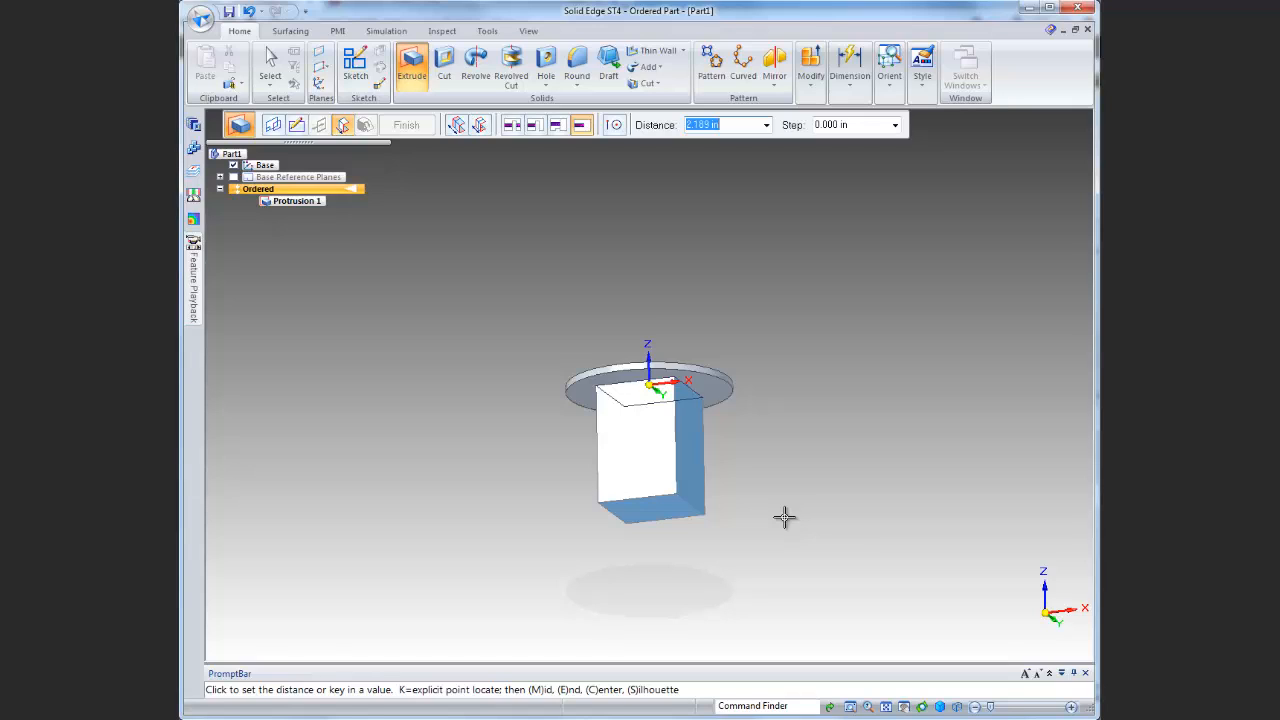
pyautogui.write('2')
pyautogui.press('Return')
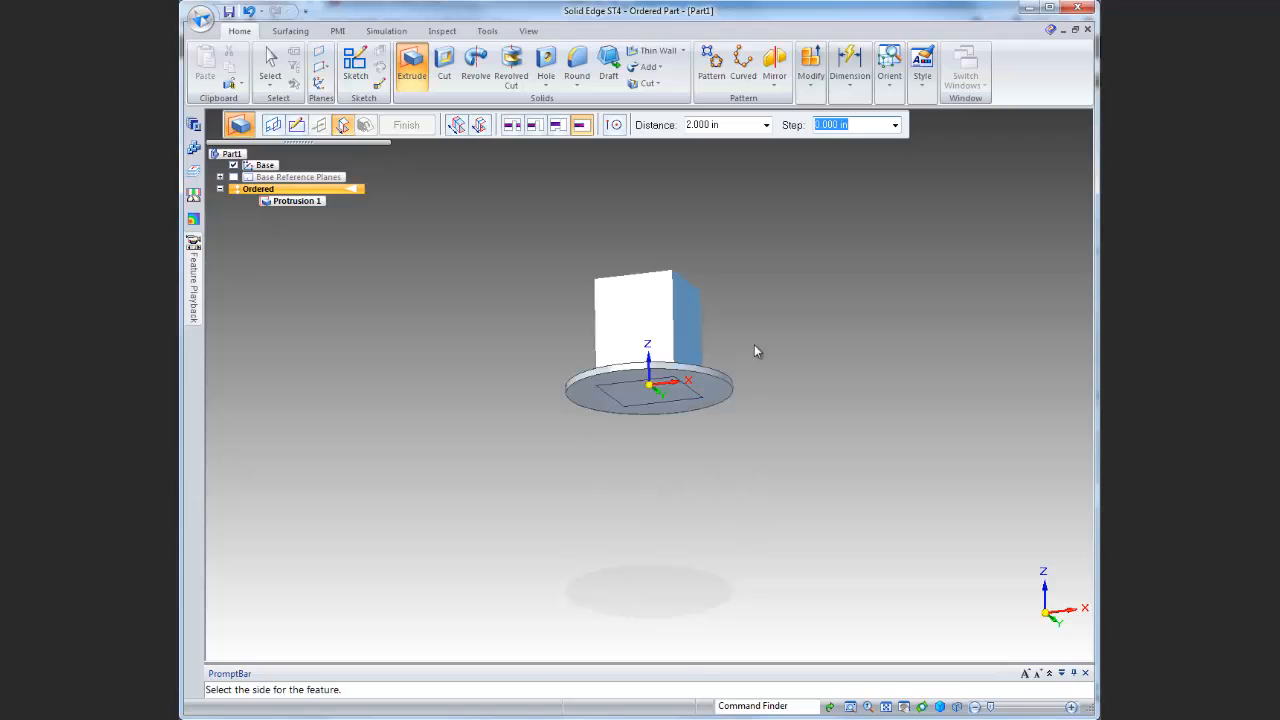
pyautogui.click(766, 543)
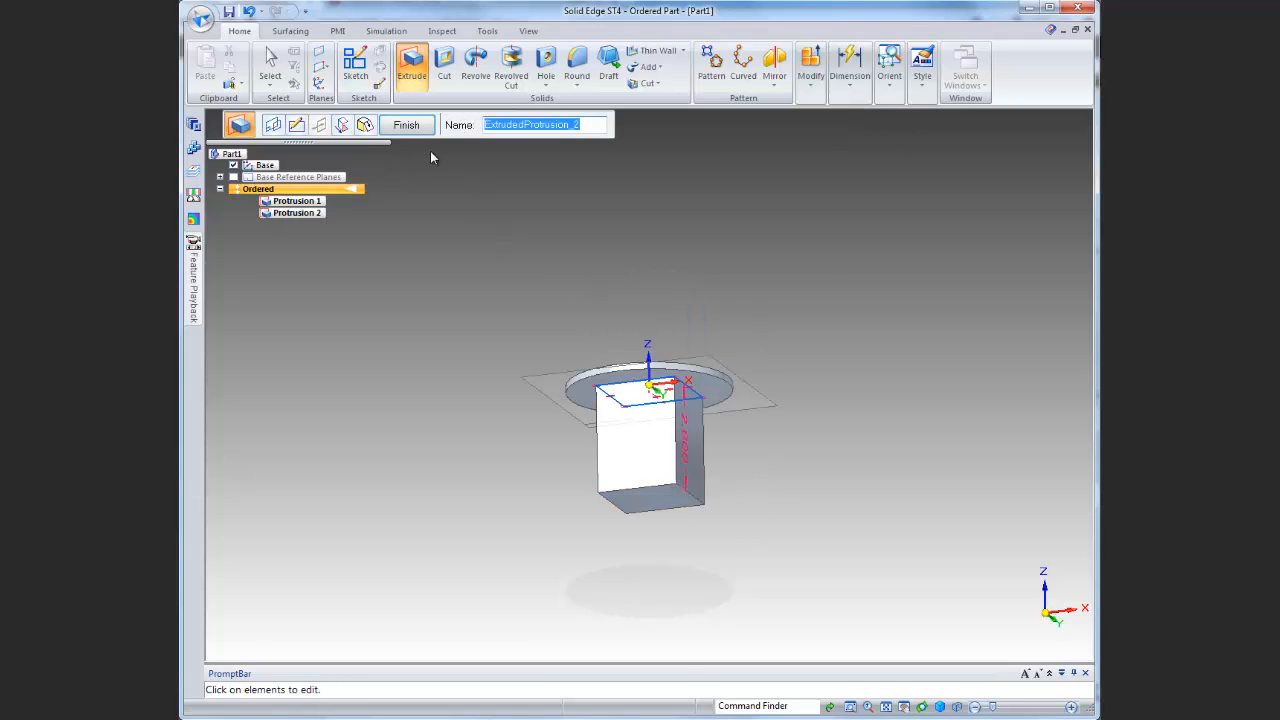
pyautogui.click(414, 126)
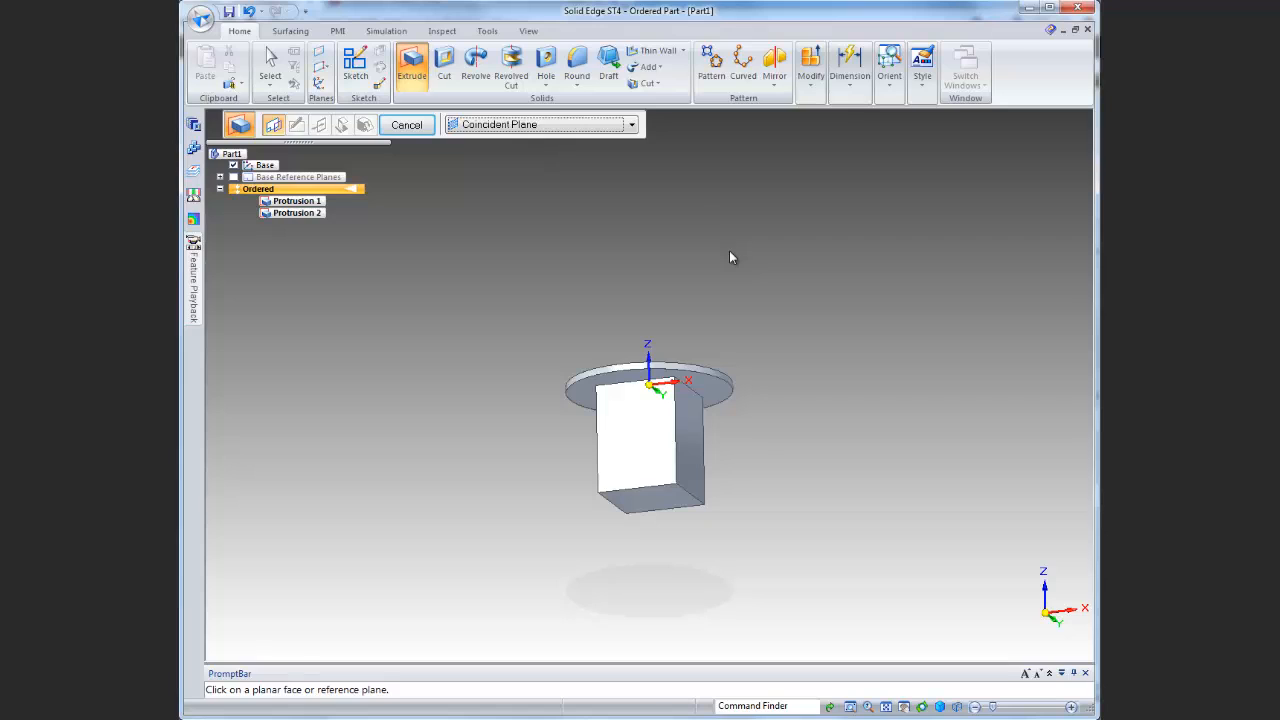
# Start a draft using the disc's underside as the draft plane and accept the block's side faces with a 5° angle
pyautogui.click(611, 70)
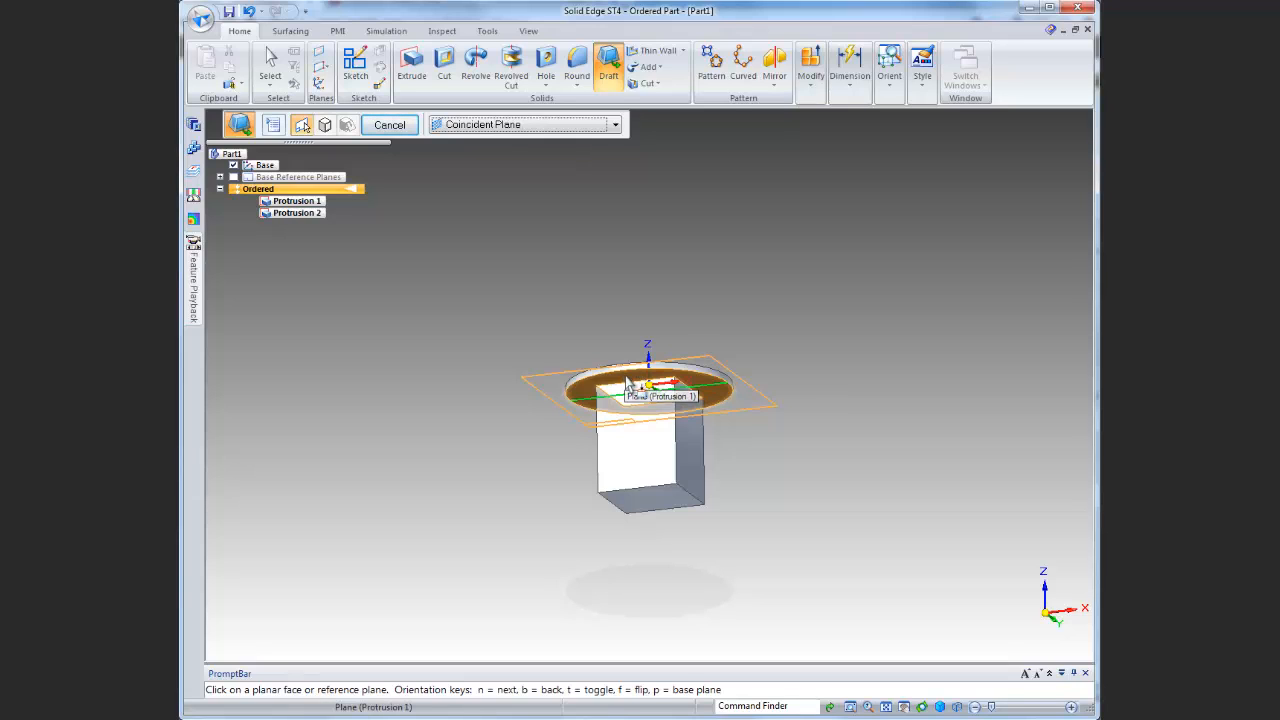
pyautogui.click(628, 383)
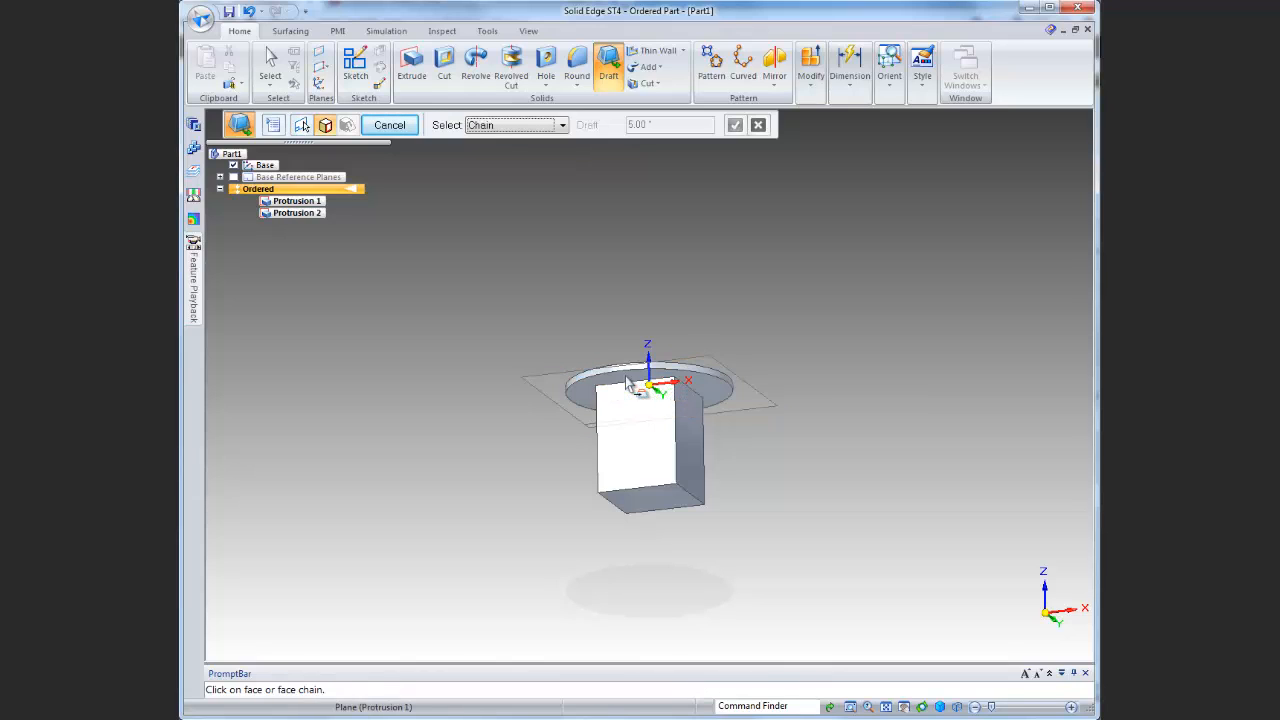
pyautogui.click(645, 438)
pyautogui.moveTo(794, 471); pyautogui.dragTo(492, 441, button='middle')
pyautogui.click(657, 466)
pyautogui.moveTo(814, 491); pyautogui.dragTo(434, 323, button='middle')
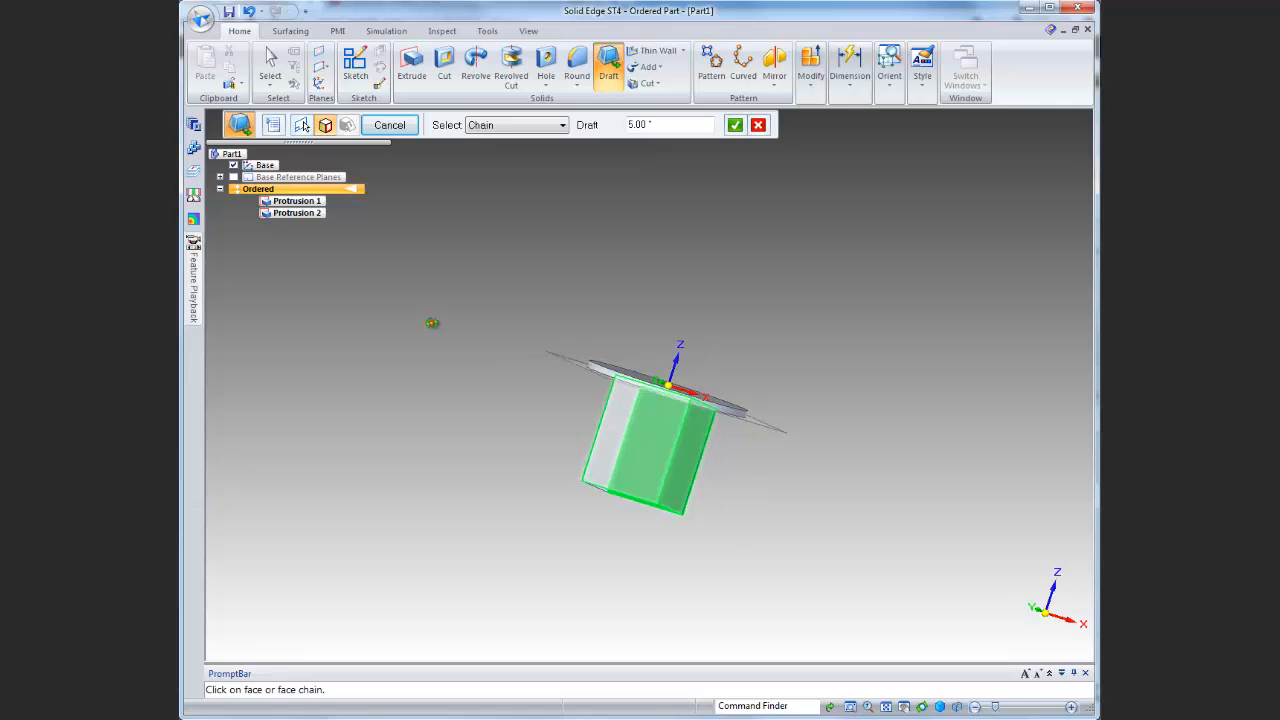
pyautogui.click(615, 428)
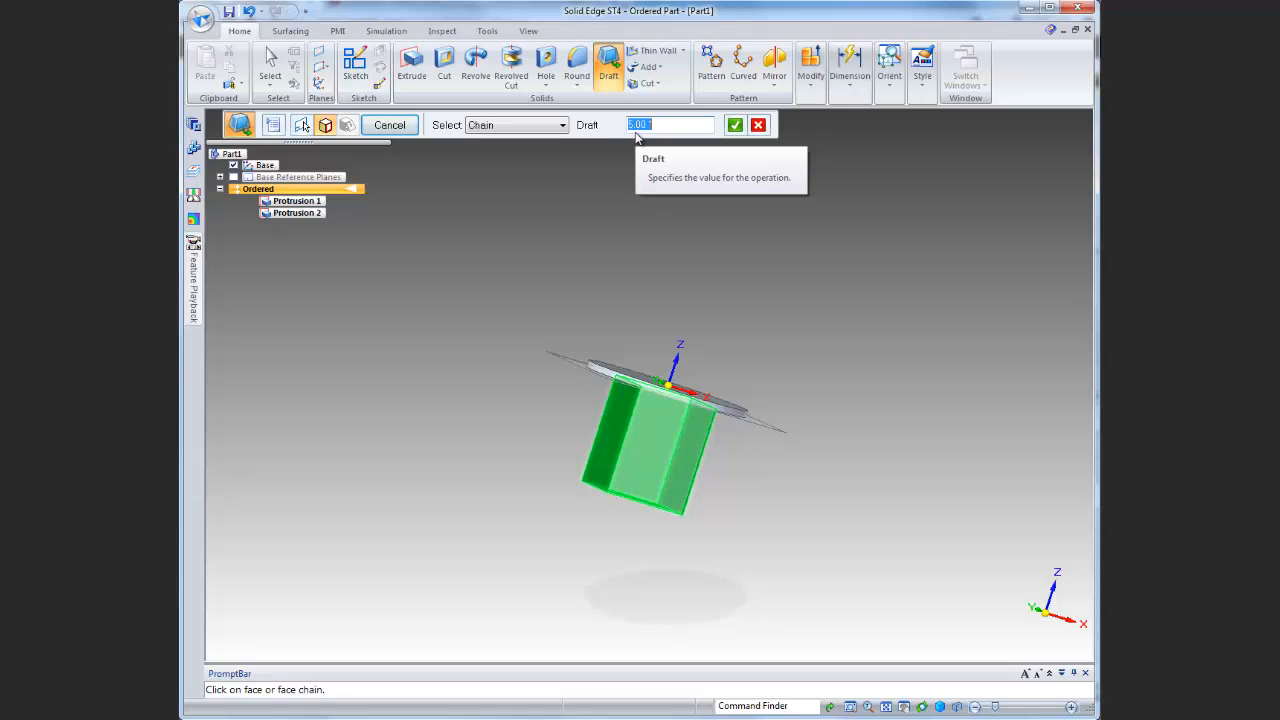
pyautogui.click(737, 126)
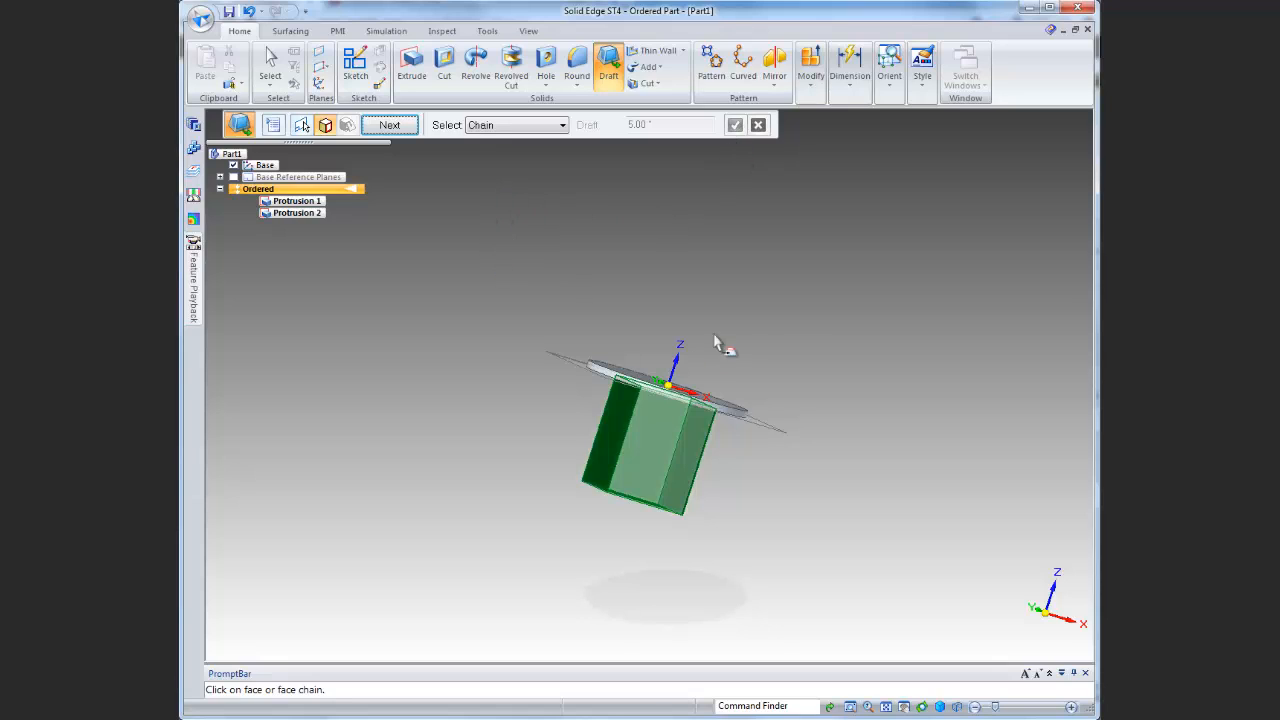
# Choose the draft direction that tapers the block inward away from the disc and finish the draft
pyautogui.click(417, 128)
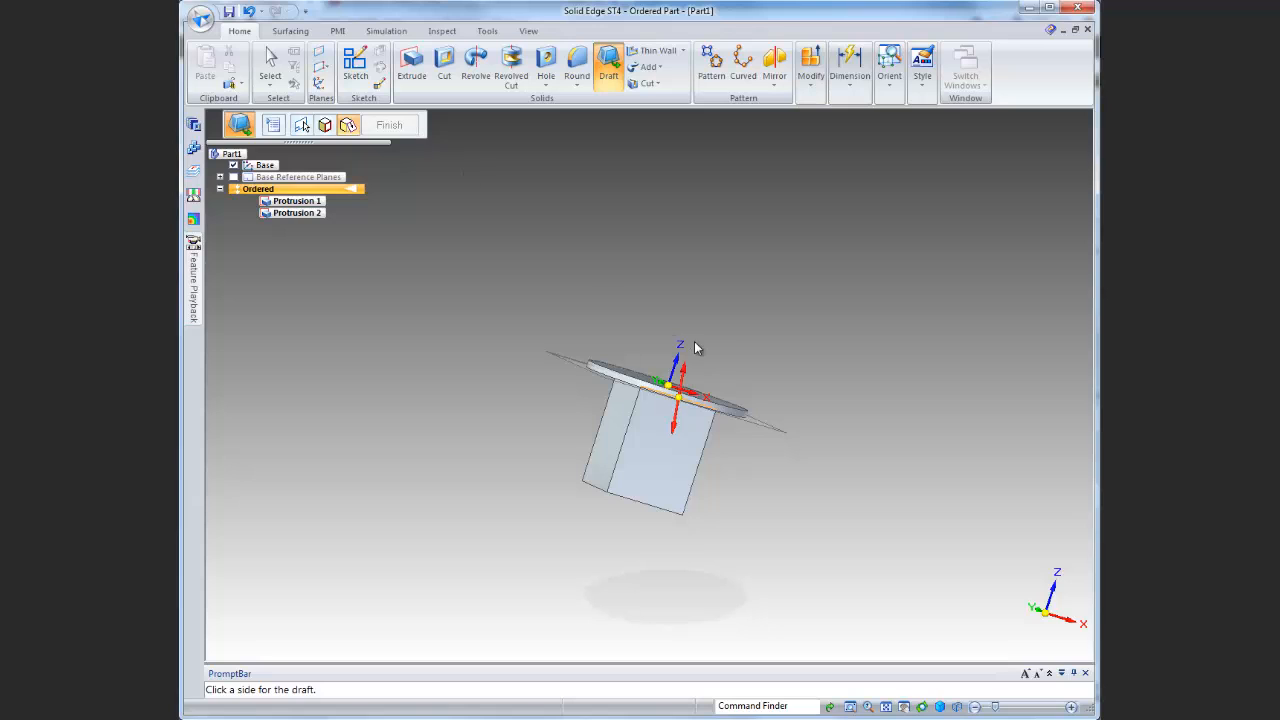
pyautogui.moveTo(751, 363); pyautogui.dragTo(513, 312, button='middle')
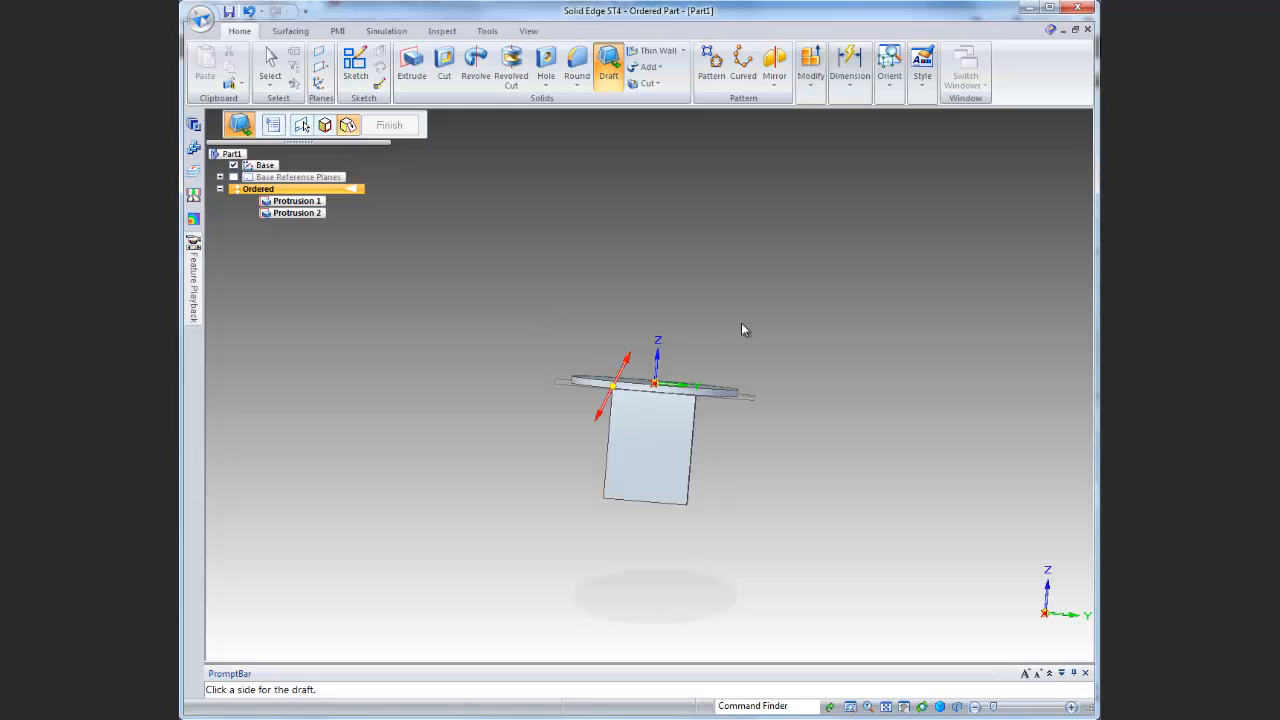
pyautogui.click(499, 303)
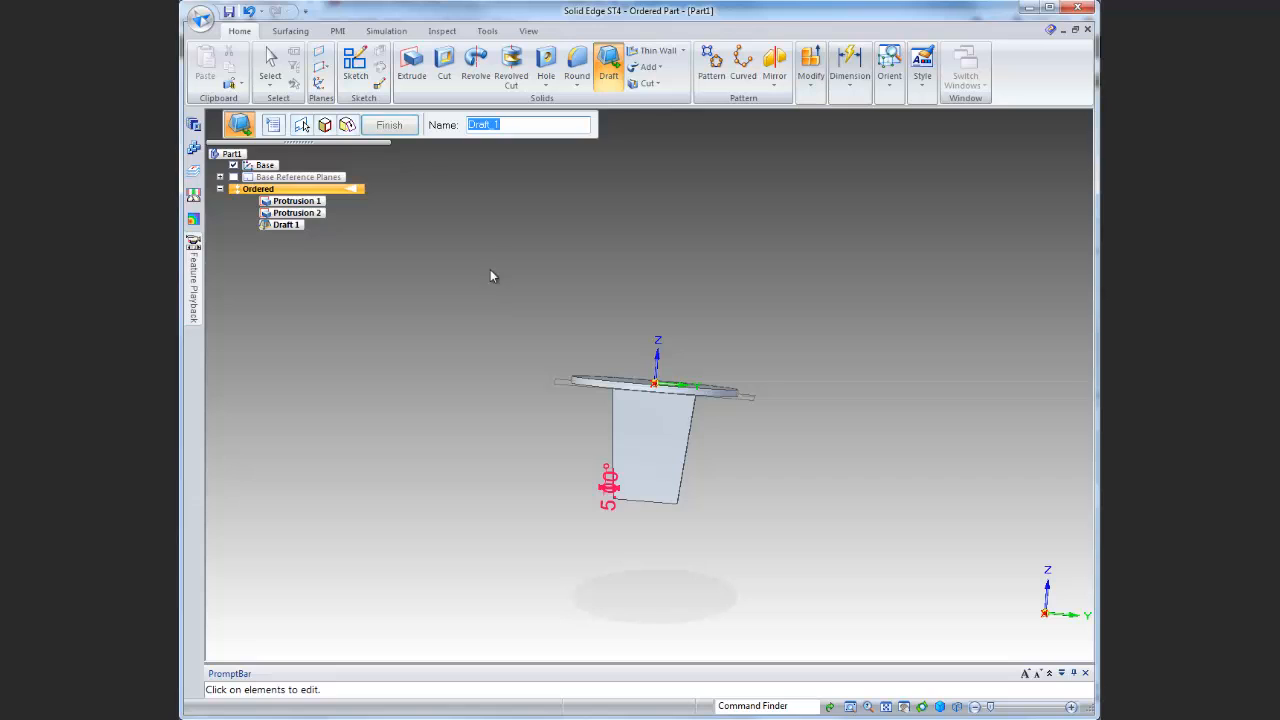
pyautogui.click(391, 128)
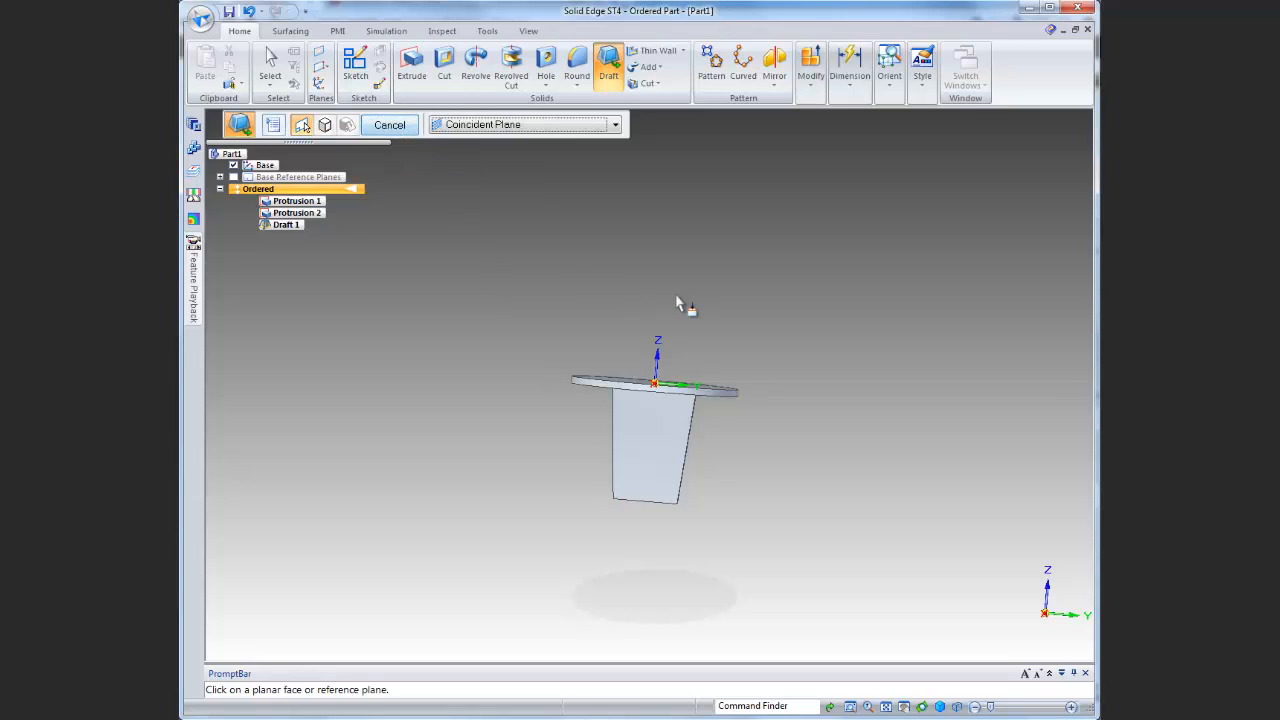
# Examine the disc's rim up close and the block's drafted side faces from several angles
pyautogui.moveTo(712, 333); pyautogui.dragTo(557, 403, button='middle')
pyautogui.scroll(6, 555, 396)
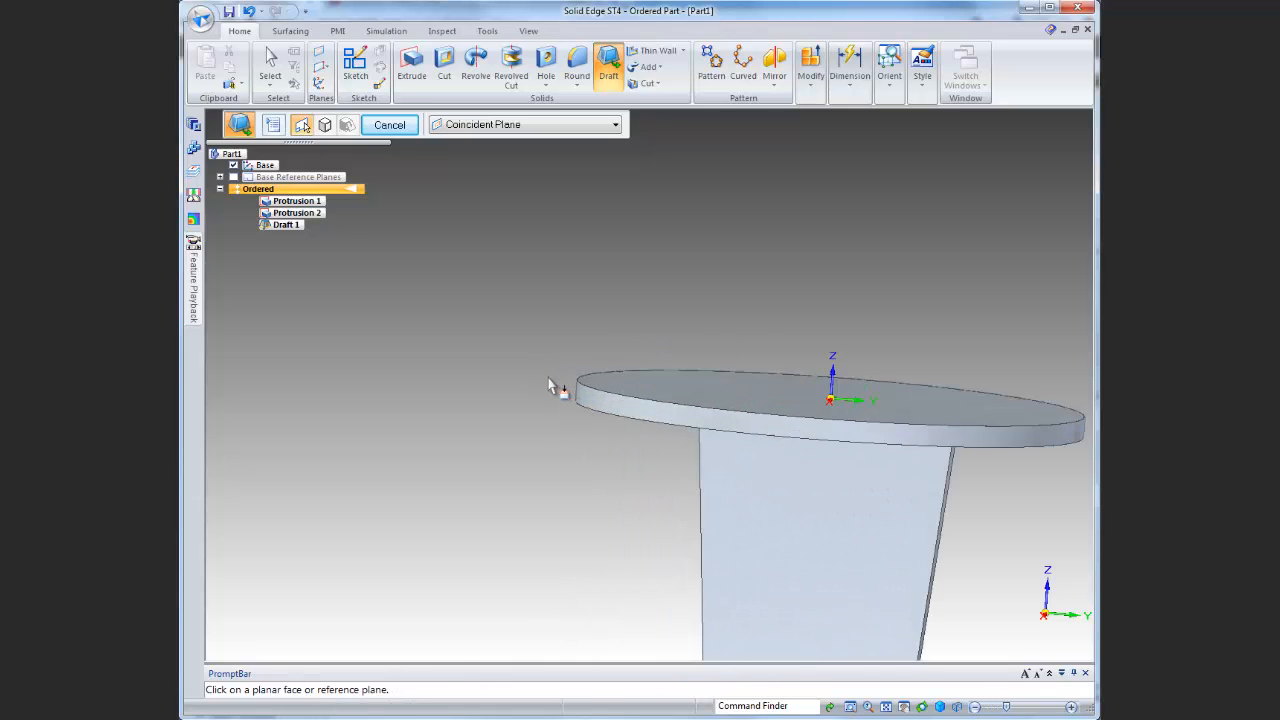
pyautogui.moveTo(645, 560); pyautogui.dragTo(634, 523, button='middle')
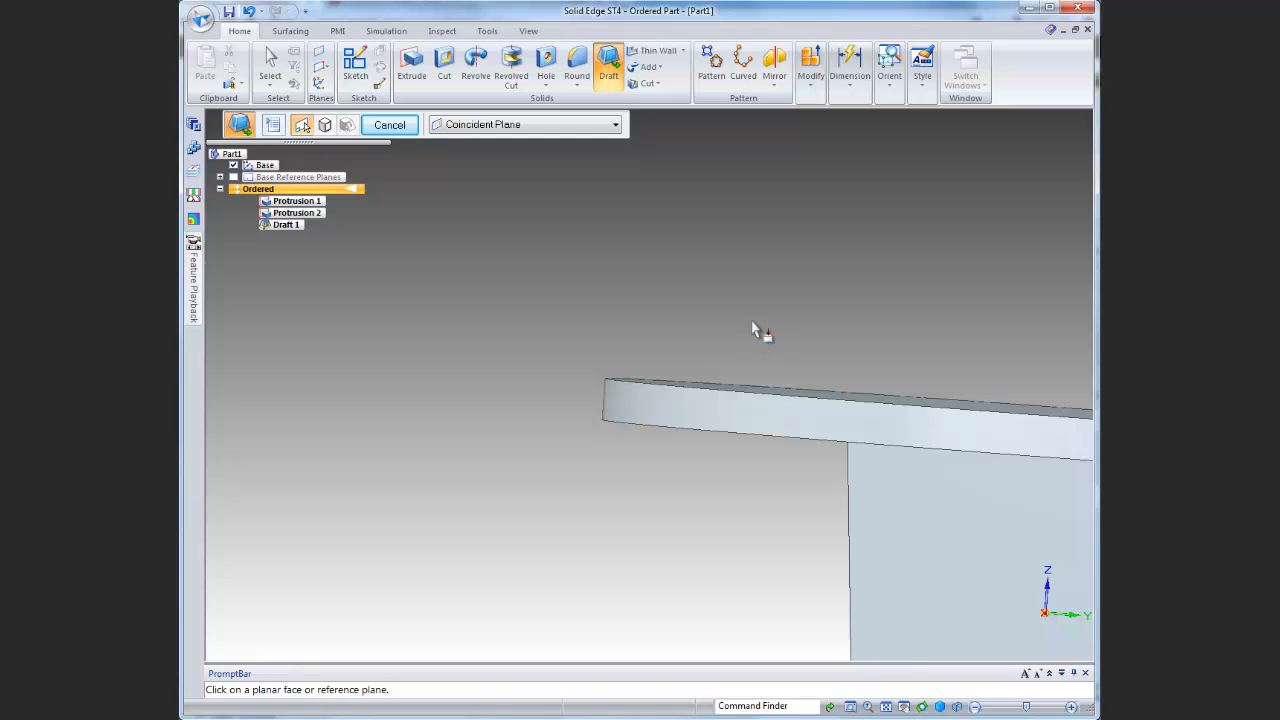
pyautogui.scroll(3, 751, 331)
pyautogui.scroll(-2, 486, 517)
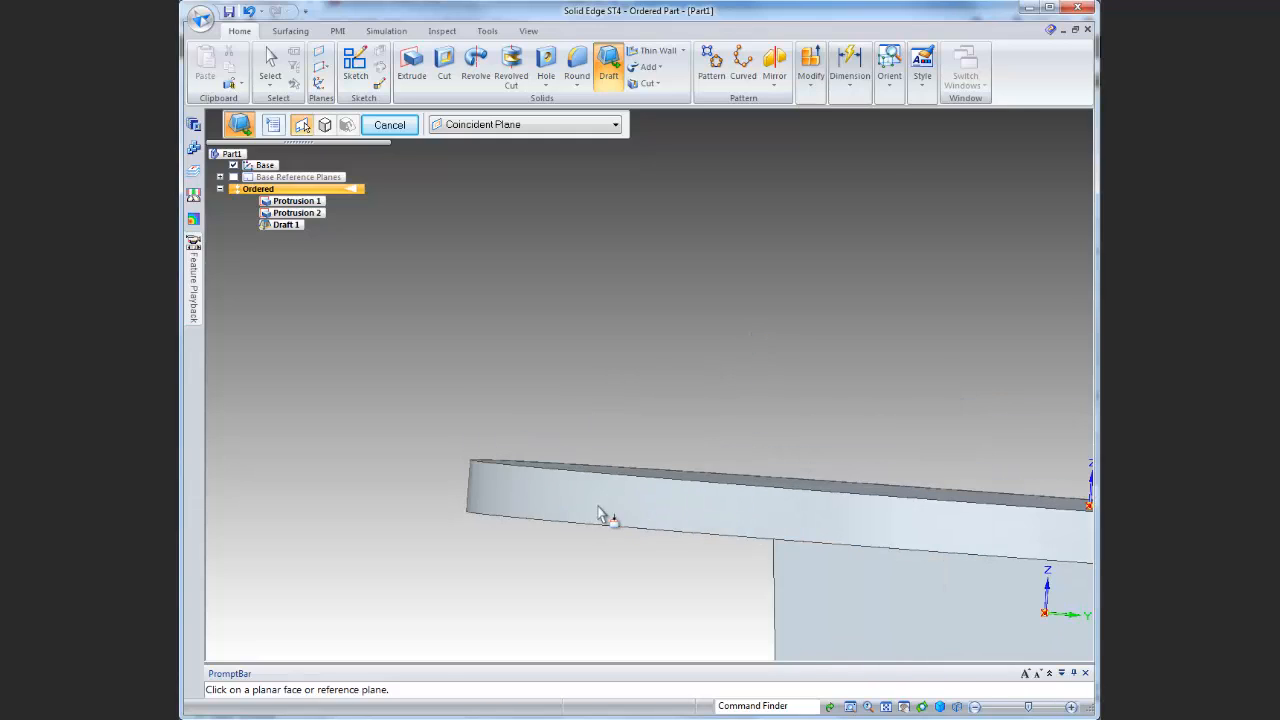
pyautogui.click(886, 707)
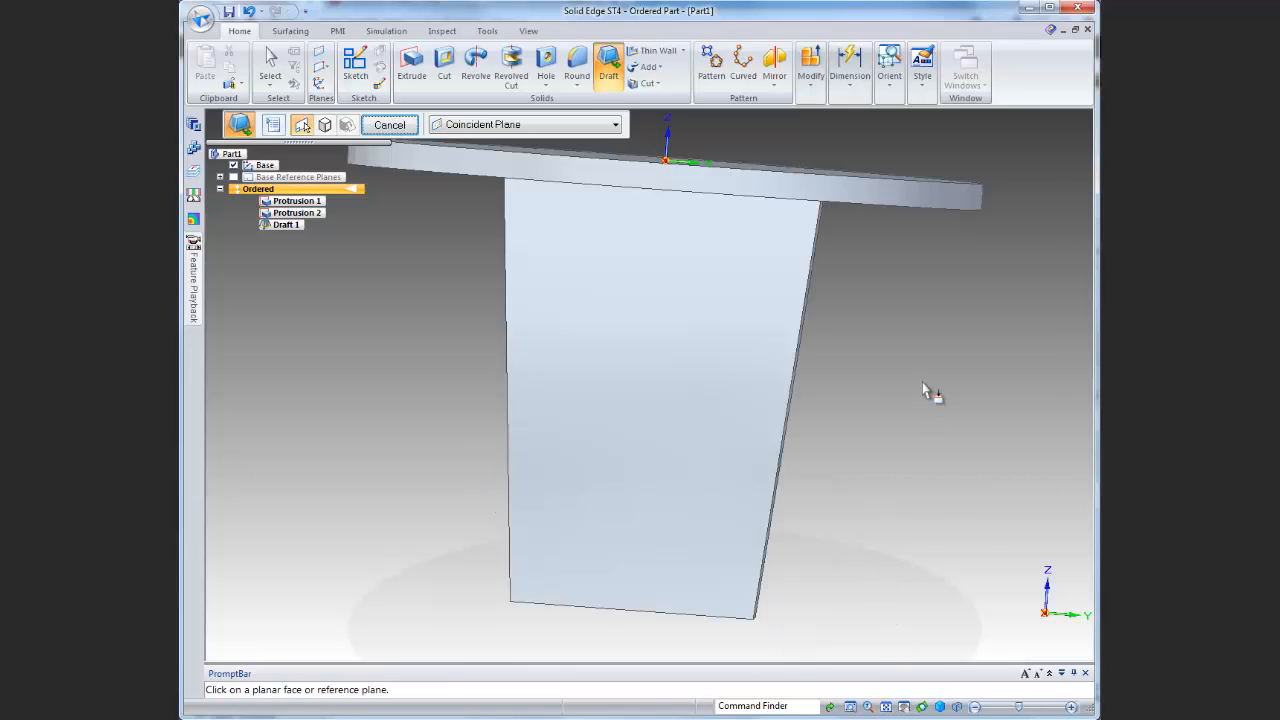
pyautogui.moveTo(923, 391); pyautogui.dragTo(858, 407, button='middle')
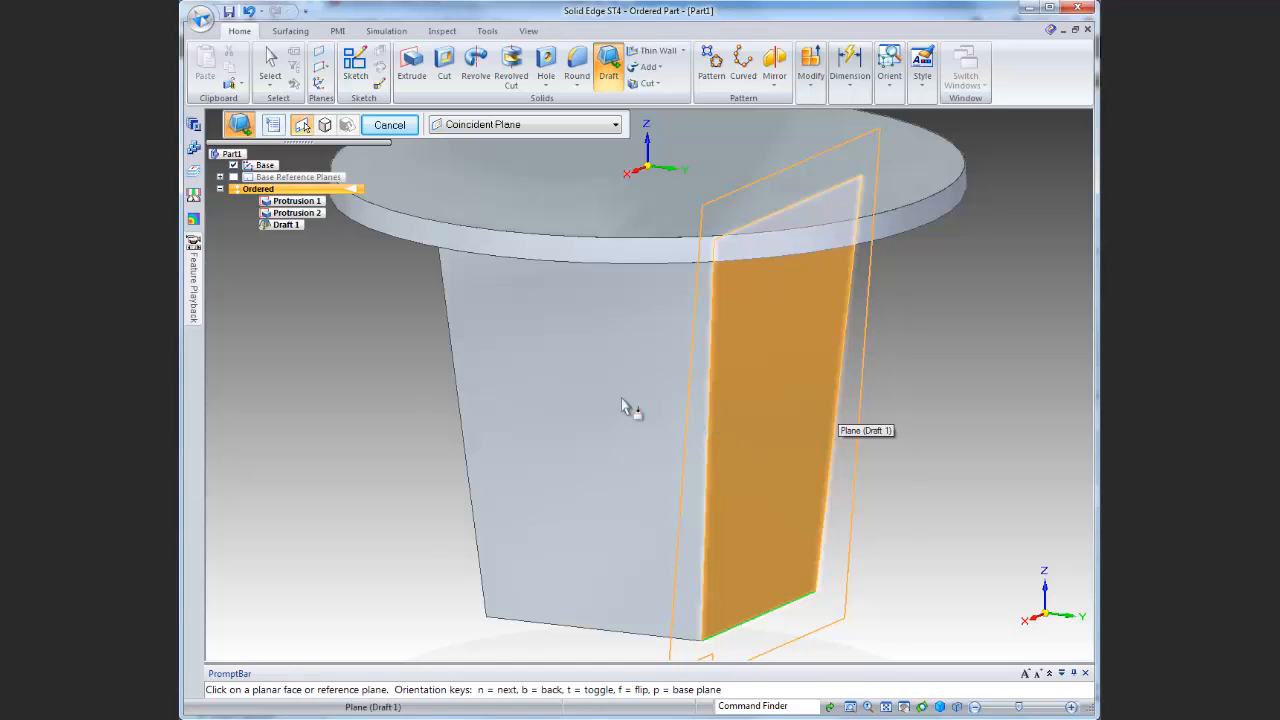
# Start a Round with the radius set to .375/2 in
pyautogui.click(577, 65)
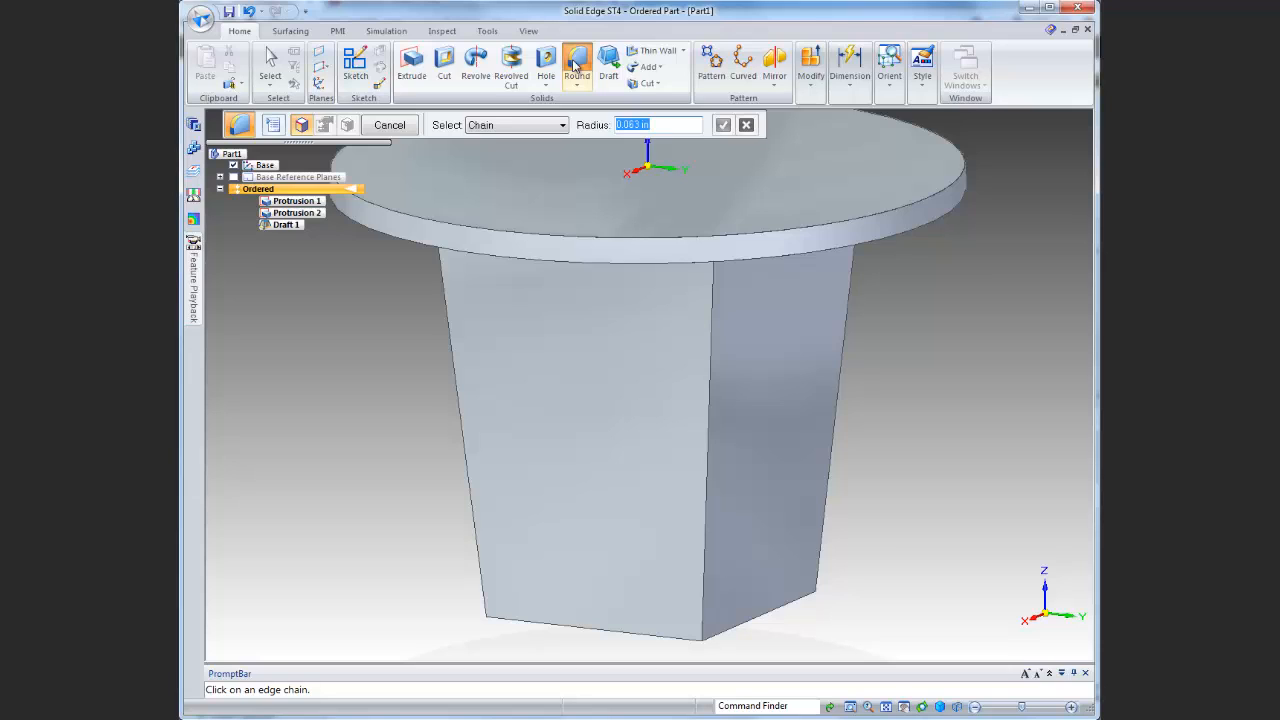
pyautogui.click(663, 128)
pyautogui.moveTo(659, 131); pyautogui.dragTo(592, 126)
pyautogui.press('BackSpace')
pyautogui.click(619, 130)
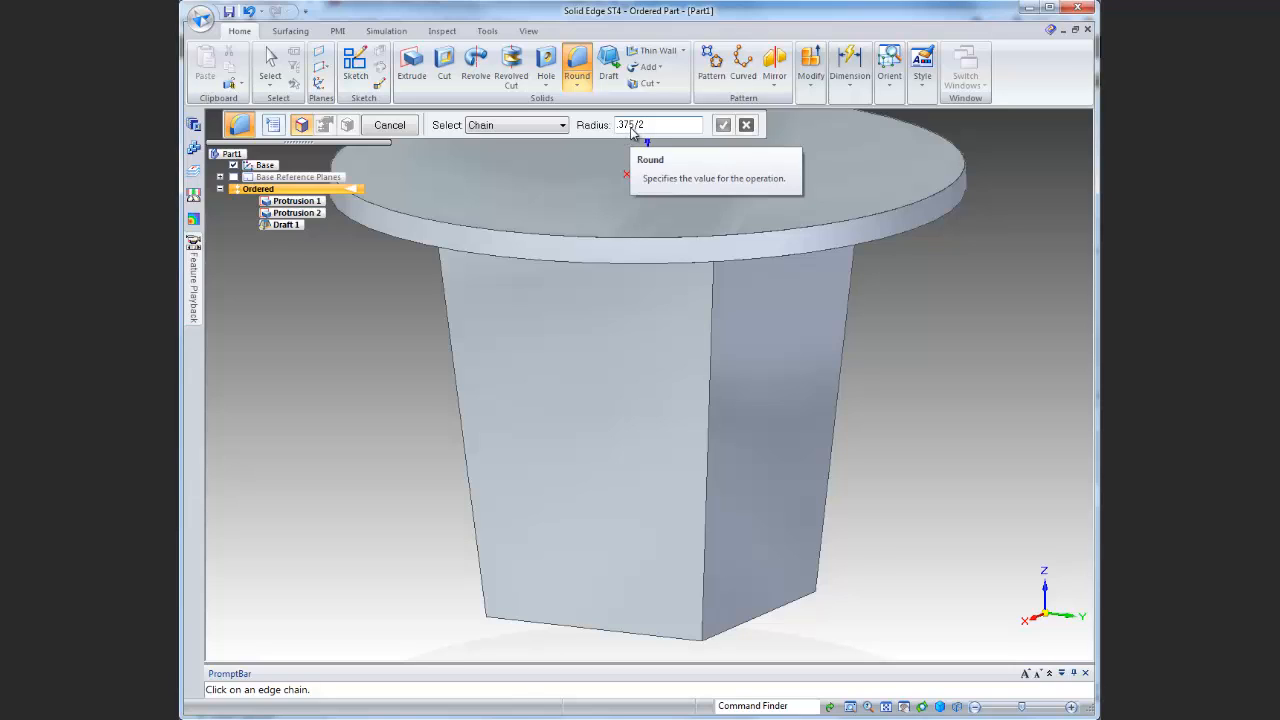
pyautogui.write('.')
pyautogui.press('Return')
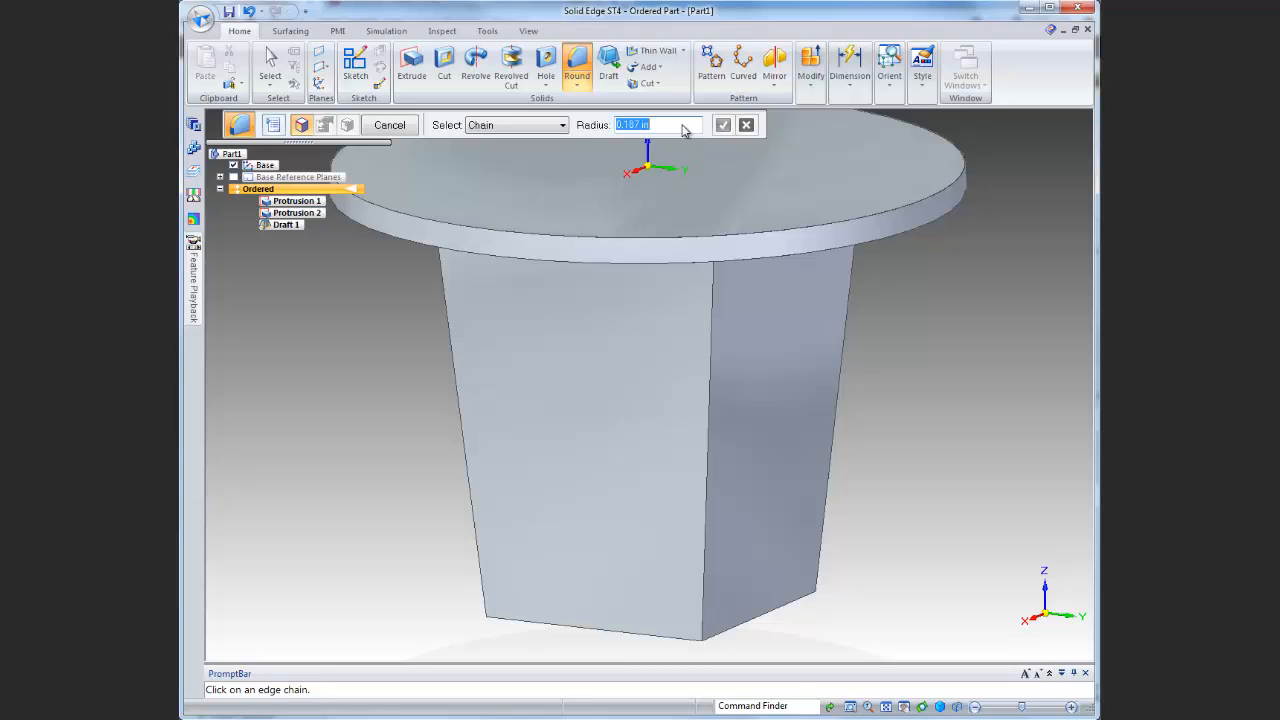
# Select the block's four drafted corner edges for the round
pyautogui.click(707, 423)
pyautogui.click(461, 425)
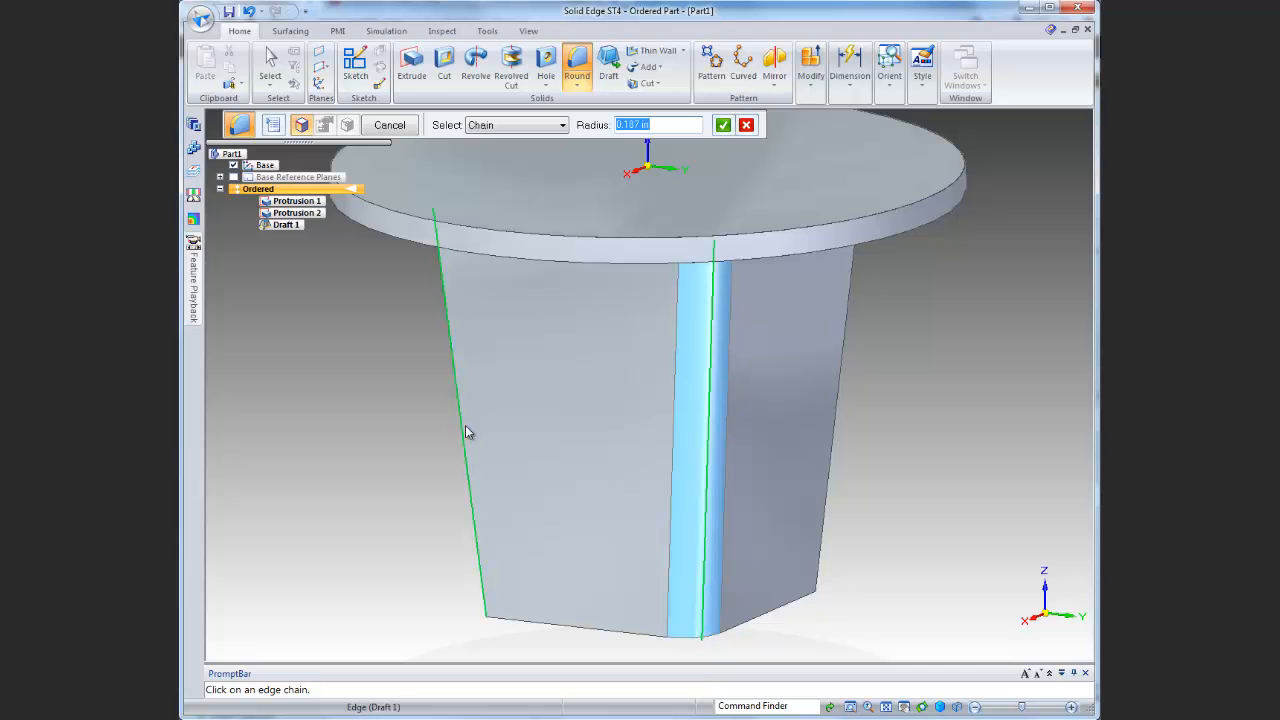
pyautogui.click(838, 423)
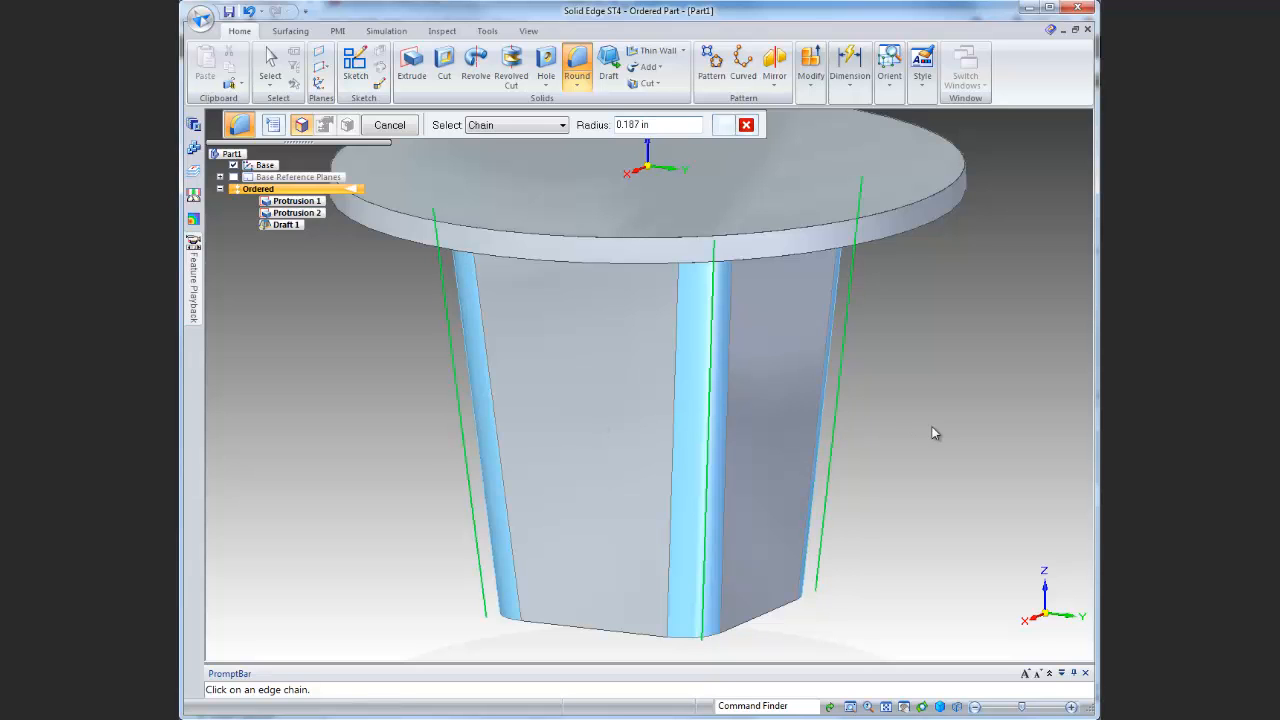
pyautogui.moveTo(934, 434); pyautogui.dragTo(672, 477, button='middle')
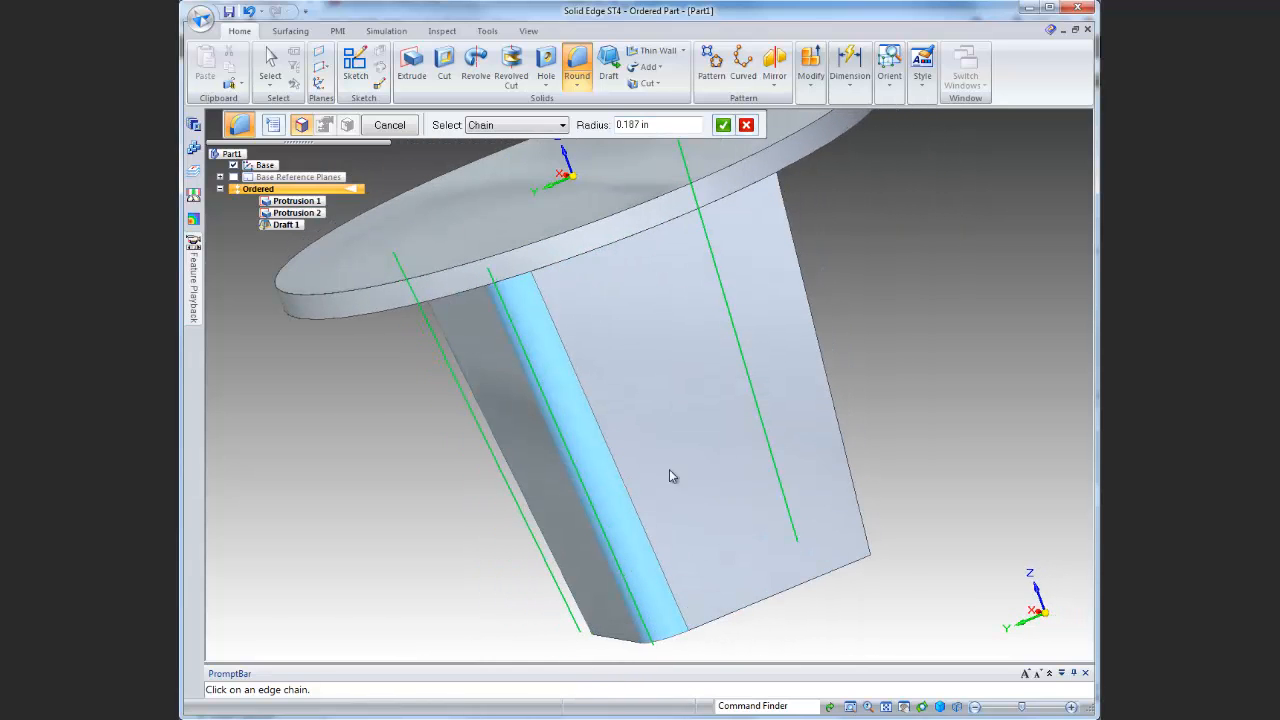
pyautogui.click(838, 419)
pyautogui.moveTo(938, 520); pyautogui.dragTo(903, 320, button='middle')
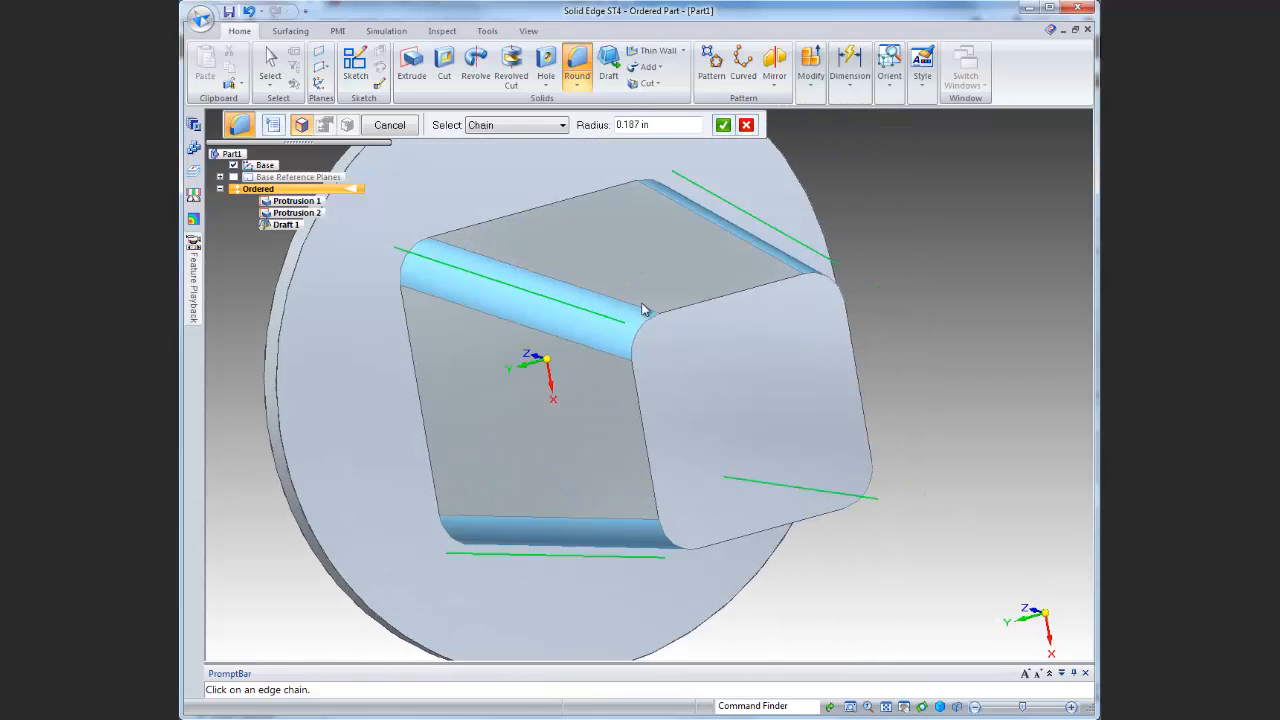
# Add the four edges where the block meets the disc's underside to the selection and finish the round
pyautogui.click(551, 209)
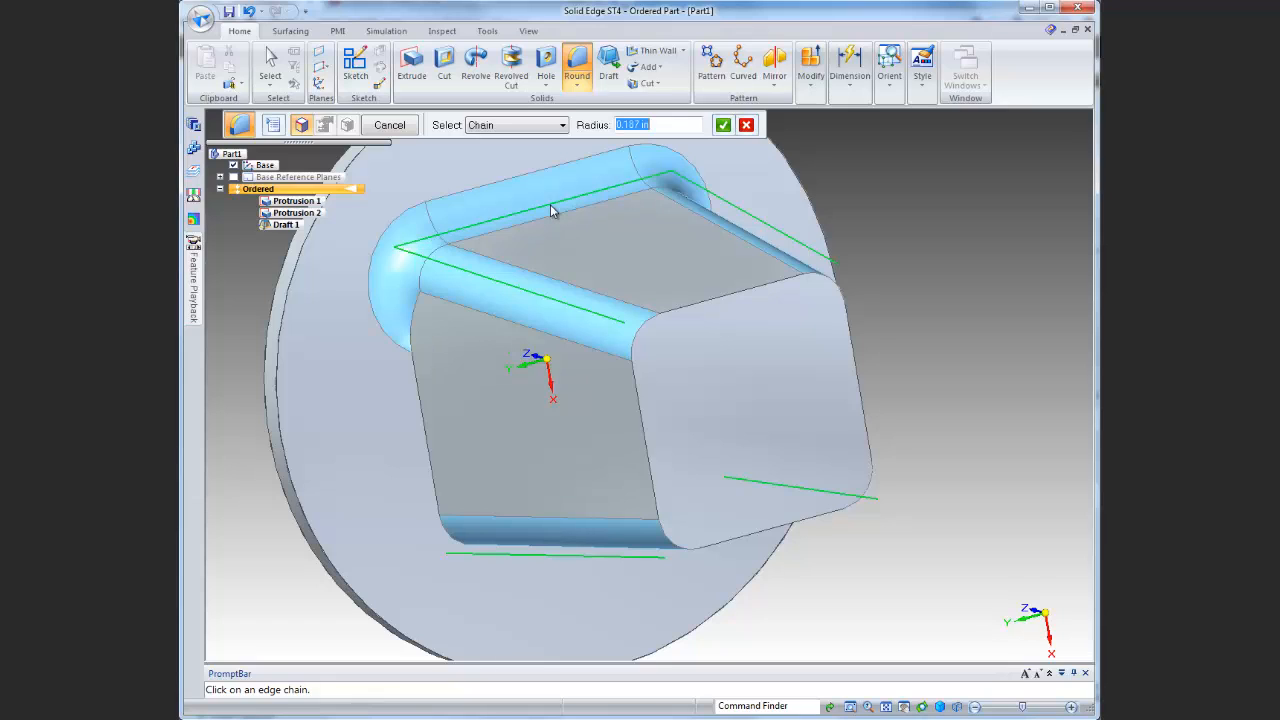
pyautogui.click(419, 398)
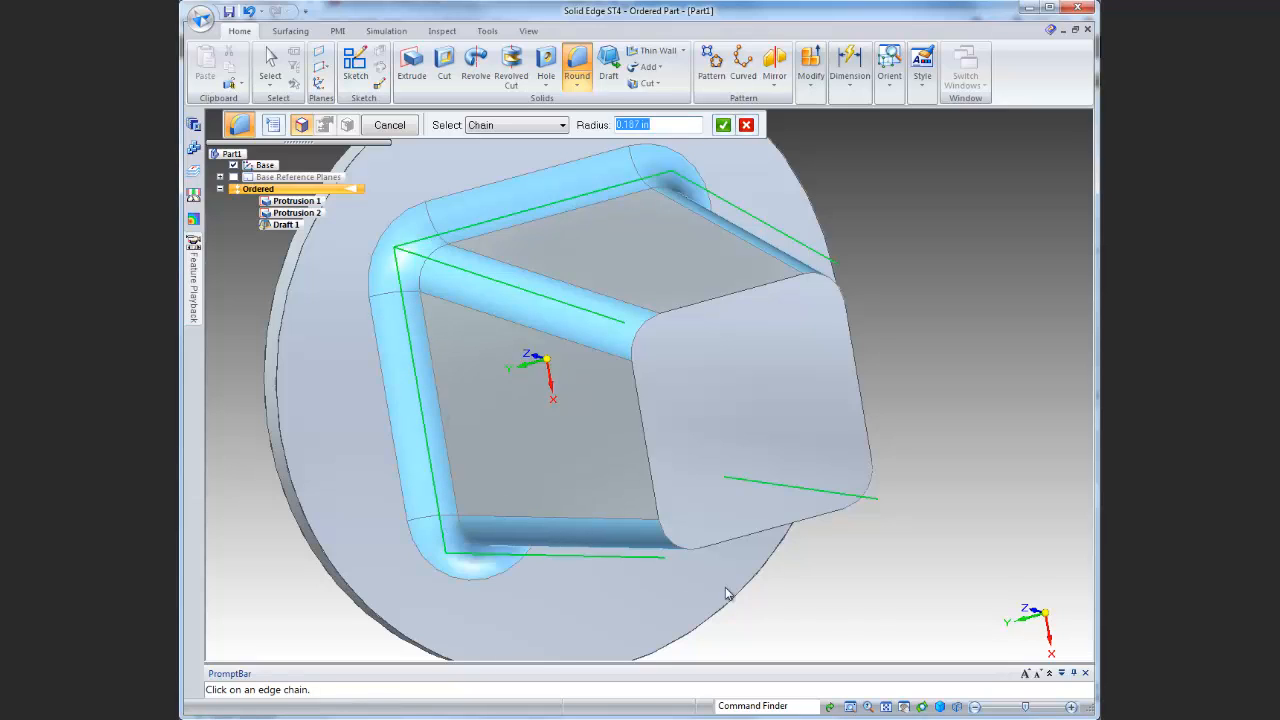
pyautogui.moveTo(853, 591); pyautogui.dragTo(748, 525, button='middle')
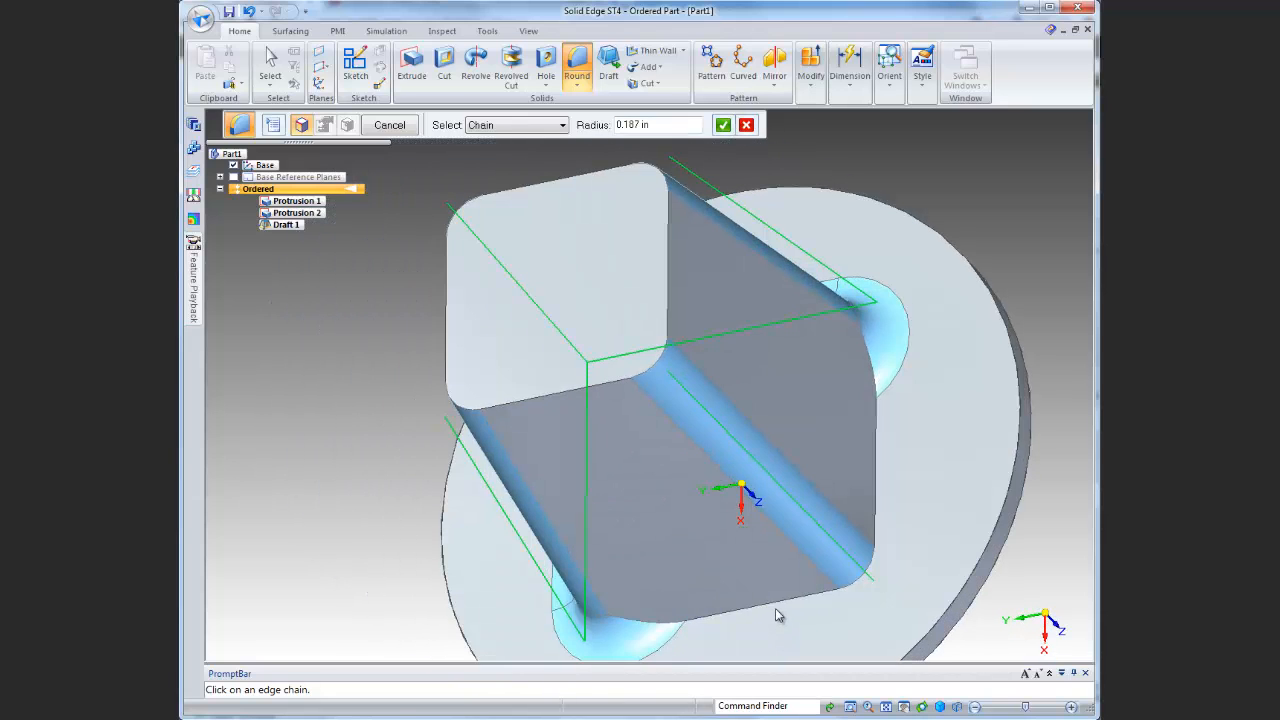
pyautogui.click(835, 545)
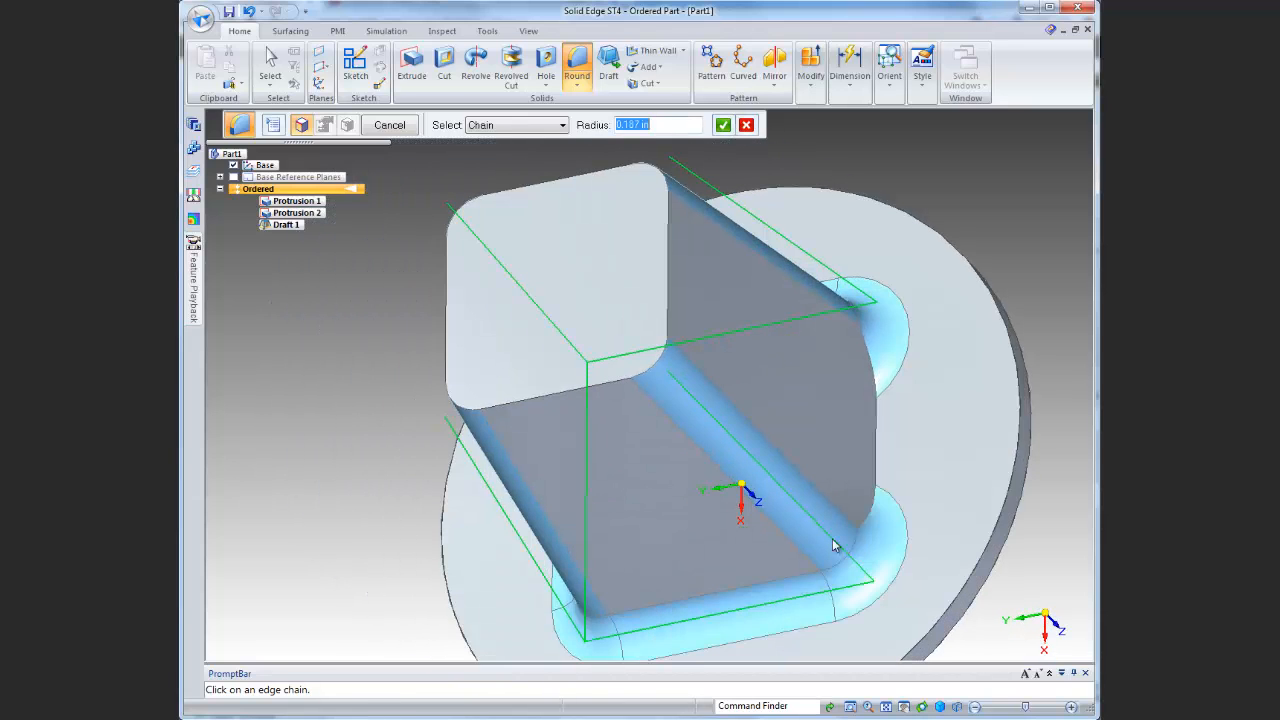
pyautogui.click(875, 459)
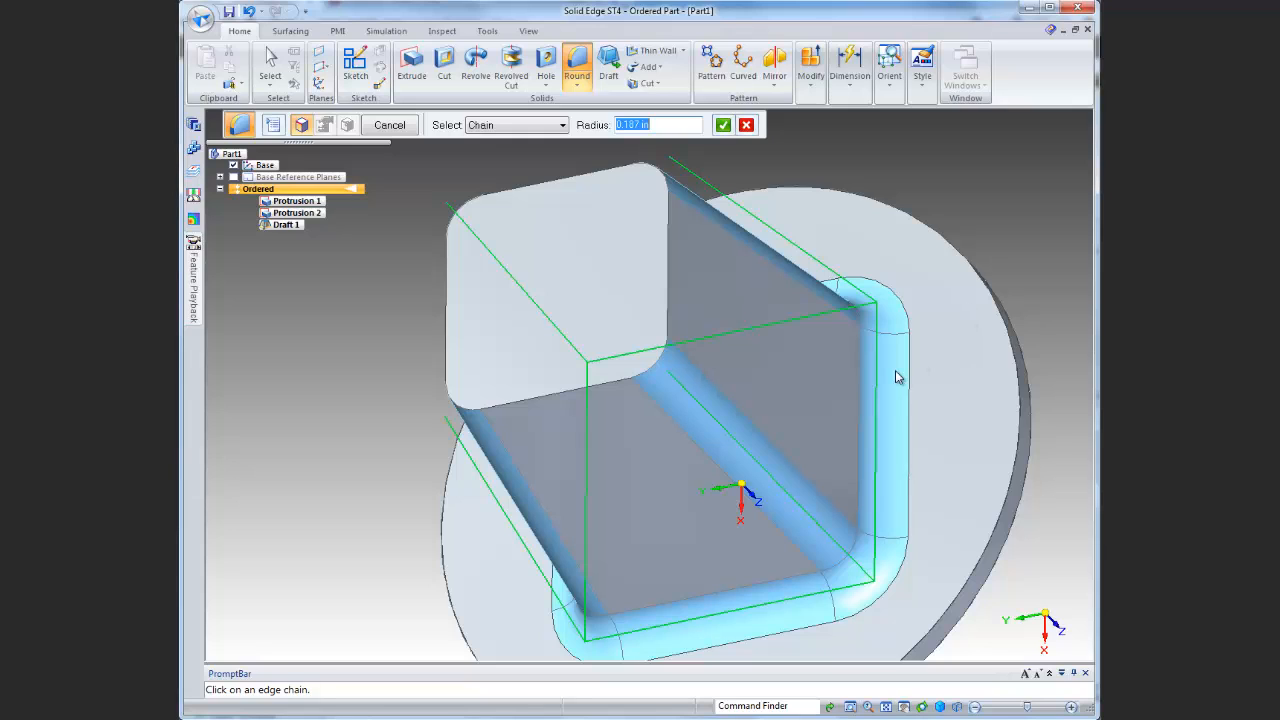
pyautogui.click(722, 127)
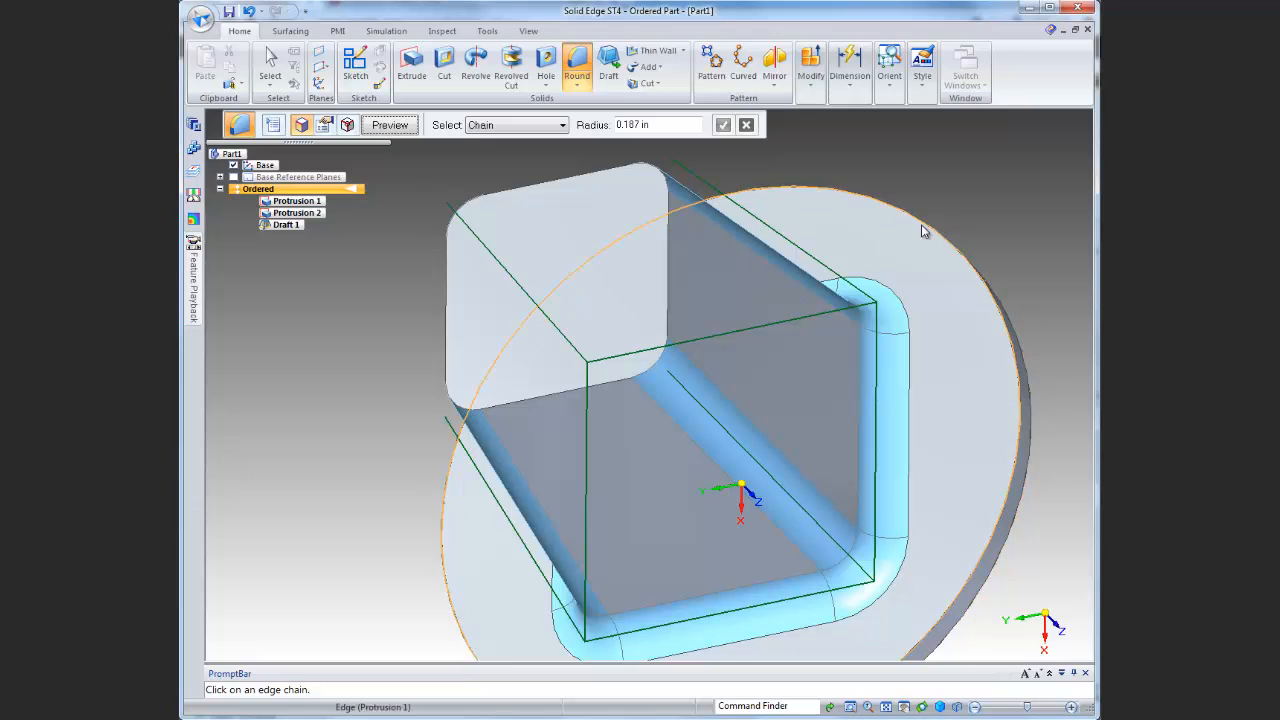
pyautogui.click(391, 125)
pyautogui.click(403, 130)
pyautogui.click(405, 130)
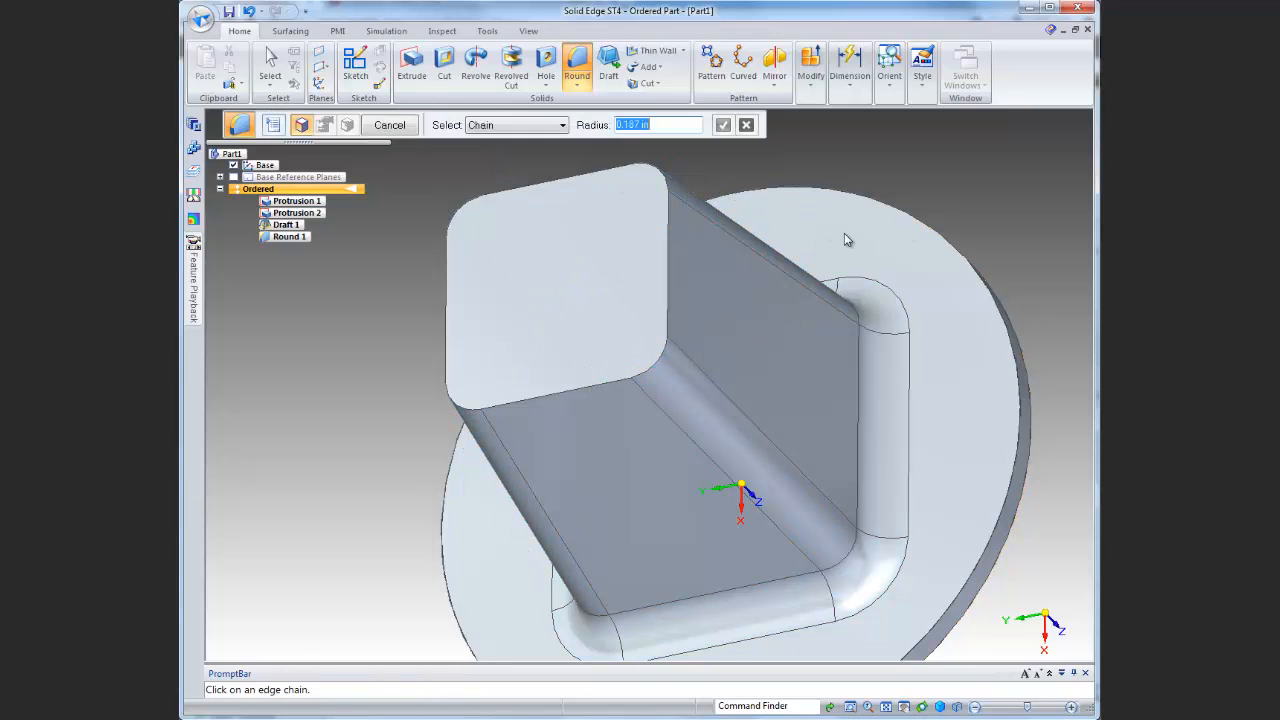
# Set the round radius to 1/16 in and accept the disc's outer edge on the block side
pyautogui.moveTo(1002, 184); pyautogui.dragTo(815, 262, button='middle')
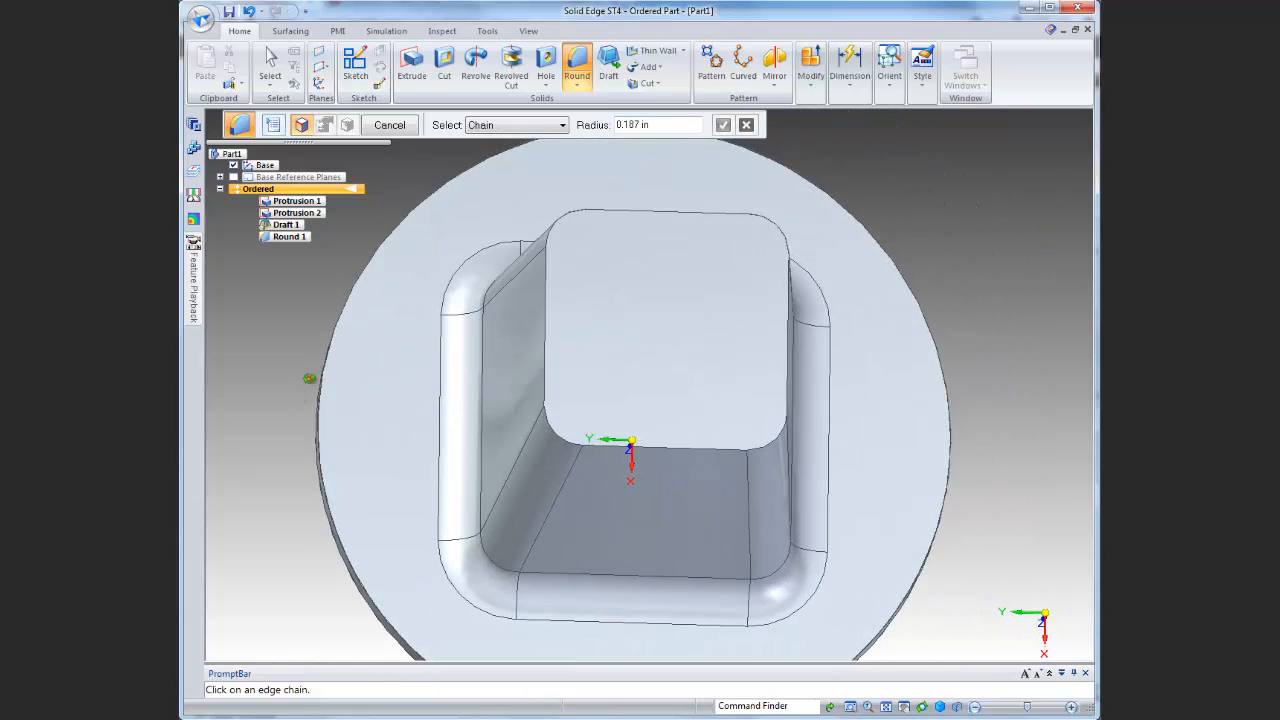
pyautogui.moveTo(309, 379); pyautogui.dragTo(338, 354, button='middle')
pyautogui.scroll(-3, 228, 448)
pyautogui.scroll(2, 228, 448)
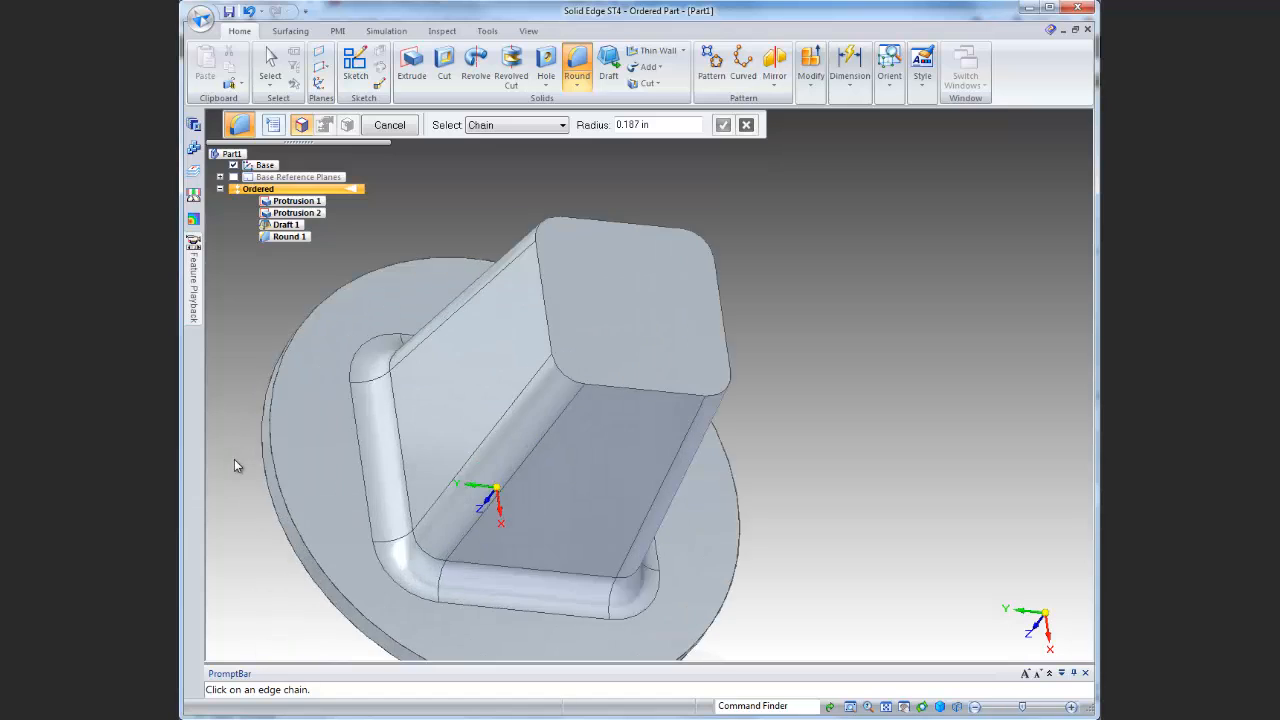
pyautogui.scroll(4, 235, 464)
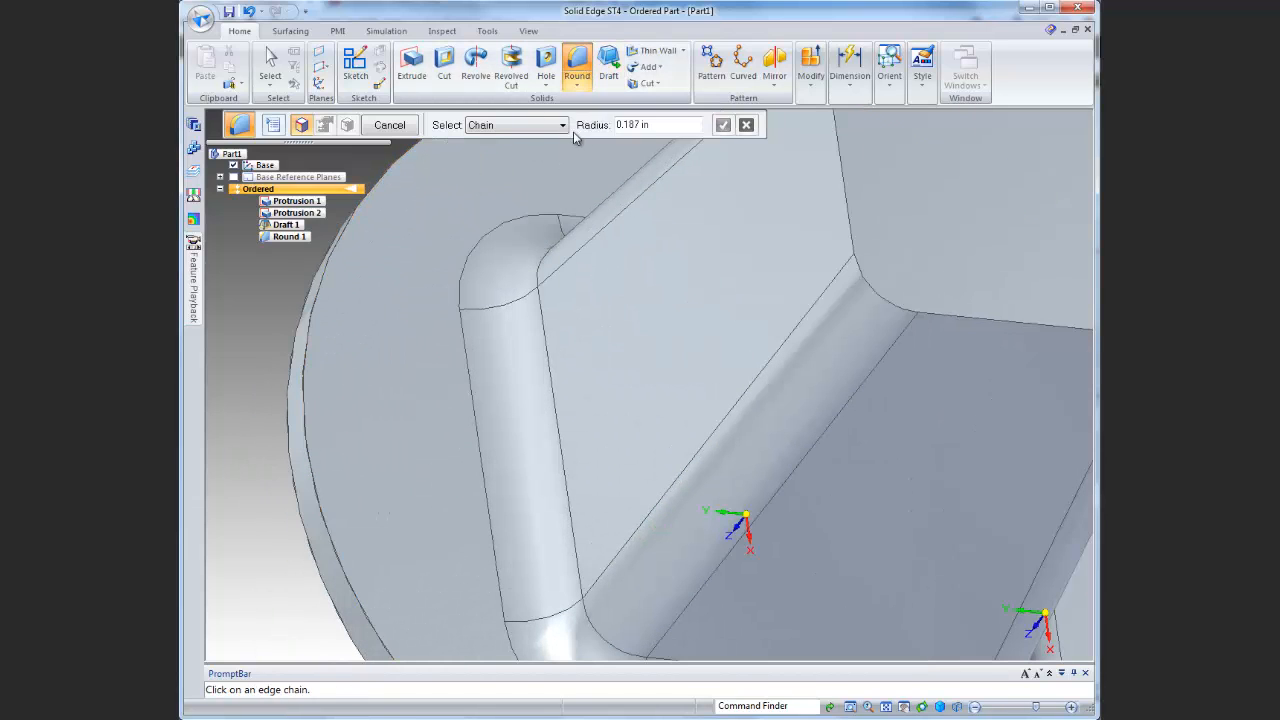
pyautogui.doubleClick(669, 132)
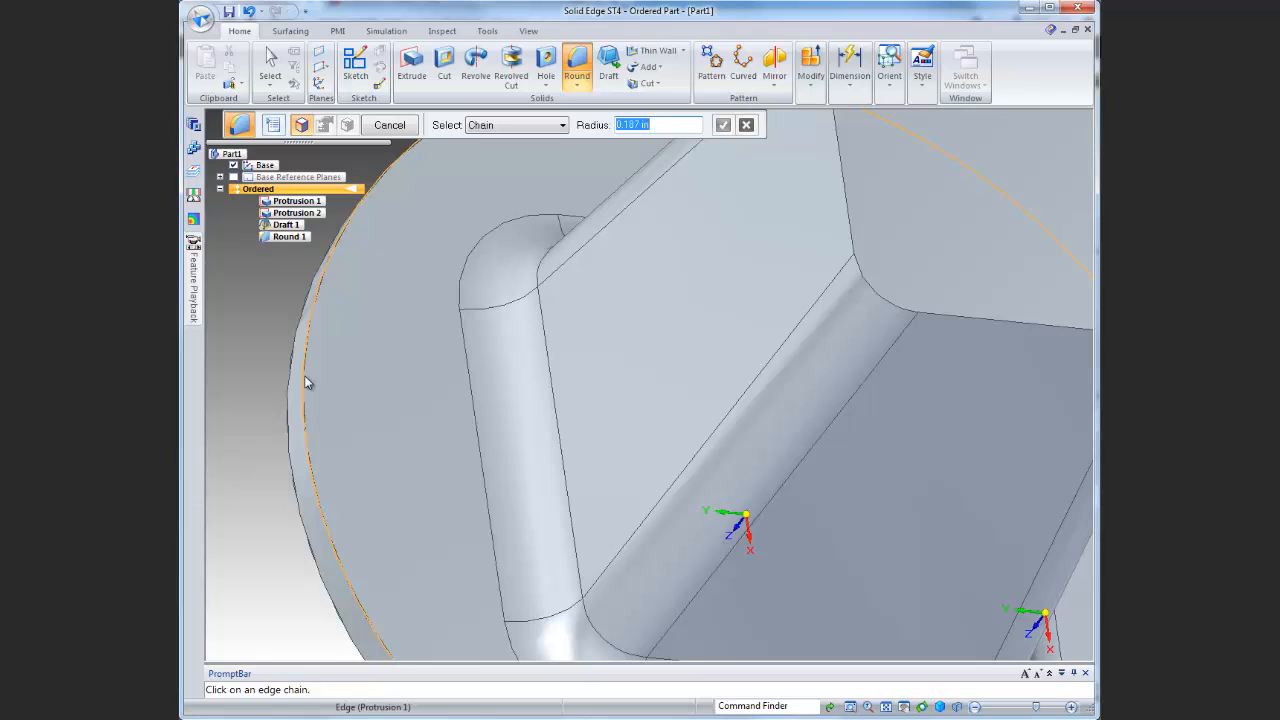
pyautogui.write('1/16')
pyautogui.press('Return')
pyautogui.click(307, 396)
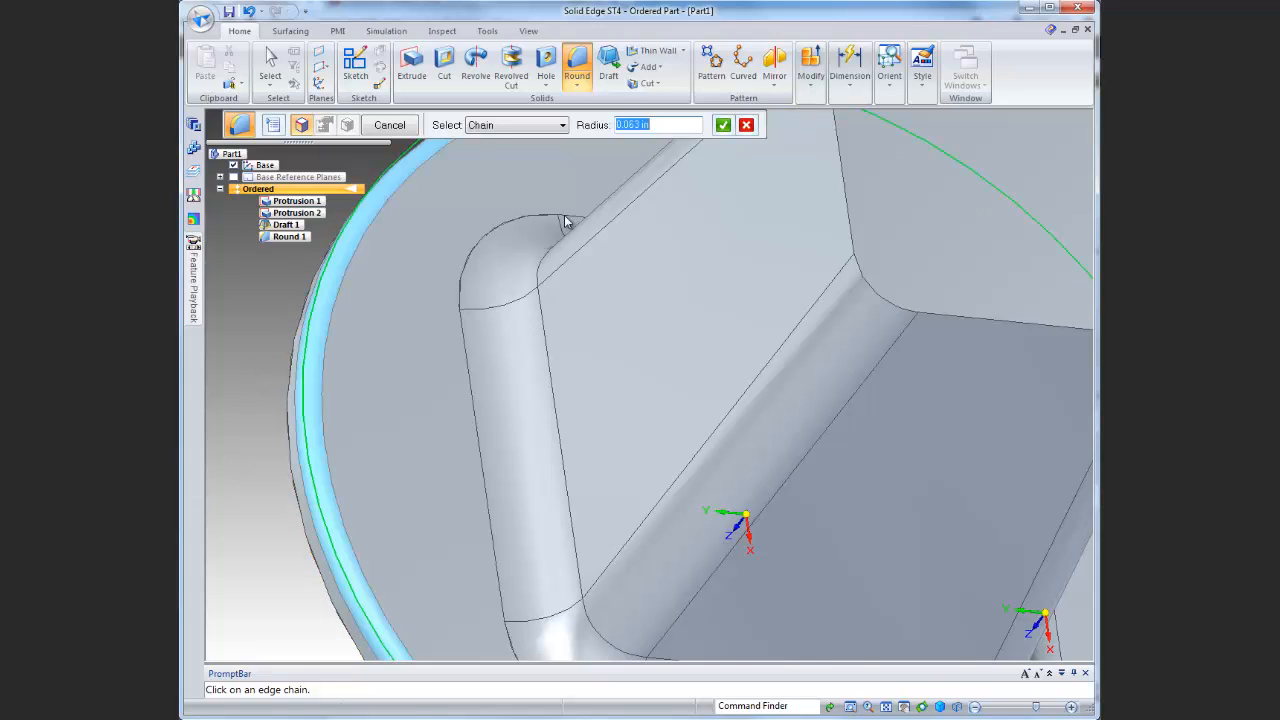
pyautogui.click(723, 125)
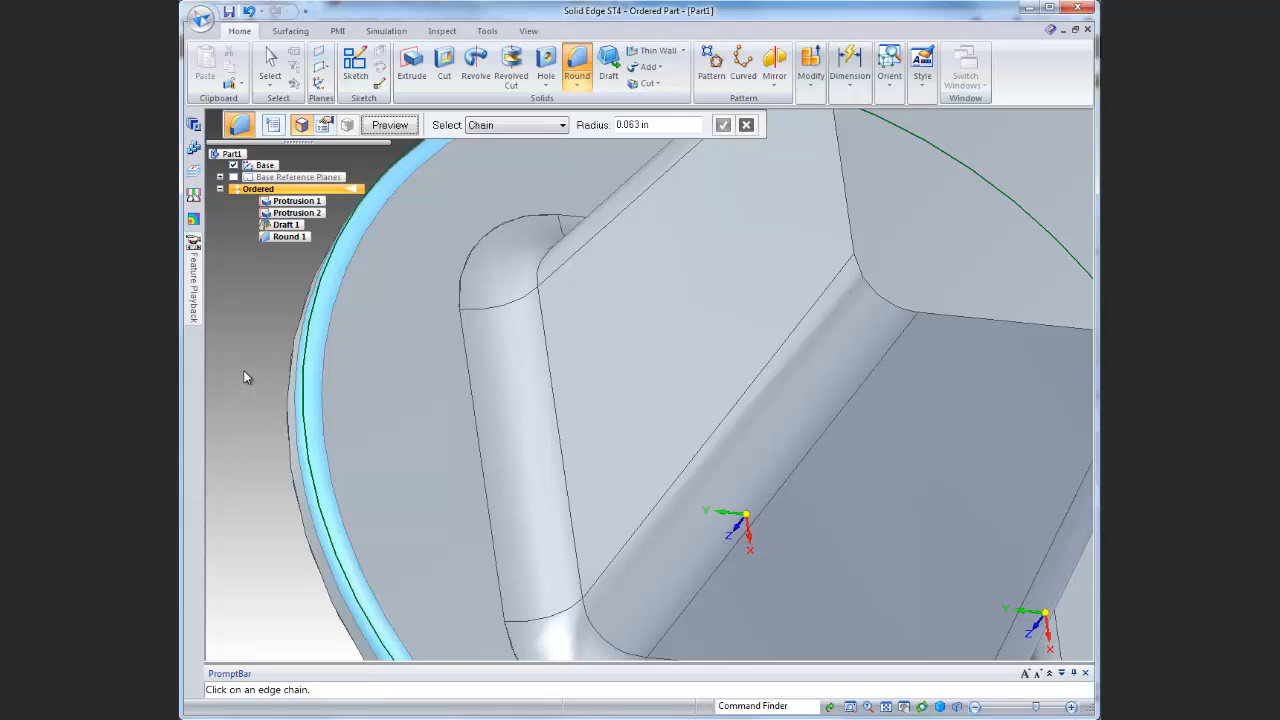
# Check the round along the disc's rim, finish the feature and leave the Round command
pyautogui.moveTo(254, 456); pyautogui.dragTo(349, 397, button='middle')
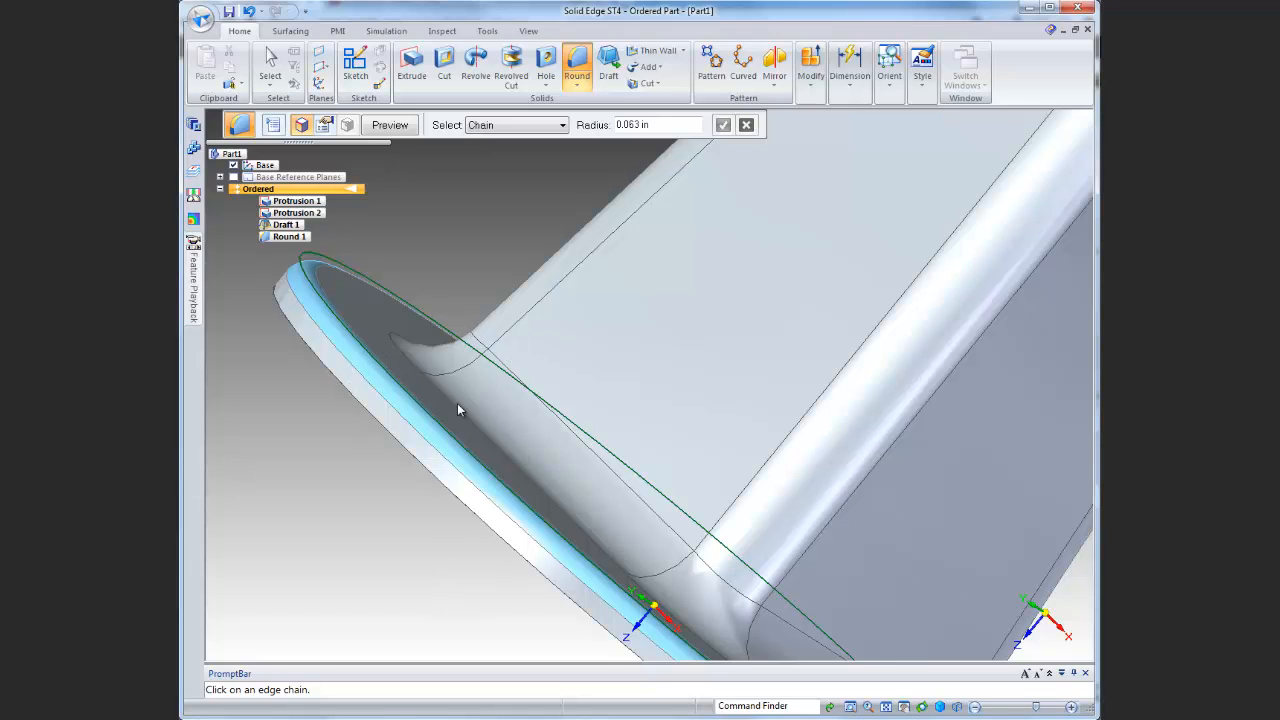
pyautogui.moveTo(430, 630); pyautogui.dragTo(580, 357, button='middle')
pyautogui.click(886, 707)
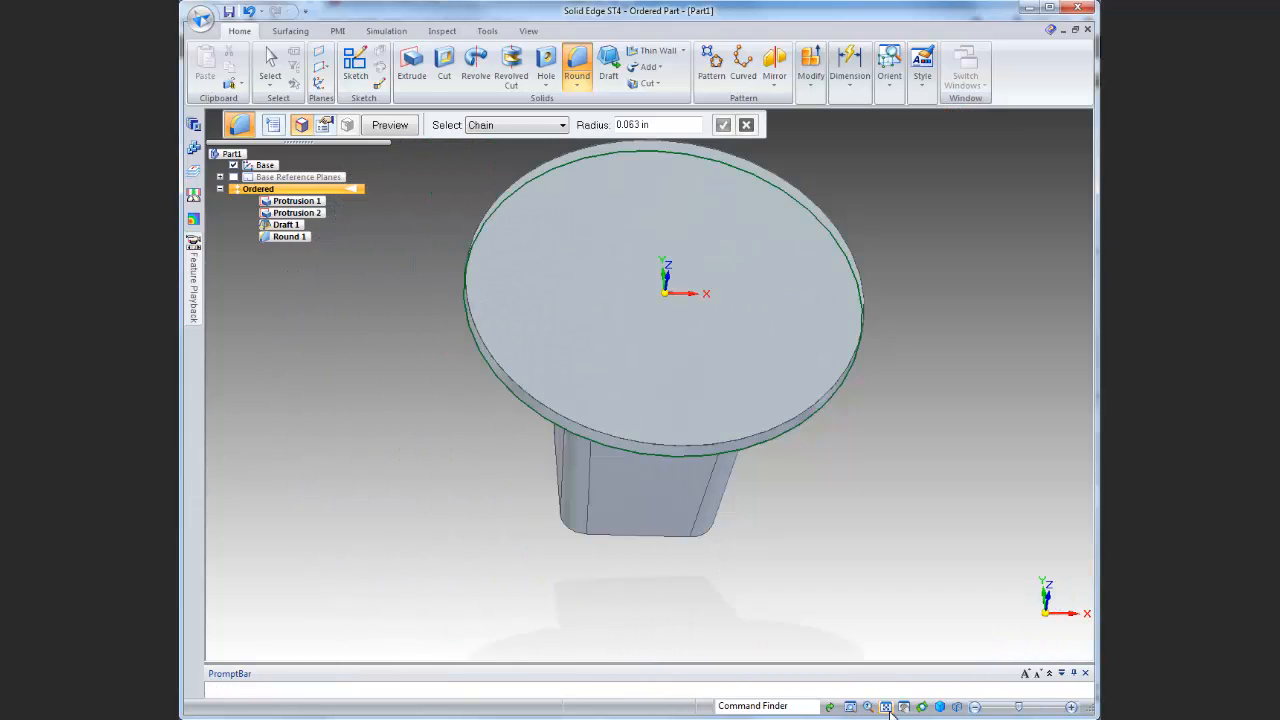
pyautogui.moveTo(870, 640); pyautogui.dragTo(840, 502, button='middle')
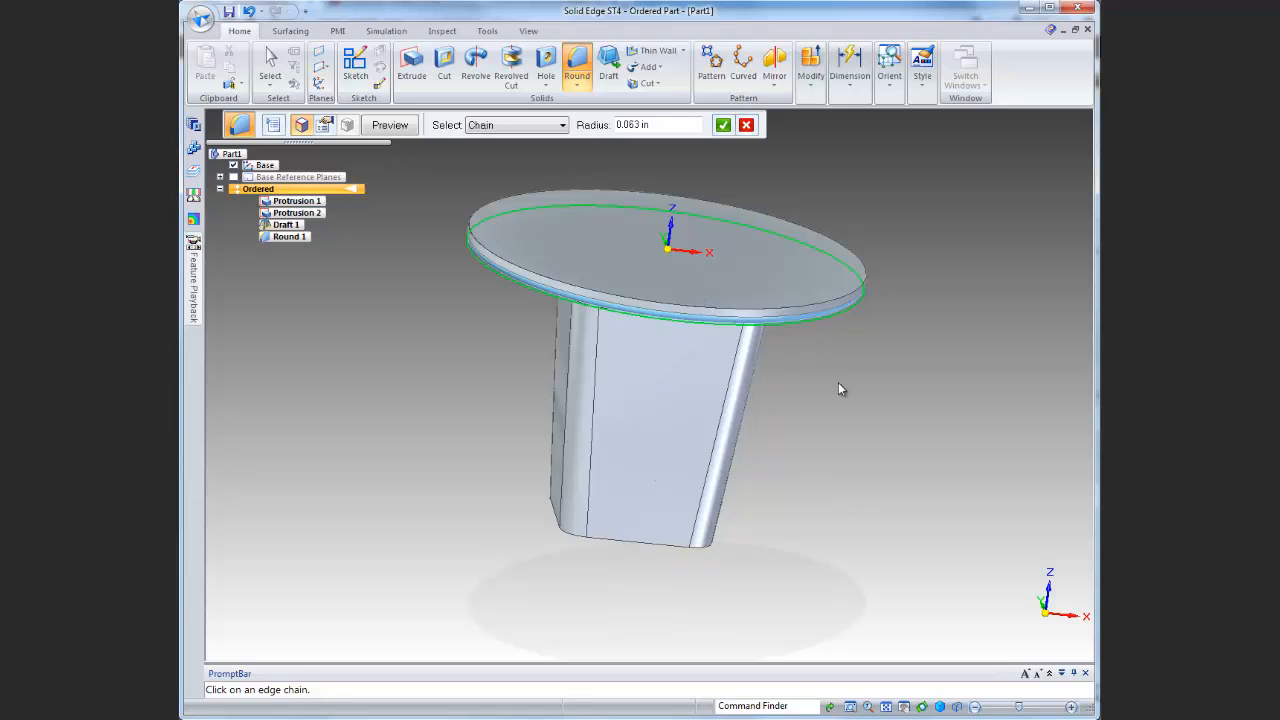
pyautogui.click(723, 125)
pyautogui.click(390, 125)
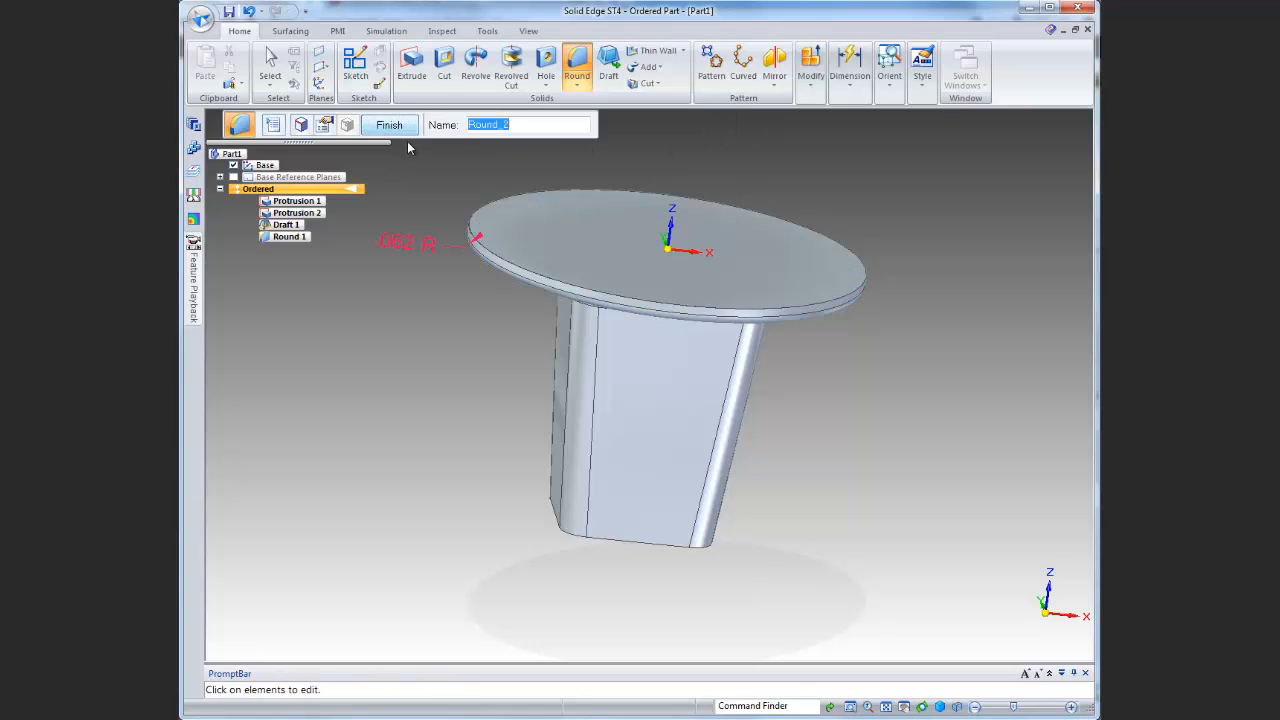
pyautogui.click(390, 125)
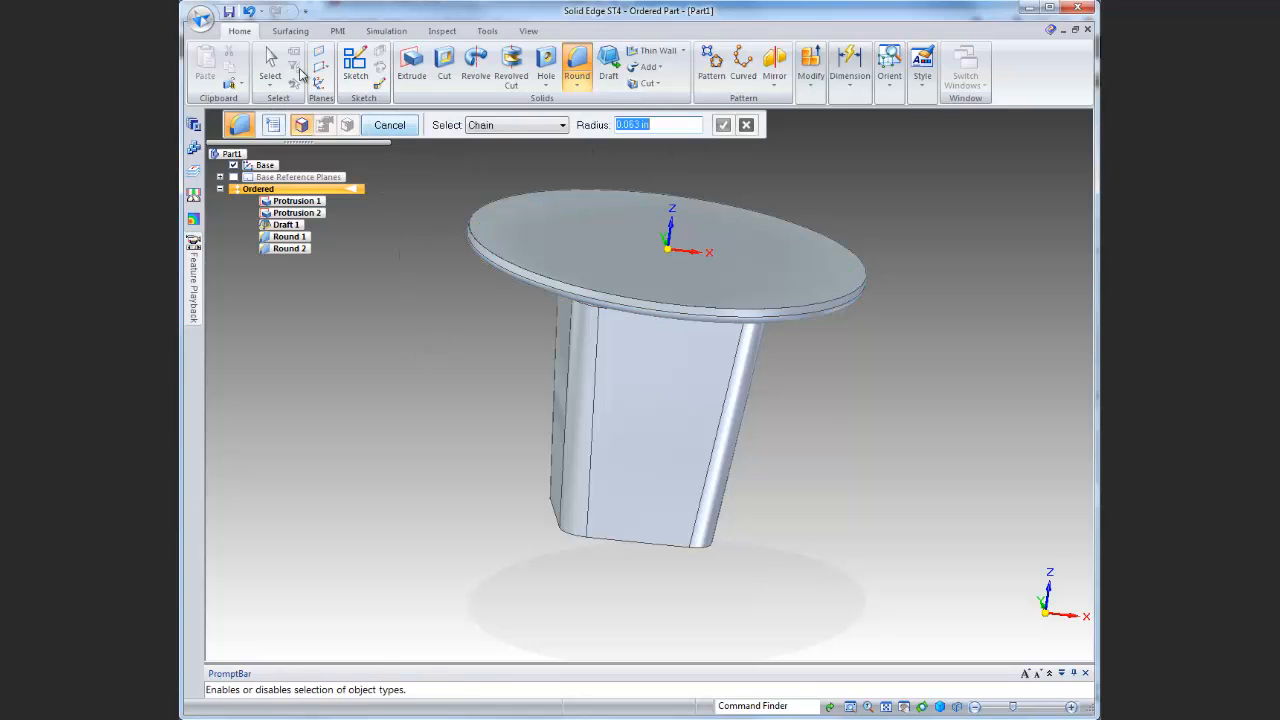
pyautogui.click(374, 124)
# Start a Thin Wall with a common thickness of 0.100 in
pyautogui.moveTo(712, 494); pyautogui.dragTo(686, 543, button='middle')
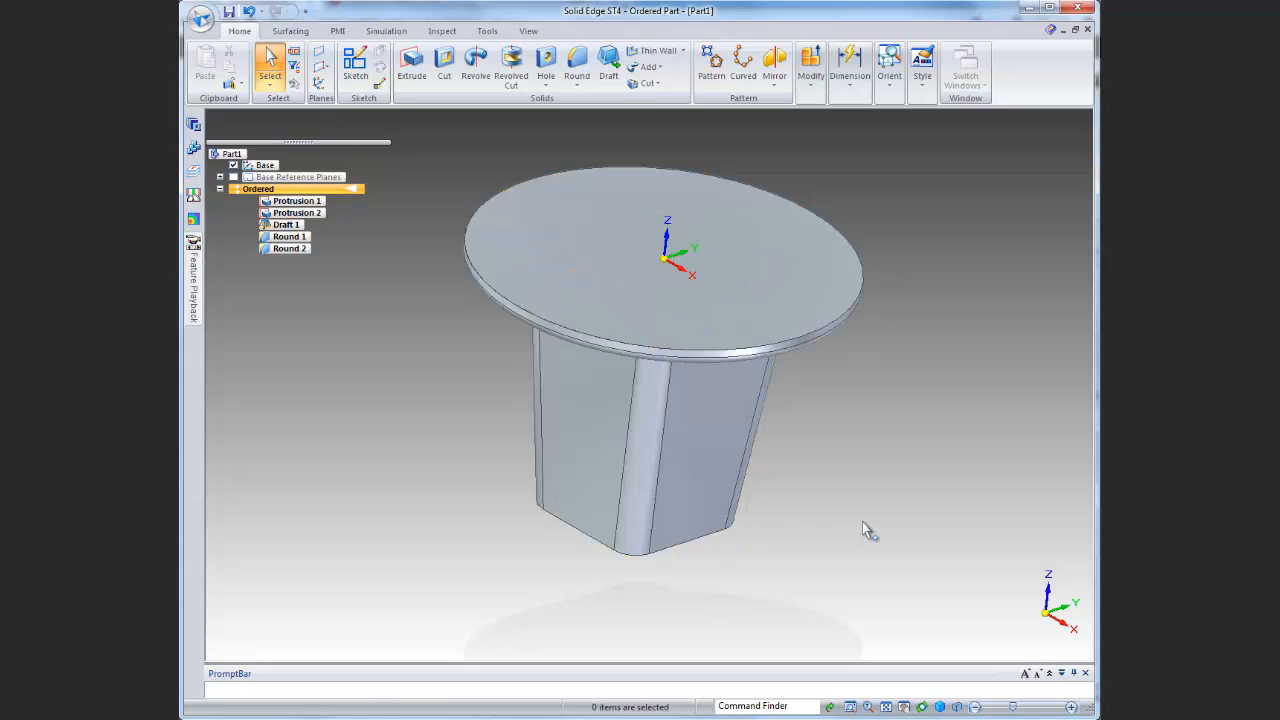
pyautogui.click(646, 55)
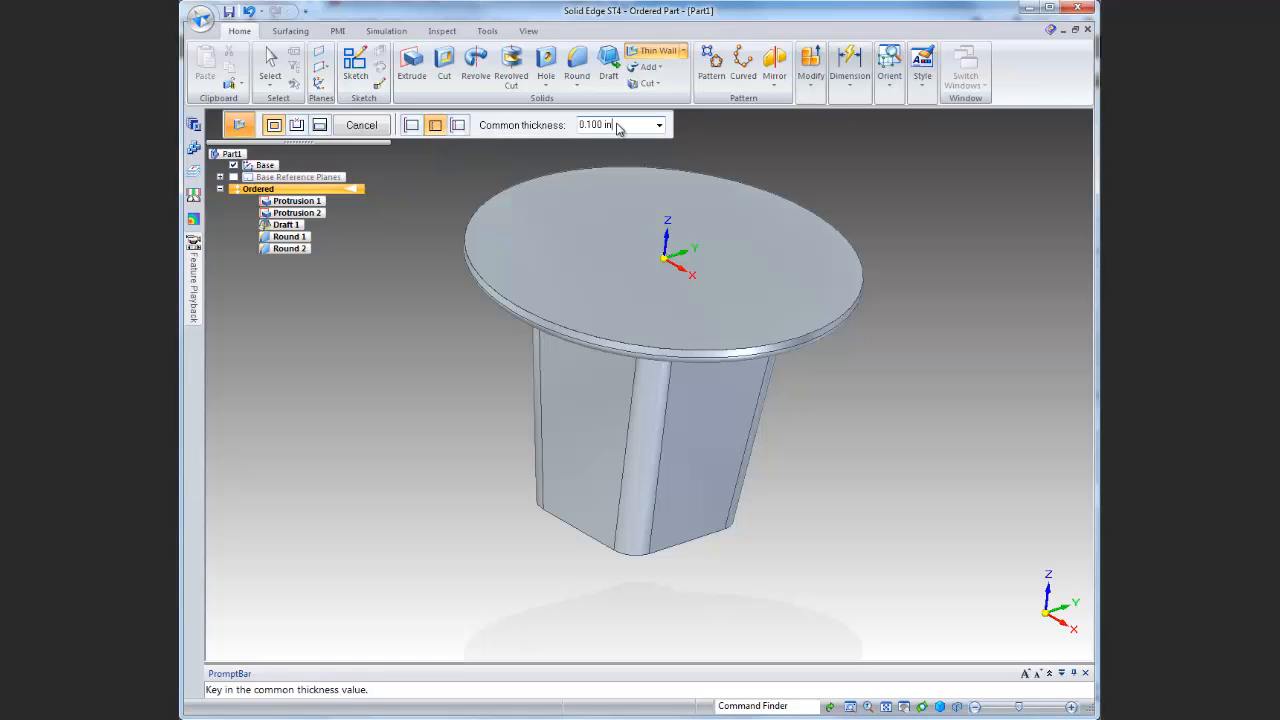
pyautogui.moveTo(586, 125); pyautogui.dragTo(636, 128)
pyautogui.press('BackSpace')
pyautogui.write('.05')
pyautogui.hotkey('shift', 'Left')
pyautogui.hotkey('shift', 'Left')
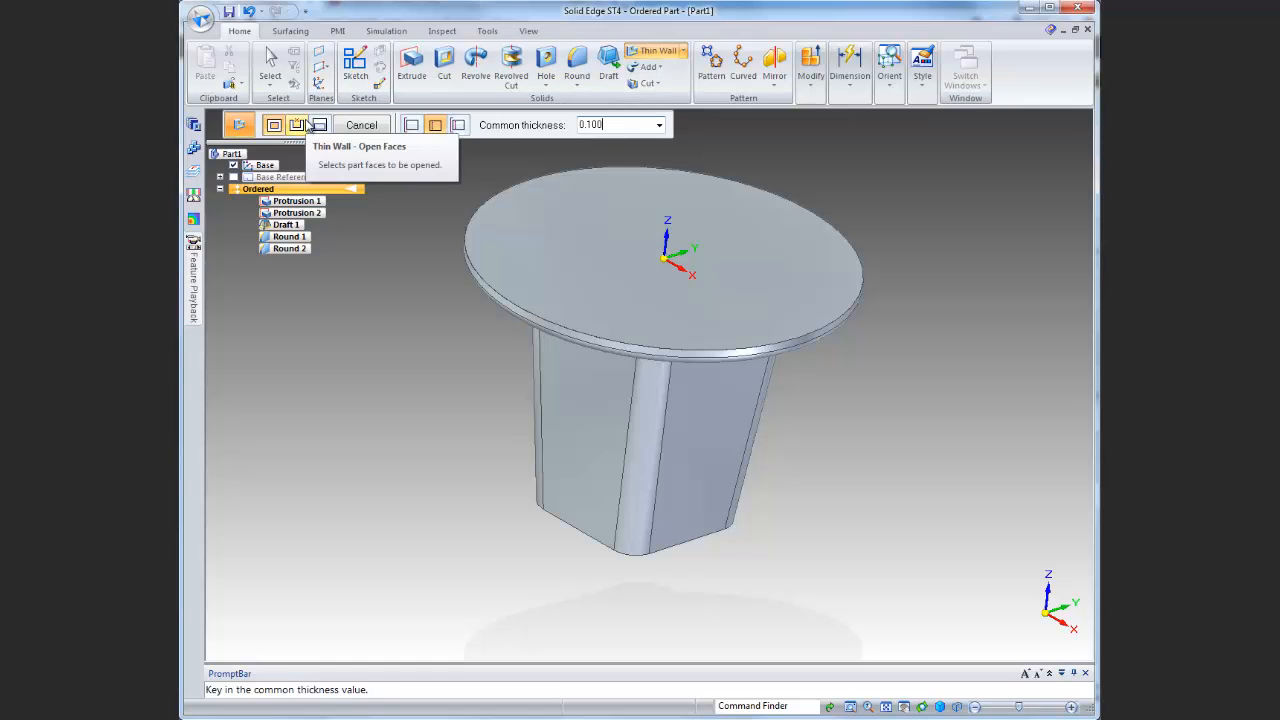
# Choose the disc's flat top face as the open face and finish the thin wall
pyautogui.click(307, 124)
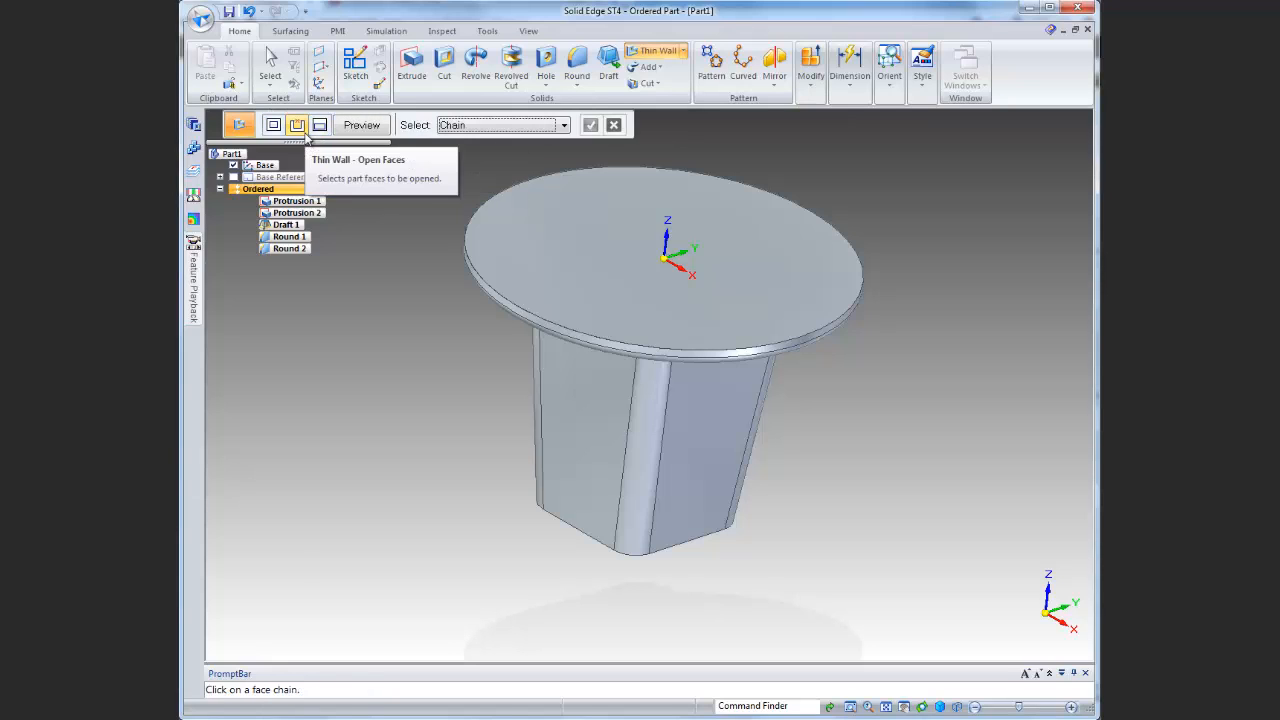
pyautogui.click(612, 266)
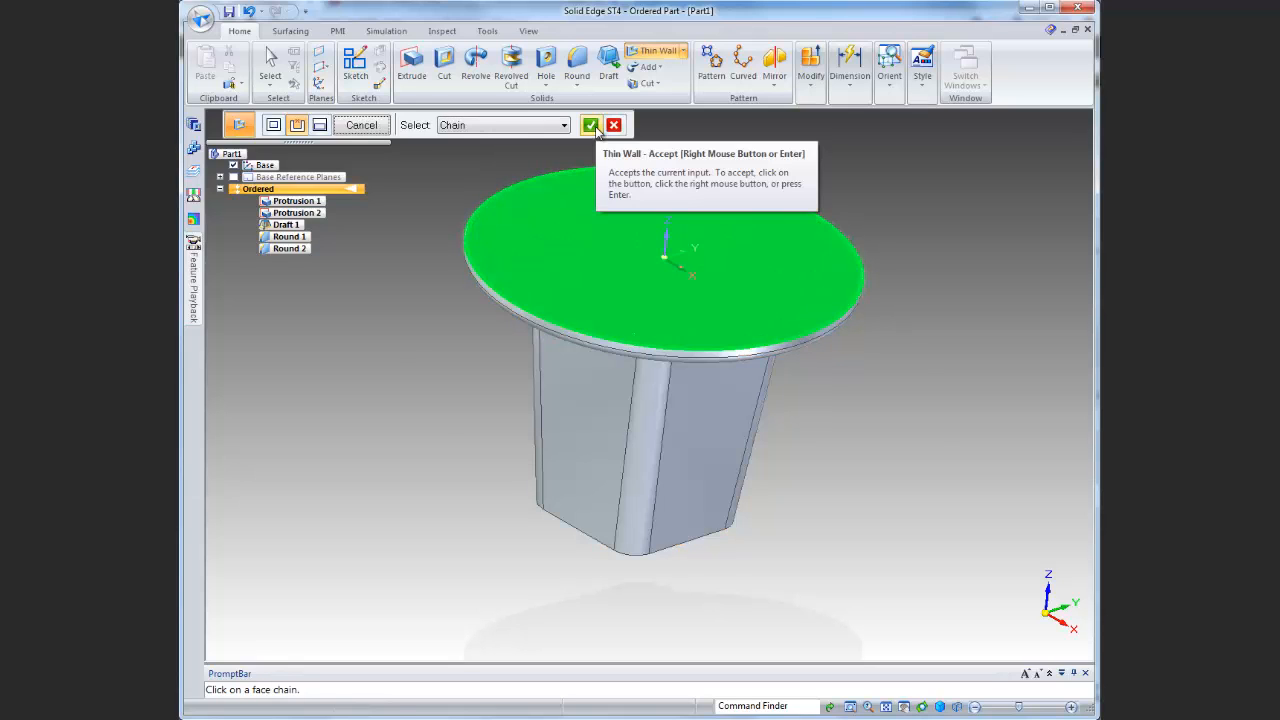
pyautogui.click(591, 126)
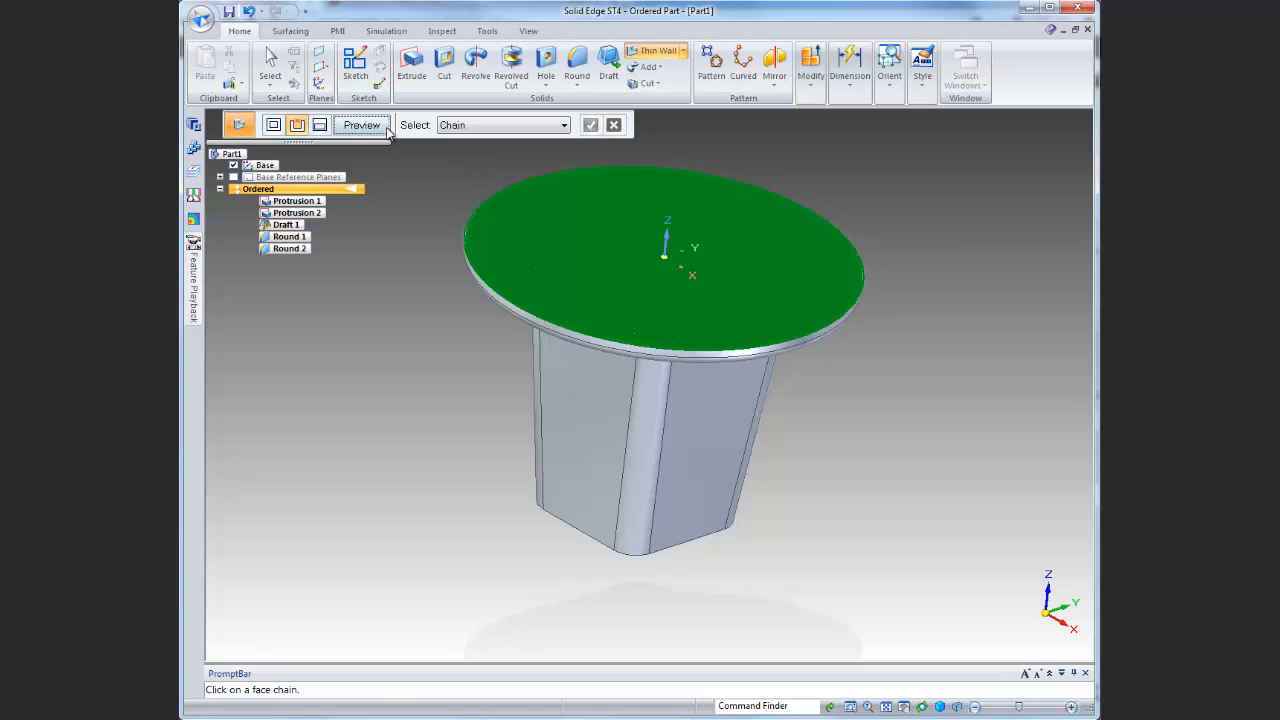
pyautogui.click(386, 128)
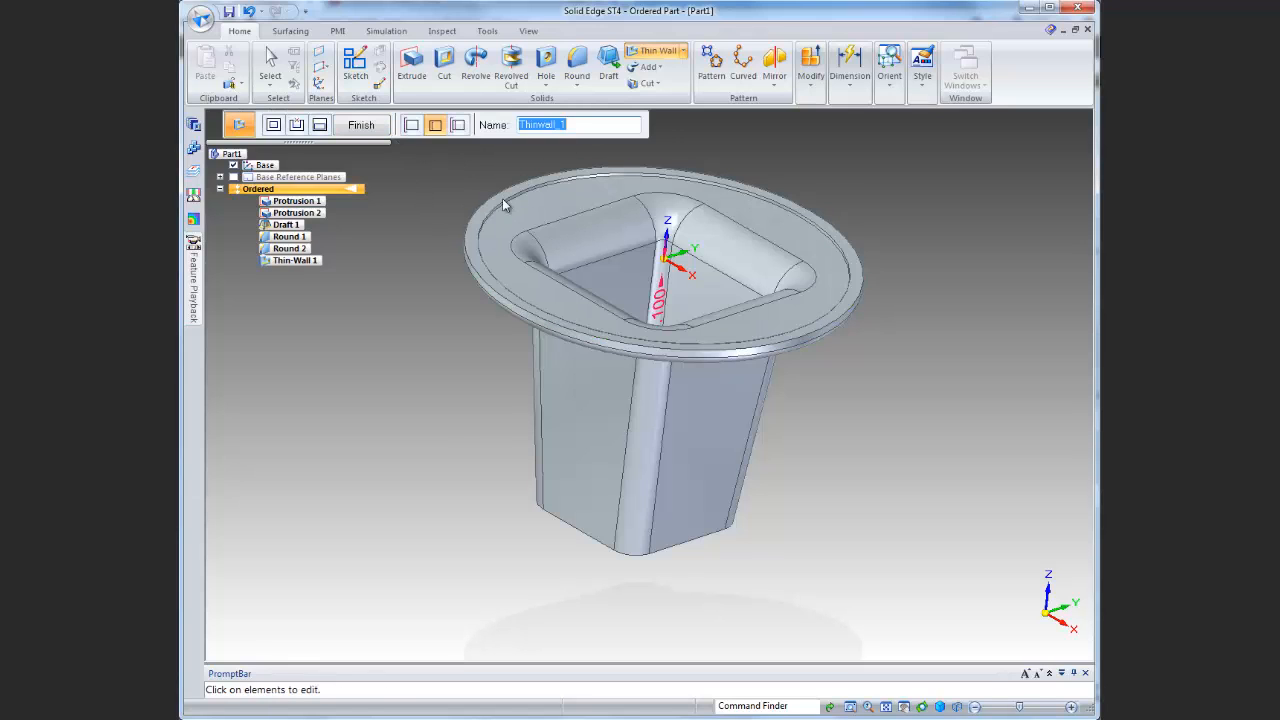
pyautogui.click(361, 125)
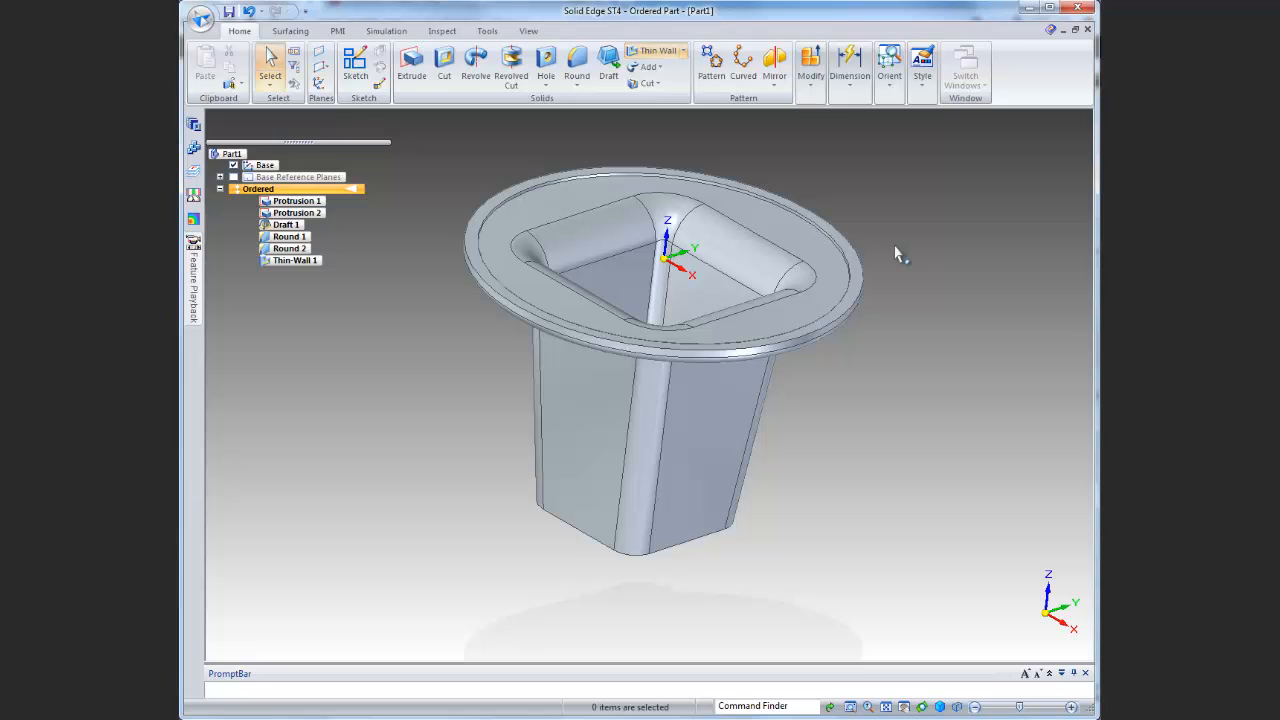
# Start saving the part and create a new folder named video inside Spring2013
pyautogui.moveTo(933, 263); pyautogui.dragTo(946, 340, button='middle')
pyautogui.moveTo(938, 466); pyautogui.dragTo(900, 477, button='middle')
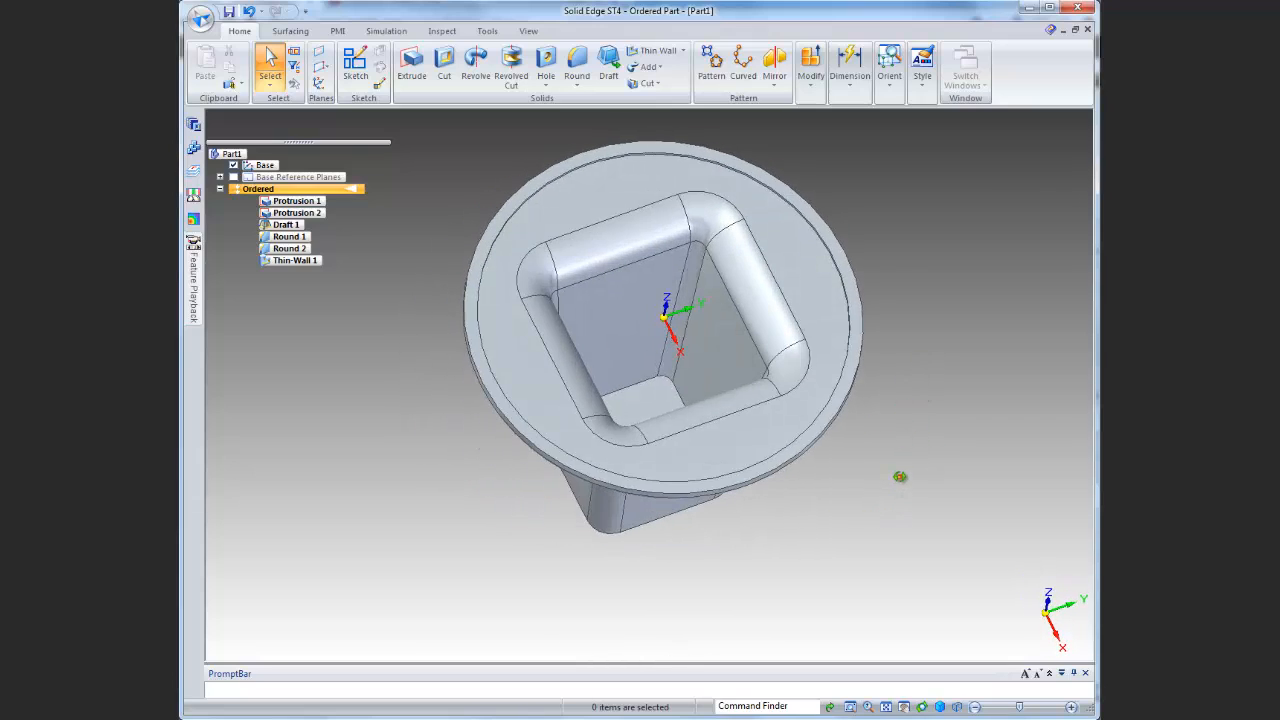
pyautogui.click(229, 18)
pyautogui.click(688, 265)
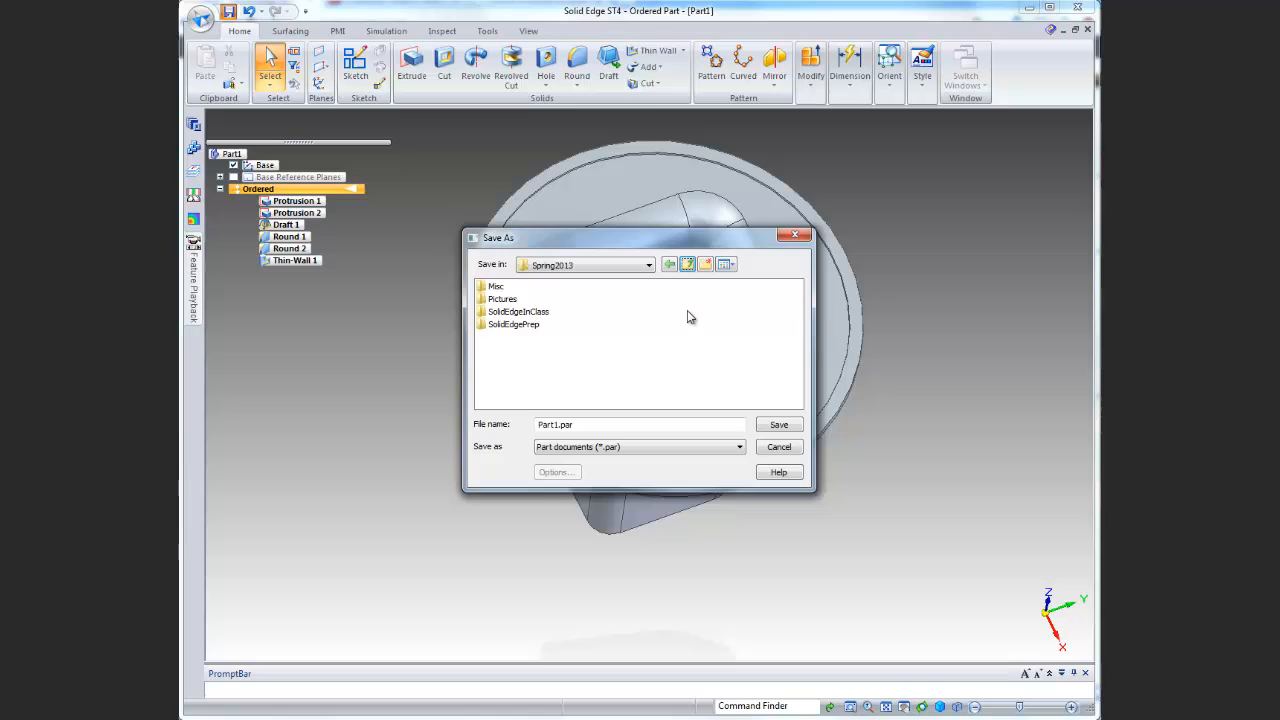
pyautogui.click(705, 264)
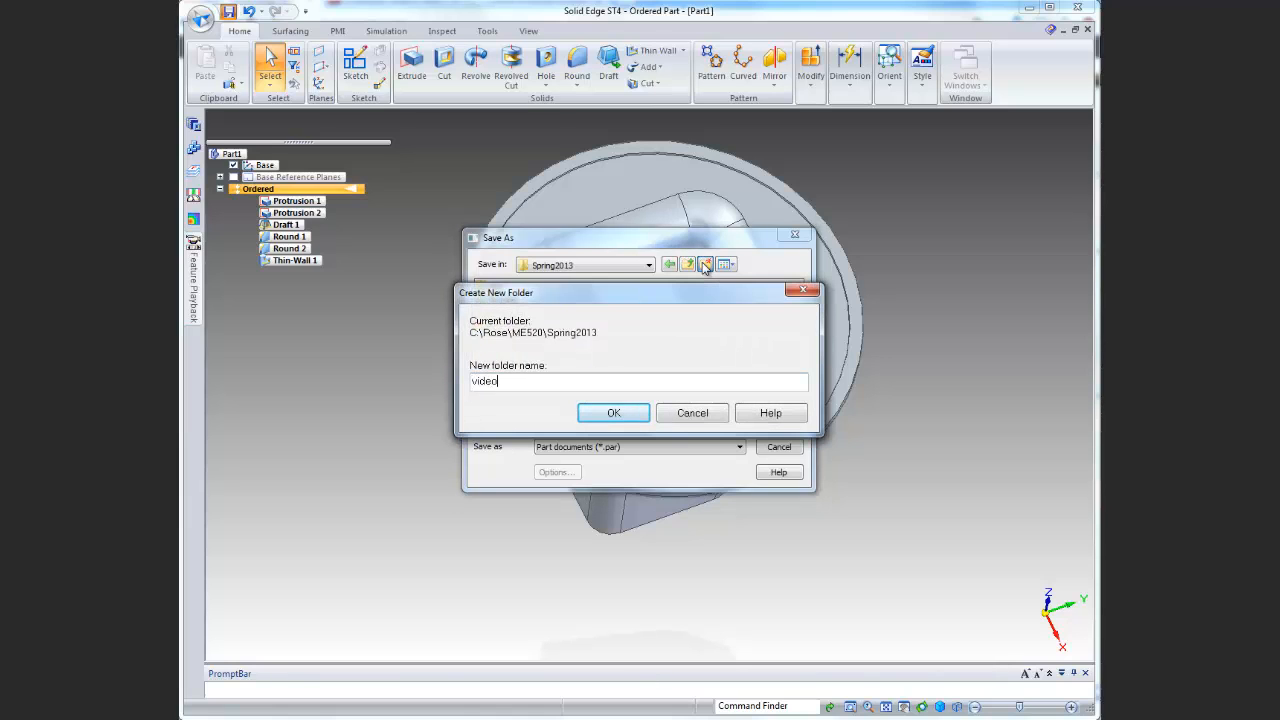
pyautogui.press('Return')
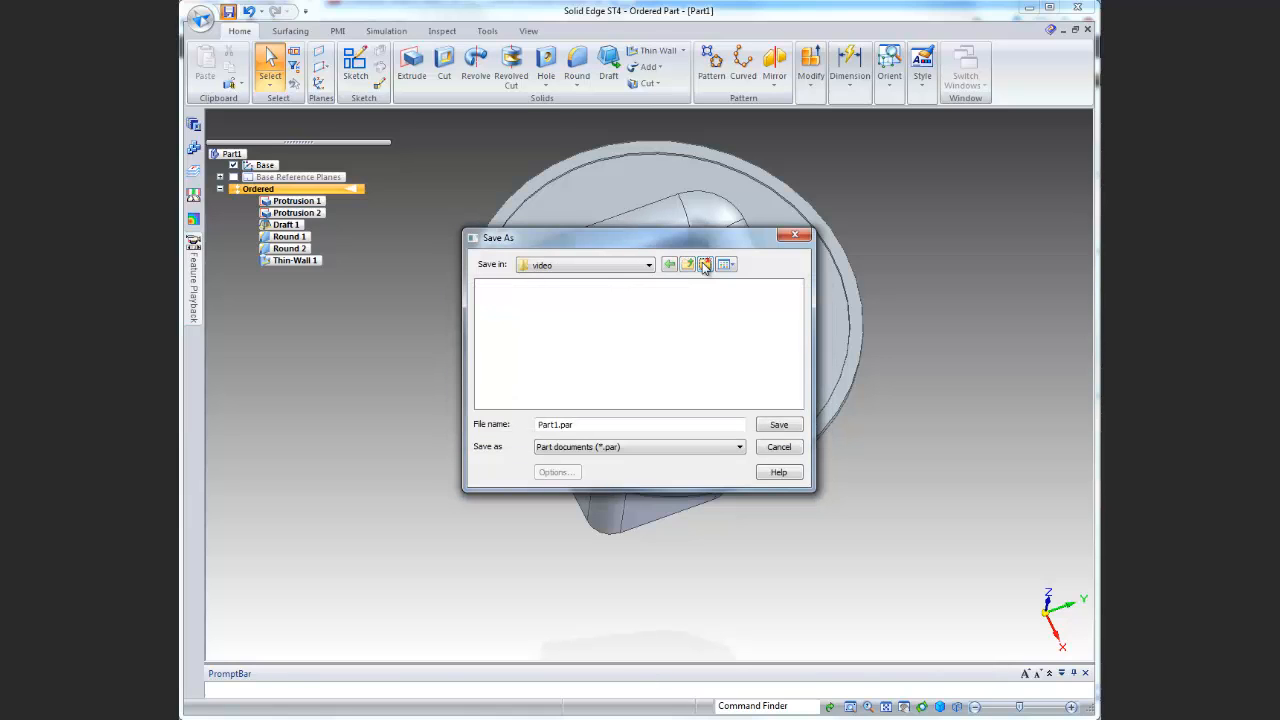
# Name the part file MoldDay2_part and save it in the video folder
pyautogui.doubleClick(594, 427)
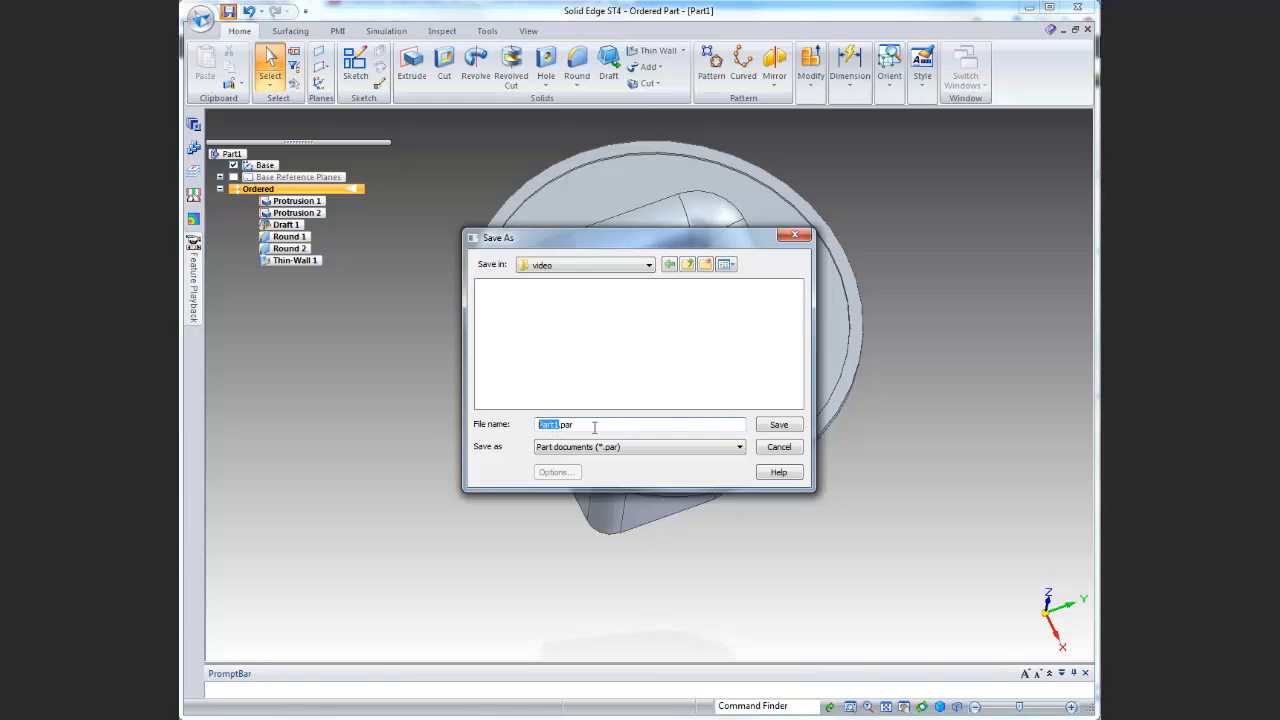
pyautogui.write('MoldDay2_part')
pyautogui.press('Return')
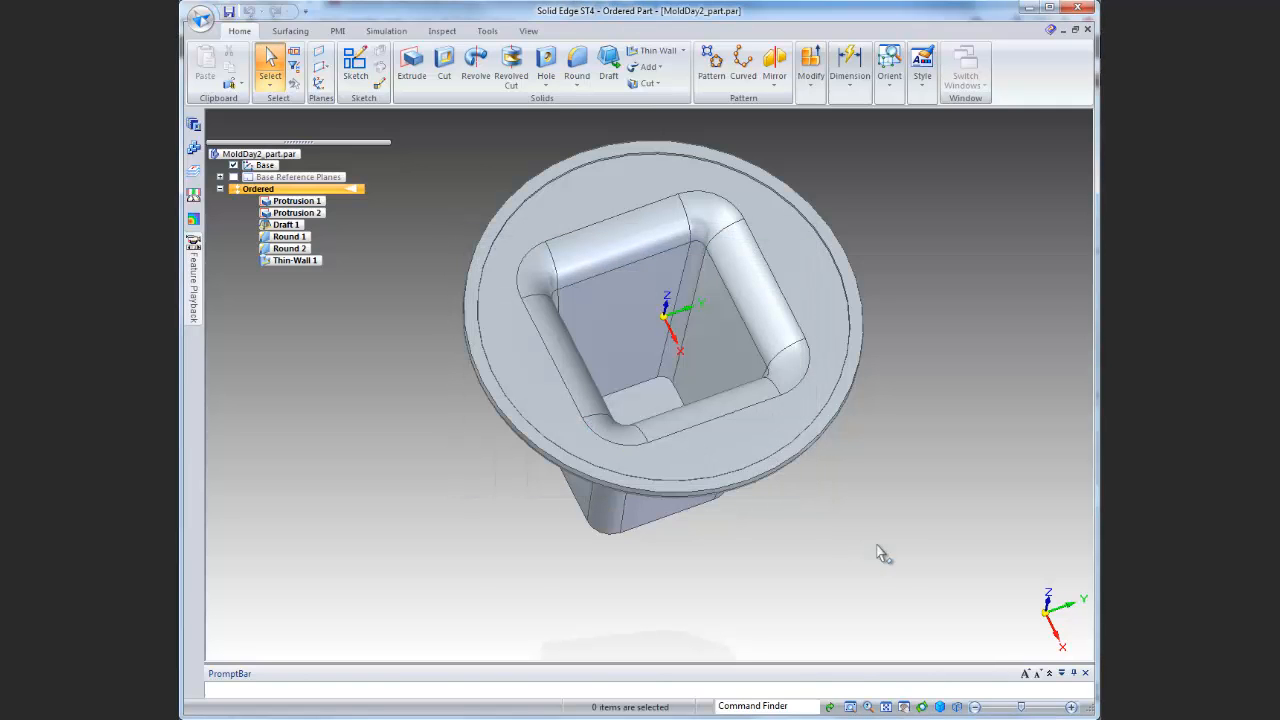
# Start a Lip feature and accept the disc's outer top edge as its edge chain
pyautogui.moveTo(880, 551); pyautogui.dragTo(874, 486, button='middle')
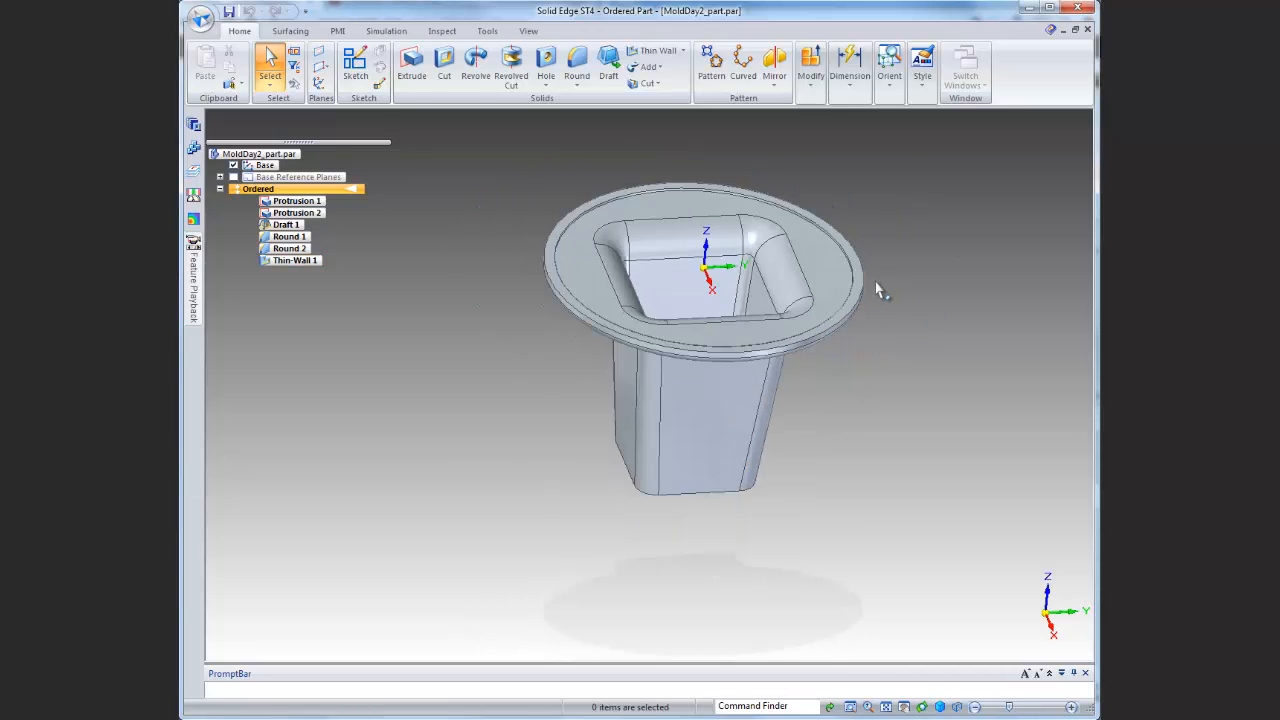
pyautogui.scroll(5, 852, 277)
pyautogui.scroll(3, 854, 276)
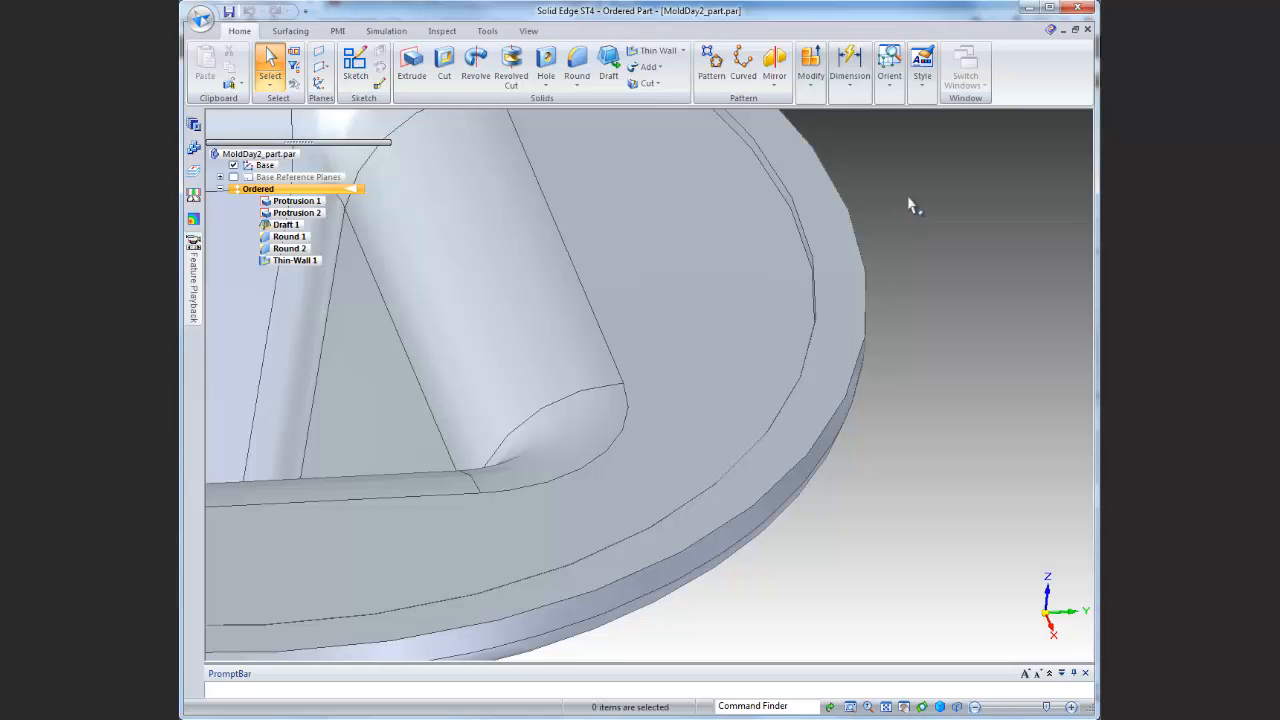
pyautogui.click(683, 50)
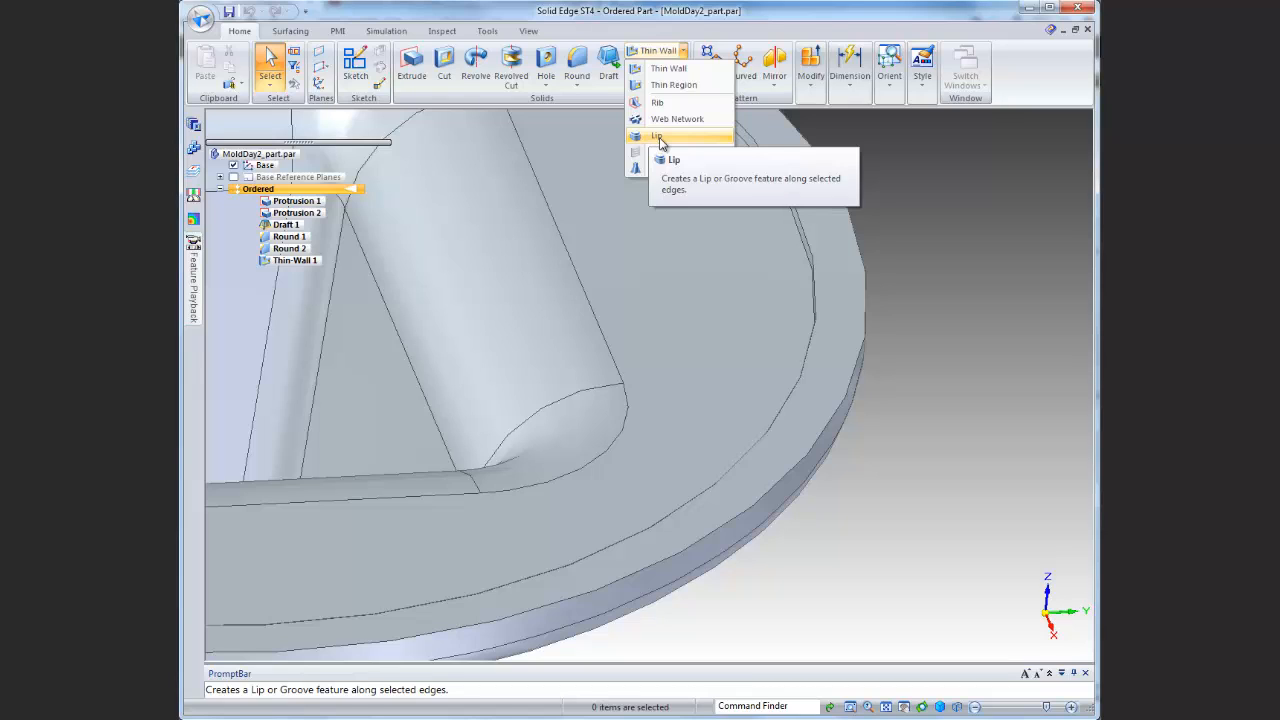
pyautogui.click(660, 140)
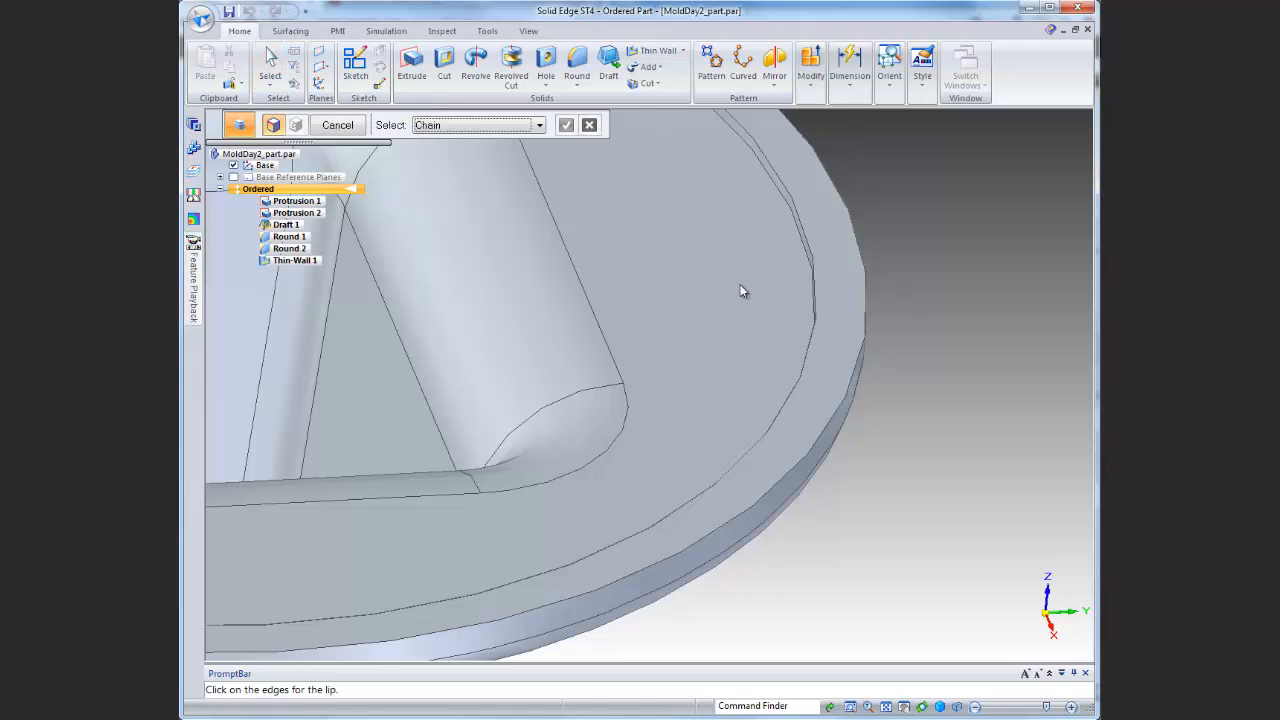
pyautogui.click(810, 461)
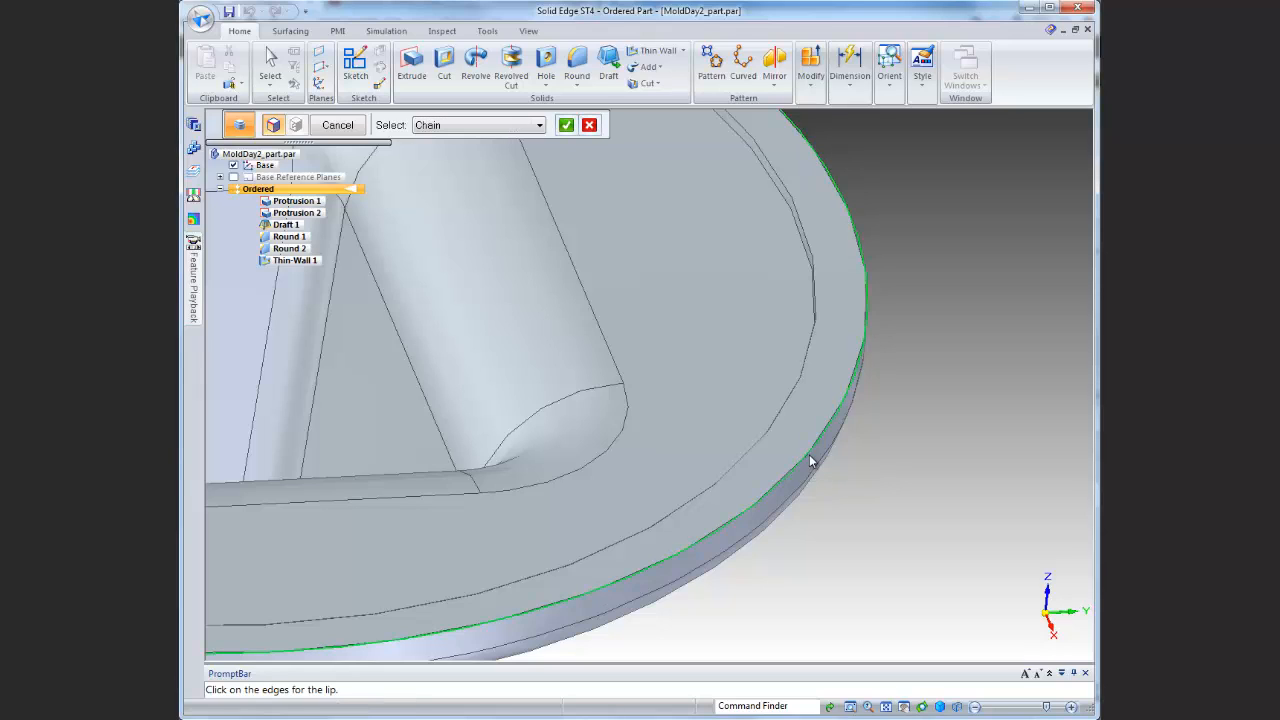
pyautogui.click(566, 125)
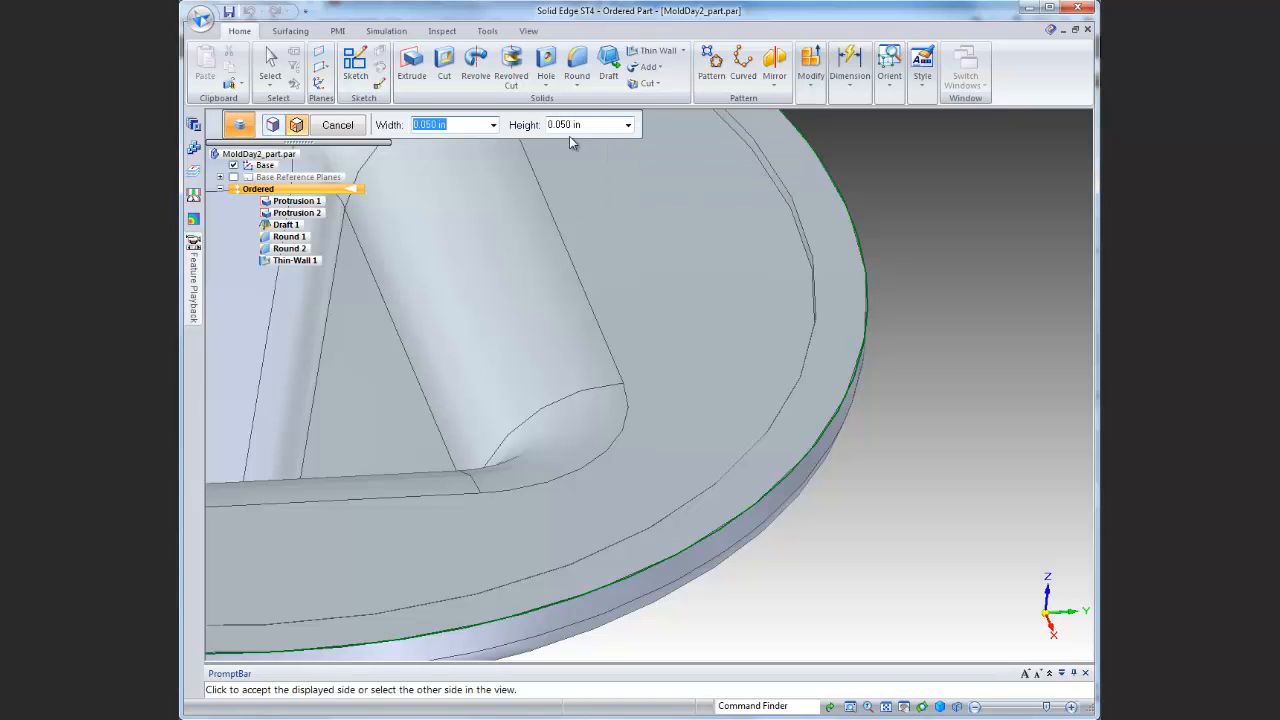
# Set the lip's width and height both to 0.05 in
pyautogui.write('.05')
pyautogui.press('Tab')
pyautogui.write('.05')
pyautogui.press('Tab')
# Place the lip profile on the inner side of the disc's outer edge so it cuts a step into the rim, and finish the feature
pyautogui.scroll(2, 671, 340)
pyautogui.scroll(2, 669, 358)
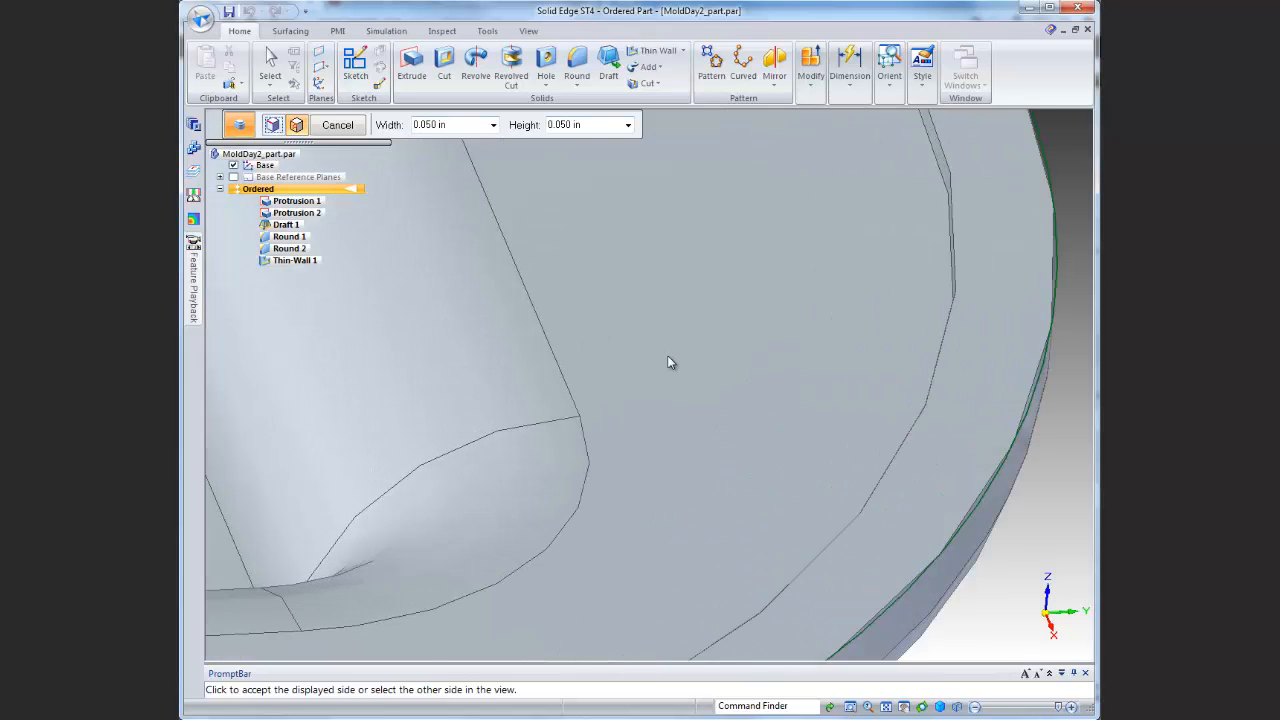
pyautogui.scroll(-4, 668, 358)
pyautogui.moveTo(613, 585); pyautogui.dragTo(777, 563, button='middle')
pyautogui.scroll(2, 853, 432)
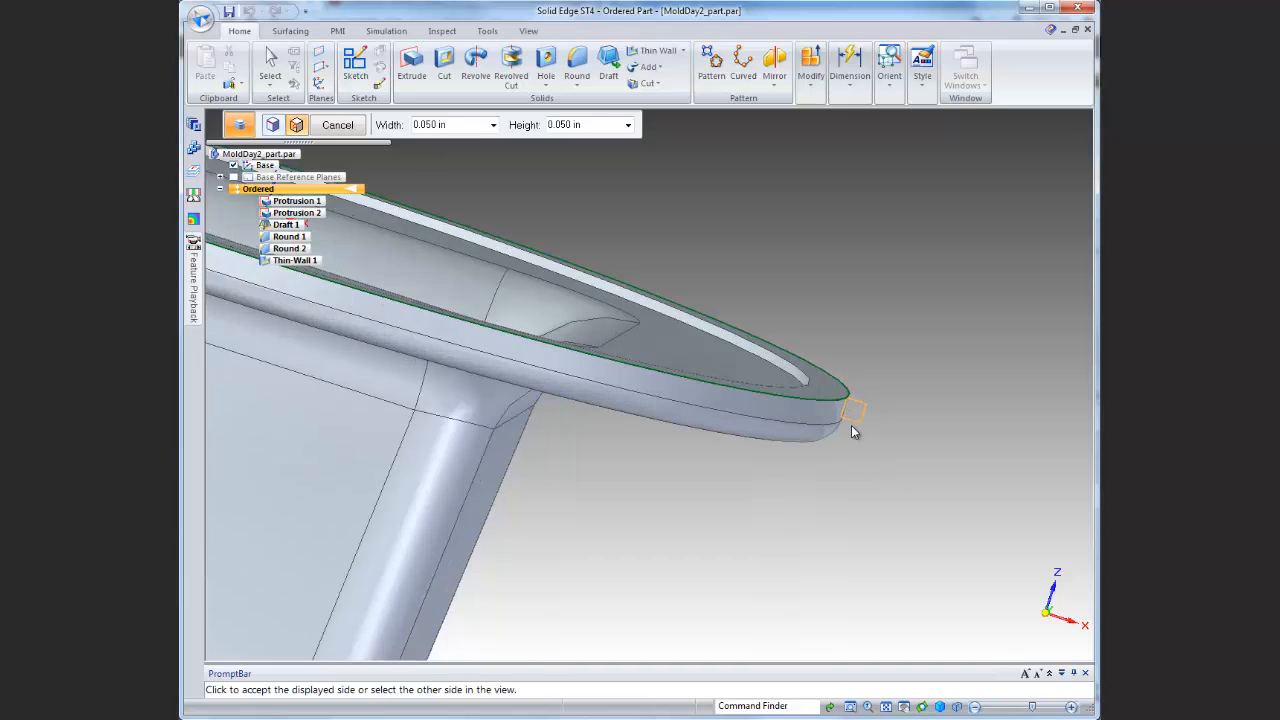
pyautogui.scroll(5, 851, 425)
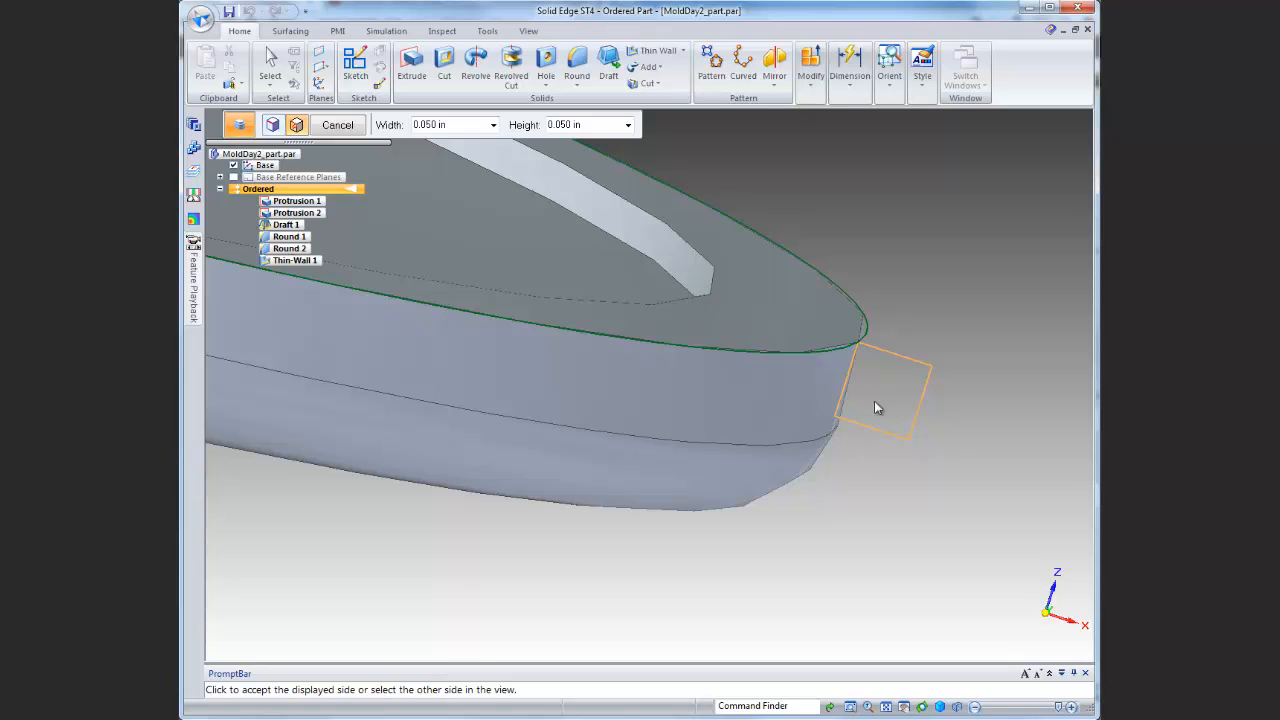
pyautogui.click(733, 396)
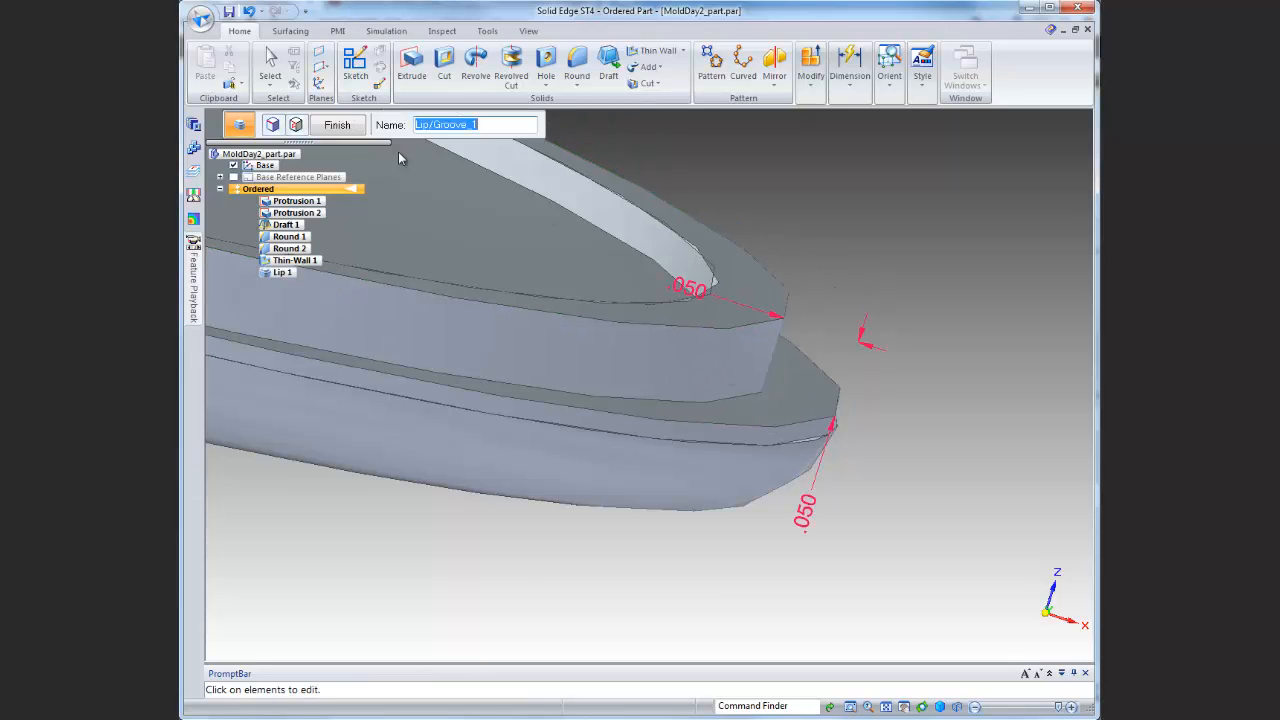
pyautogui.click(340, 125)
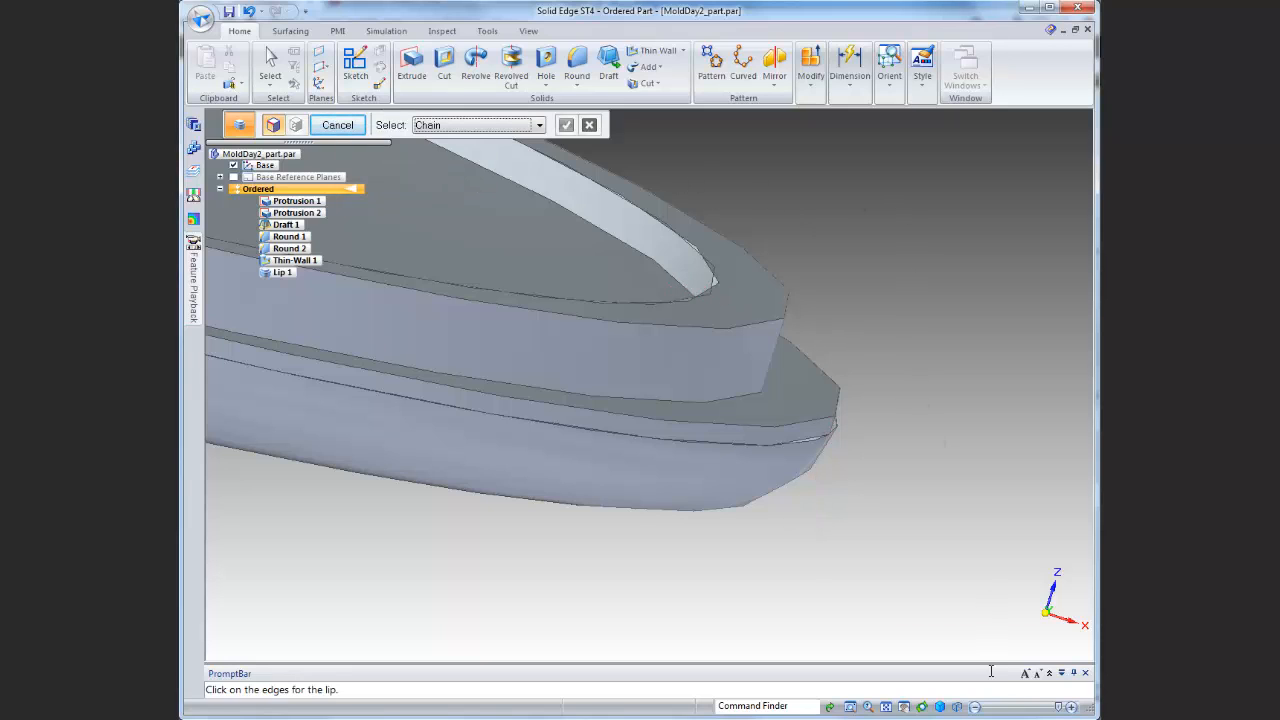
# Show the whole part in an isometric view, leave the Lip command and save the part
pyautogui.click(958, 706)
pyautogui.click(982, 706)
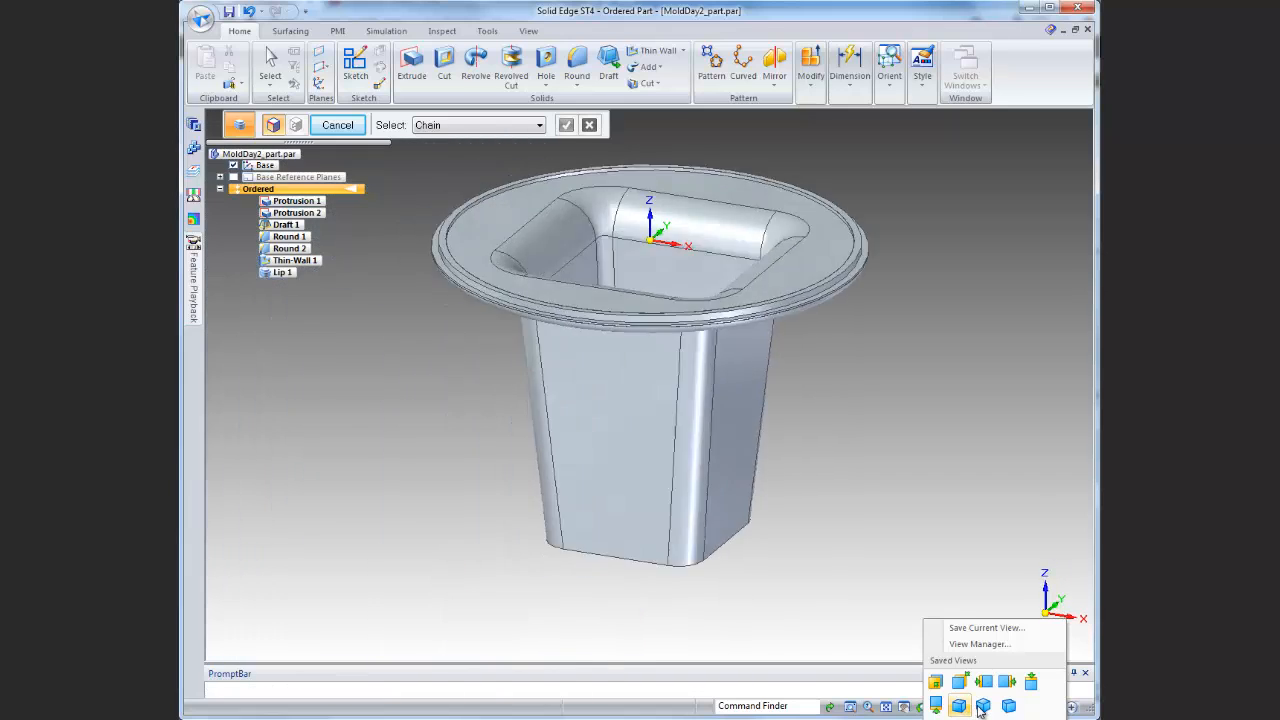
pyautogui.click(982, 706)
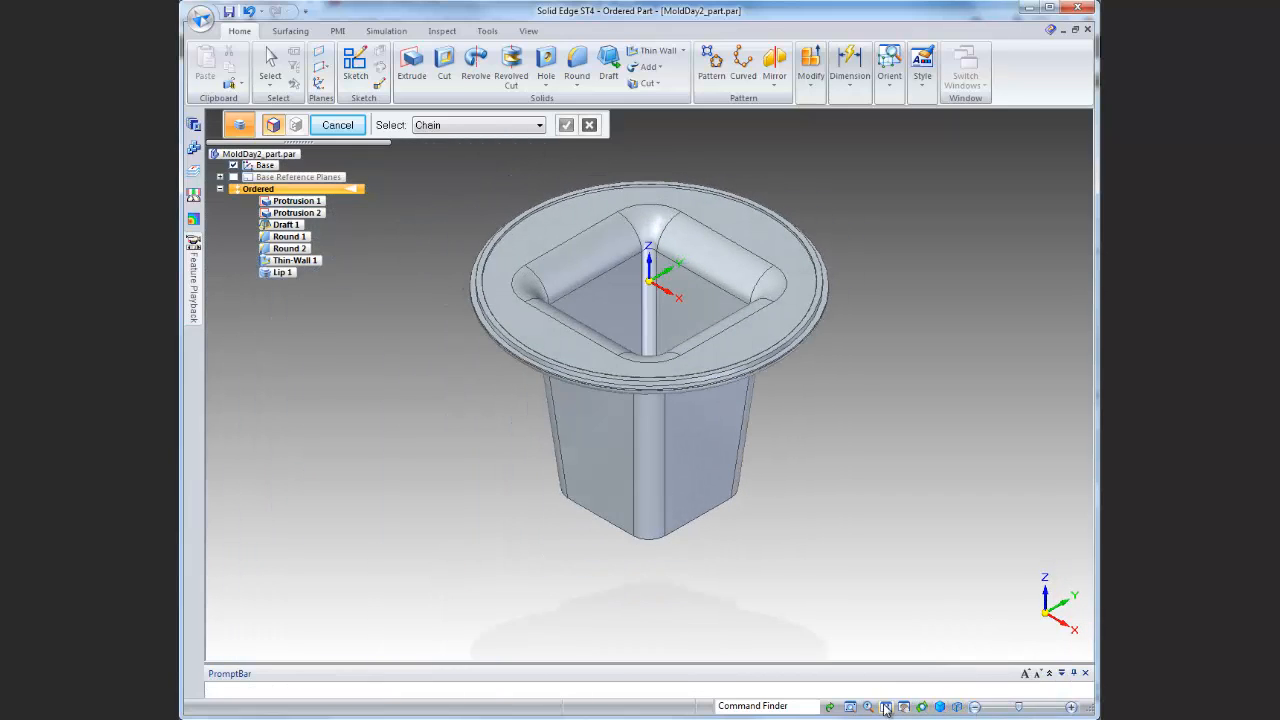
pyautogui.click(262, 64)
pyautogui.click(228, 13)
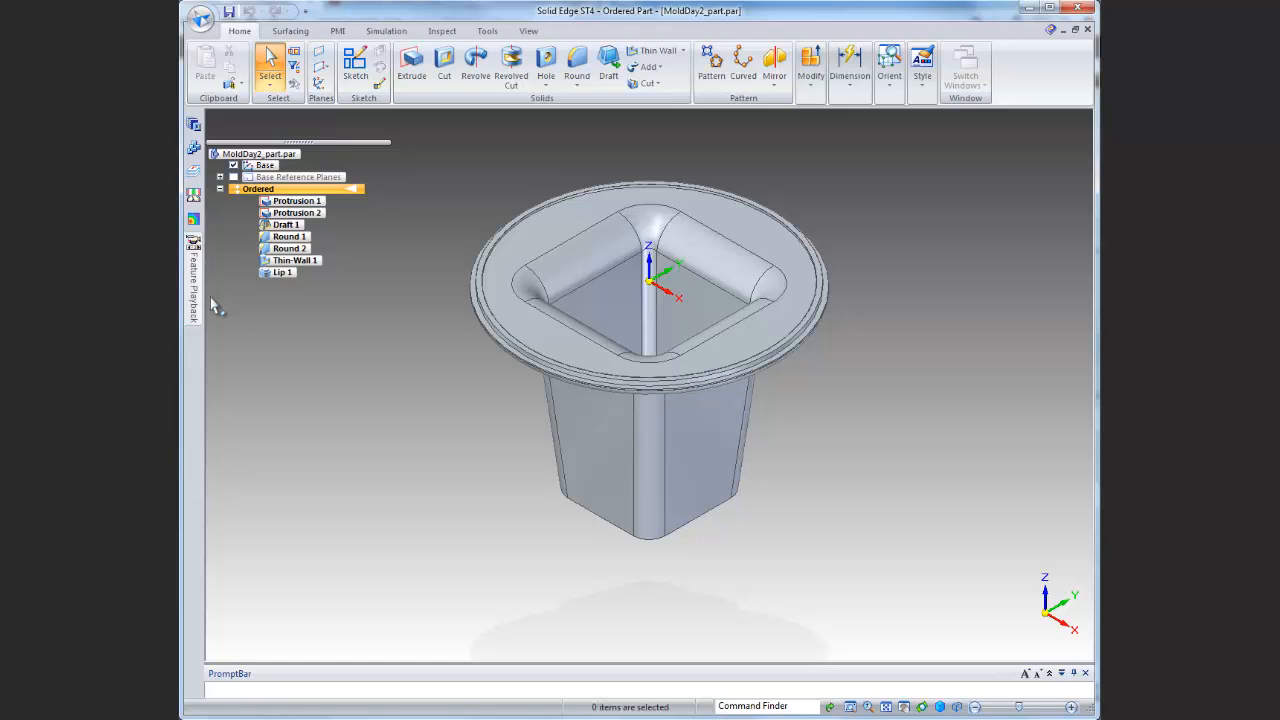
# Create a new part from the ansi part.par template and switch it to the Ordered environment
pyautogui.click(203, 30)
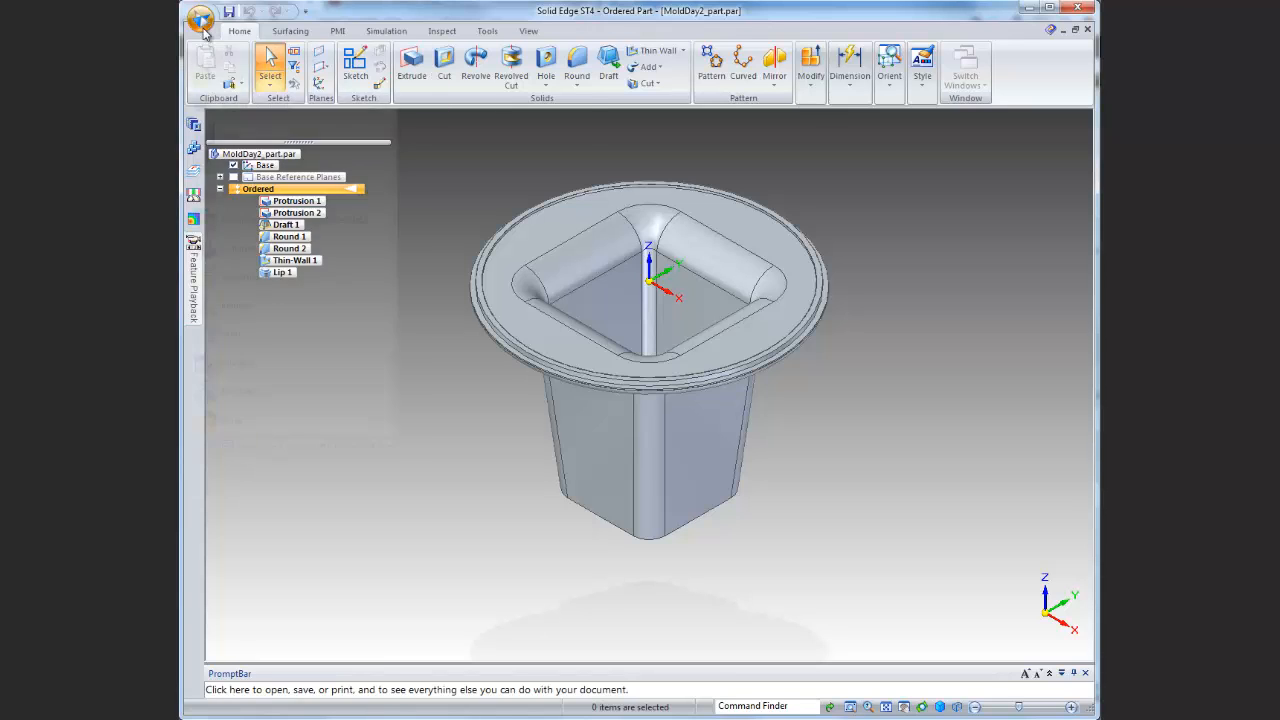
pyautogui.moveTo(216, 48)
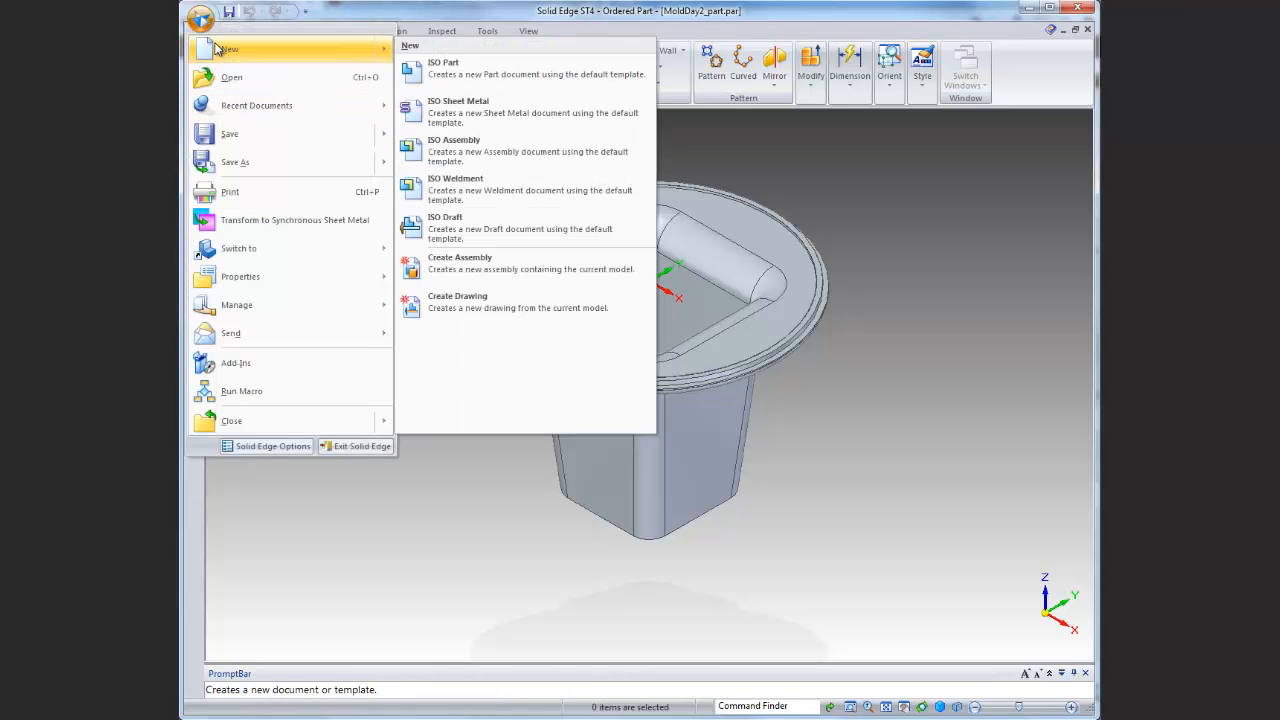
pyautogui.click(216, 48)
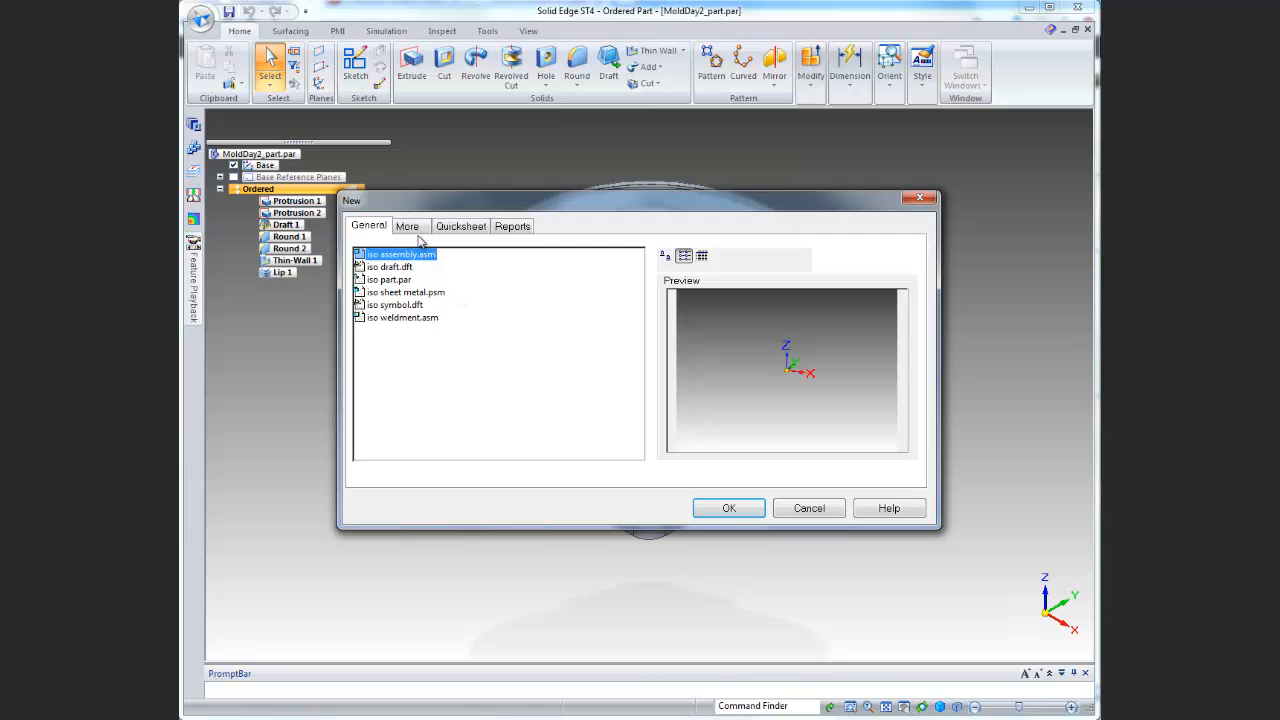
pyautogui.click(410, 229)
pyautogui.click(403, 304)
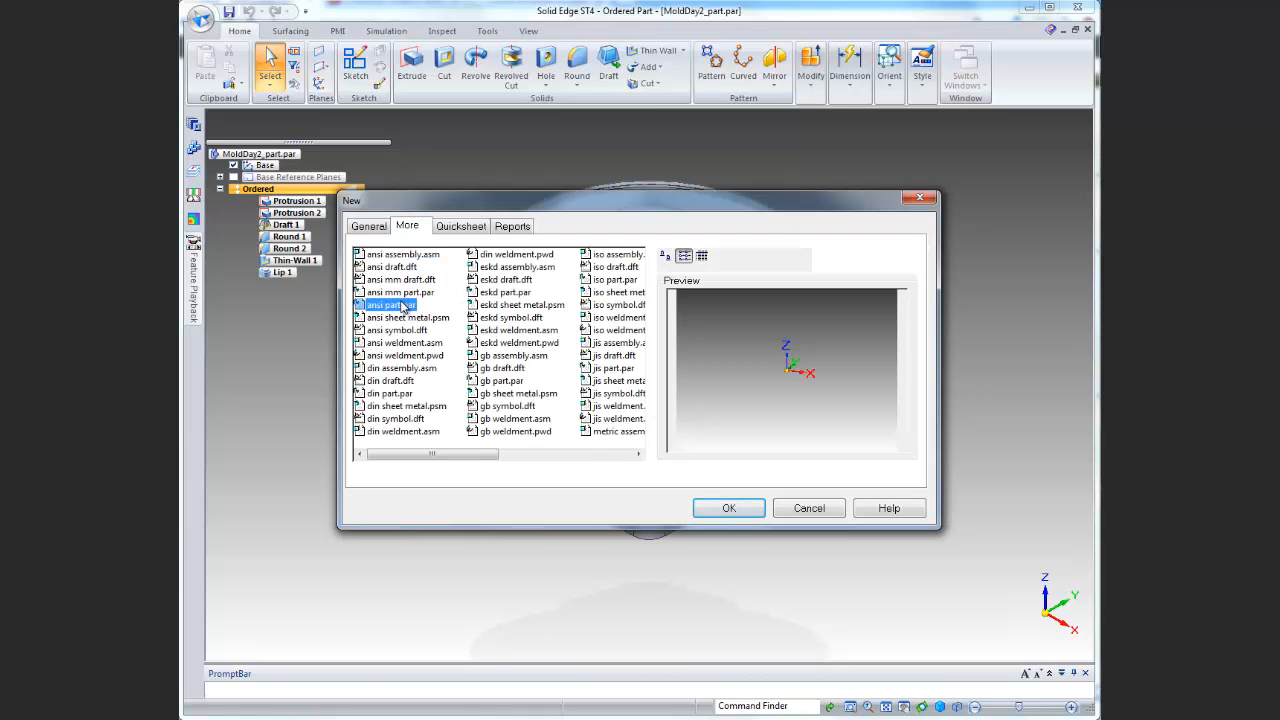
pyautogui.click(724, 508)
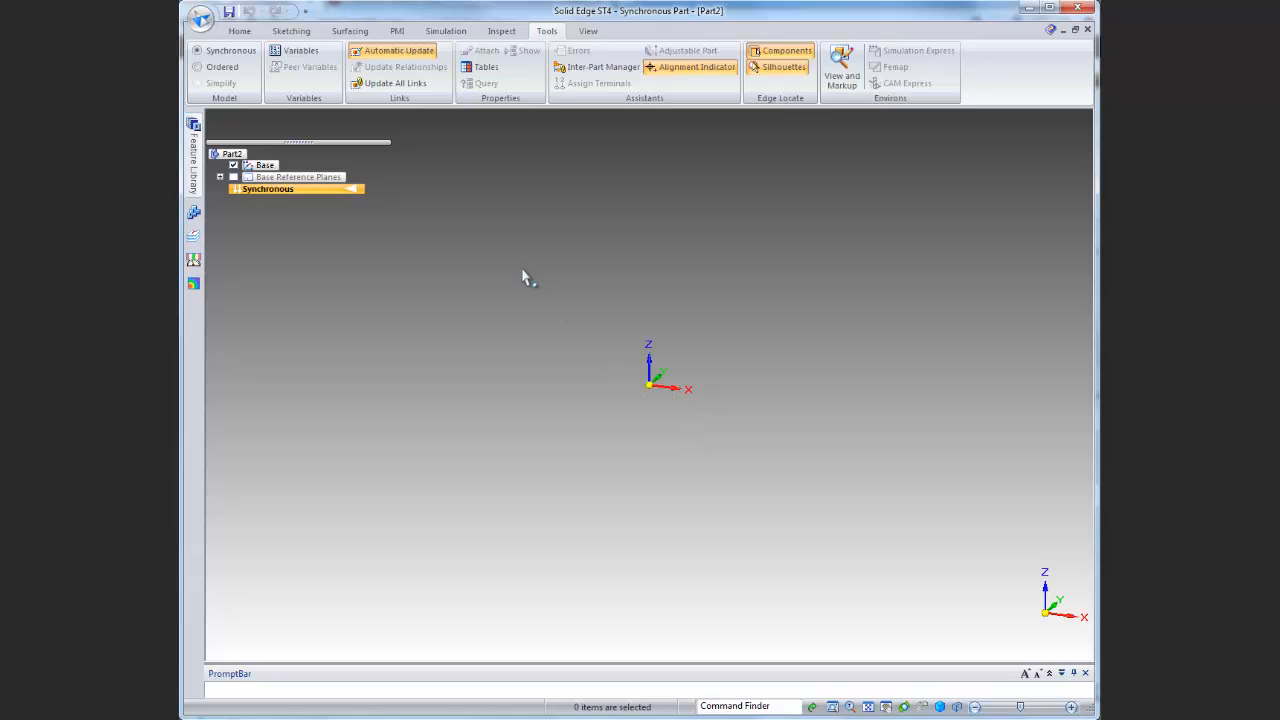
pyautogui.click(231, 73)
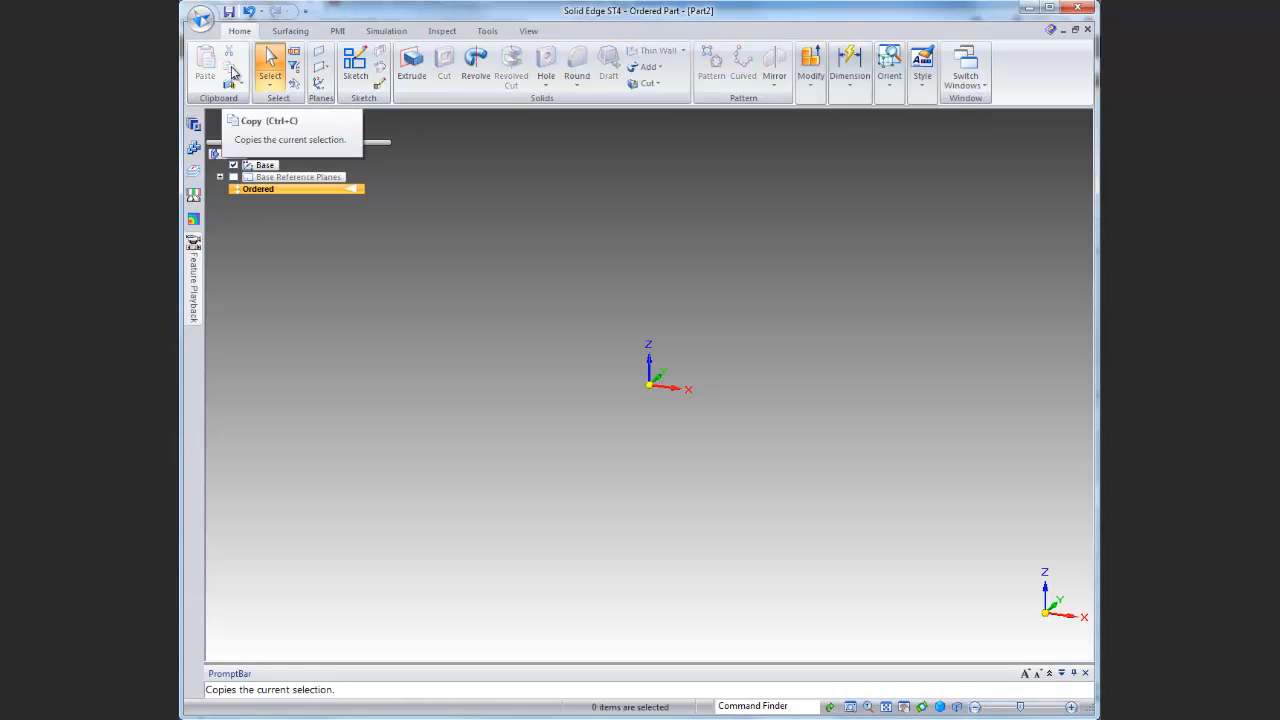
# Start an Extrude with its sketch on the horizontal base XY plane
pyautogui.click(411, 76)
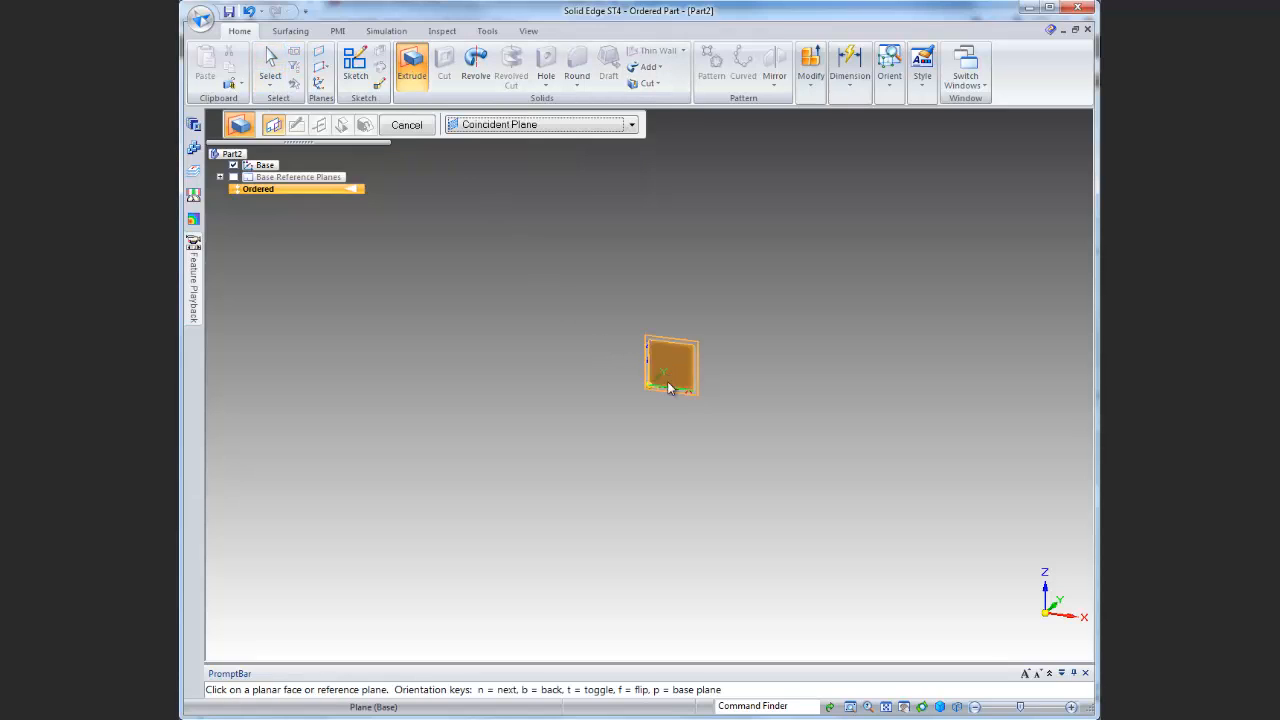
pyautogui.click(668, 383)
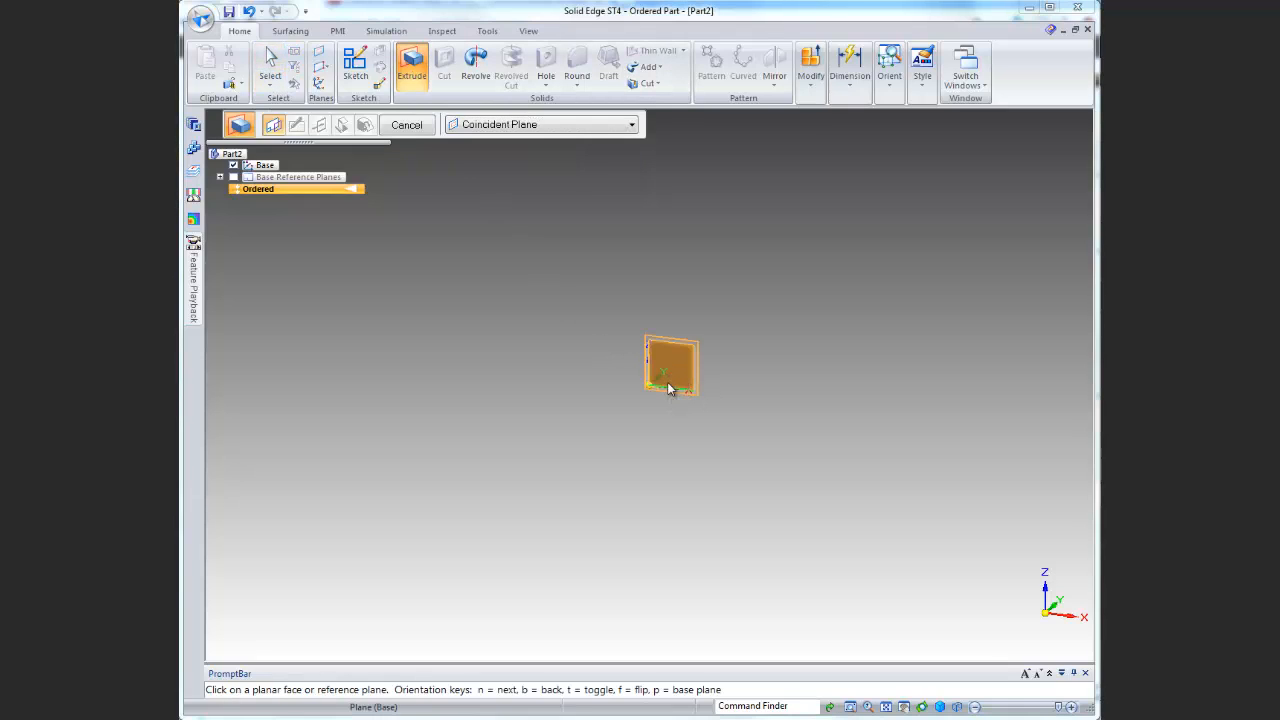
pyautogui.moveTo(1098, 590); pyautogui.dragTo(928, 396)
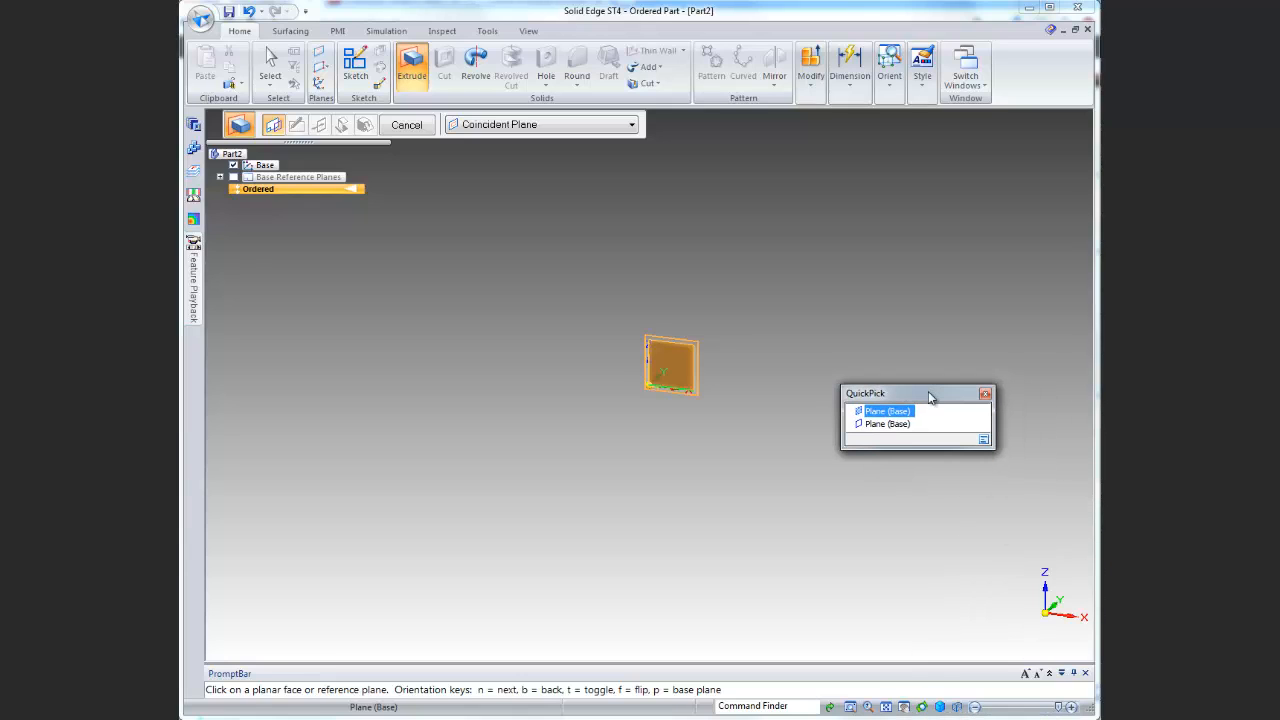
pyautogui.click(888, 424)
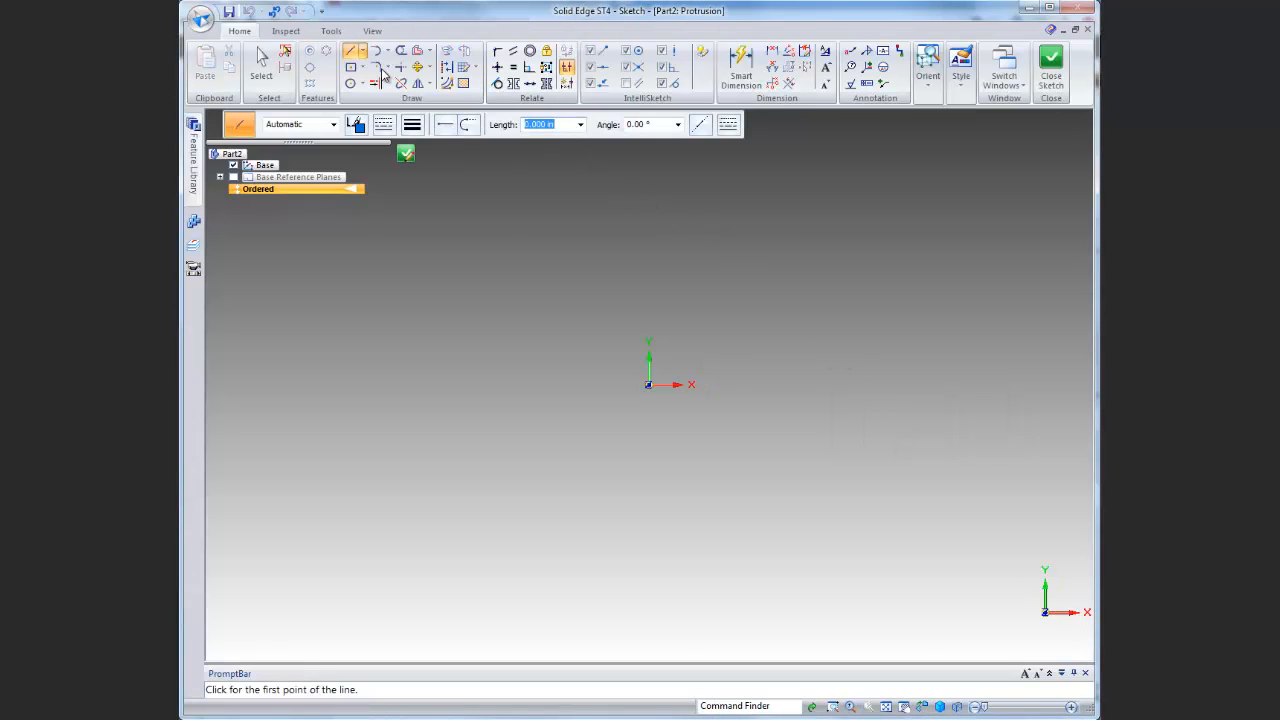
# Sketch a 4 in by 4 in rectangle centred on the origin at 0°, and close the sketch
pyautogui.click(351, 66)
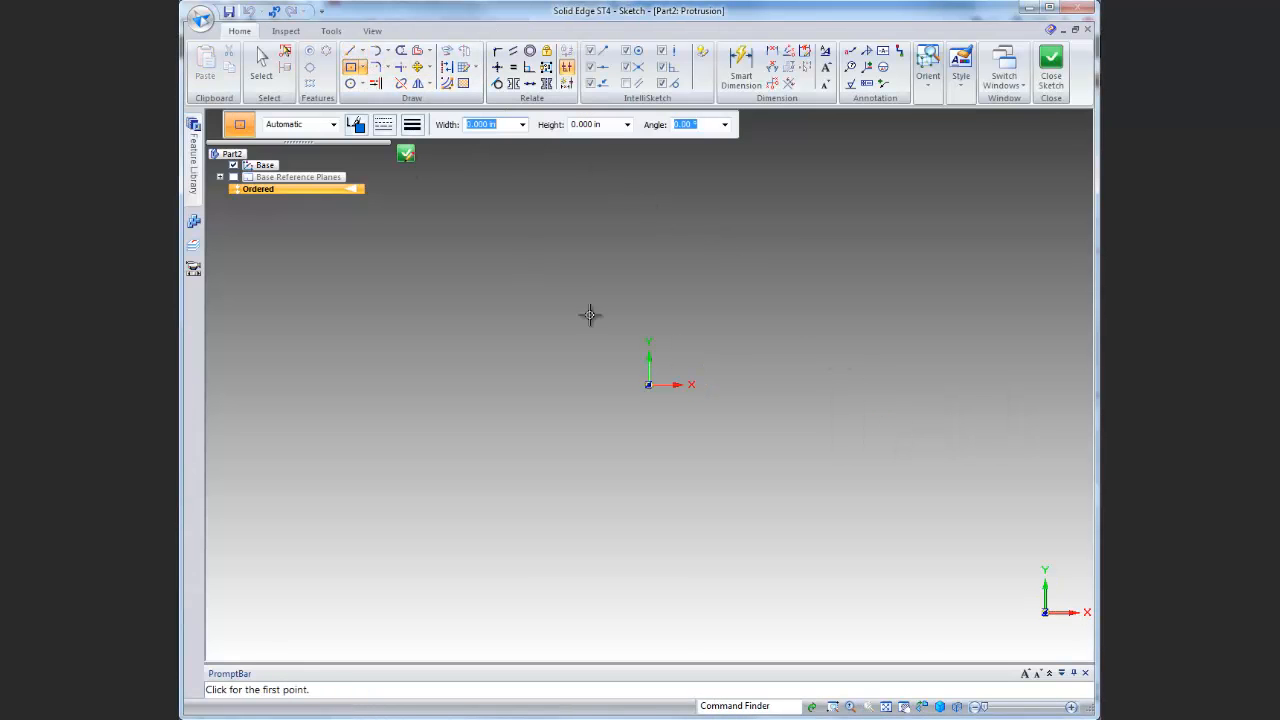
pyautogui.click(650, 381)
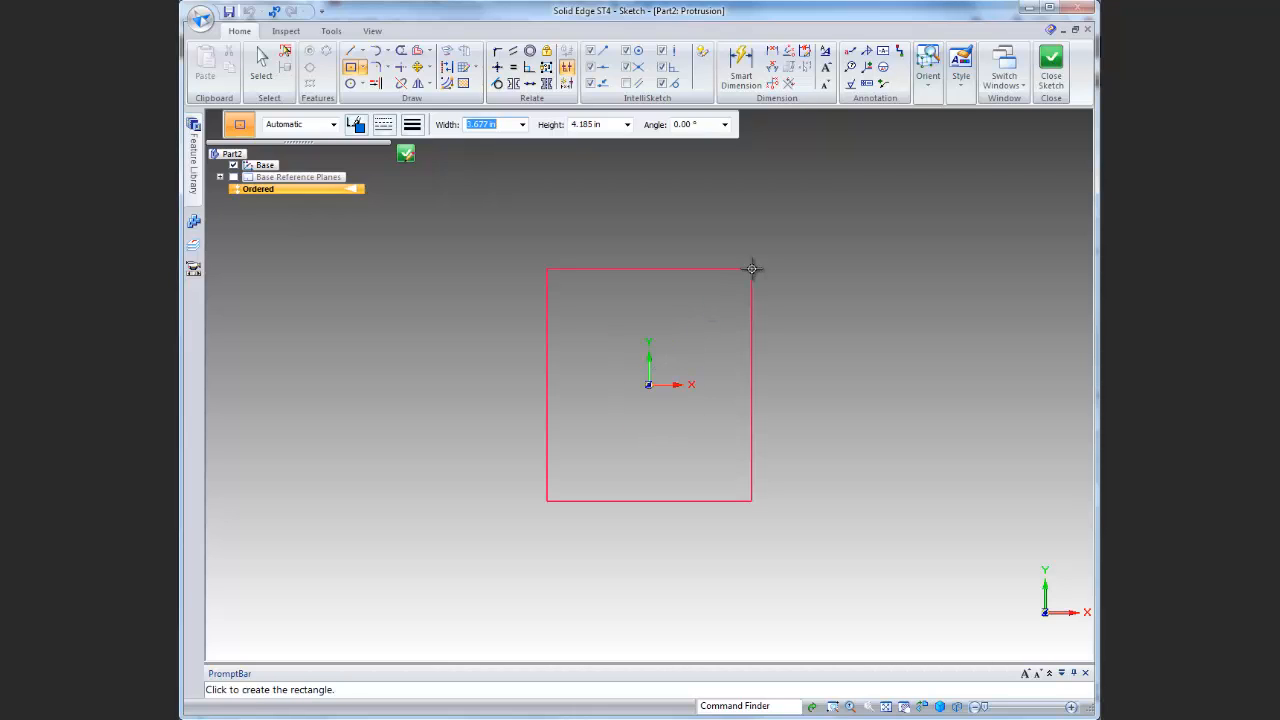
pyautogui.write('4')
pyautogui.press('Tab')
pyautogui.write('4')
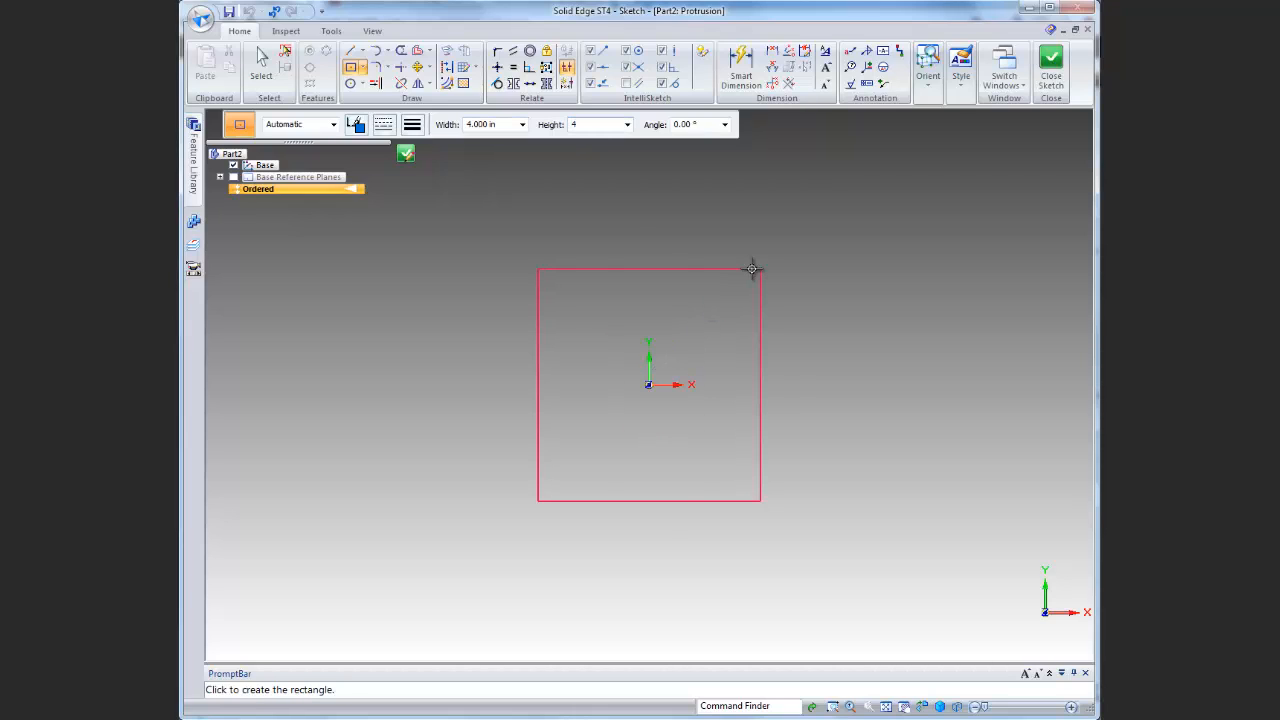
pyautogui.press('Tab')
pyautogui.write('0')
pyautogui.press('Return')
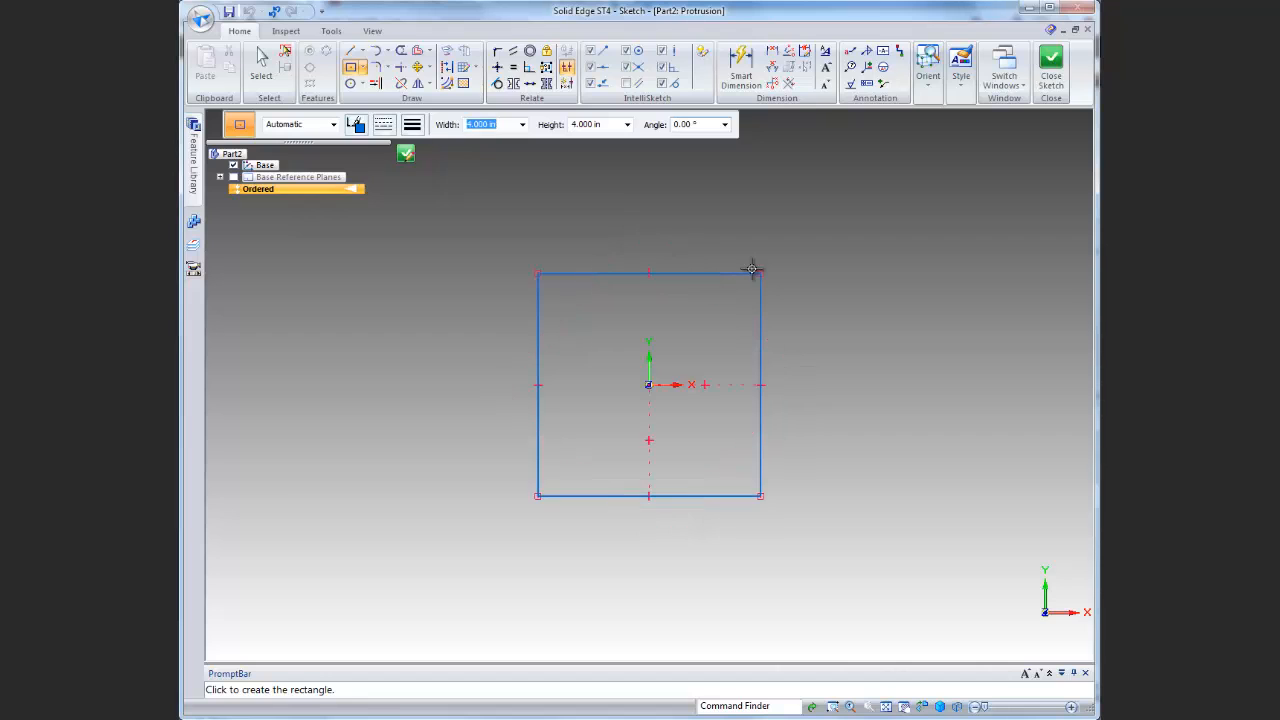
pyautogui.click(1051, 62)
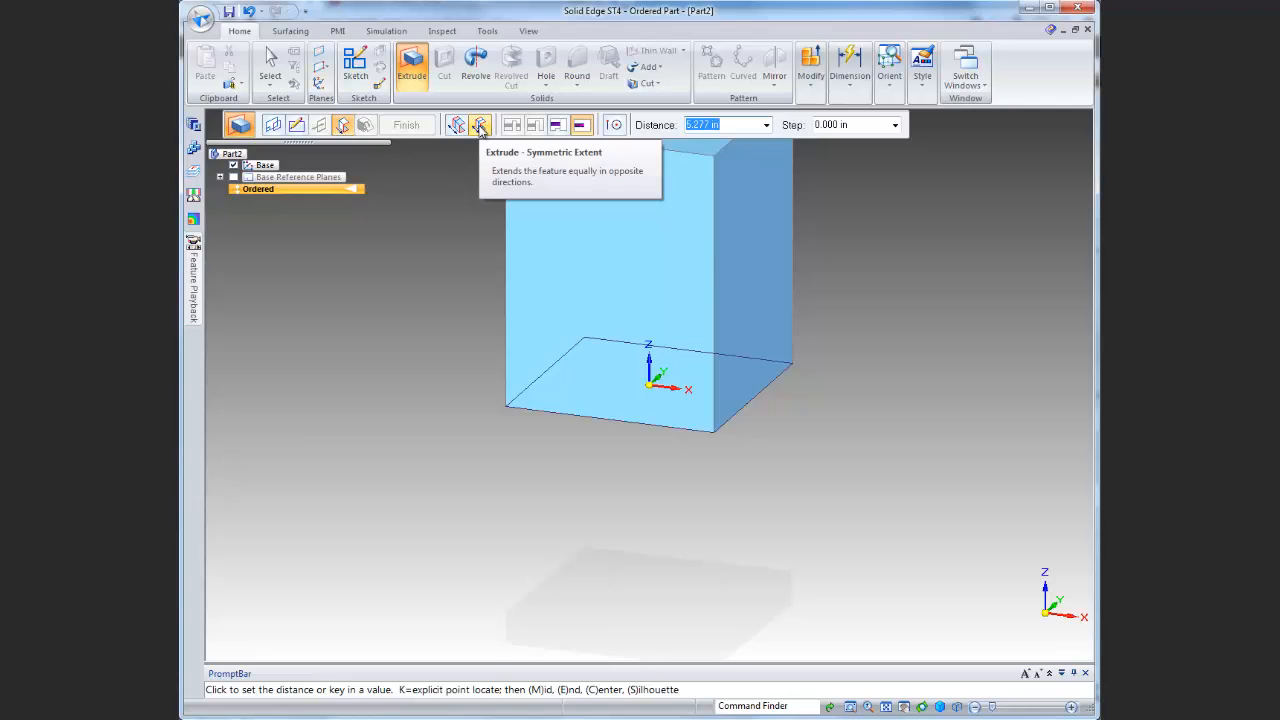
# Extrude the square profile symmetrically about the sketch plane to a total distance of 6 in and finish the feature
pyautogui.click(480, 126)
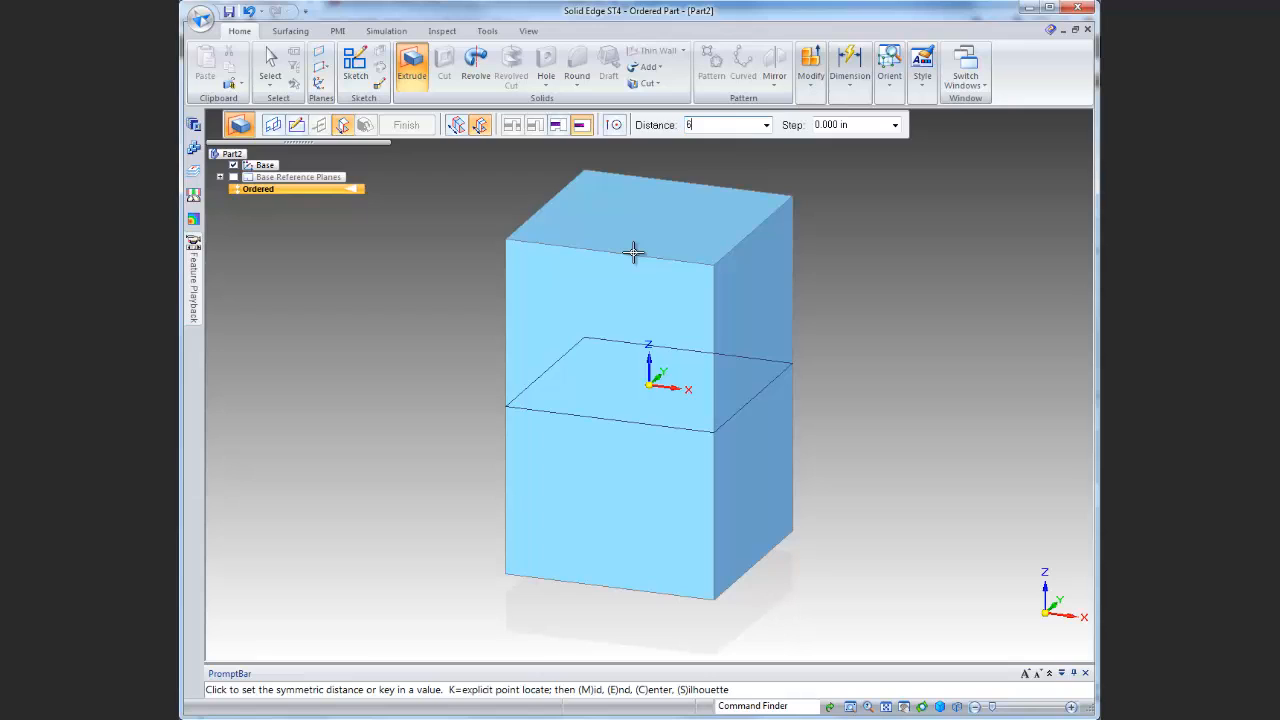
pyautogui.click(633, 252)
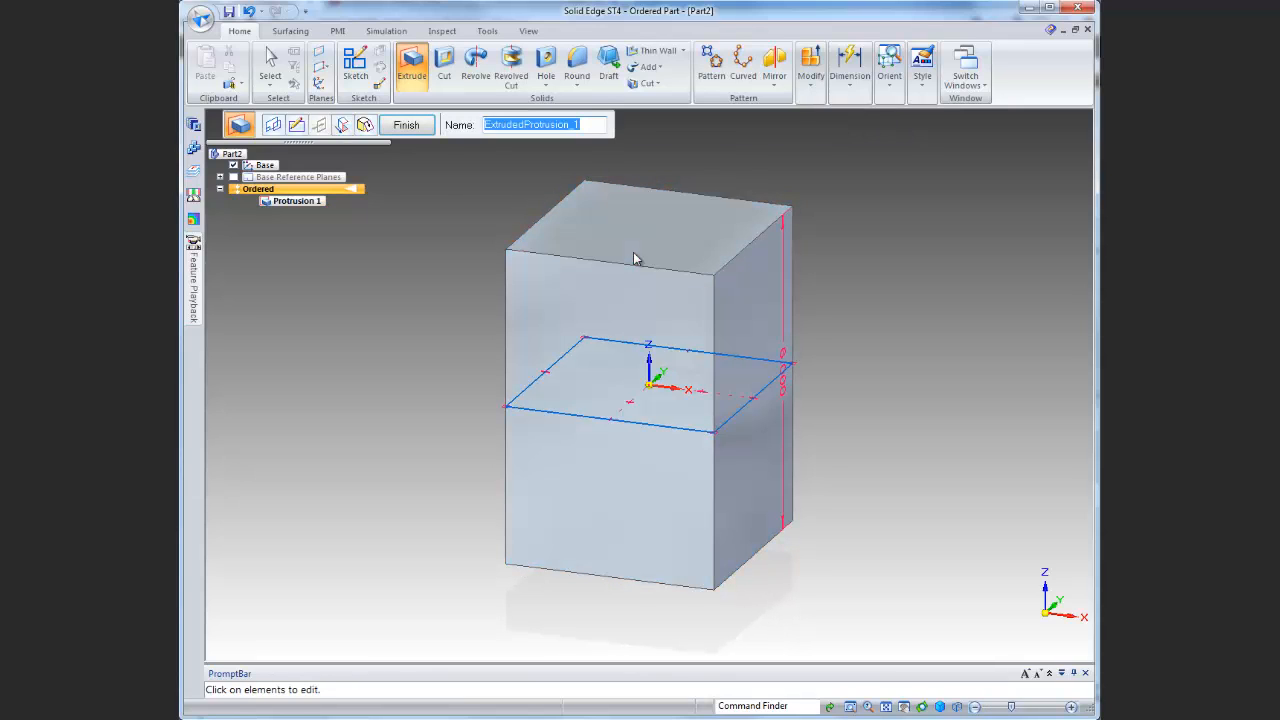
pyautogui.click(424, 128)
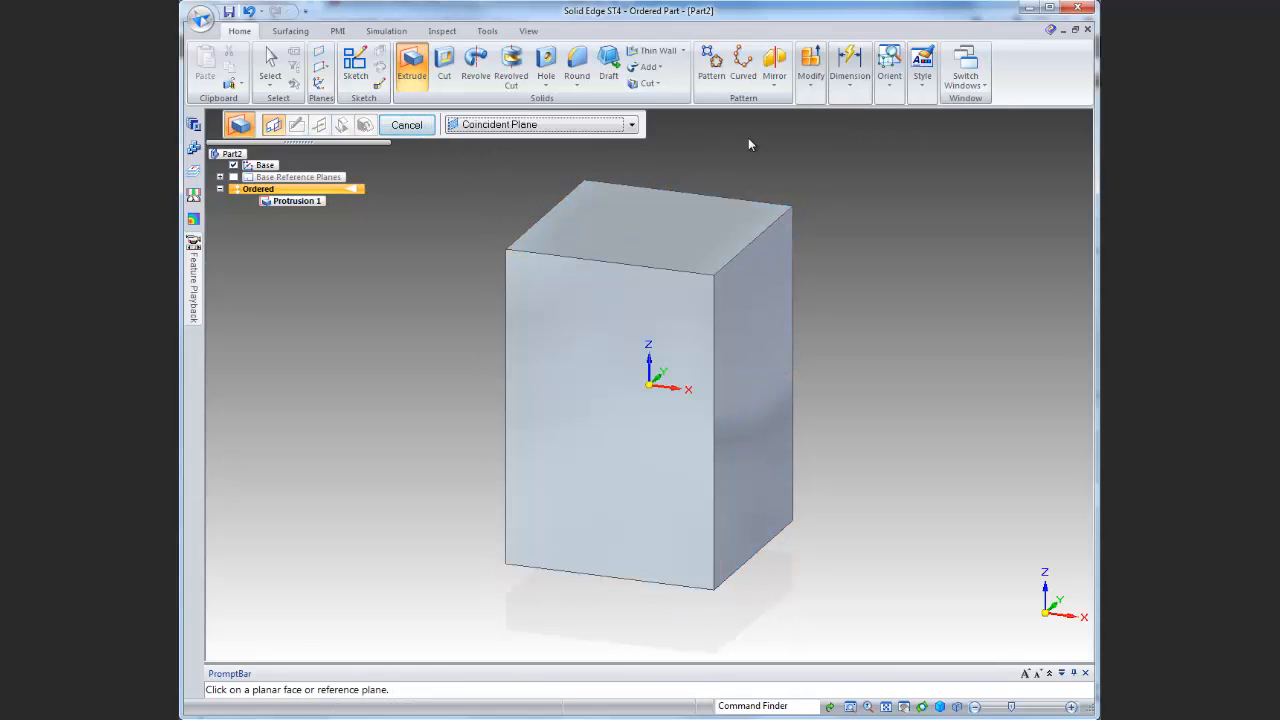
# Save the block in the video folder as MoldDay2_bothMolds.par
pyautogui.click(234, 17)
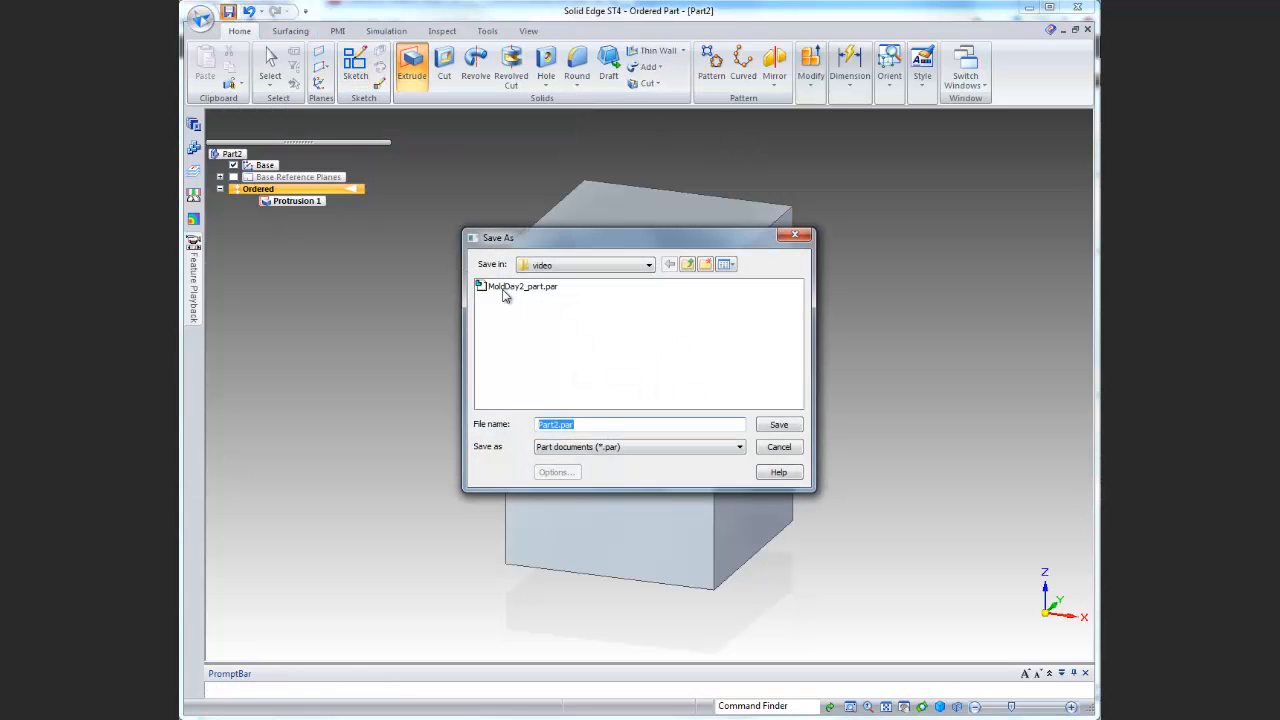
pyautogui.click(505, 289)
pyautogui.moveTo(577, 424); pyautogui.dragTo(594, 424)
pyautogui.write('bothMolds')
pyautogui.press('Return')
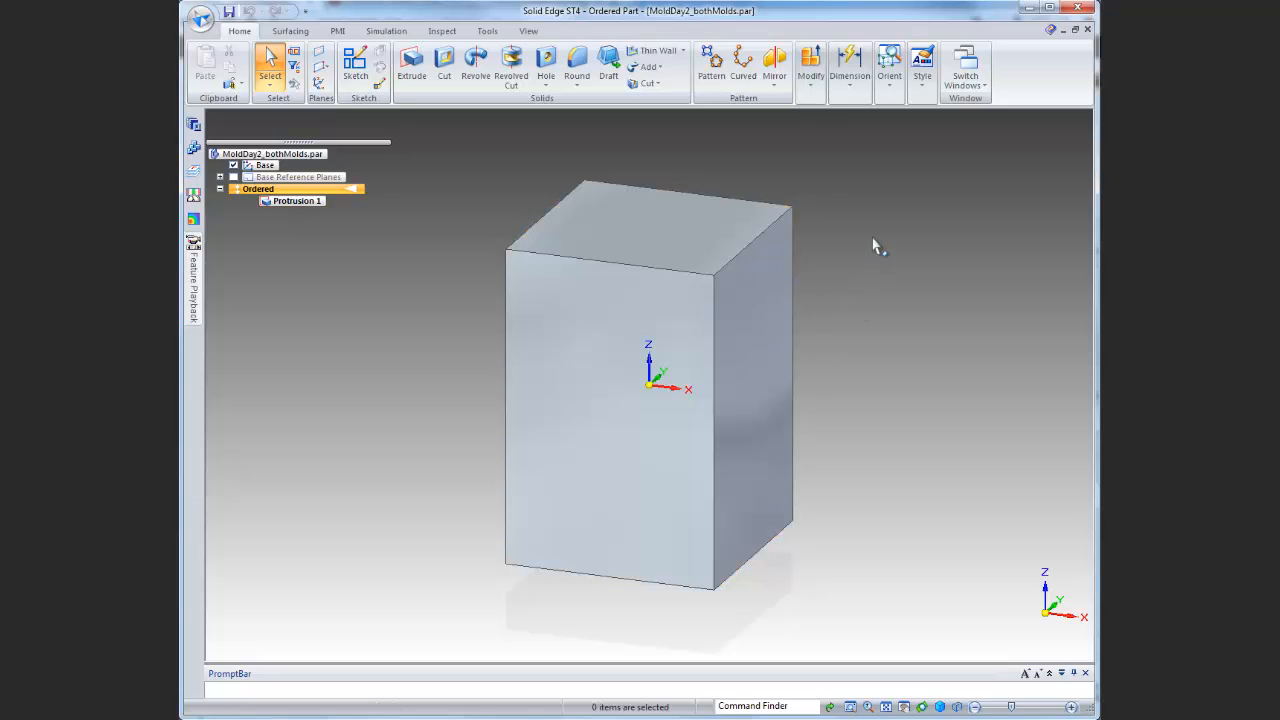
# Display the block with visible and hidden edges only, so its interior can be seen
pyautogui.click(528, 31)
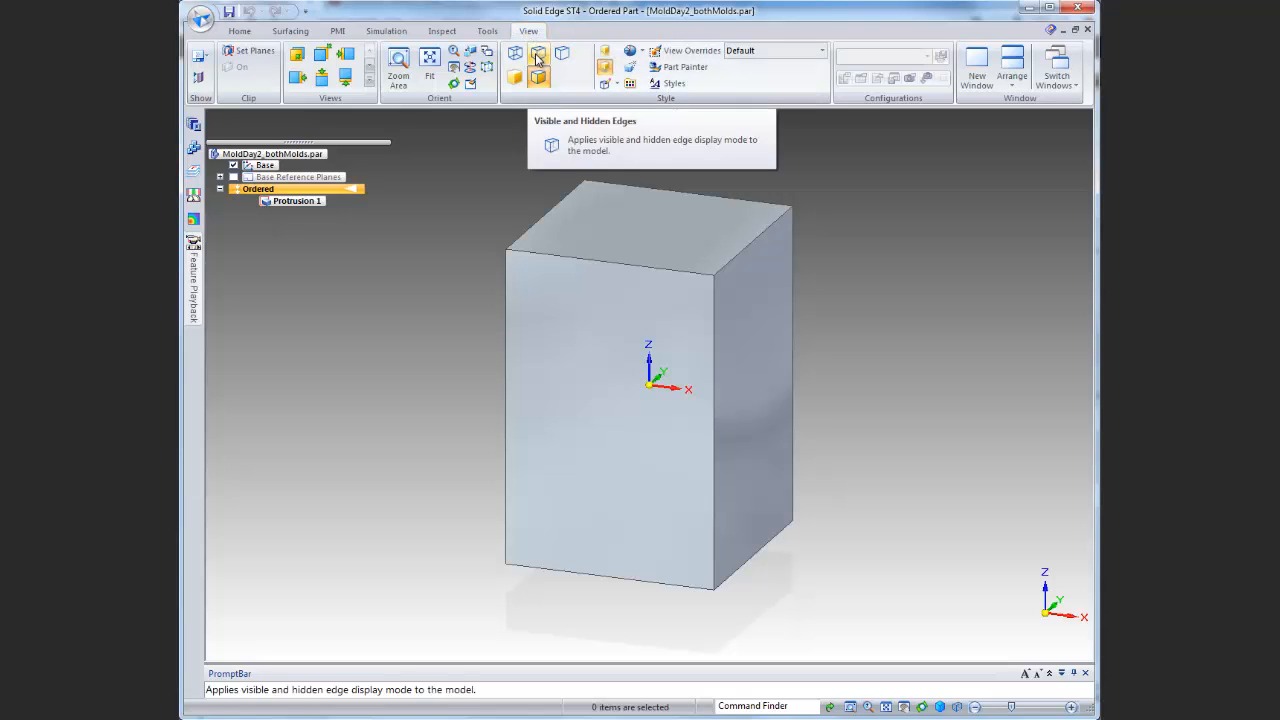
pyautogui.click(515, 52)
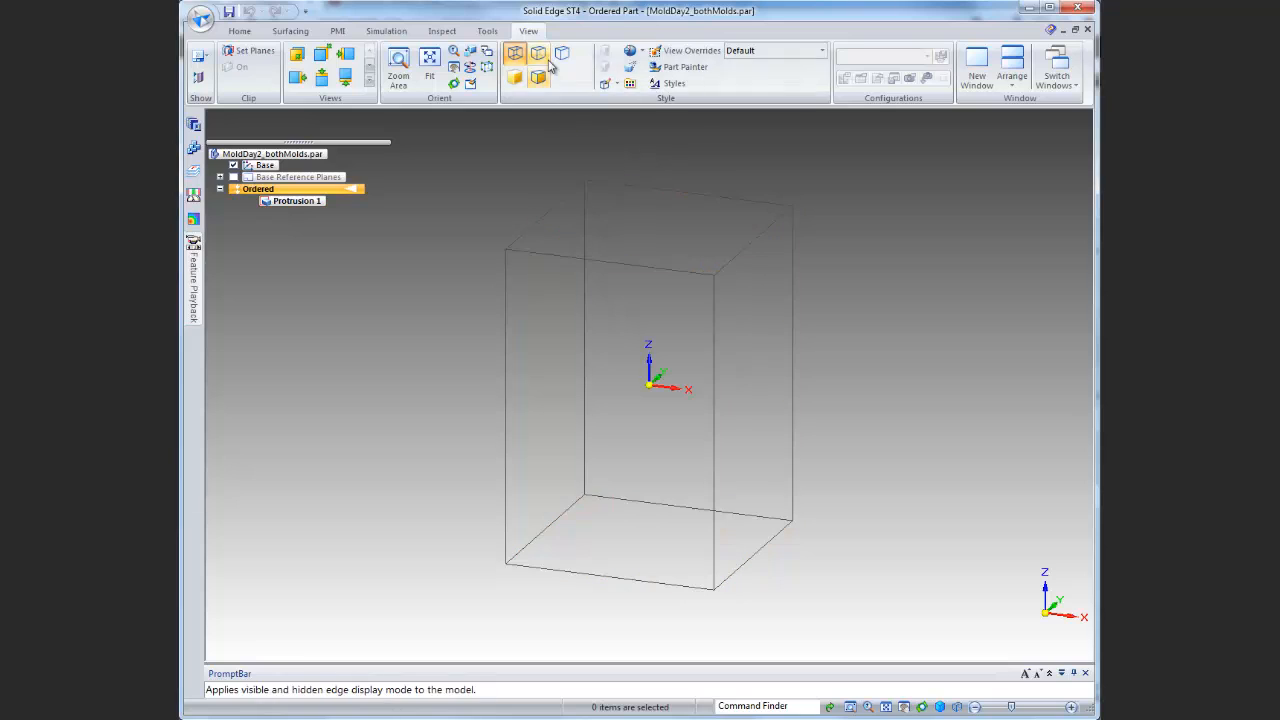
pyautogui.click(538, 52)
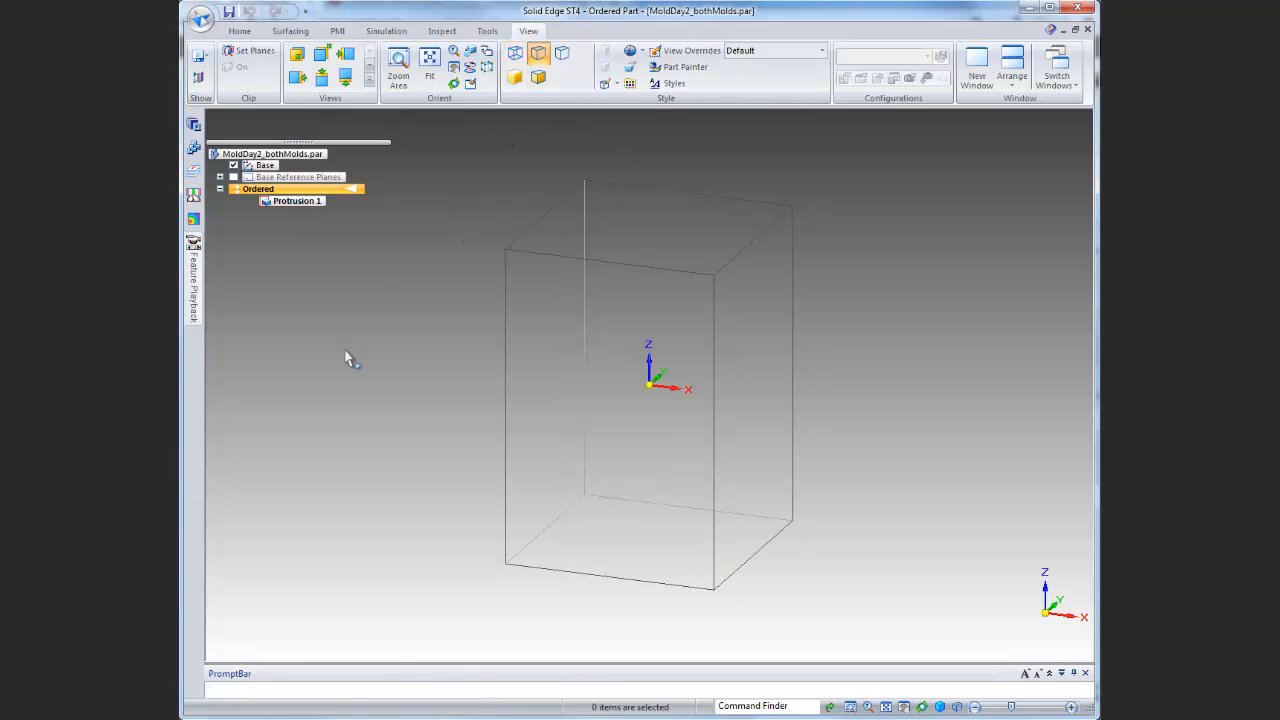
# Insert a part copy of MoldDay2_part.par into the block file as a construction body
pyautogui.click(240, 33)
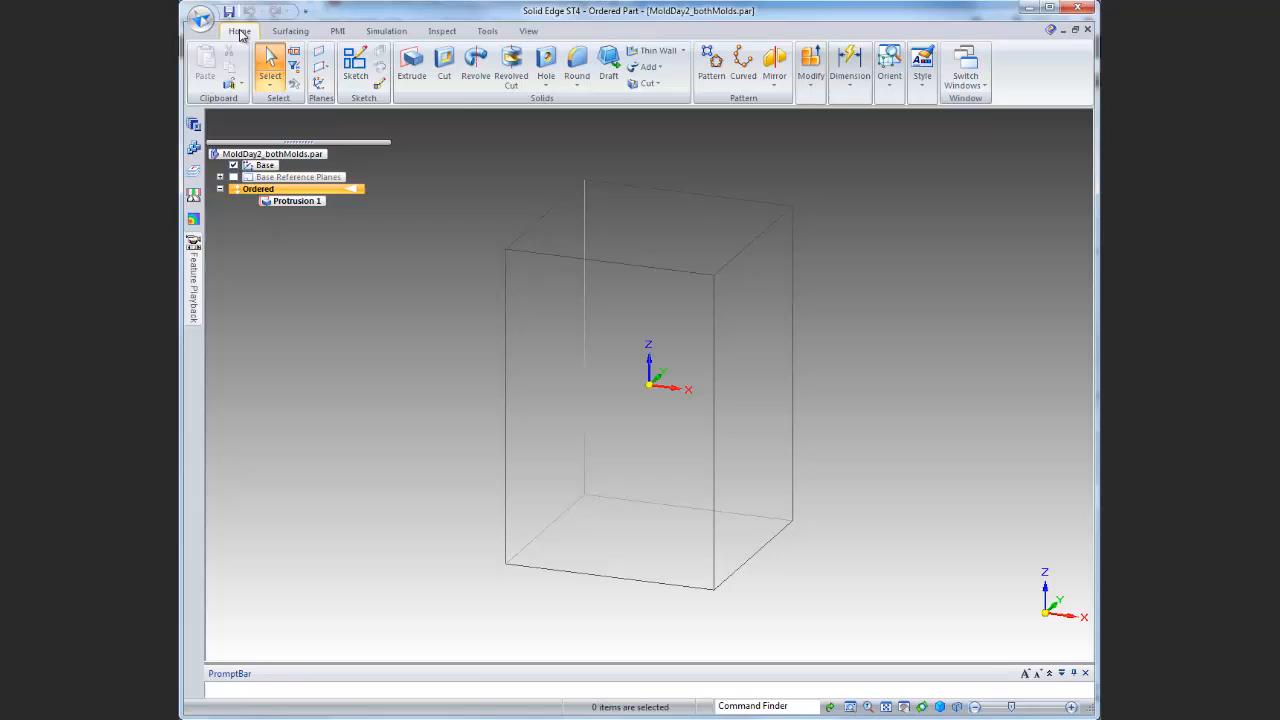
pyautogui.click(229, 87)
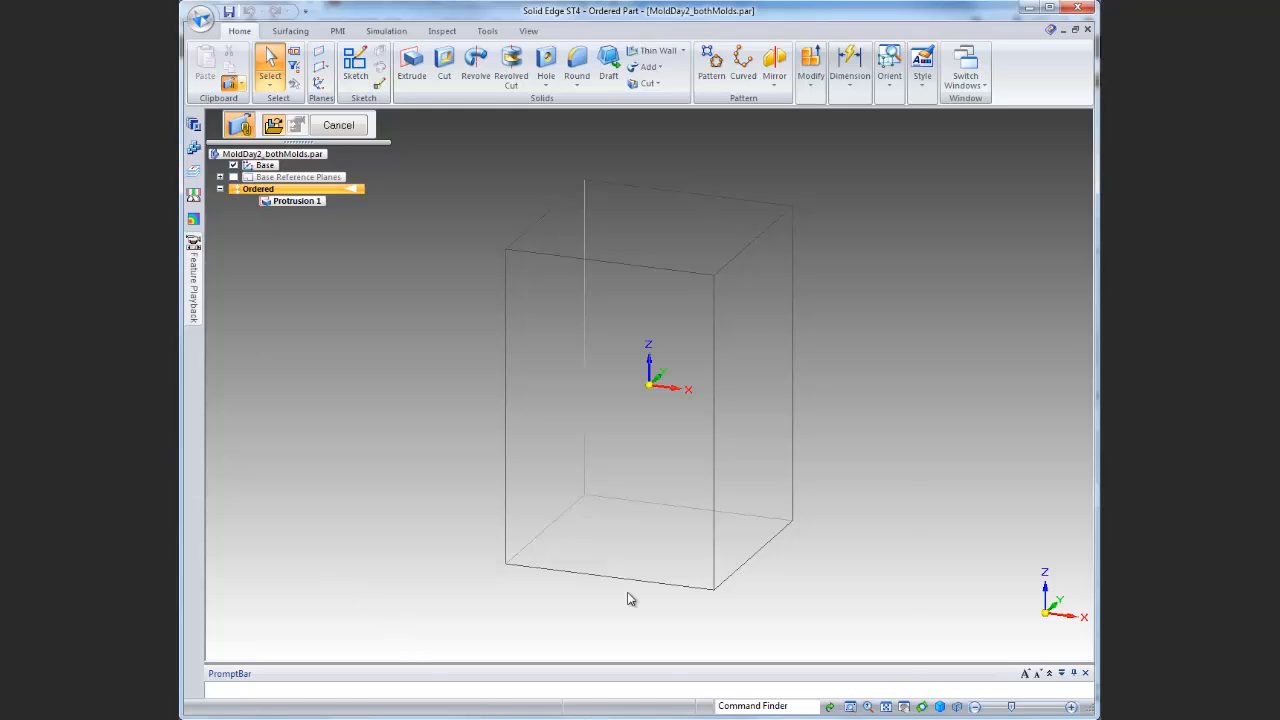
pyautogui.click(322, 304)
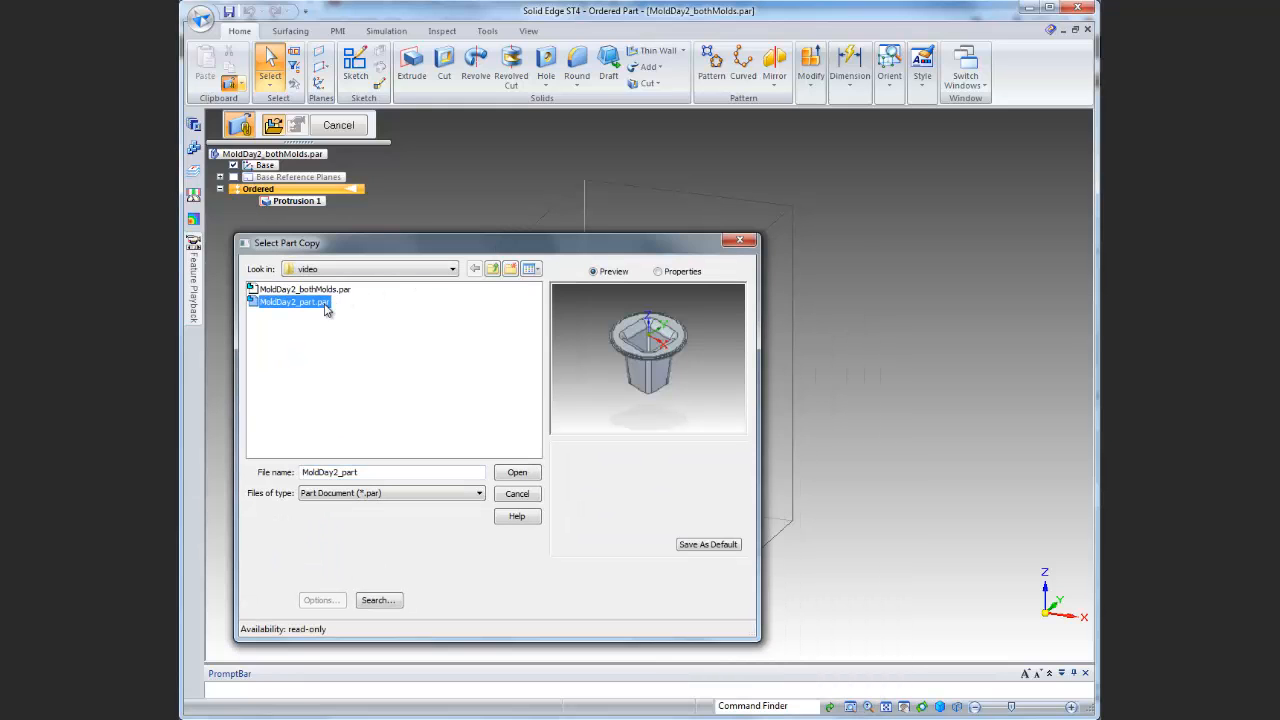
pyautogui.click(518, 474)
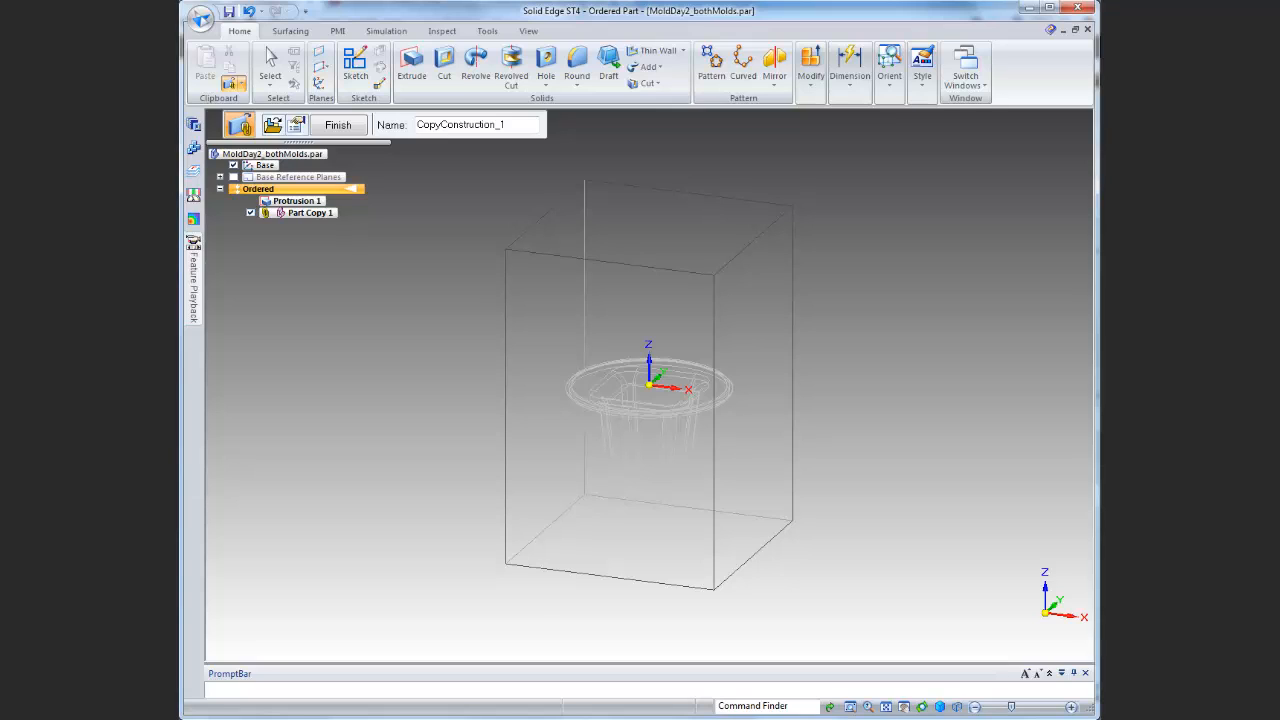
pyautogui.click(358, 128)
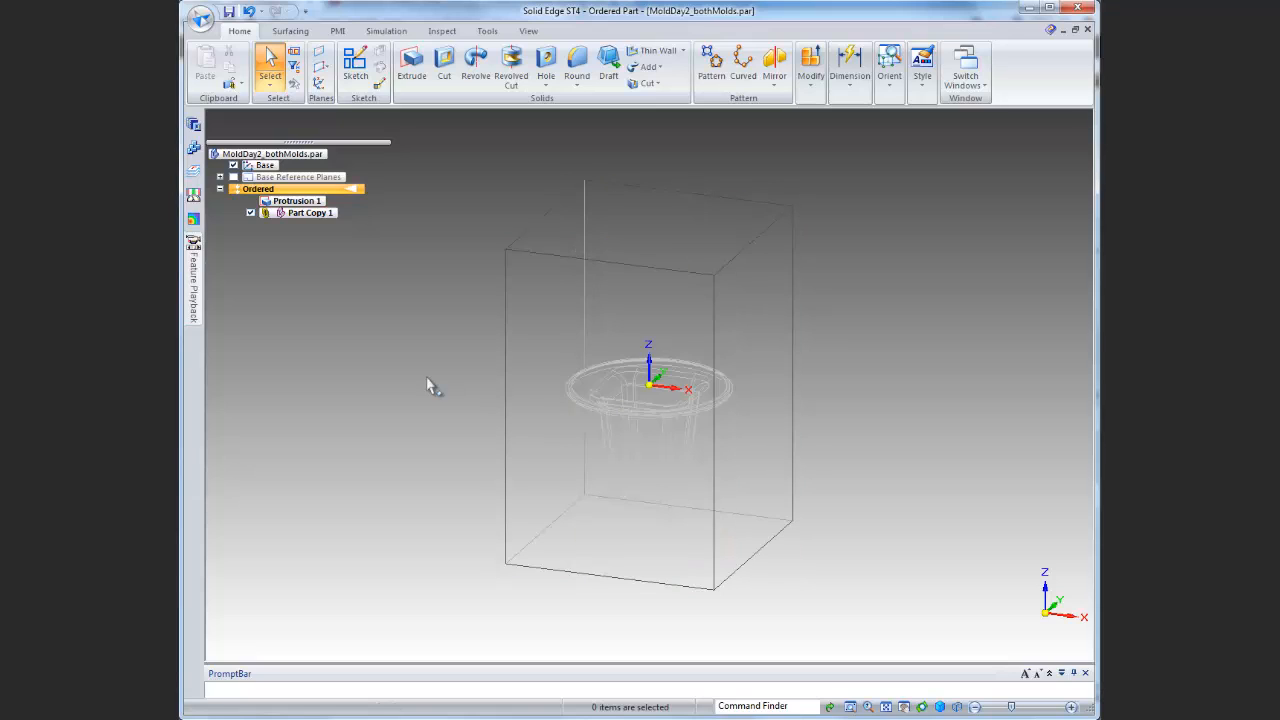
# Create a keyed-in coordinate system relative to Model Space at X 2 in, Y 2 in, Z 0 in, with no rotation
pyautogui.click(318, 86)
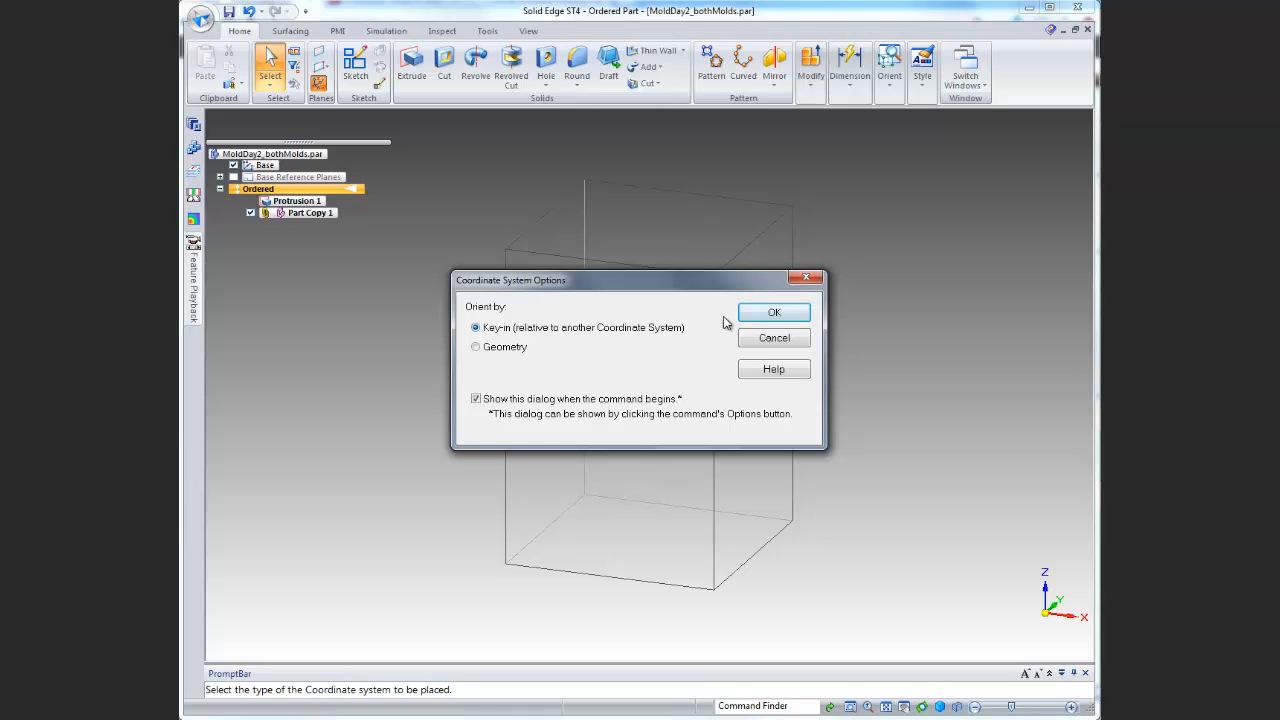
pyautogui.click(777, 315)
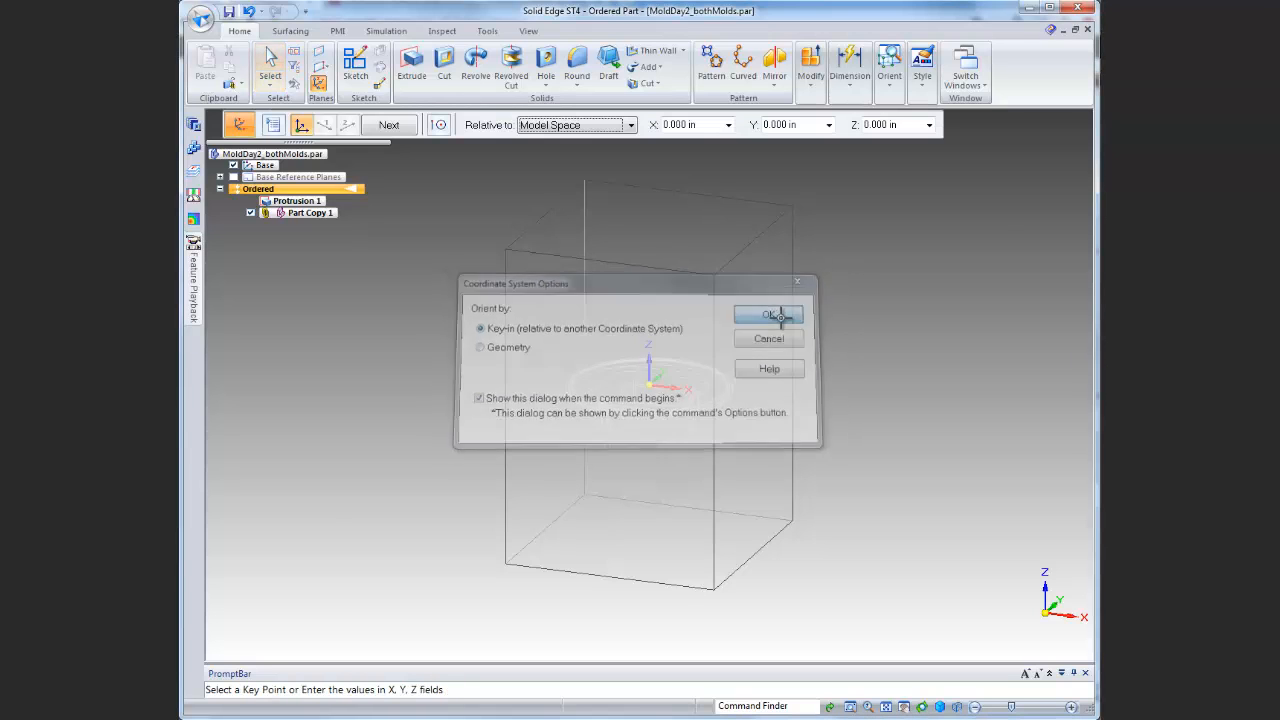
pyautogui.click(690, 125)
pyautogui.write('2')
pyautogui.click(772, 127)
pyautogui.write('2')
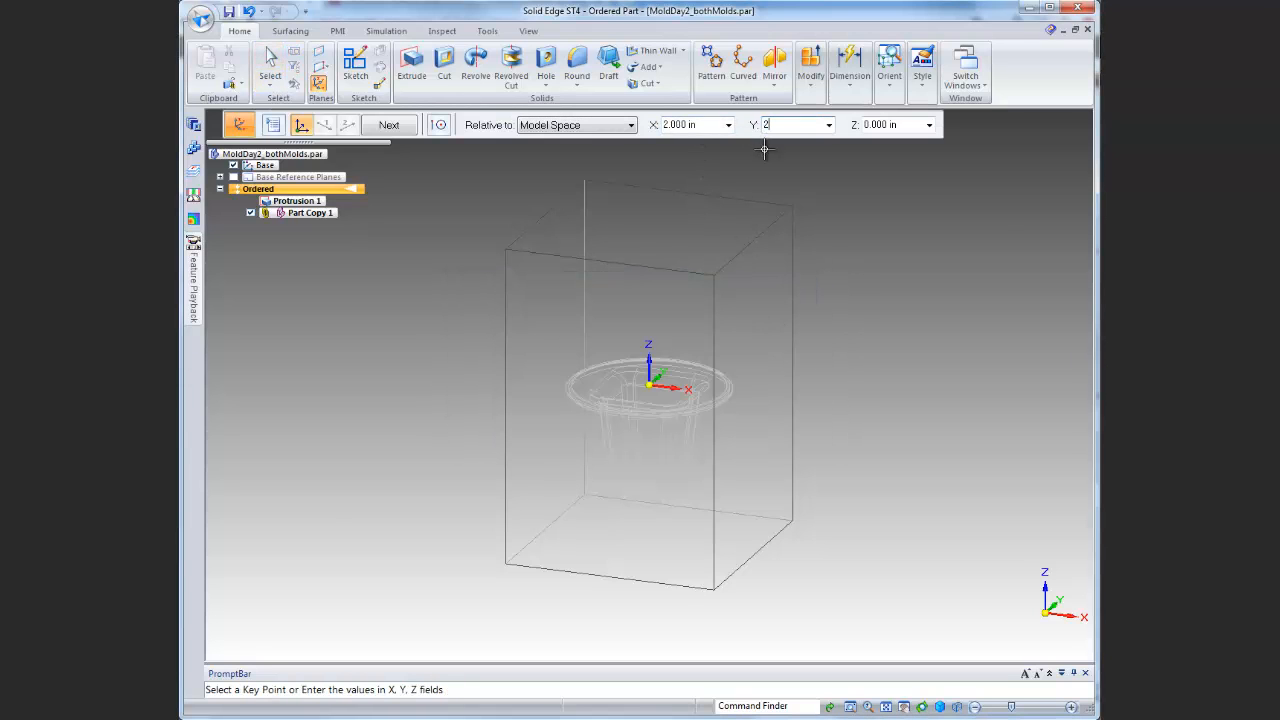
pyautogui.click(387, 126)
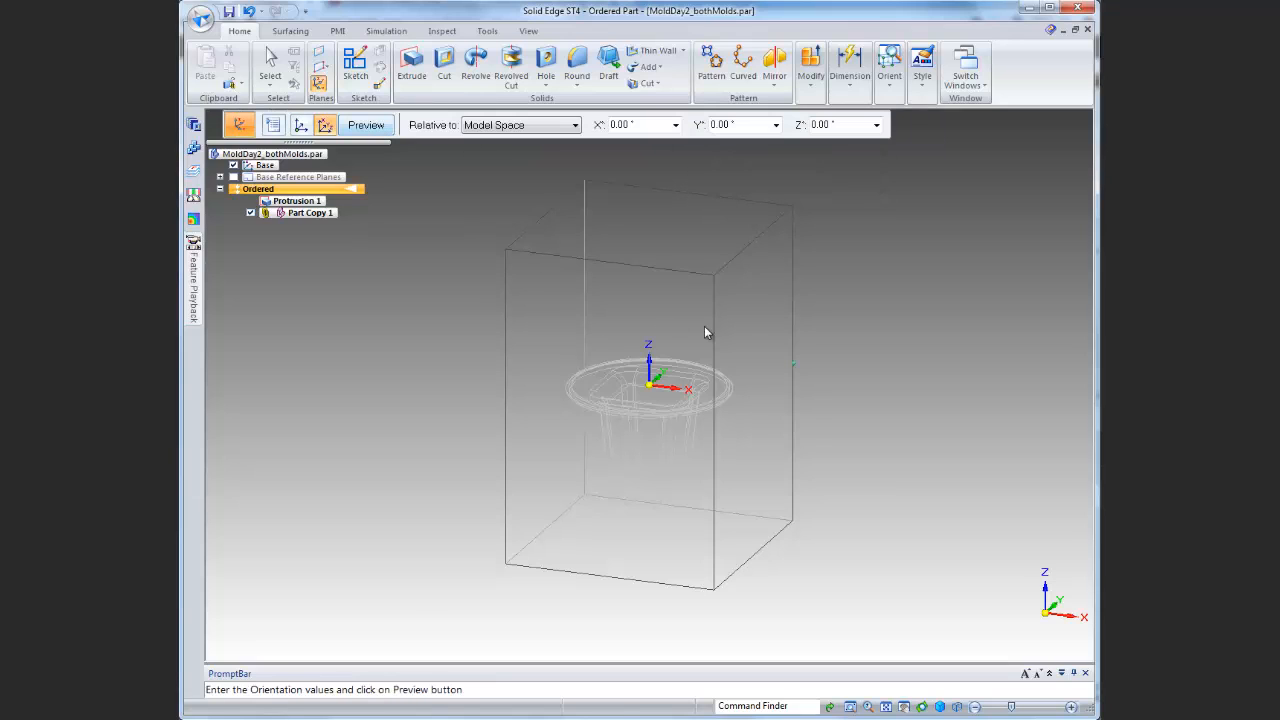
pyautogui.click(377, 126)
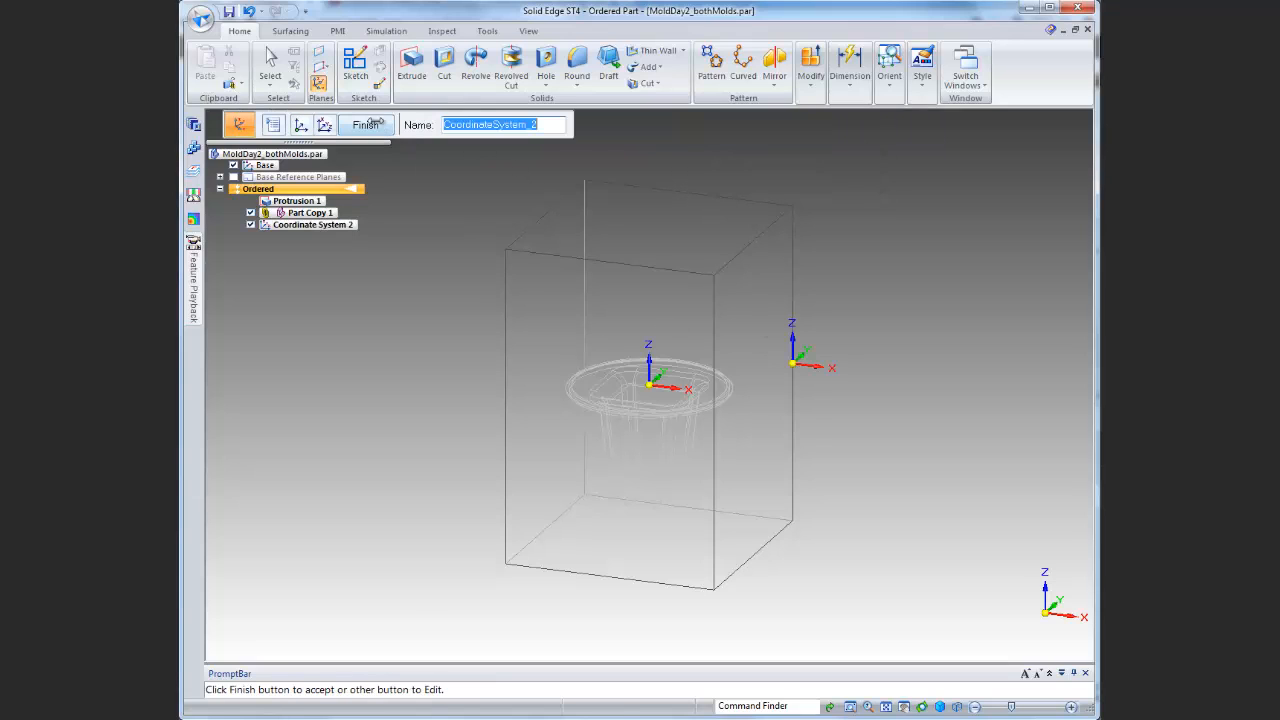
pyautogui.click(365, 125)
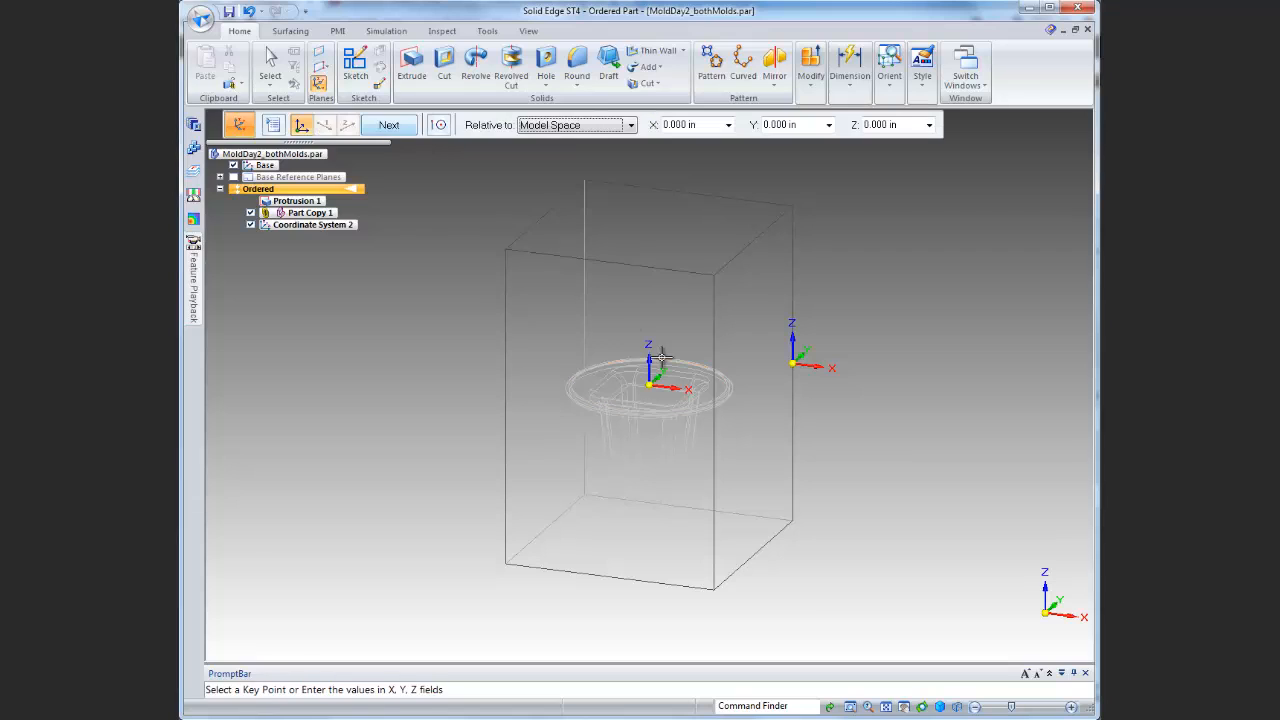
# Hide the new coordinate system at the block's edge and leave the Coordinate System command
pyautogui.click(251, 225)
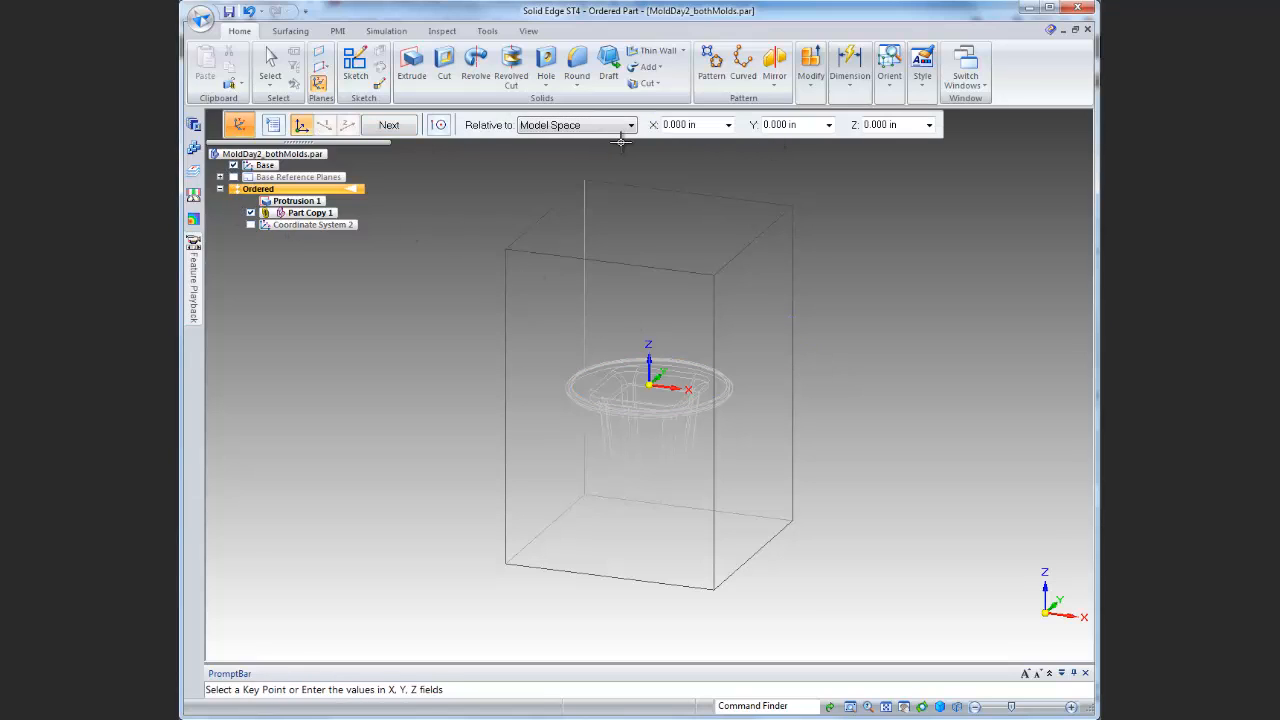
pyautogui.click(324, 87)
pyautogui.click(290, 32)
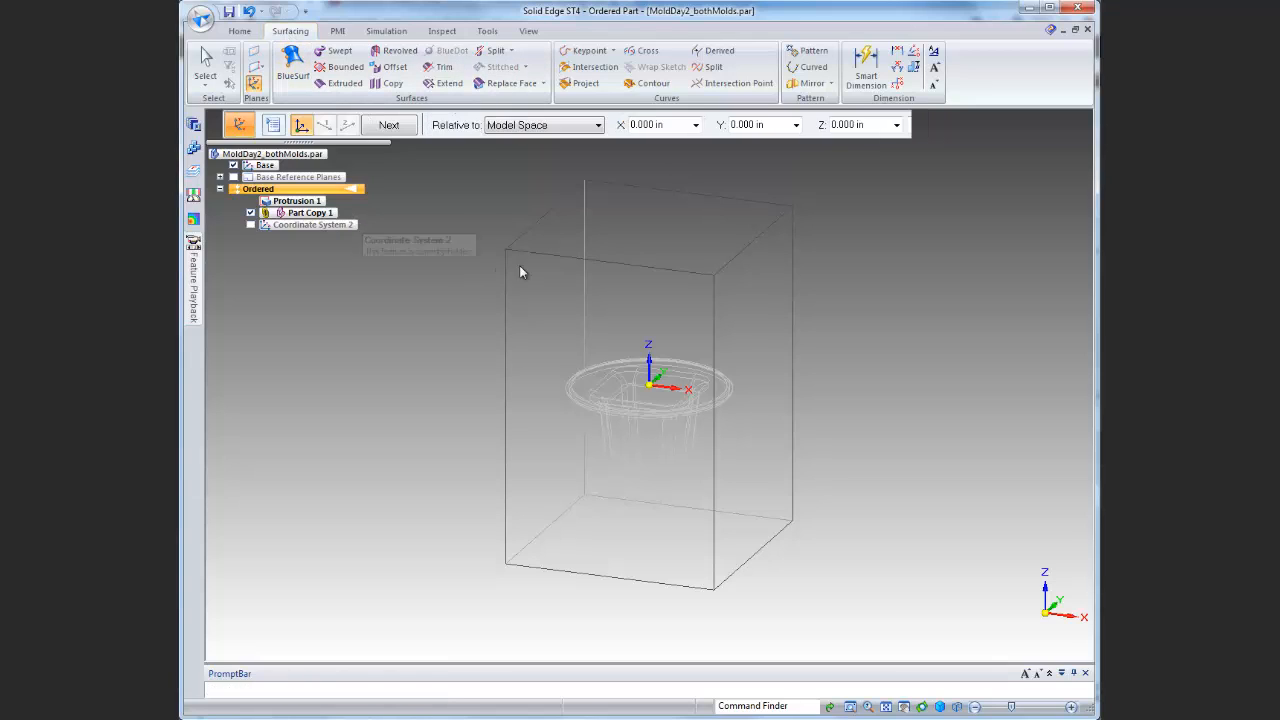
pyautogui.press('Escape')
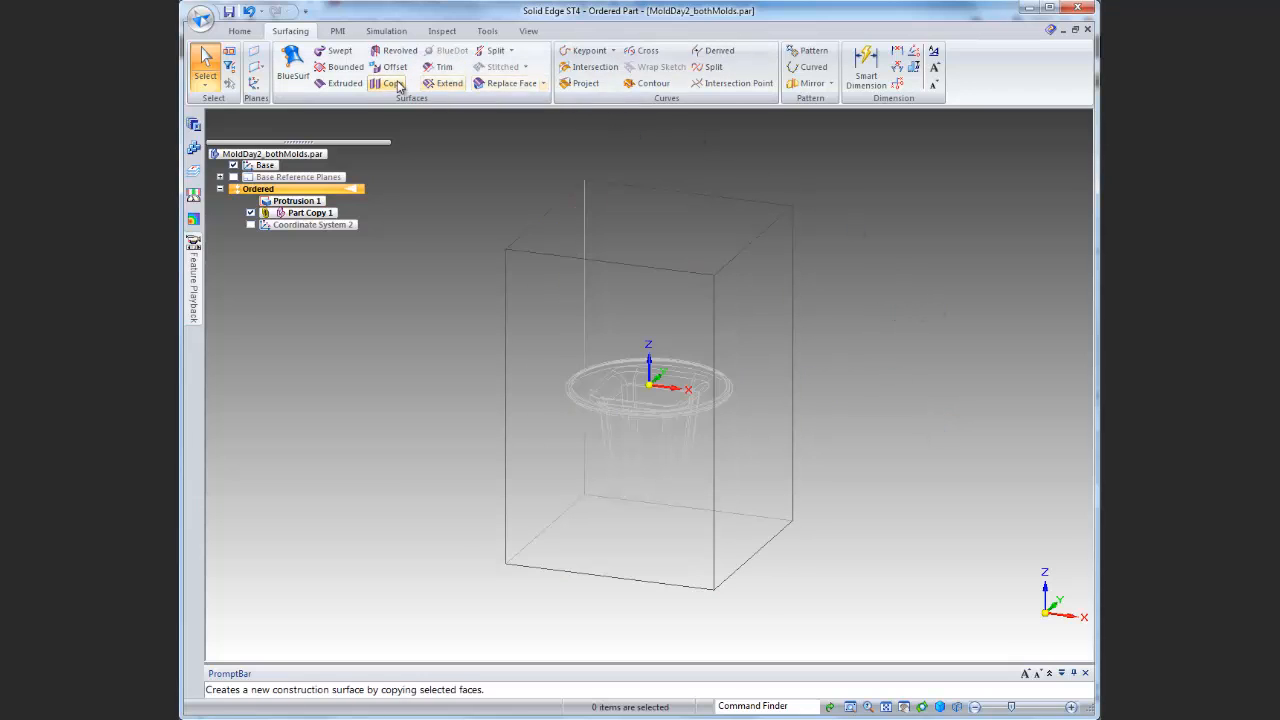
# Subtract the copied part body from the block with a Boolean feature
pyautogui.click(543, 83)
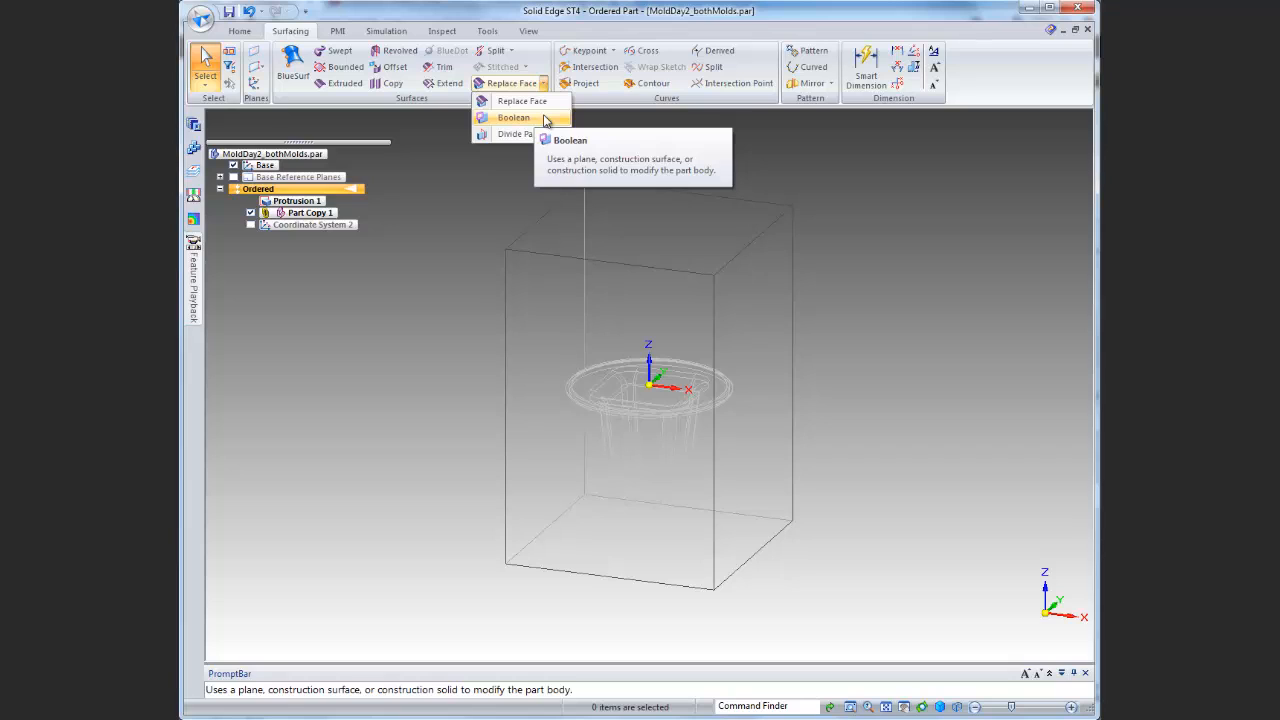
pyautogui.click(546, 120)
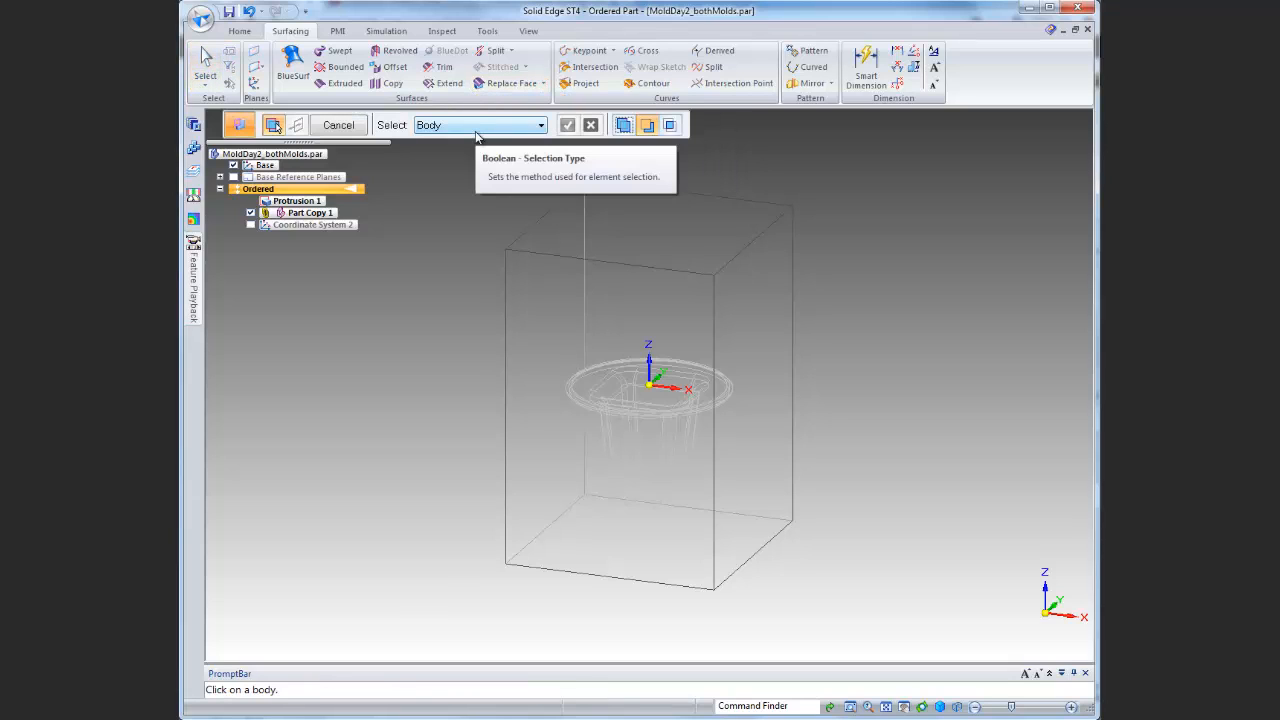
pyautogui.click(607, 433)
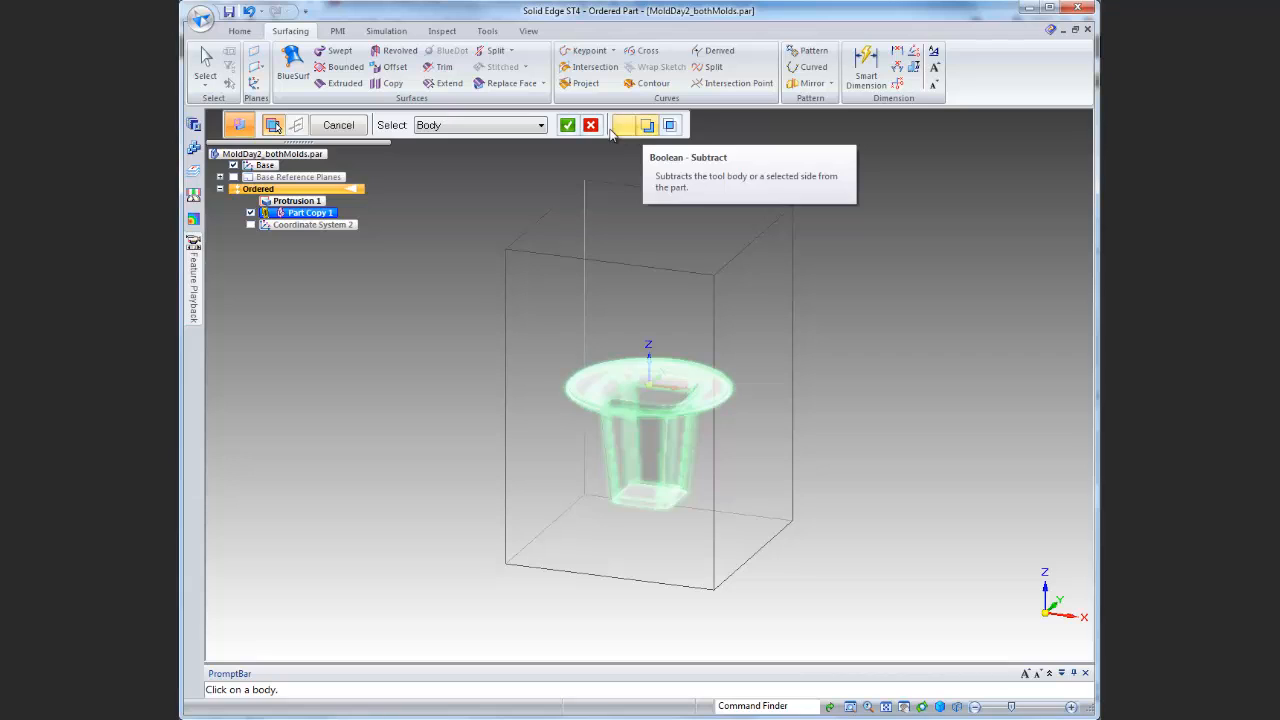
pyautogui.click(567, 125)
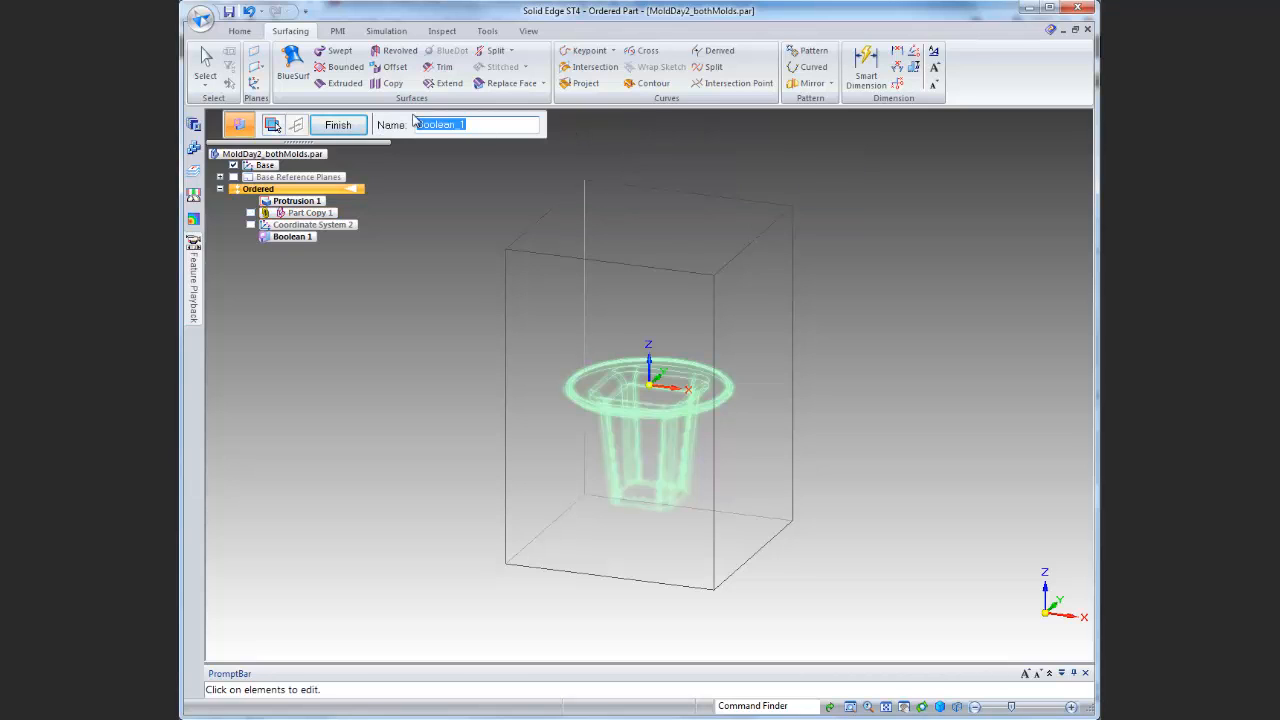
pyautogui.click(338, 125)
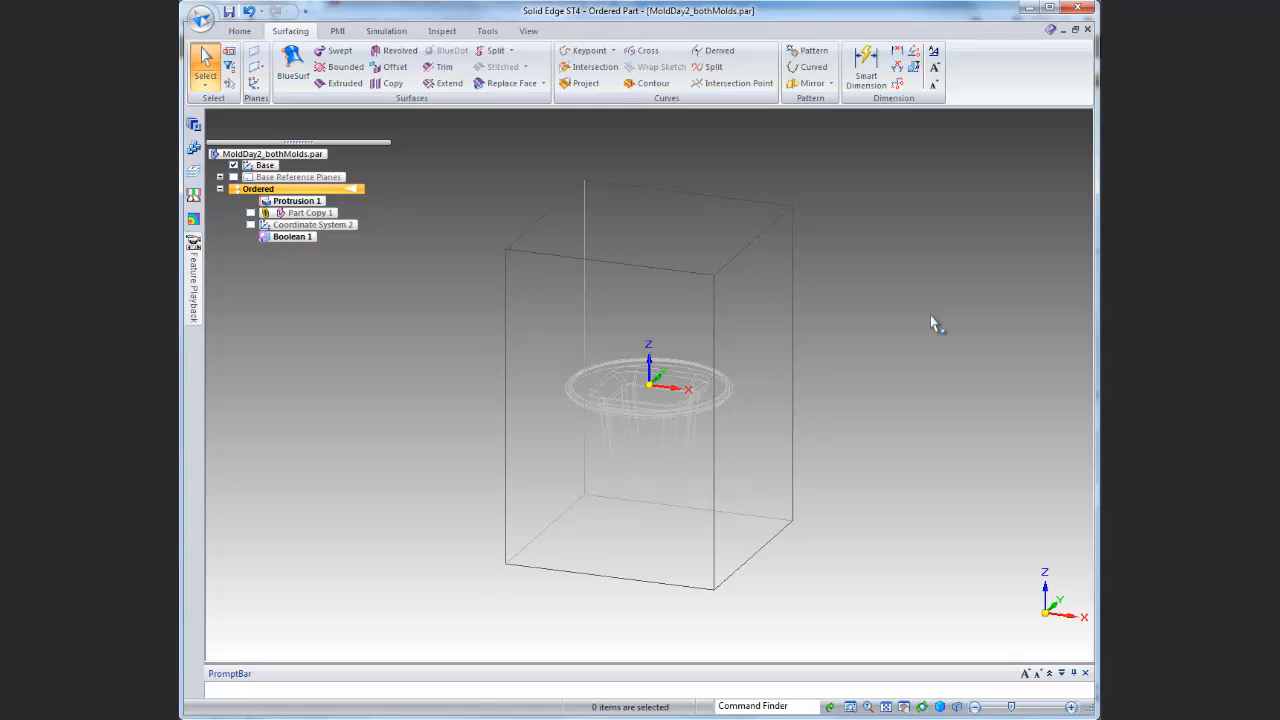
# Shade the block with visible edges and clip it between two planes parallel to its front face to examine the part-shaped cavity
pyautogui.click(528, 31)
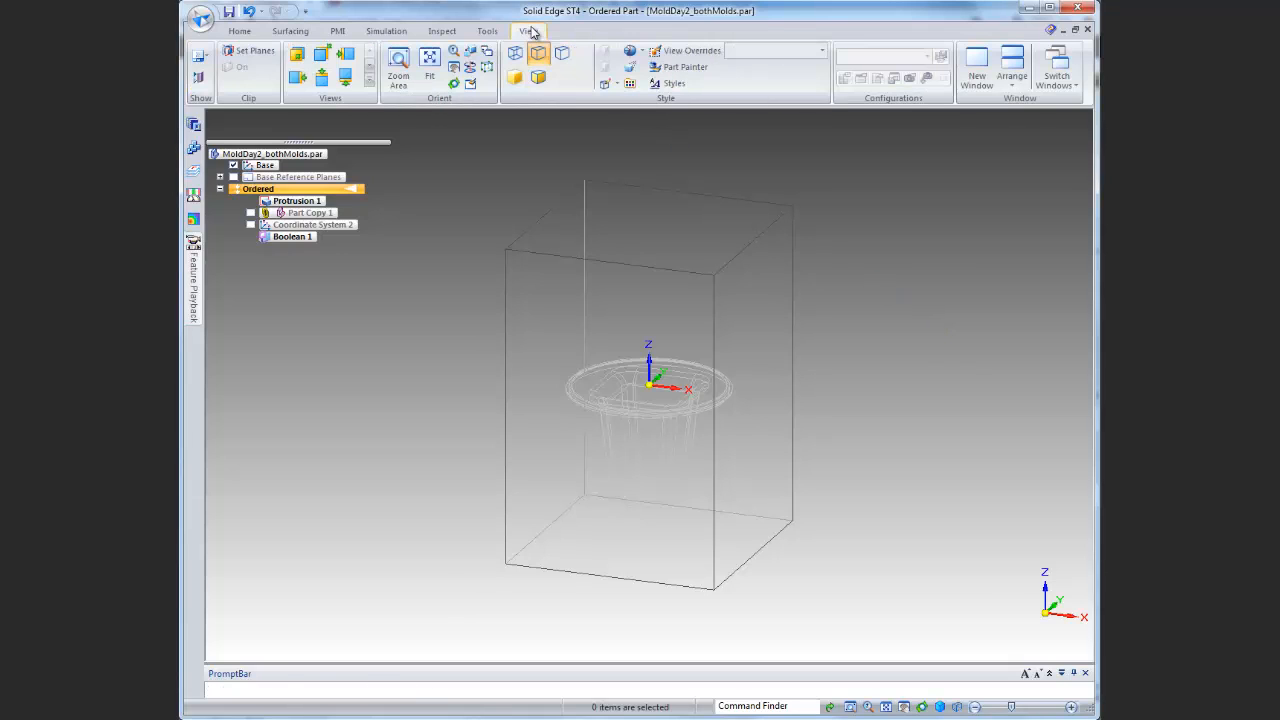
pyautogui.click(540, 80)
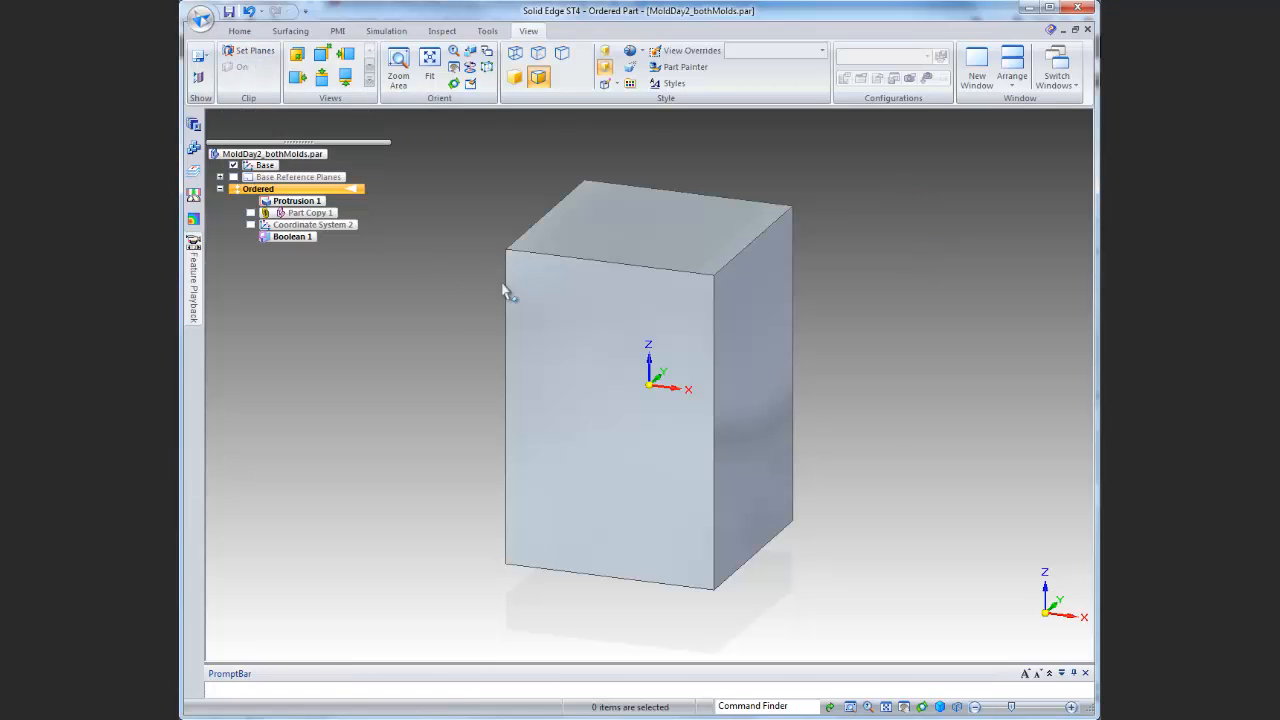
pyautogui.click(250, 52)
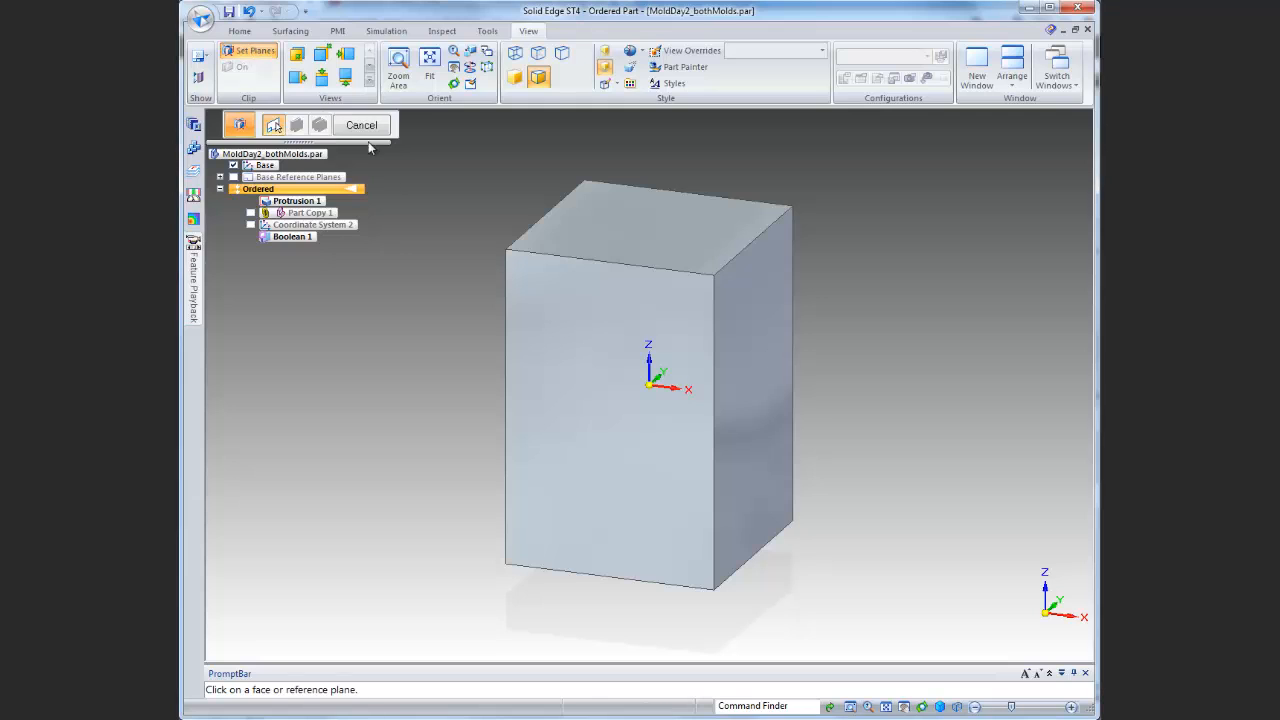
pyautogui.click(569, 308)
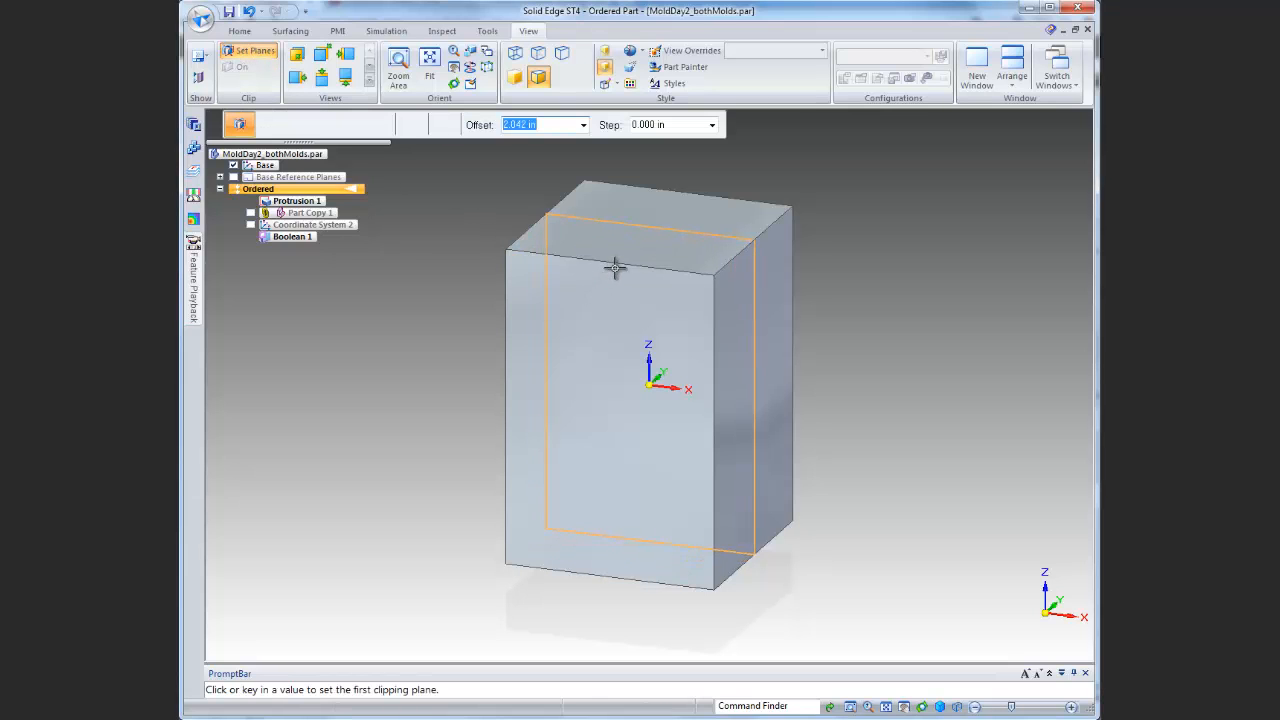
pyautogui.click(601, 272)
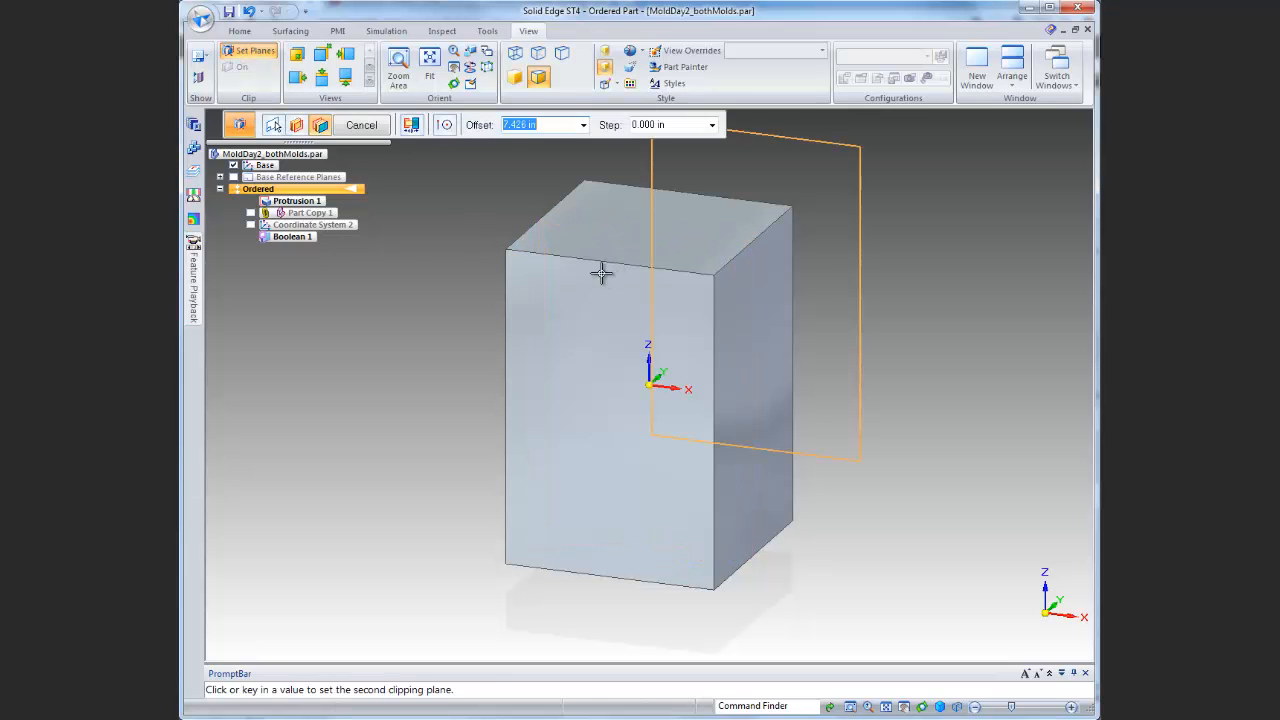
pyautogui.click(503, 343)
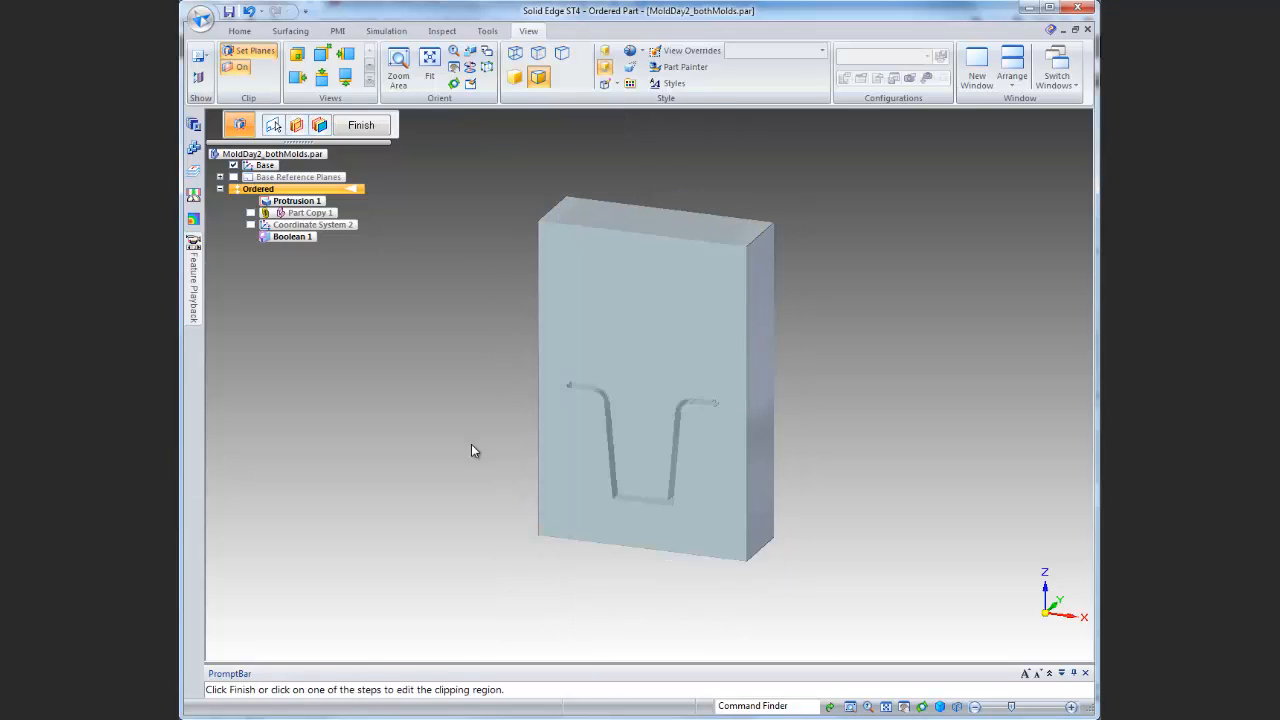
pyautogui.moveTo(471, 444); pyautogui.dragTo(528, 406, button='middle')
pyautogui.scroll(-1, 626, 471)
pyautogui.scroll(2, 620, 475)
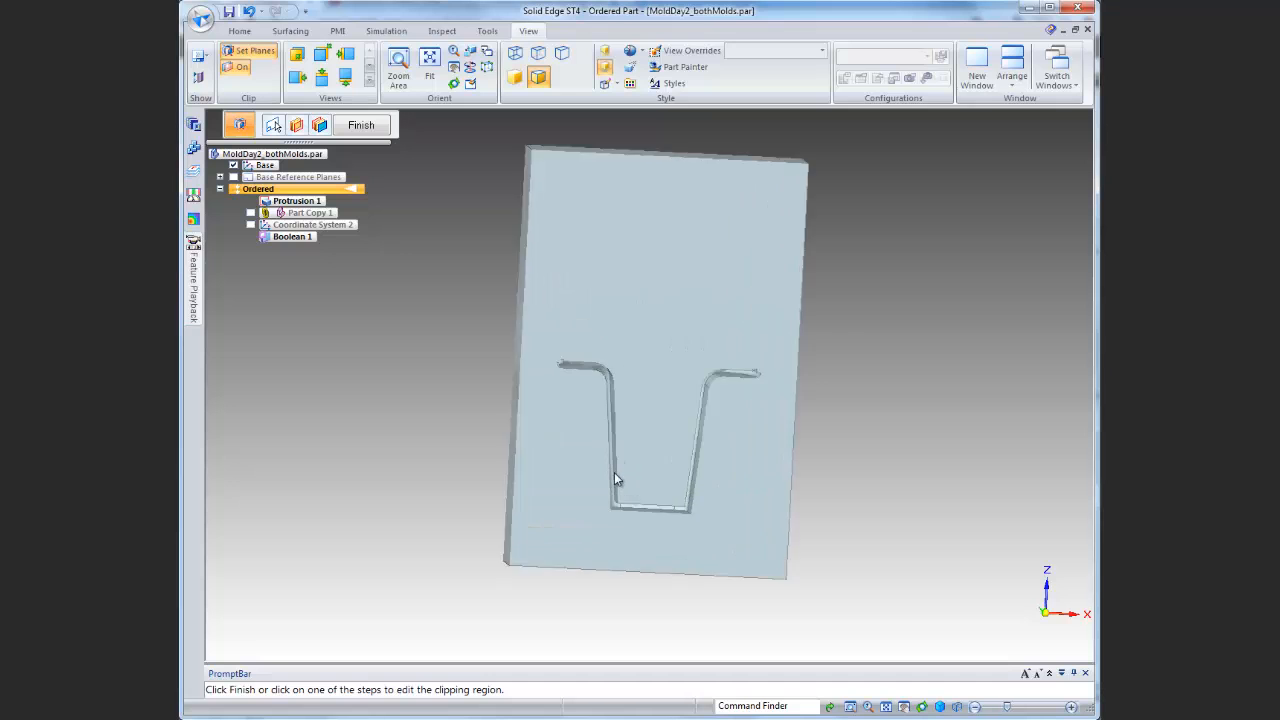
pyautogui.scroll(3, 614, 478)
pyautogui.moveTo(812, 490)
pyautogui.mouseDown(button='middle')
pyautogui.moveTo(727, 474)
pyautogui.moveTo(737, 460)
pyautogui.moveTo(760, 486)
pyautogui.moveTo(780, 471)
pyautogui.moveTo(794, 501)
pyautogui.moveTo(803, 486)
pyautogui.mouseUp(button='middle')
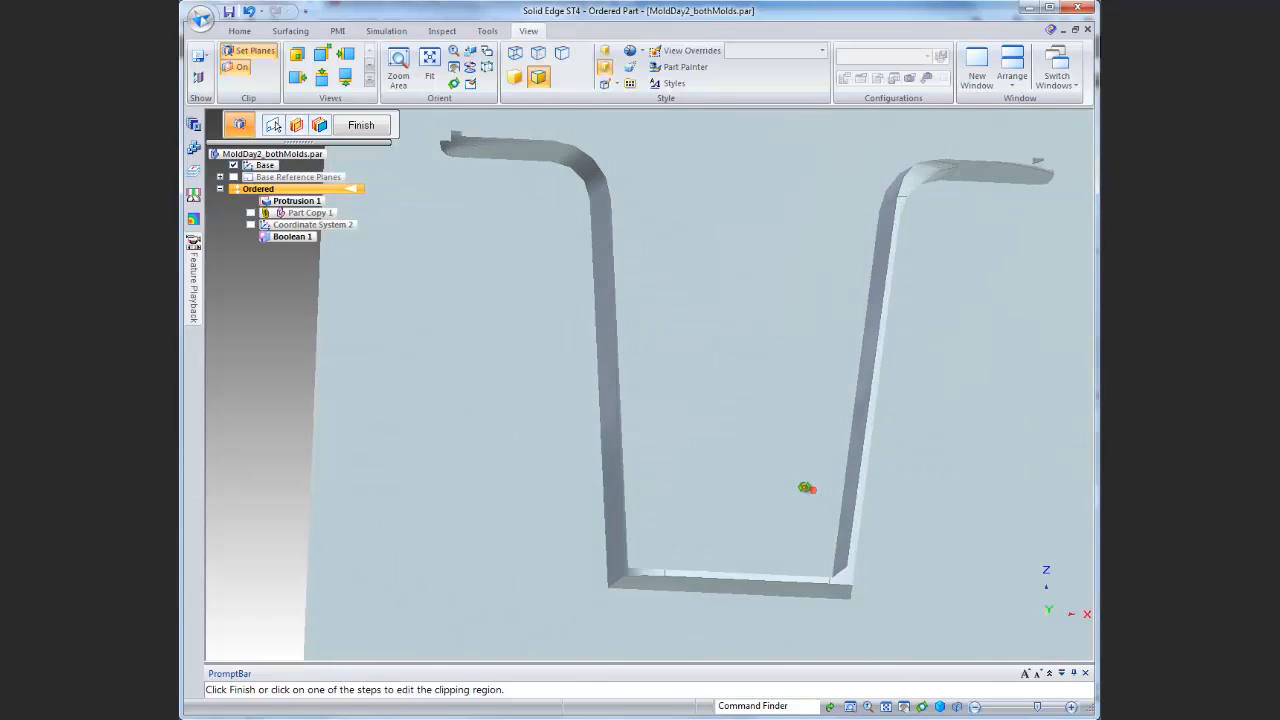
# Finish the clipping definition, turn clipping off and return the block to the visible and hidden edges display
pyautogui.click(385, 132)
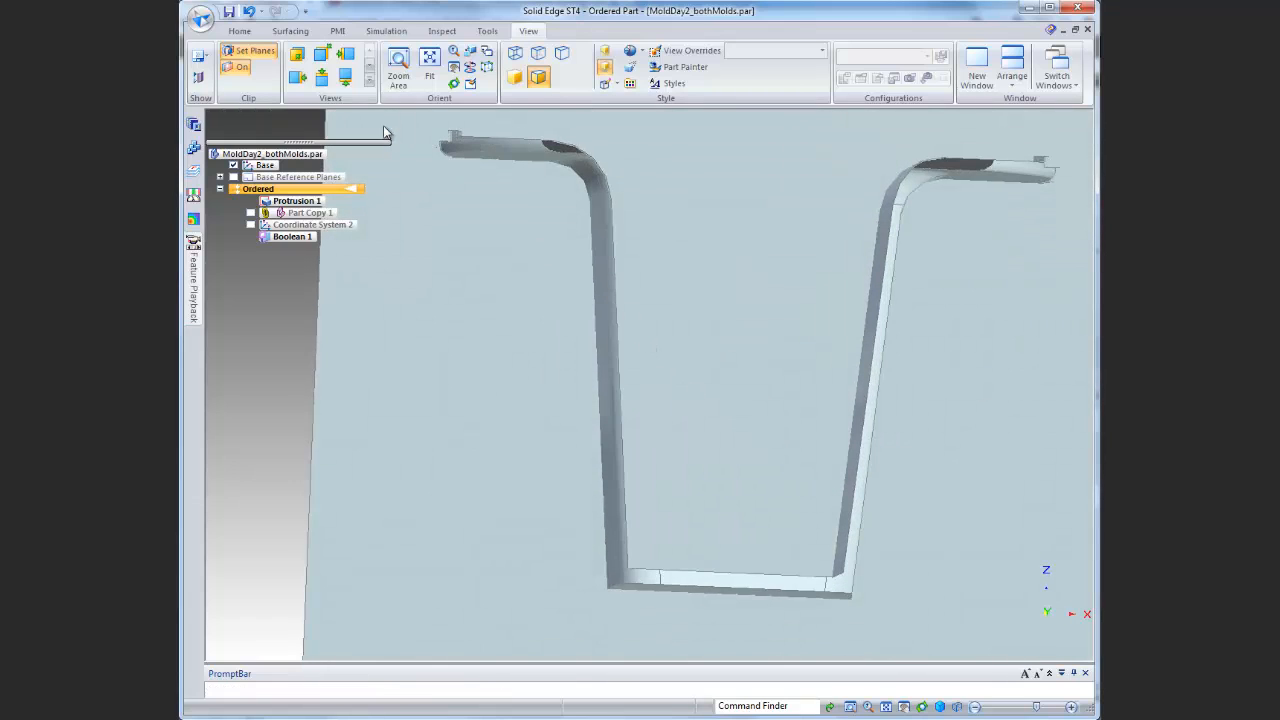
pyautogui.click(239, 70)
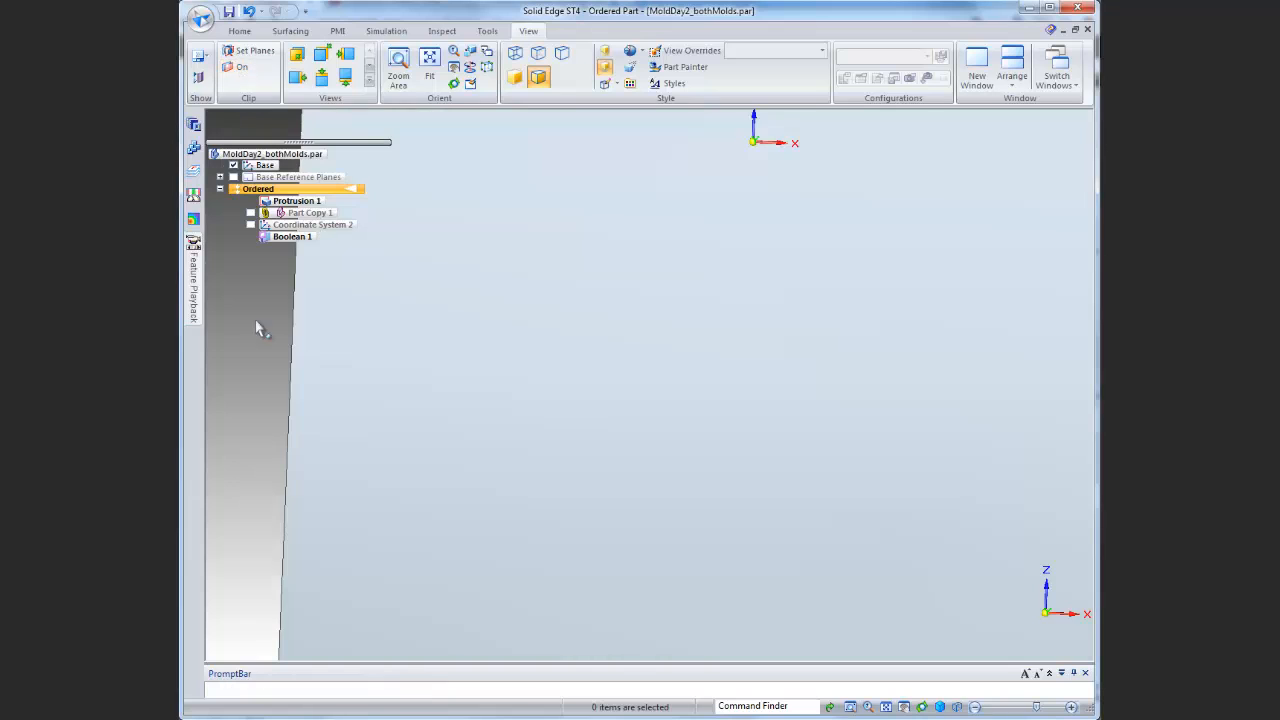
pyautogui.click(887, 707)
pyautogui.moveTo(869, 472); pyautogui.dragTo(821, 516, button='middle')
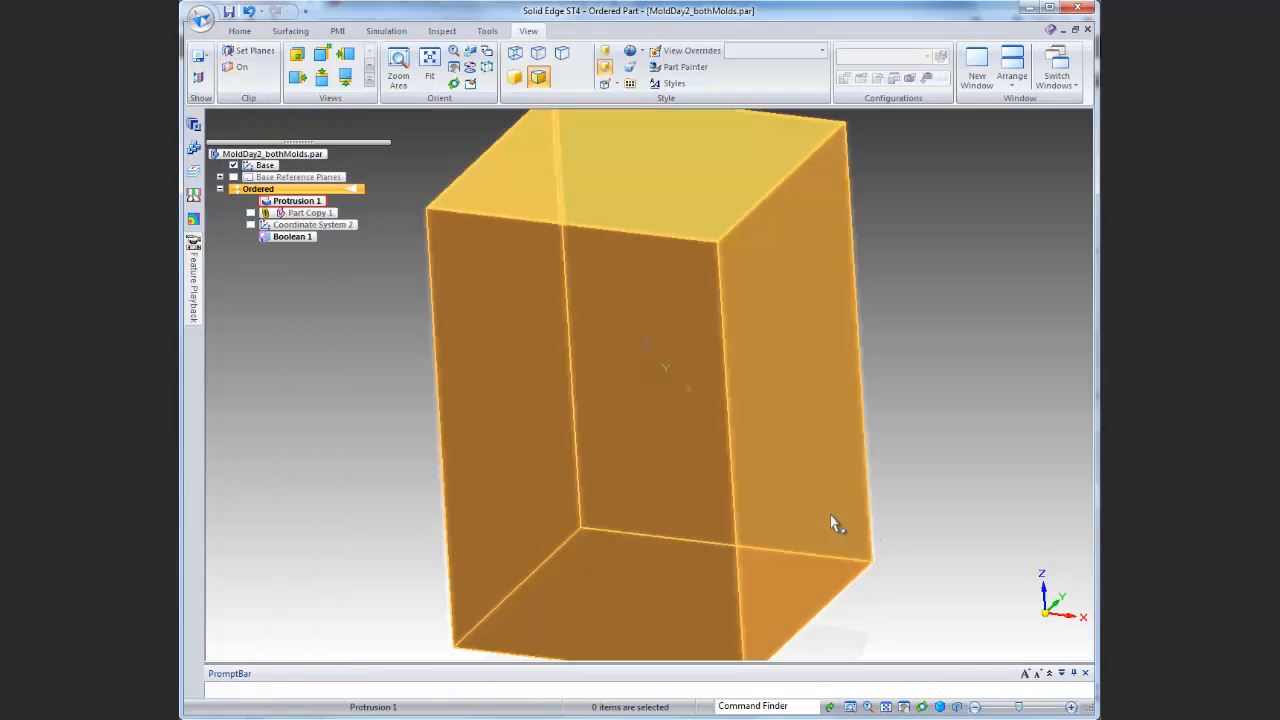
pyautogui.click(541, 57)
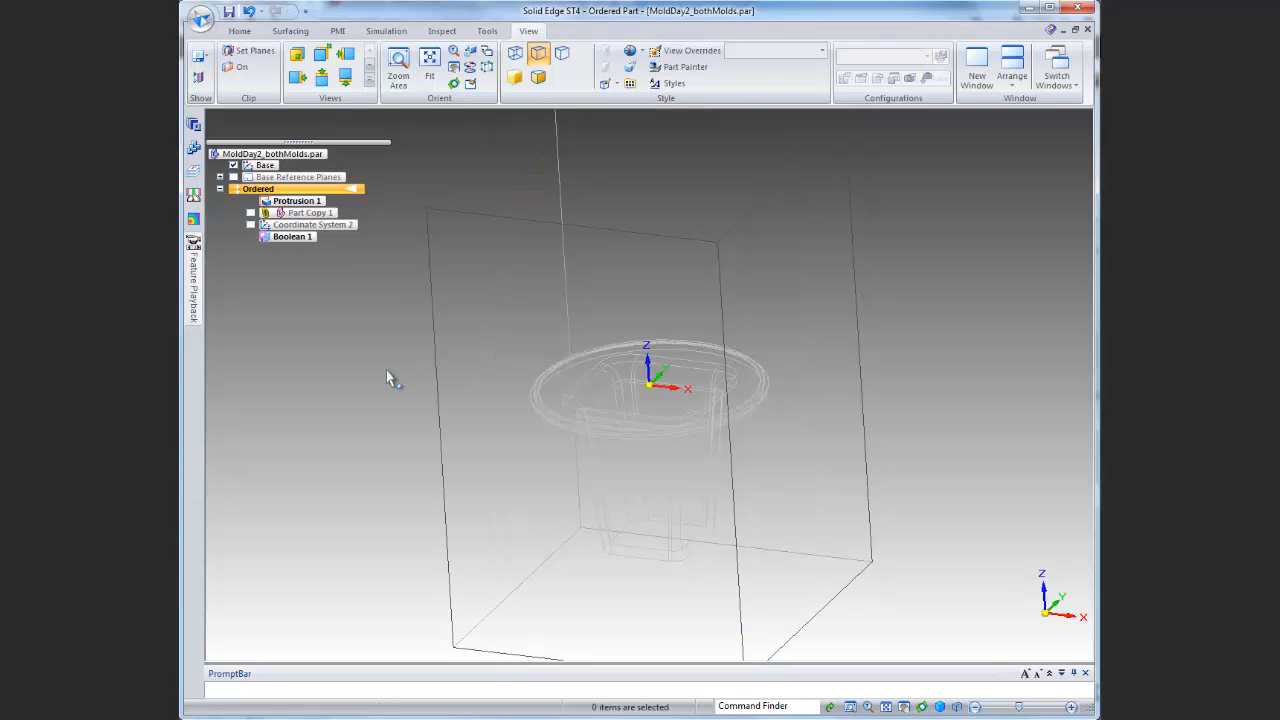
# Save the block file and show the base reference planes
pyautogui.click(230, 13)
pyautogui.click(233, 177)
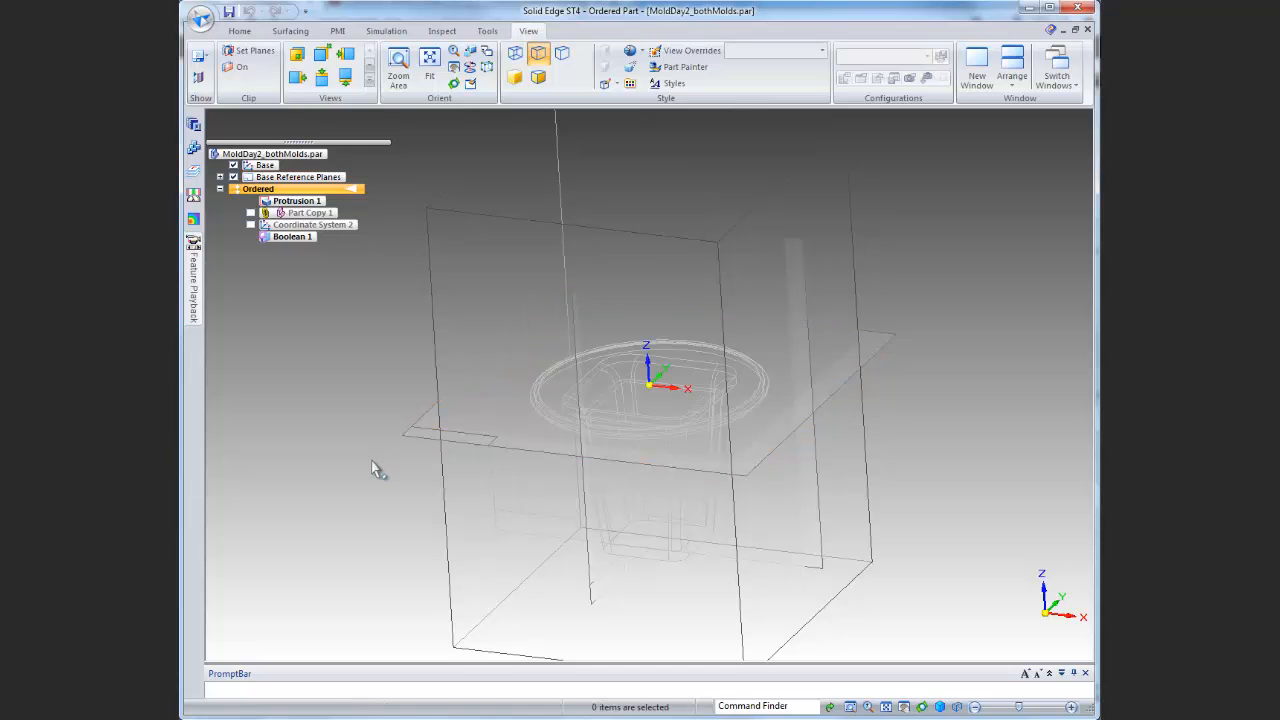
# Examine the height of the horizontal reference plane relative to the cavity's rim edges in the back view
pyautogui.click(320, 58)
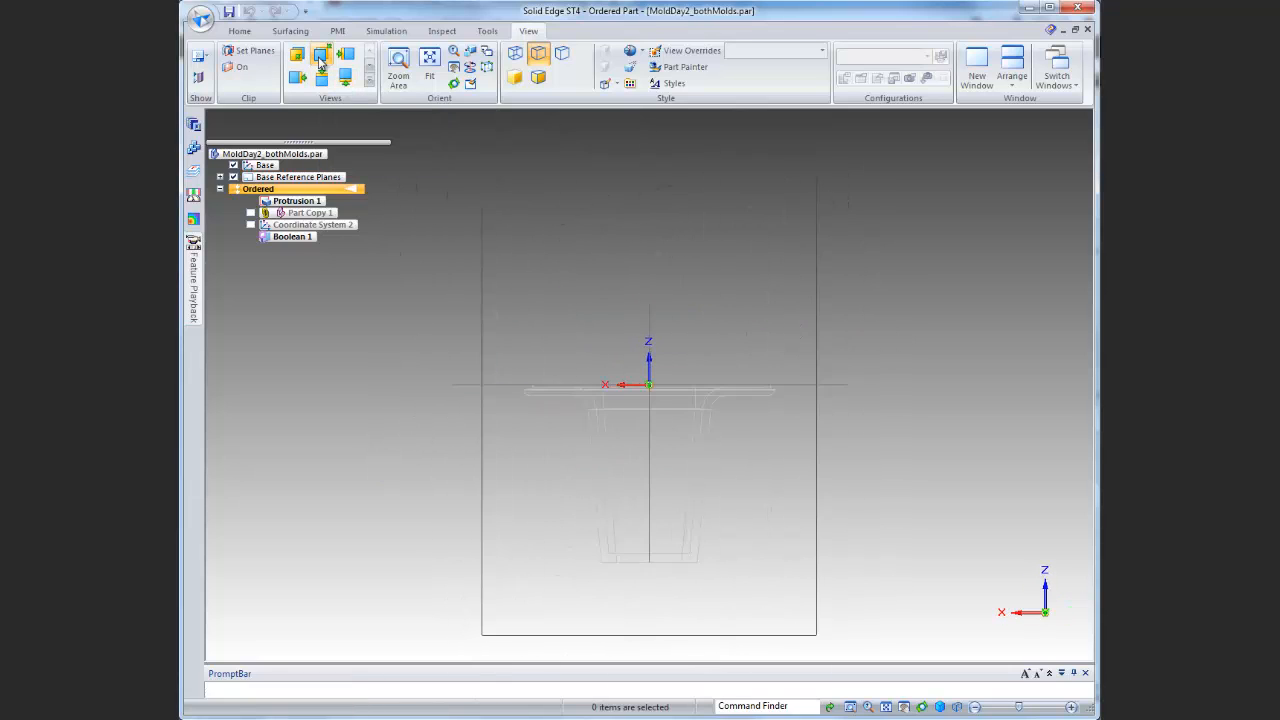
pyautogui.scroll(2, 512, 403)
pyautogui.scroll(6, 514, 398)
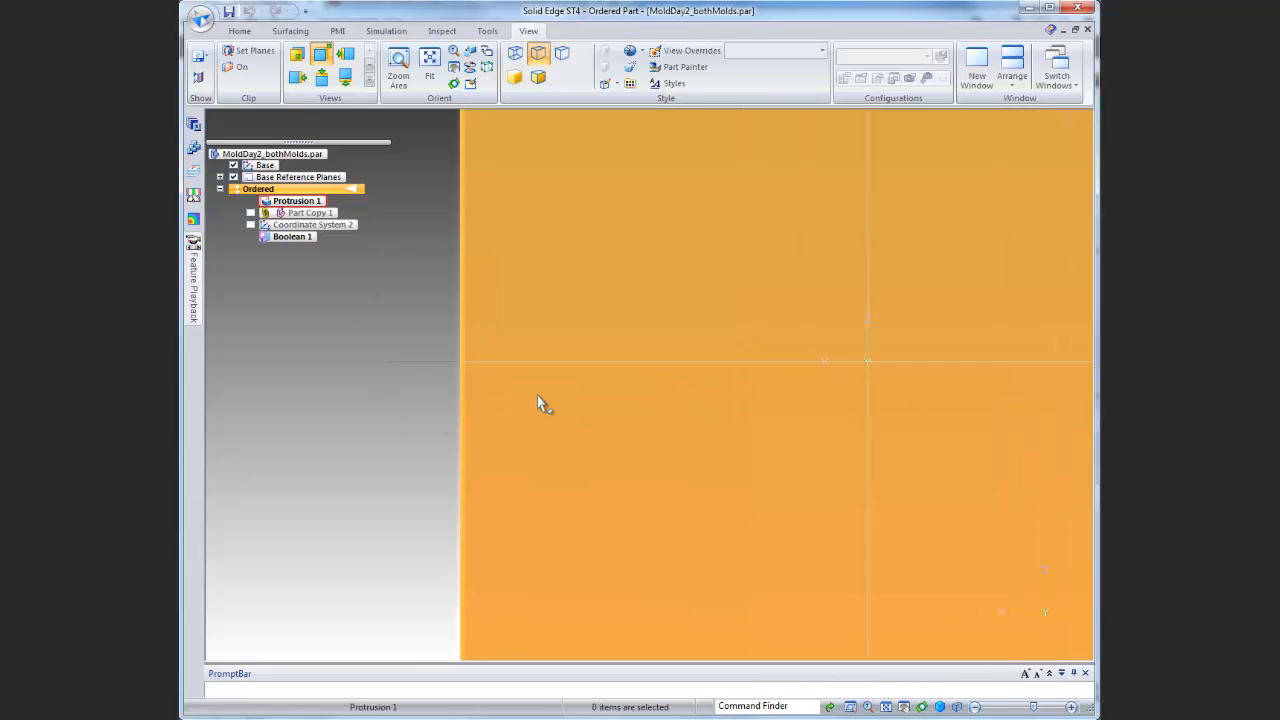
pyautogui.middleClick(551, 389)
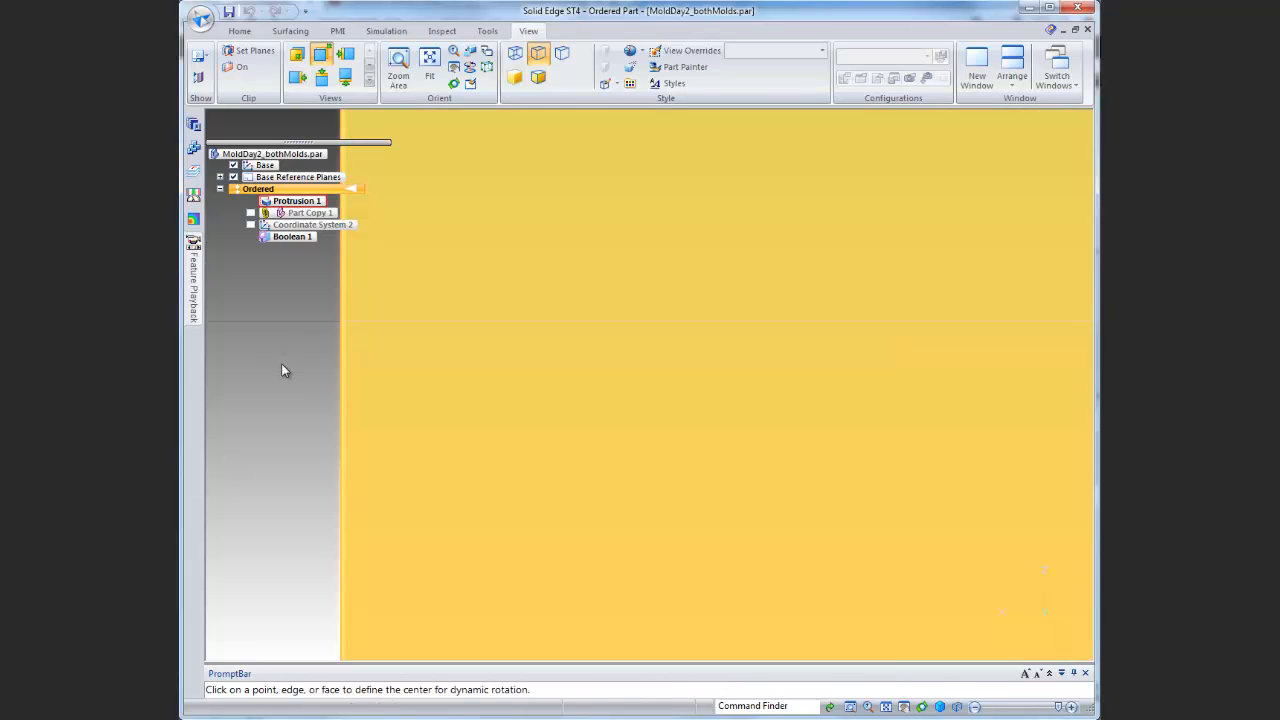
pyautogui.click(281, 364)
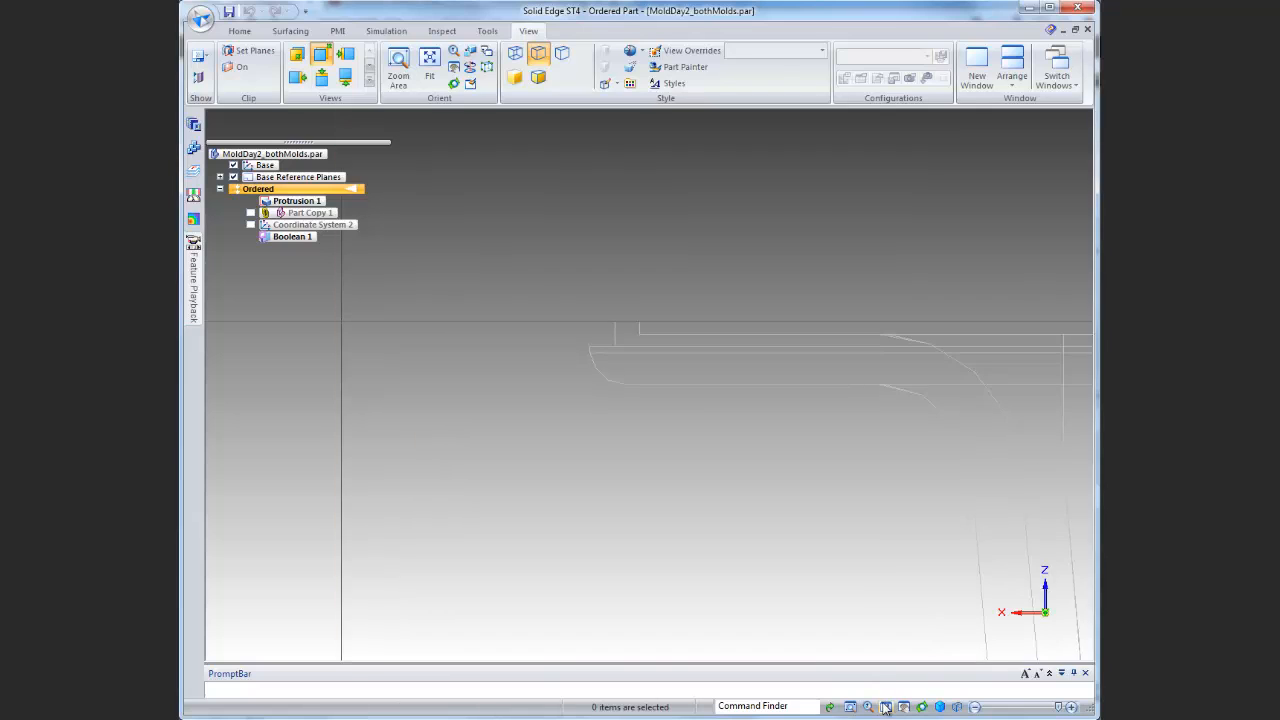
pyautogui.click(885, 706)
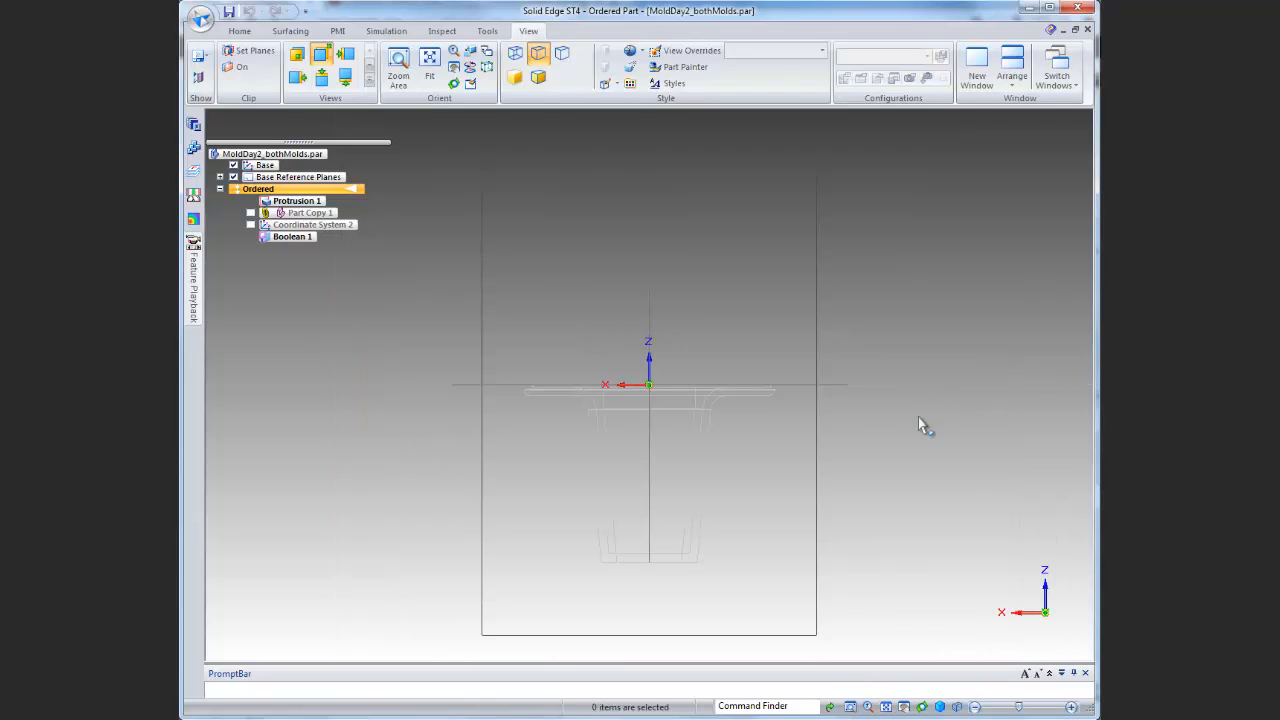
pyautogui.hotkey('ctrl', 'i')
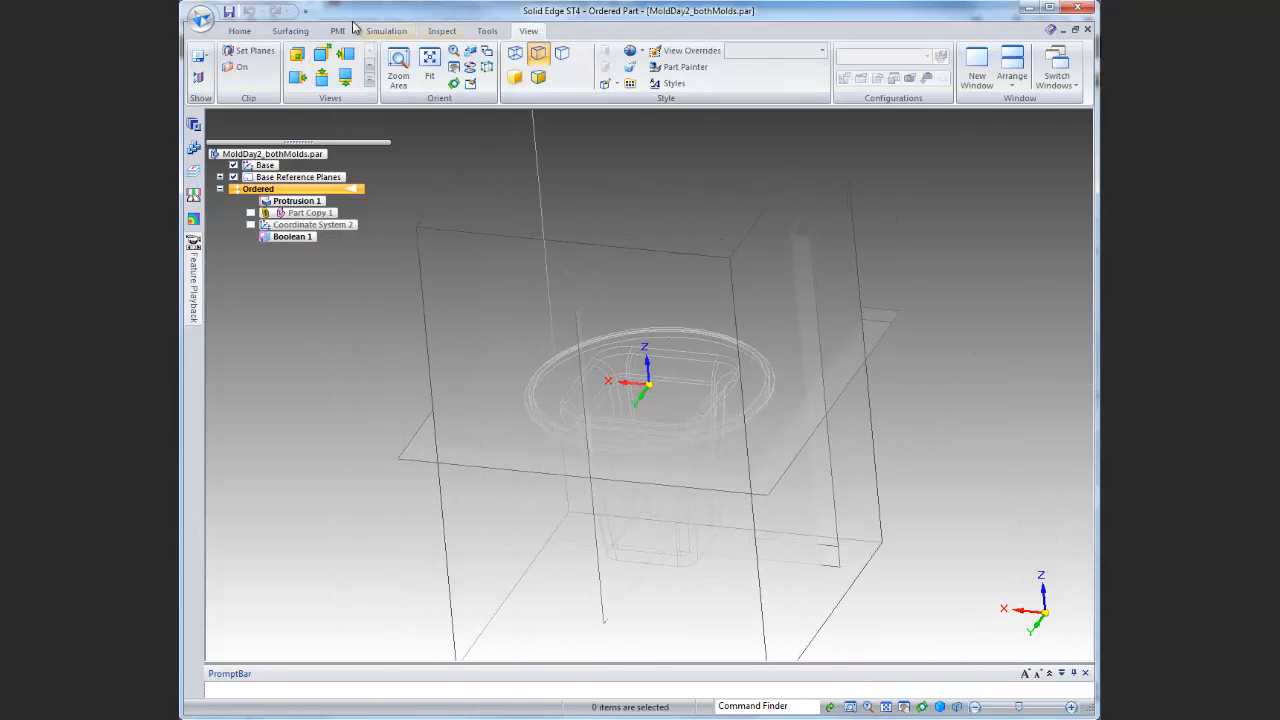
# Start an Extruded surface on the Front (xz) plane and sketch a horizontal line above the cavity, extending past both sides of the block
pyautogui.click(310, 32)
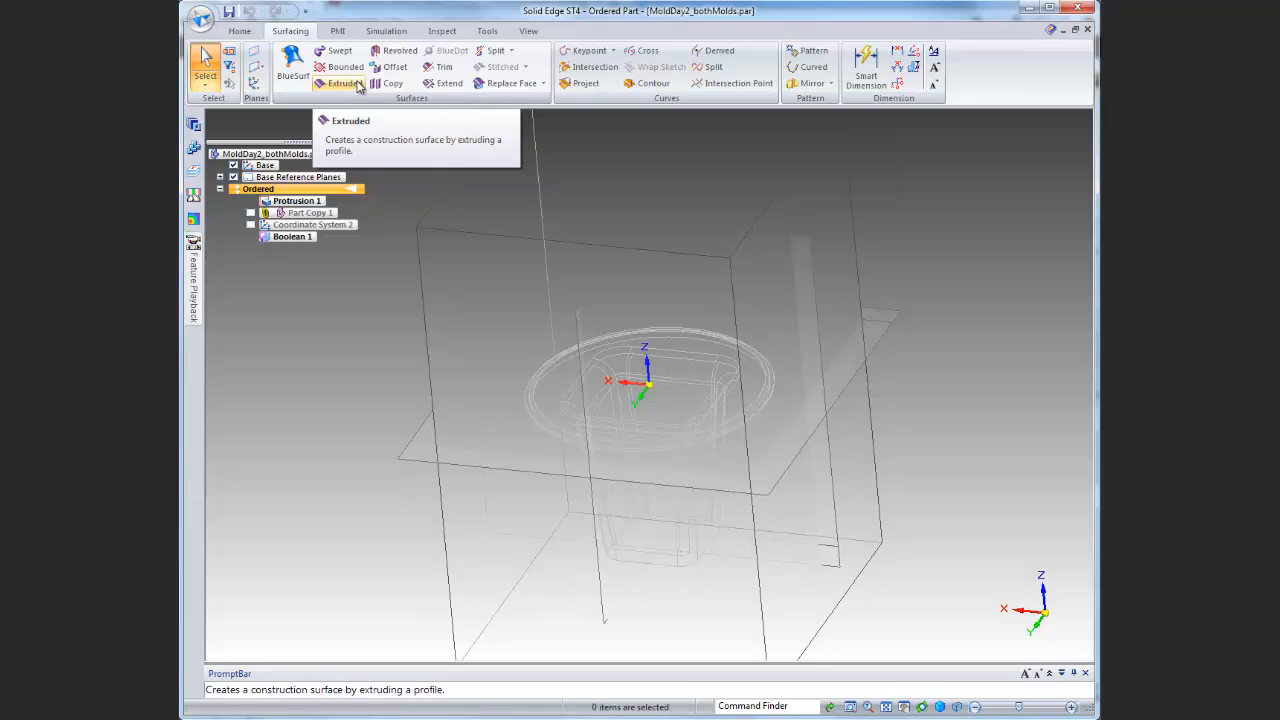
pyautogui.click(356, 85)
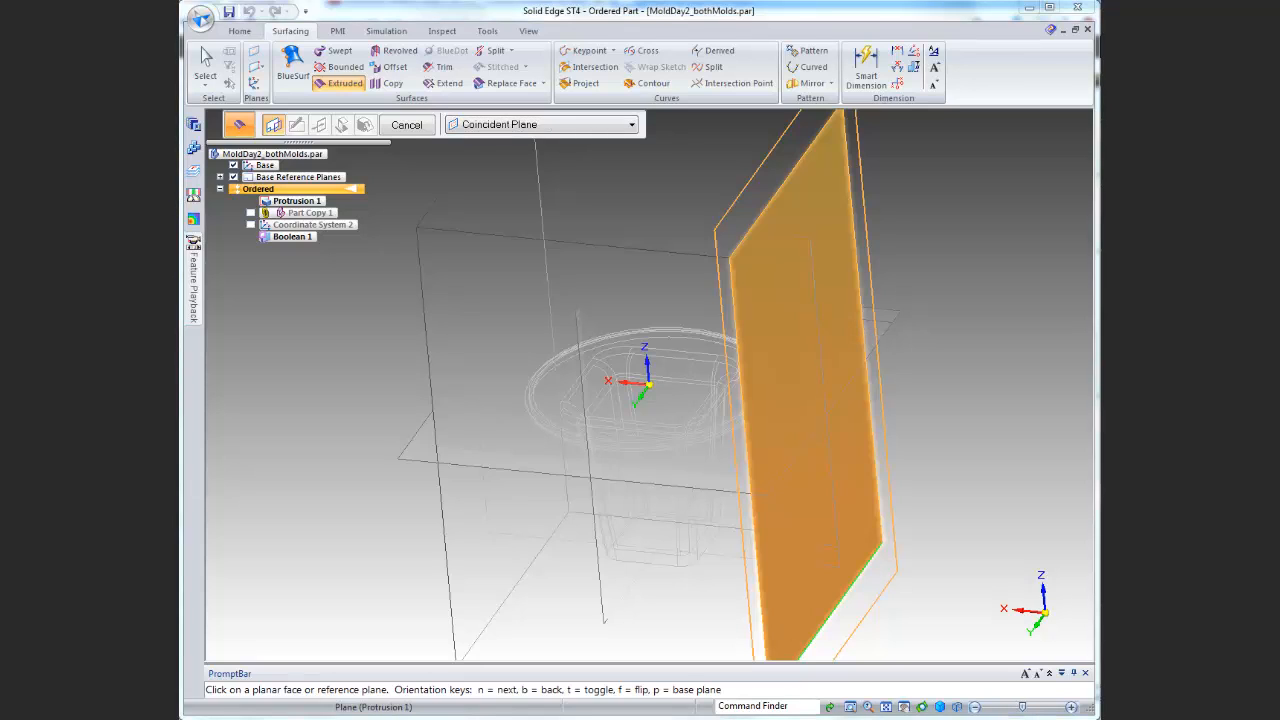
pyautogui.rightClick(805, 400)
pyautogui.moveTo(1052, 583); pyautogui.dragTo(916, 331)
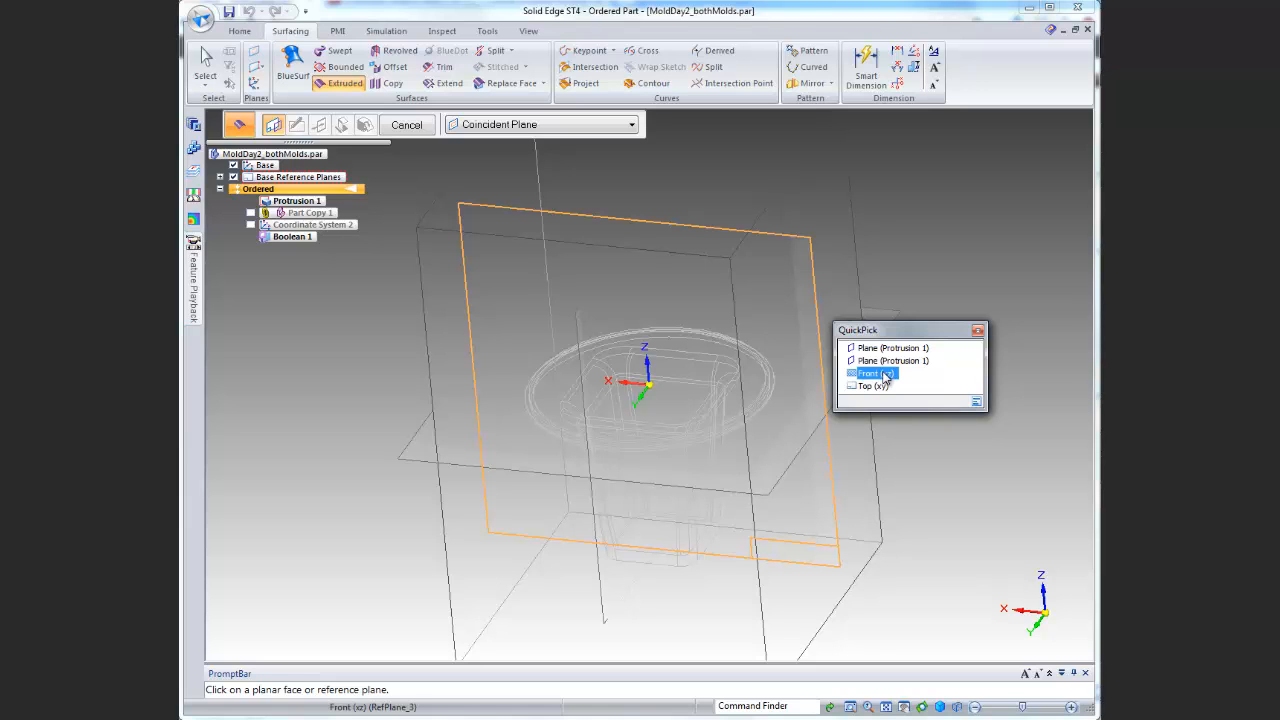
pyautogui.click(872, 373)
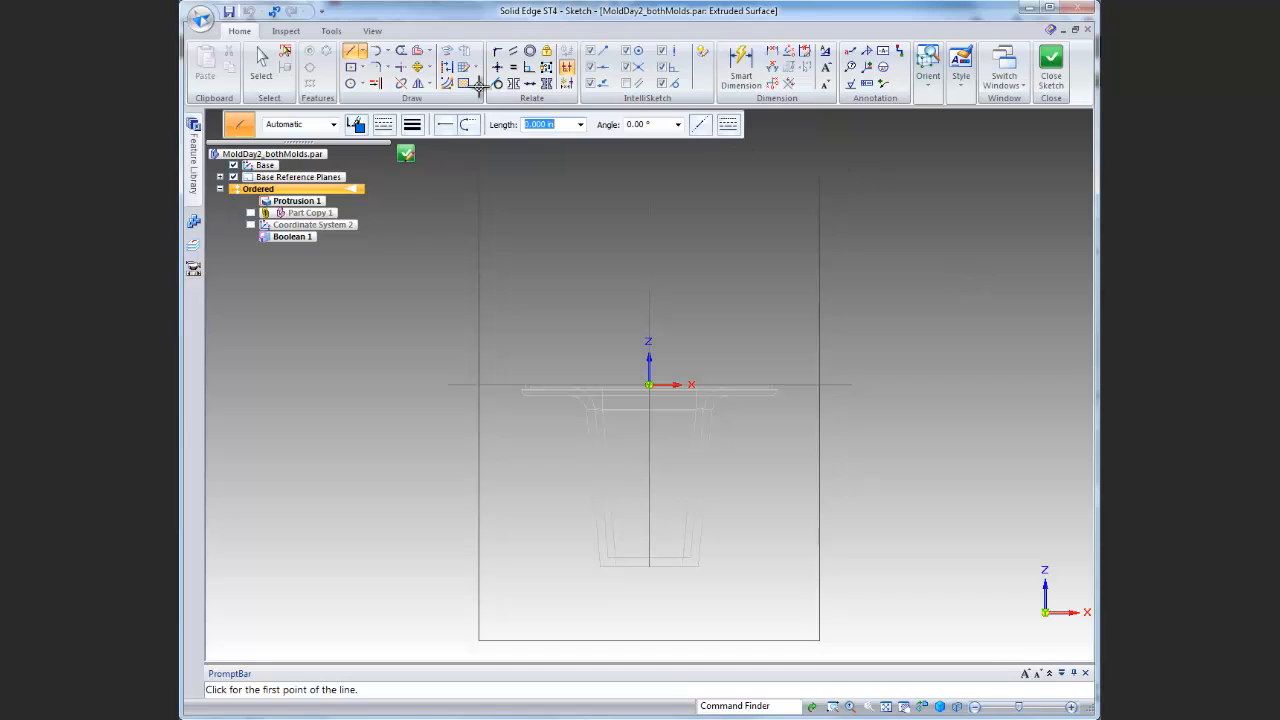
pyautogui.click(464, 358)
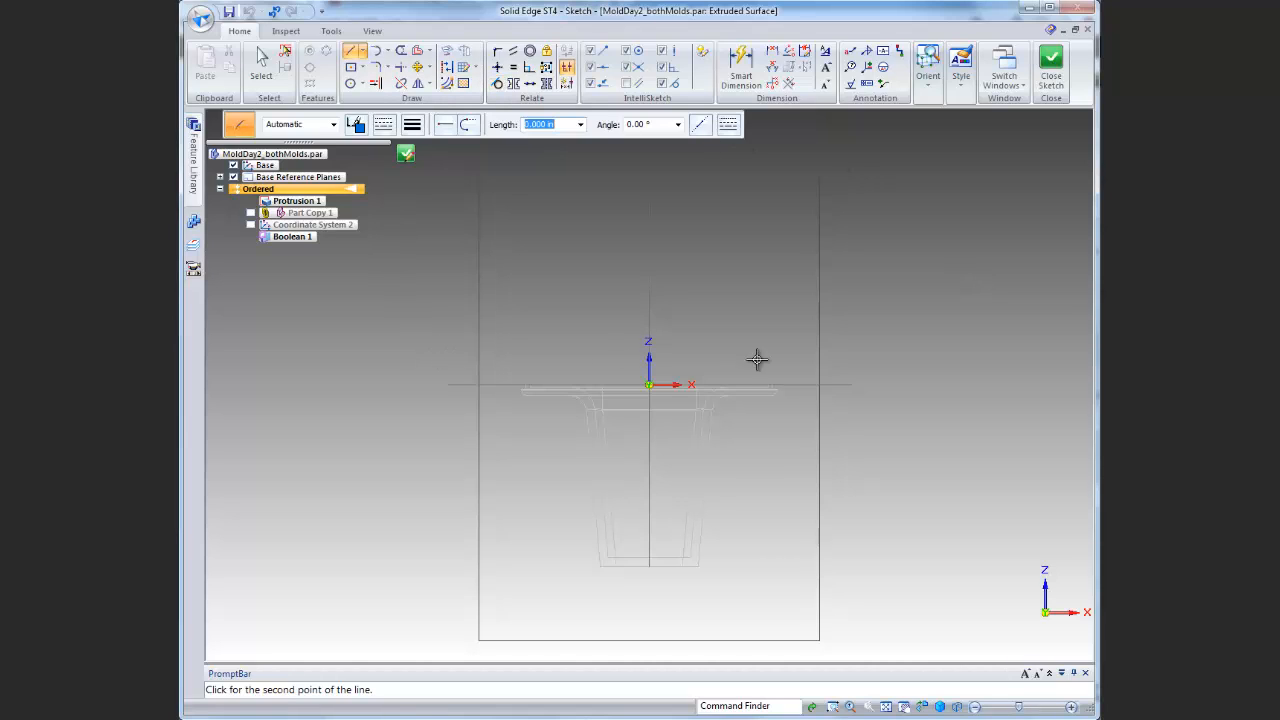
pyautogui.click(842, 356)
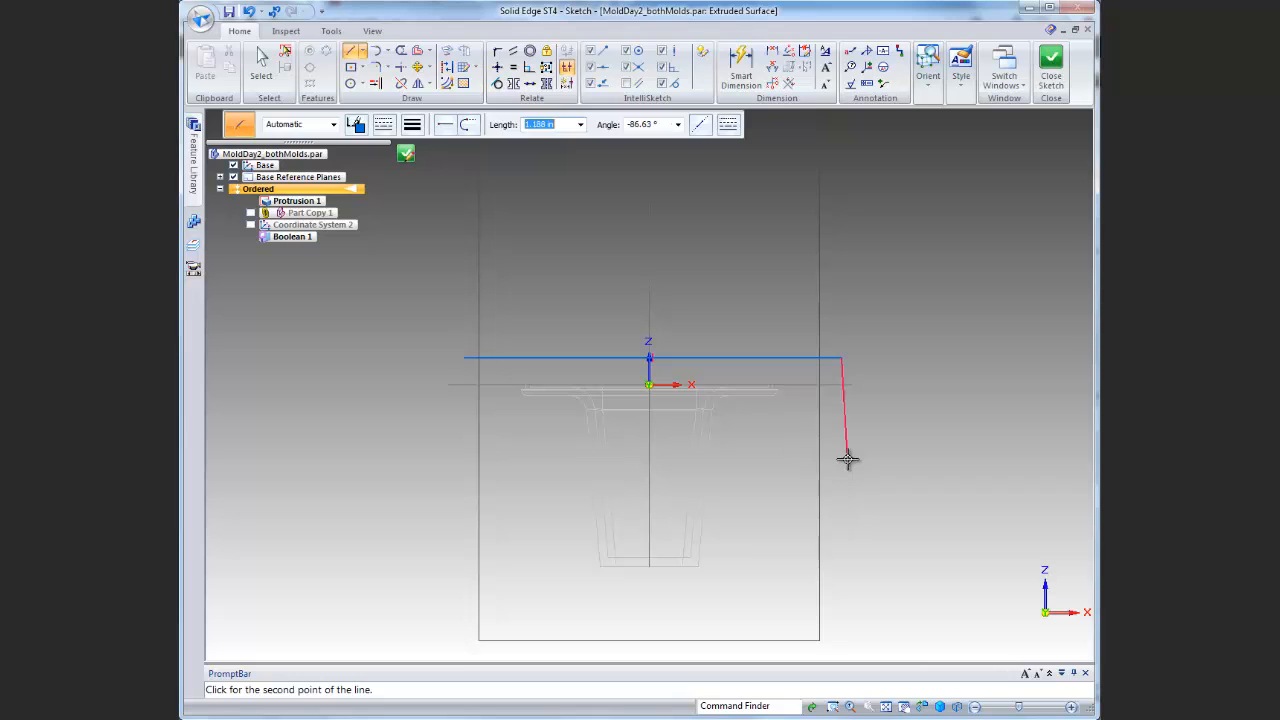
pyautogui.press('Escape')
# Make the sketched line collinear with the horizontal edge of the cavity's rim between its top and bottom
pyautogui.scroll(8, 565, 388)
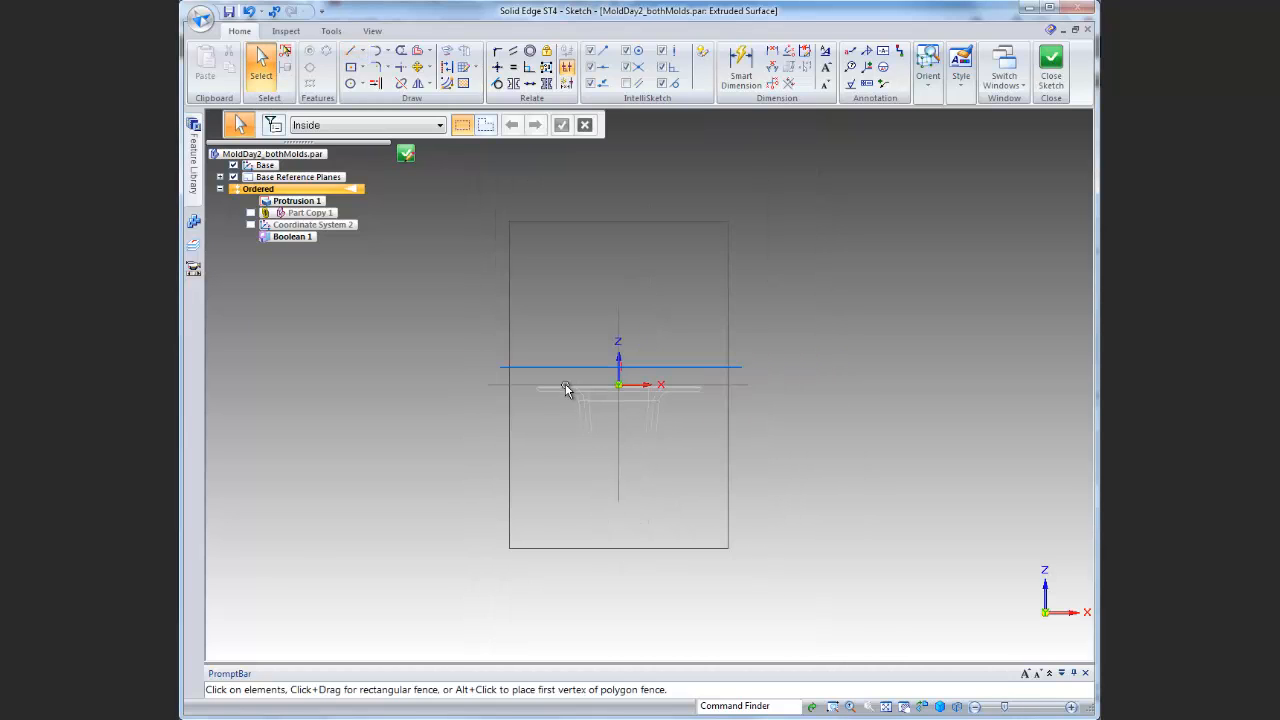
pyautogui.scroll(3, 524, 388)
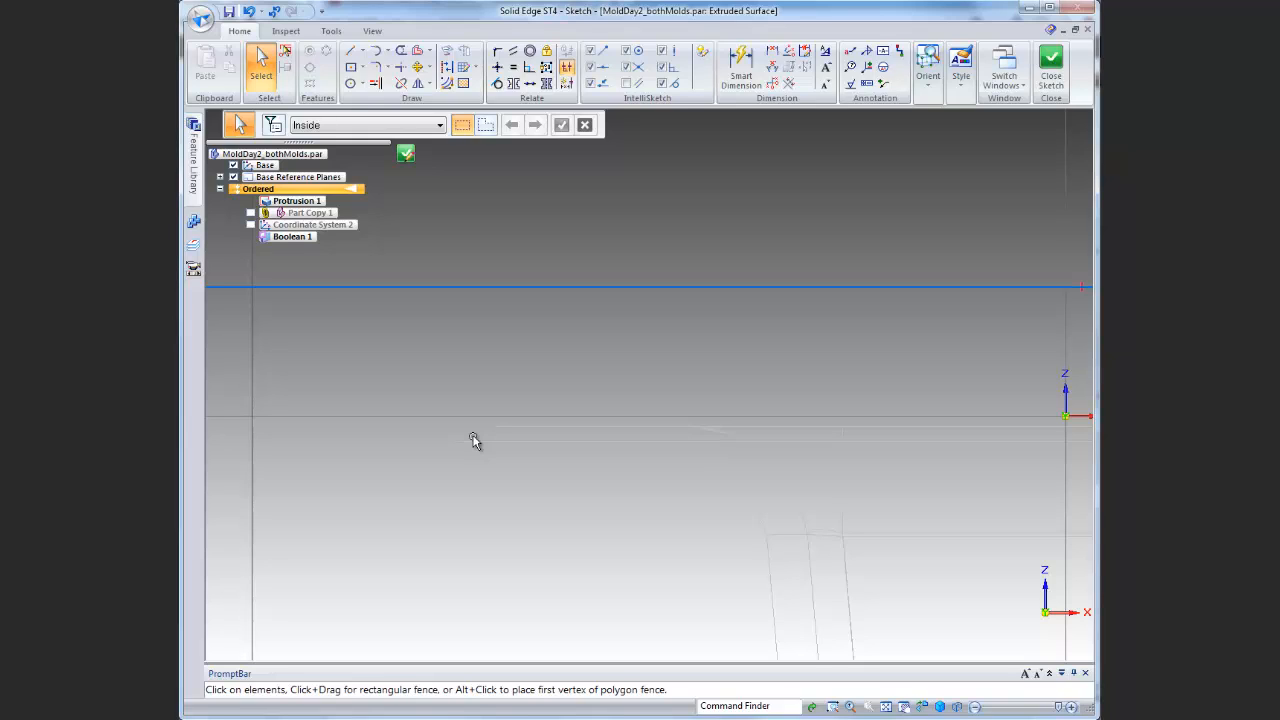
pyautogui.click(533, 88)
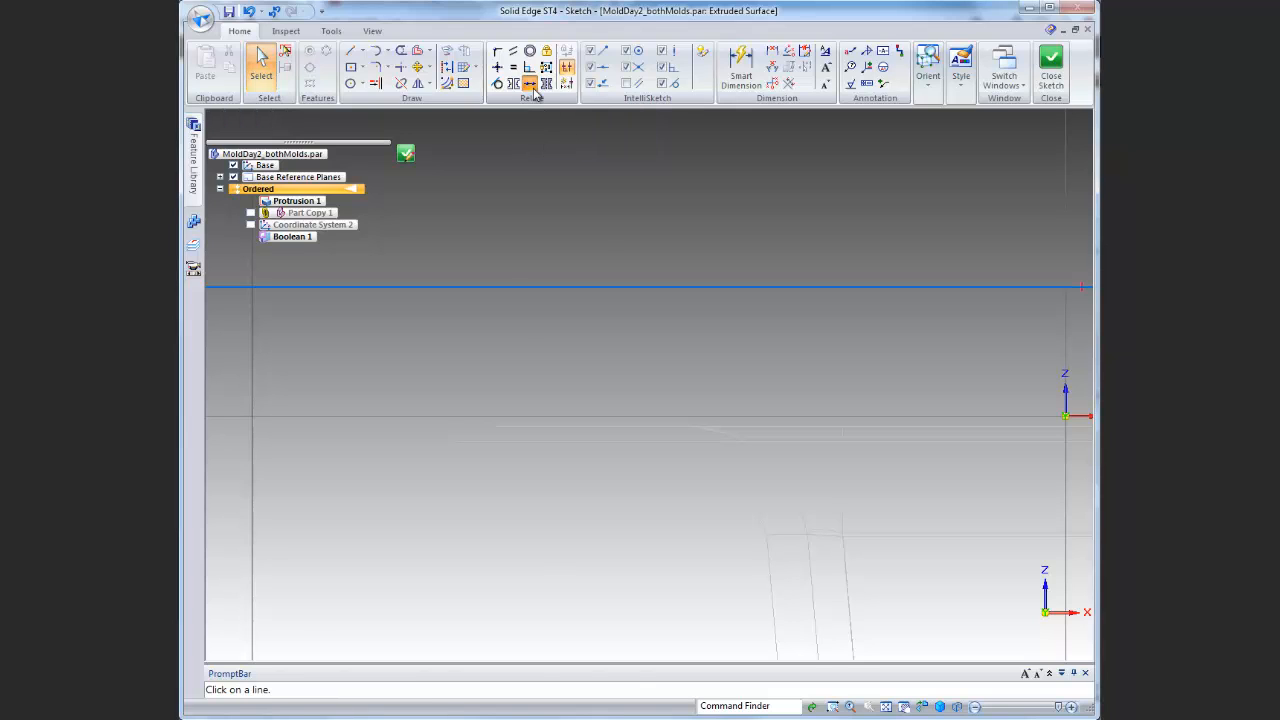
pyautogui.click(598, 285)
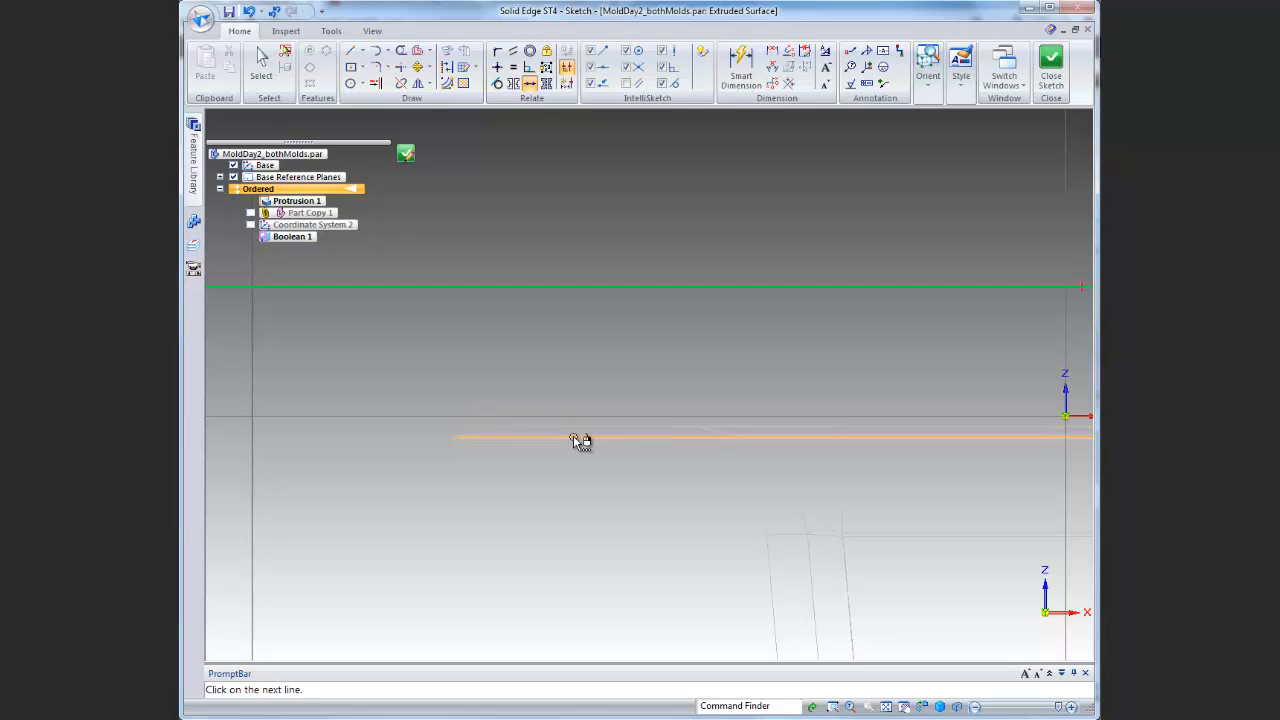
pyautogui.scroll(-2, 573, 435)
pyautogui.scroll(5, 573, 435)
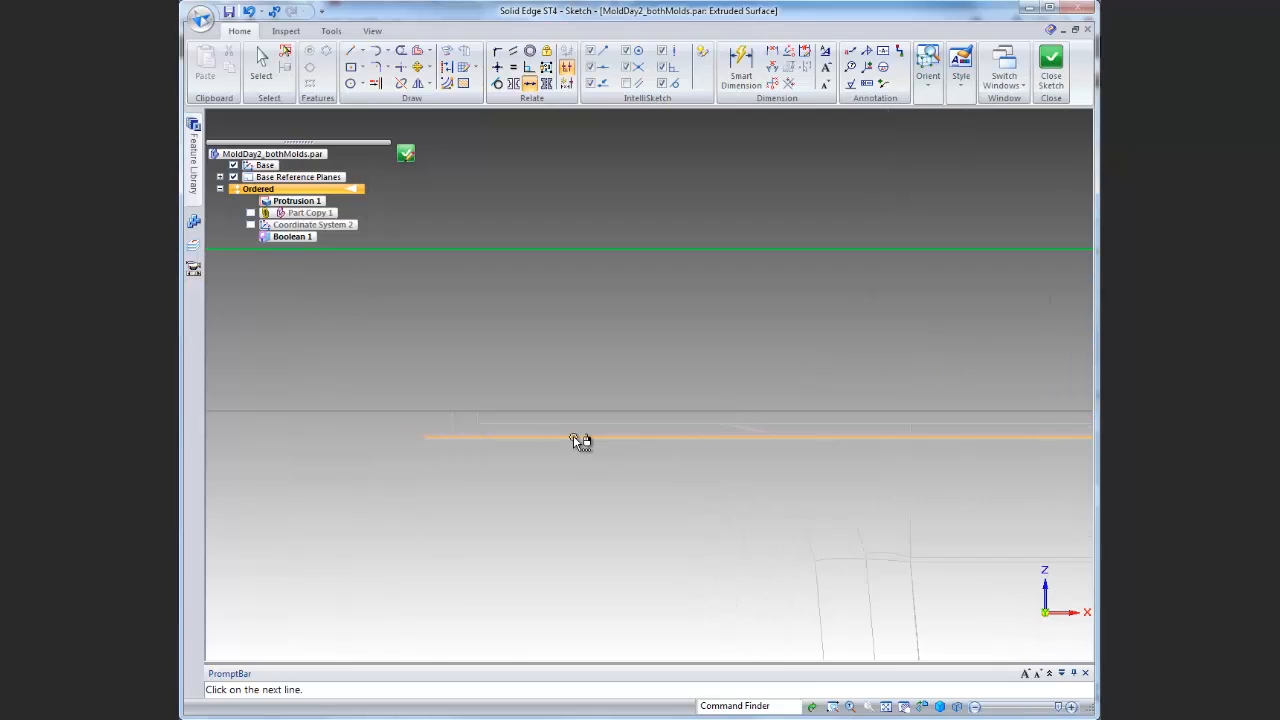
pyautogui.scroll(5, 365, 424)
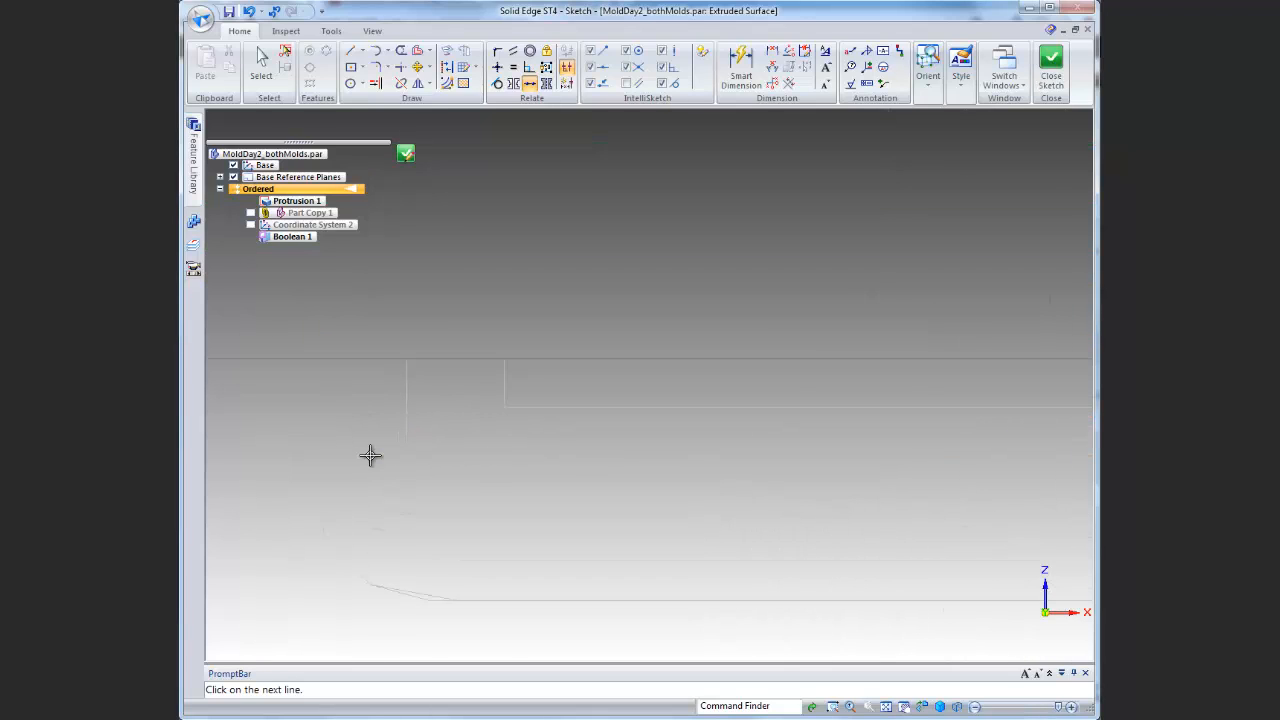
pyautogui.click(506, 456)
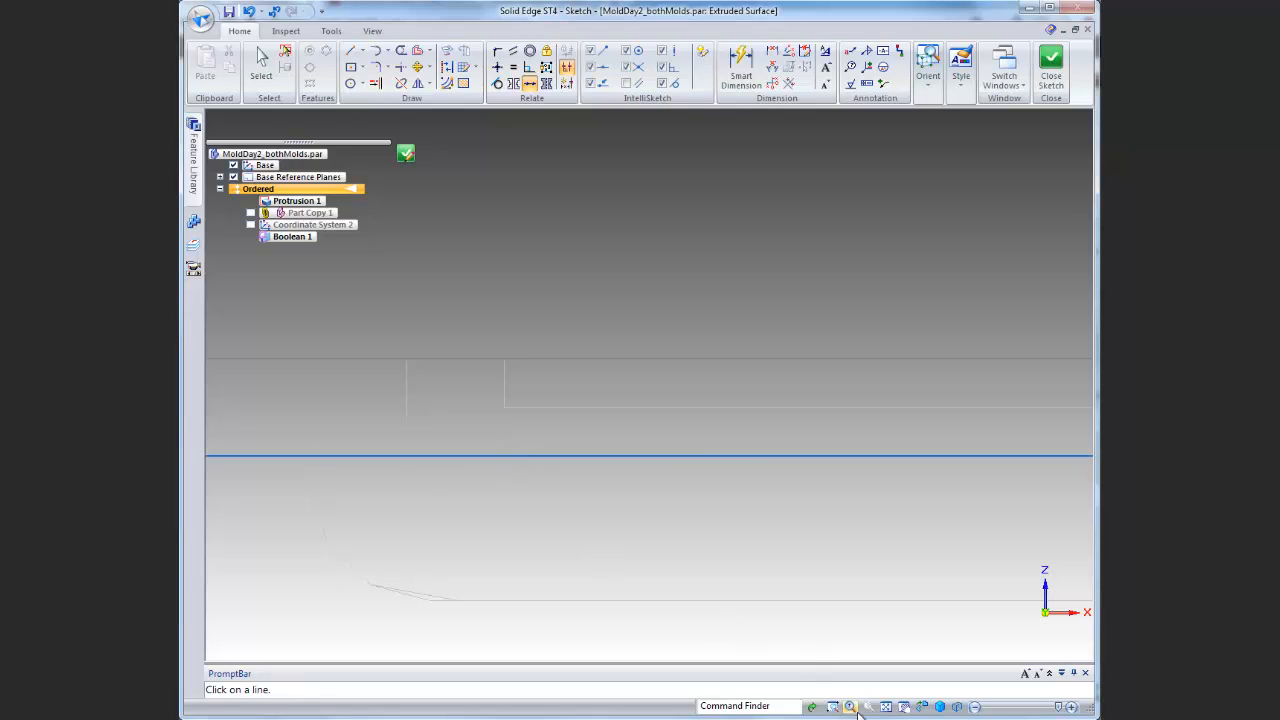
pyautogui.click(886, 706)
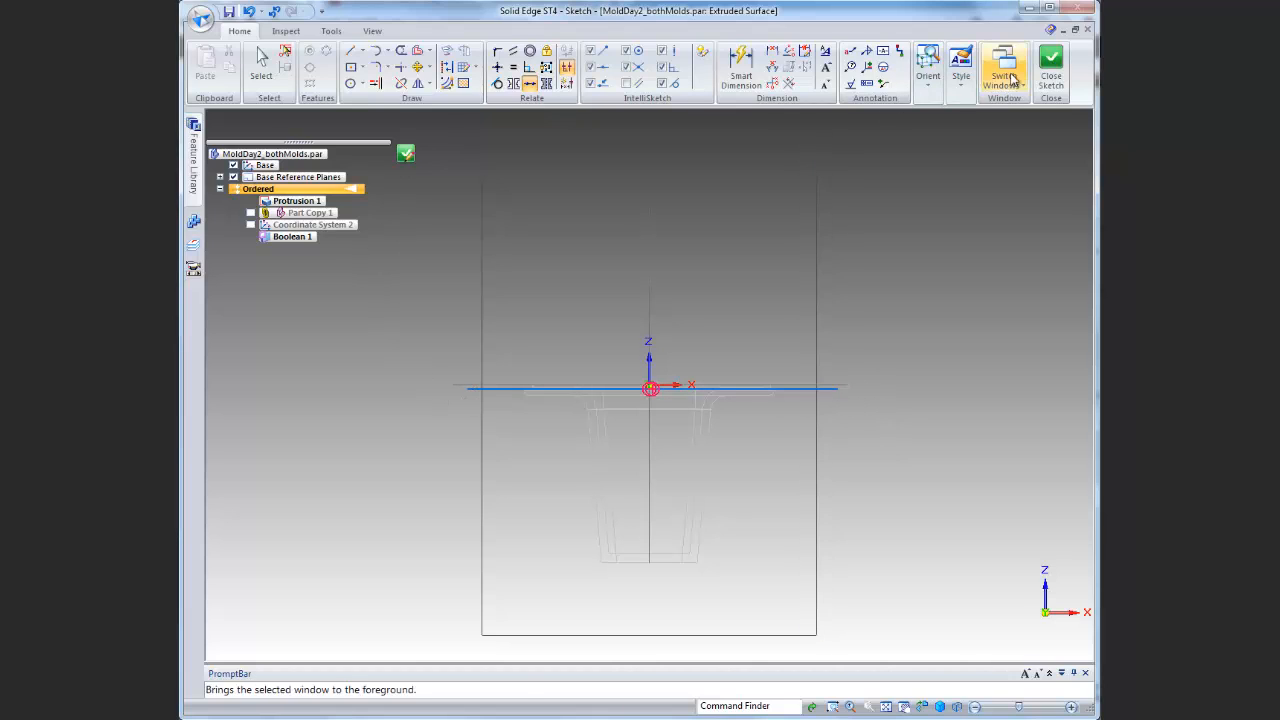
# Extrude the sketched line symmetrically by about 5.07 in so the parting surface extends past the front and back of the block
pyautogui.click(1051, 68)
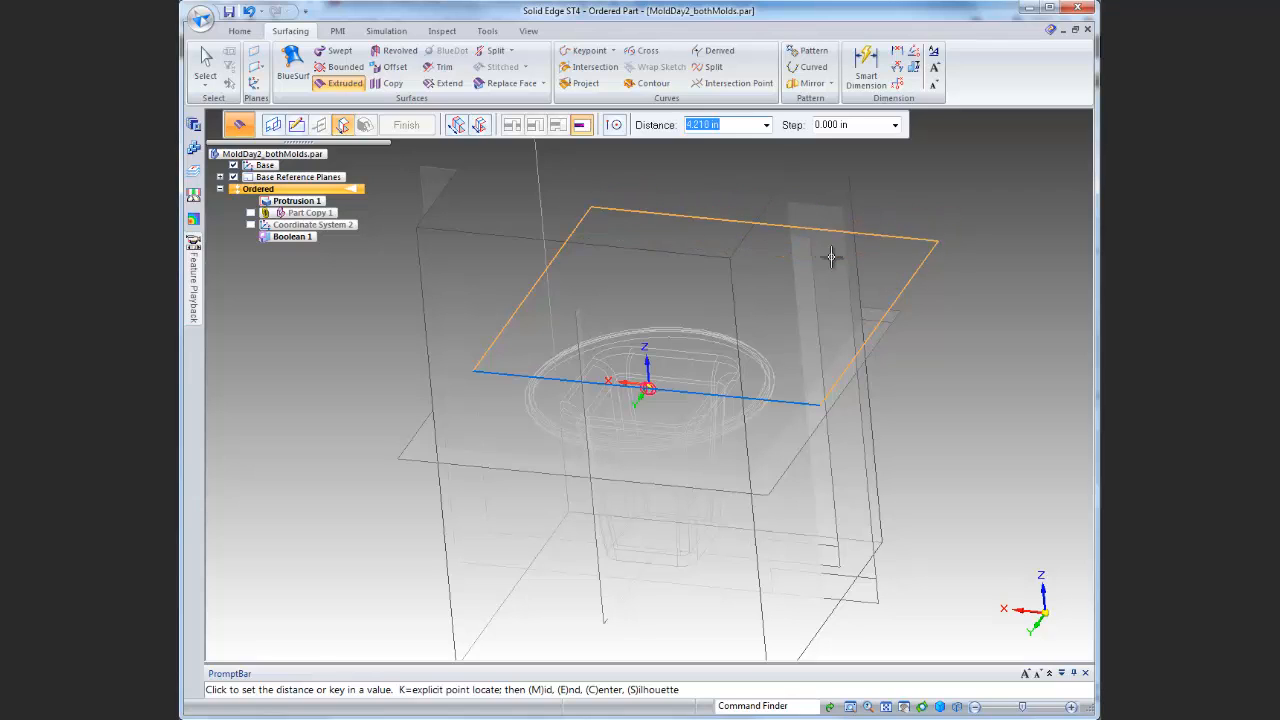
pyautogui.click(480, 125)
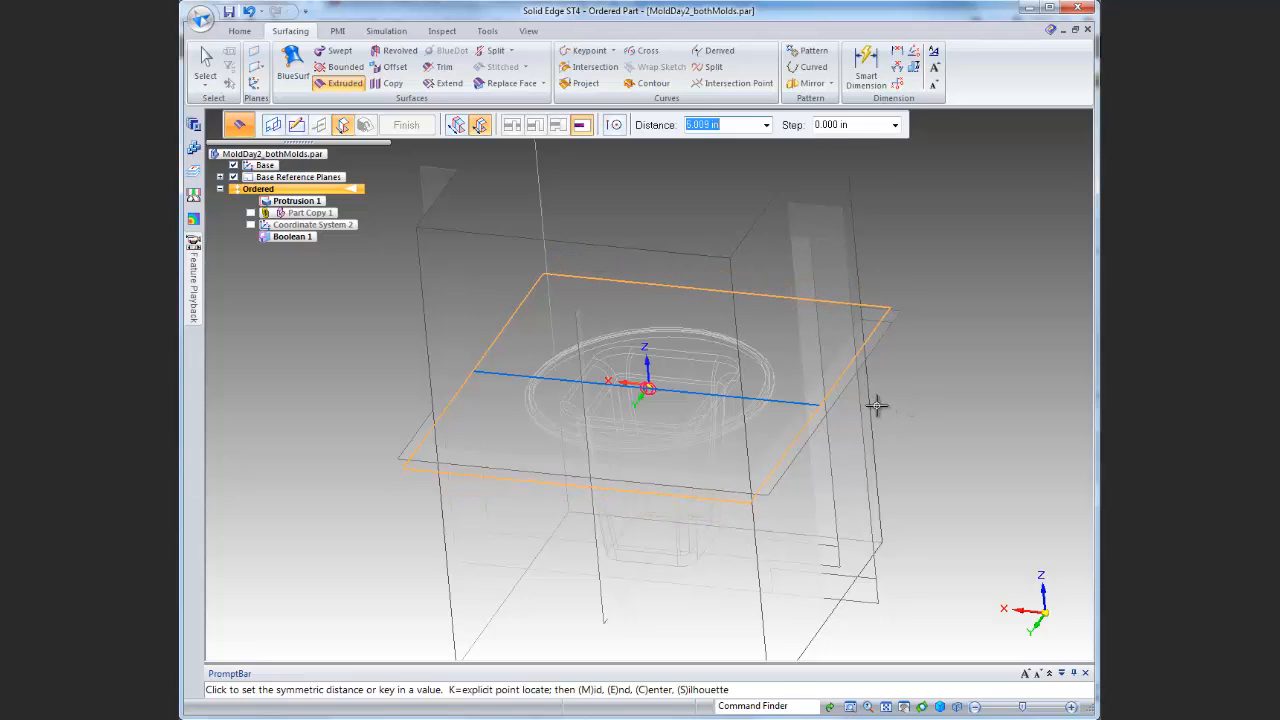
pyautogui.click(879, 404)
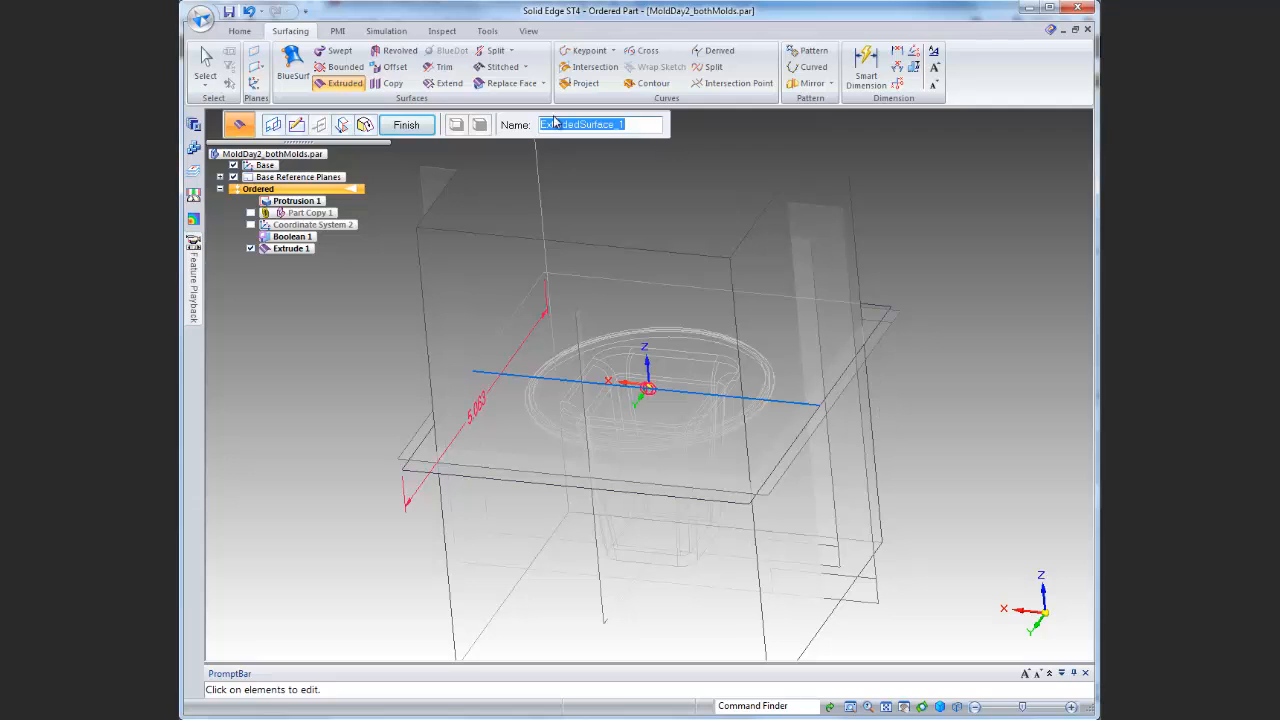
pyautogui.click(406, 125)
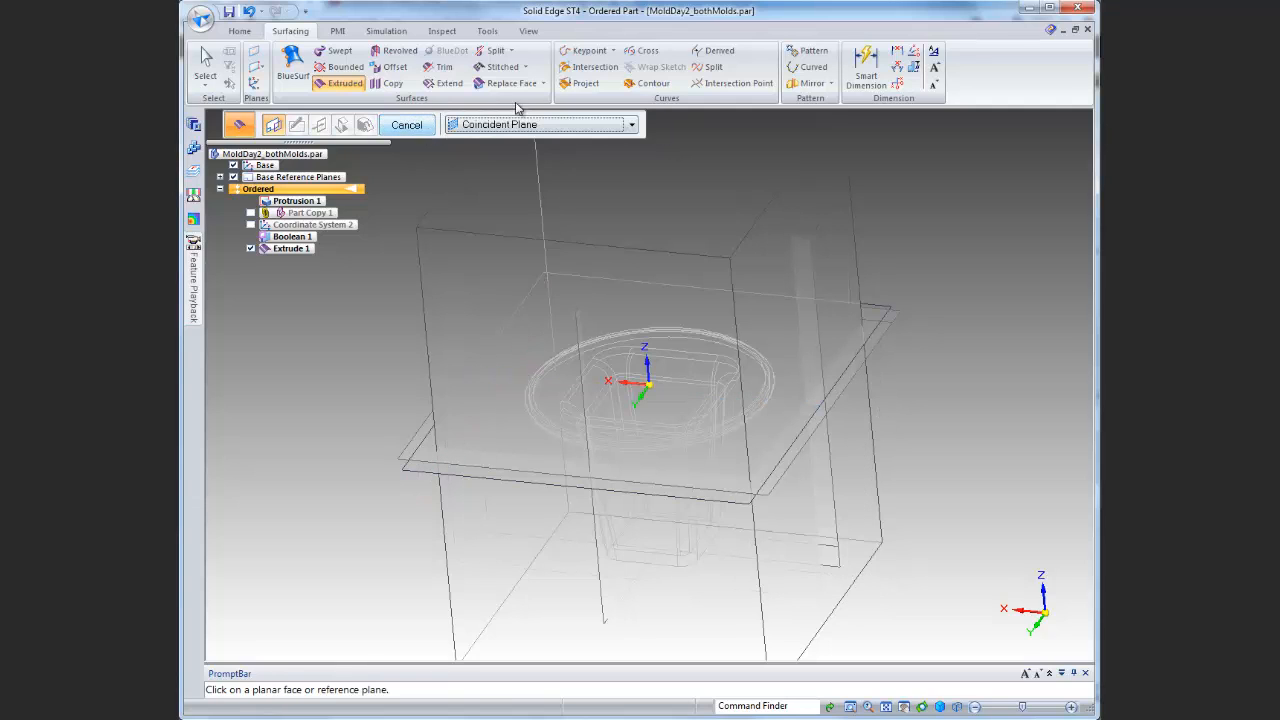
# Examine the extruded parting surface around the block in shaded display with visible edges
pyautogui.click(528, 31)
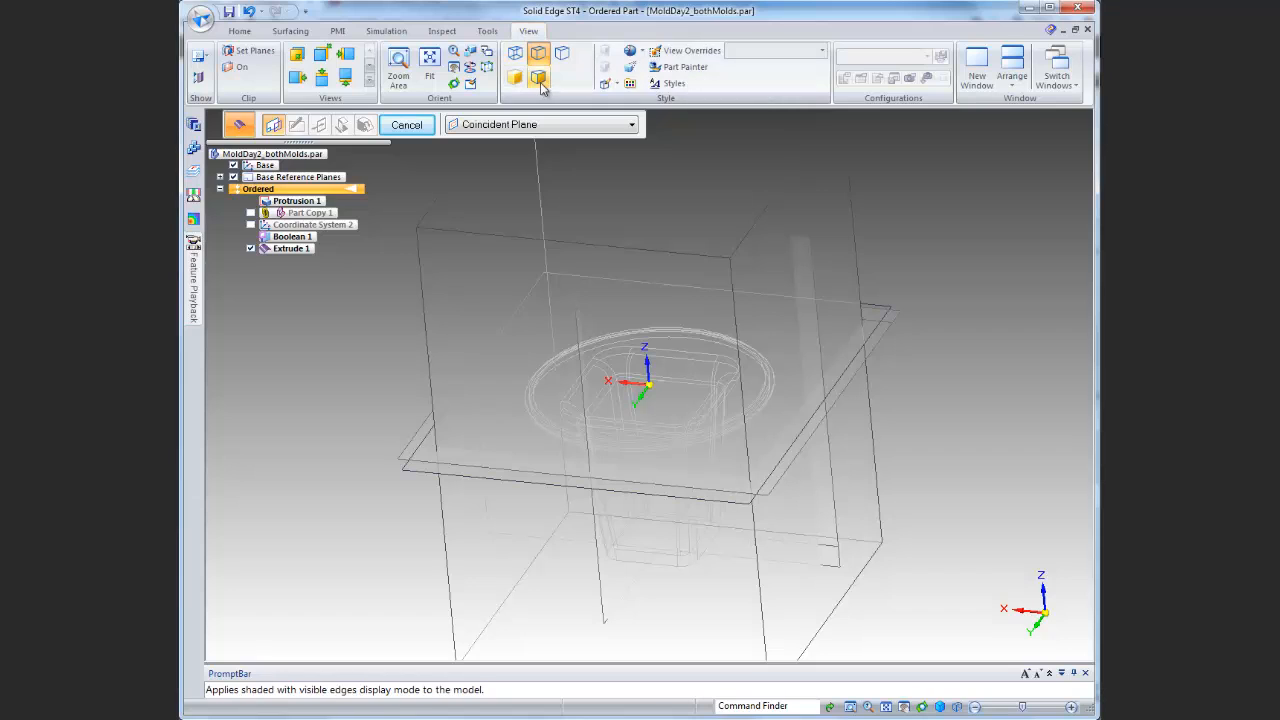
pyautogui.click(538, 79)
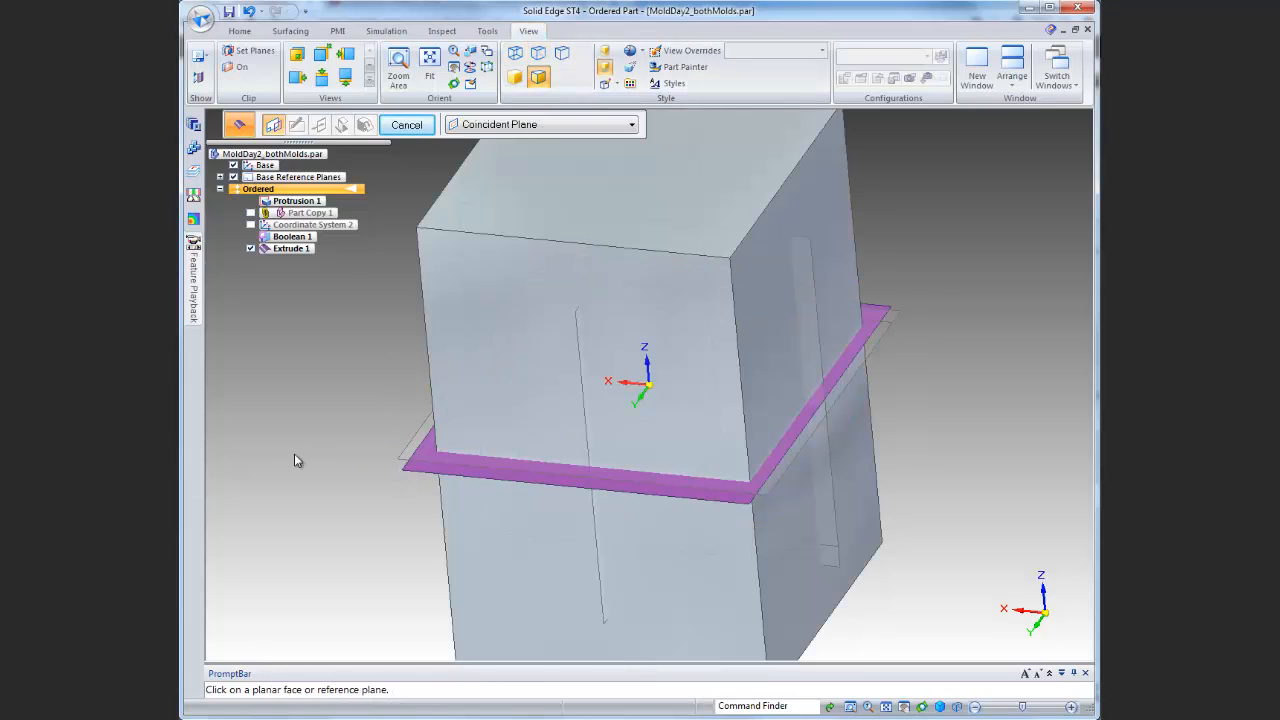
pyautogui.moveTo(300, 449); pyautogui.dragTo(850, 309, button='middle')
pyautogui.moveTo(994, 454); pyautogui.dragTo(800, 322, button='middle')
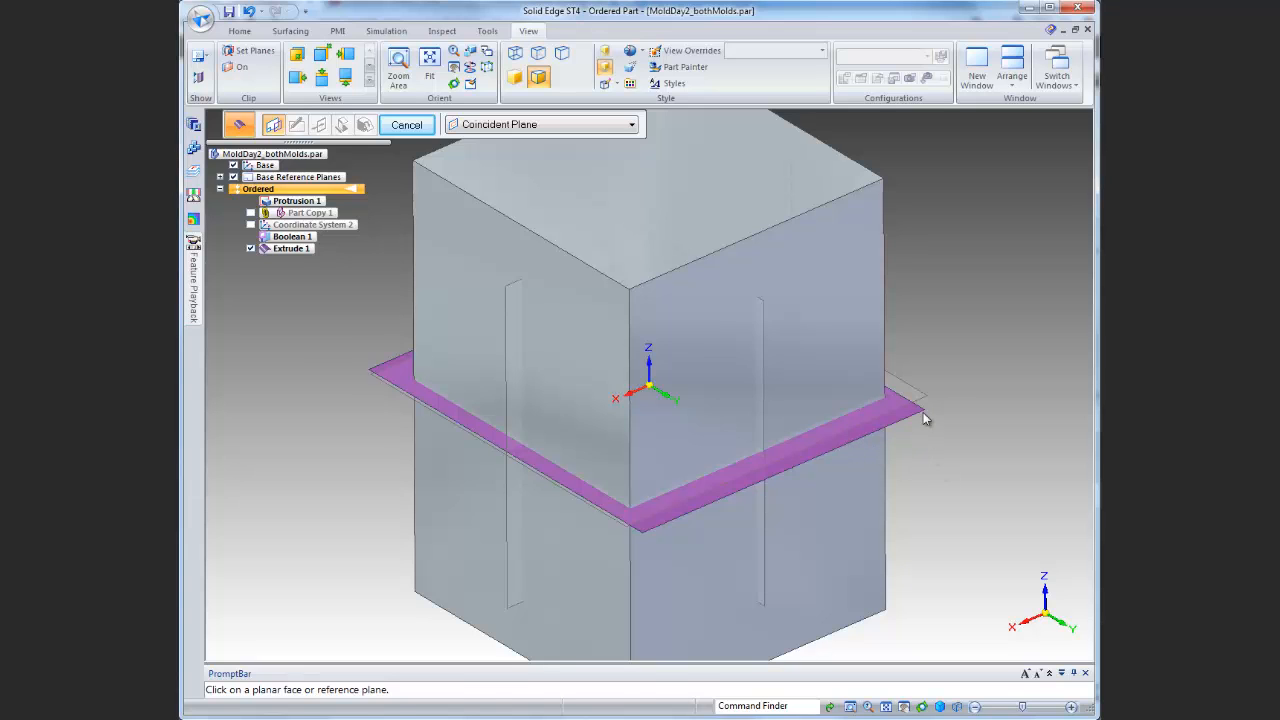
pyautogui.scroll(-2, 944, 525)
pyautogui.scroll(6, 933, 512)
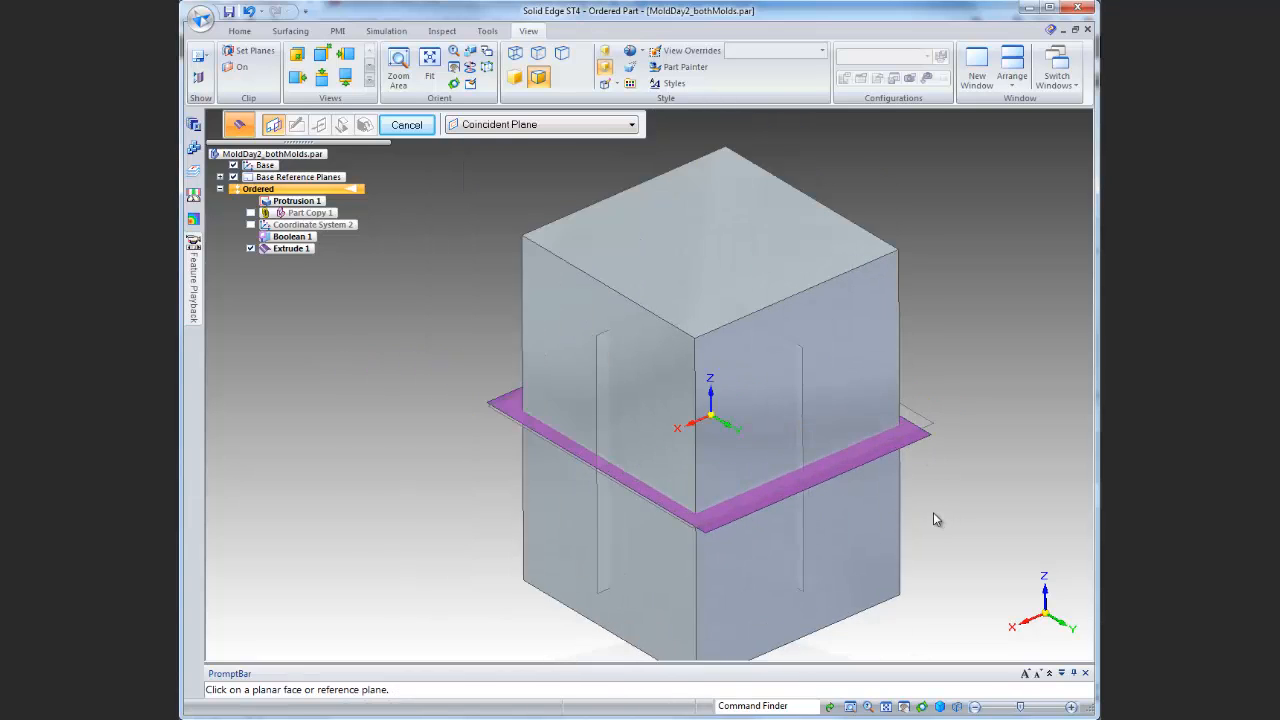
pyautogui.scroll(-5, 925, 507)
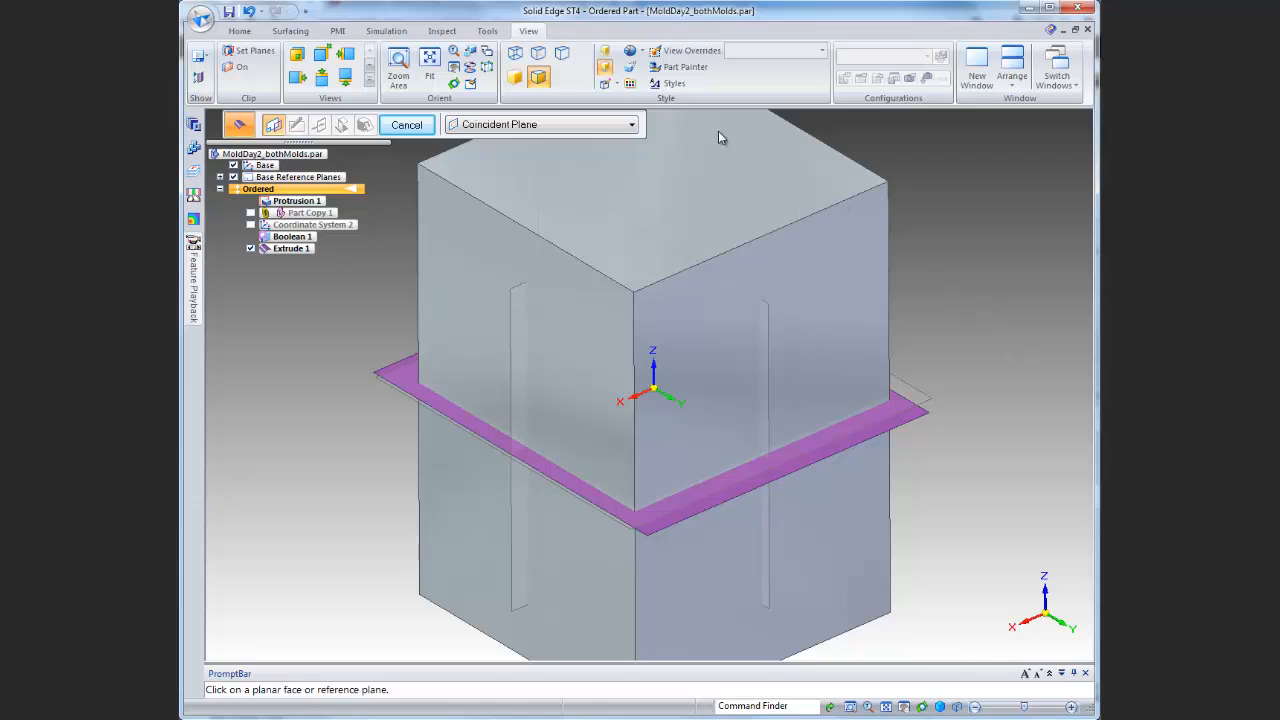
# Start the Copy surface command and display the model with visible and hidden edges
pyautogui.click(296, 34)
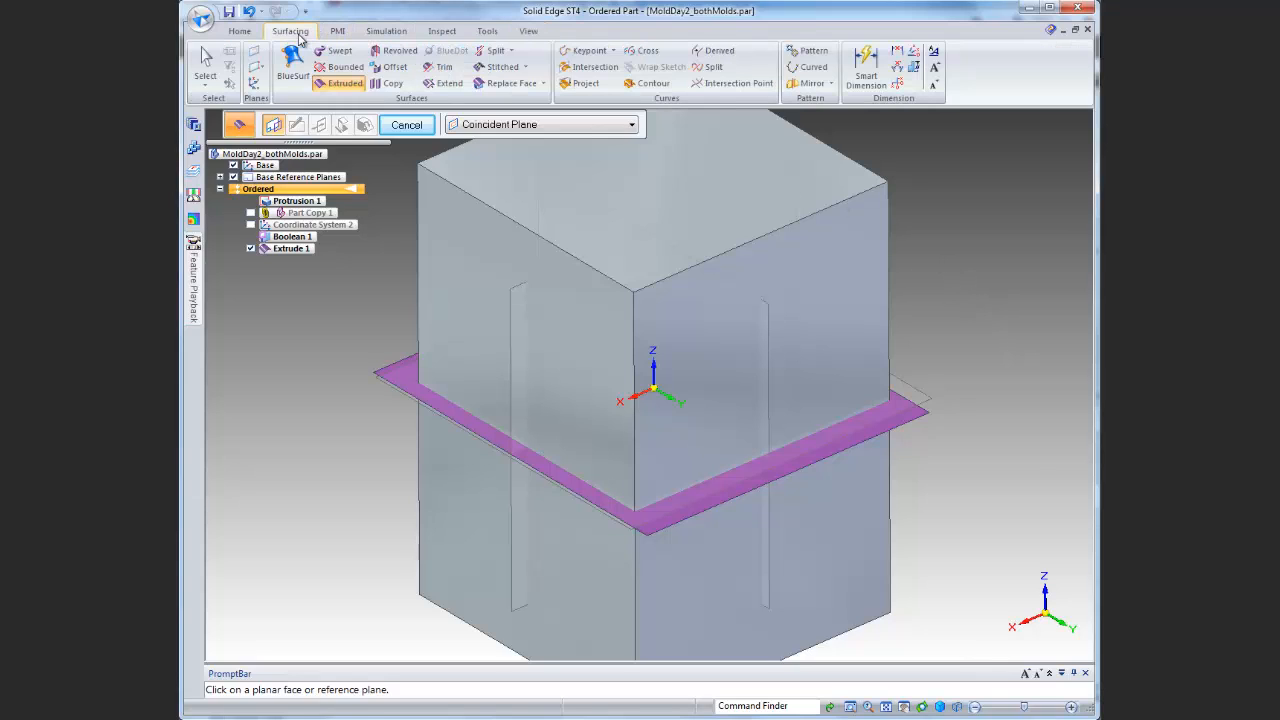
pyautogui.click(392, 86)
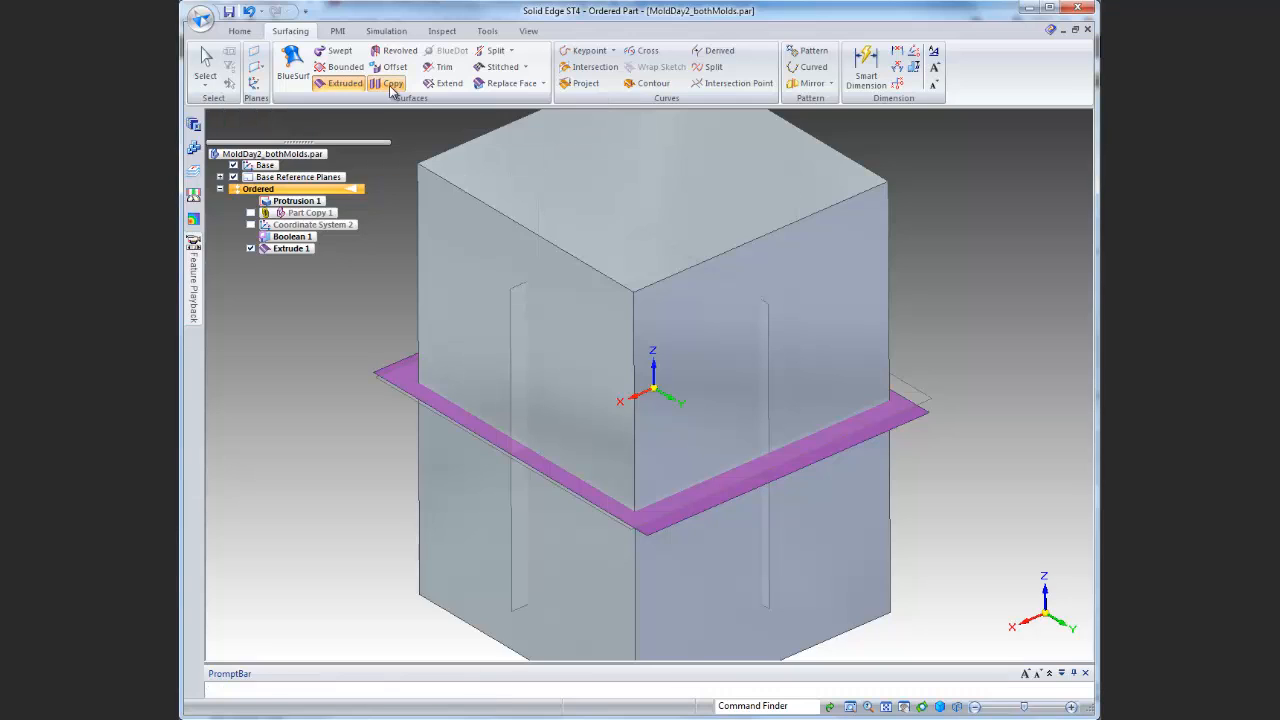
pyautogui.click(528, 31)
pyautogui.click(539, 55)
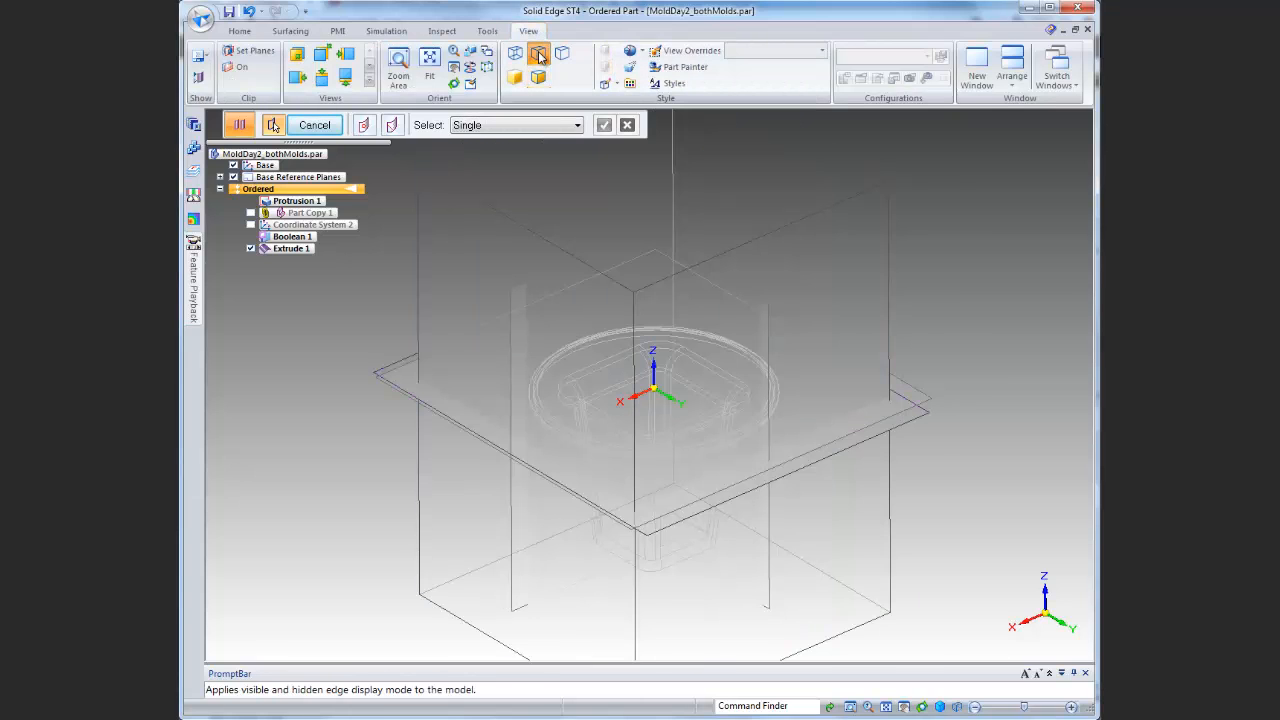
pyautogui.click(298, 35)
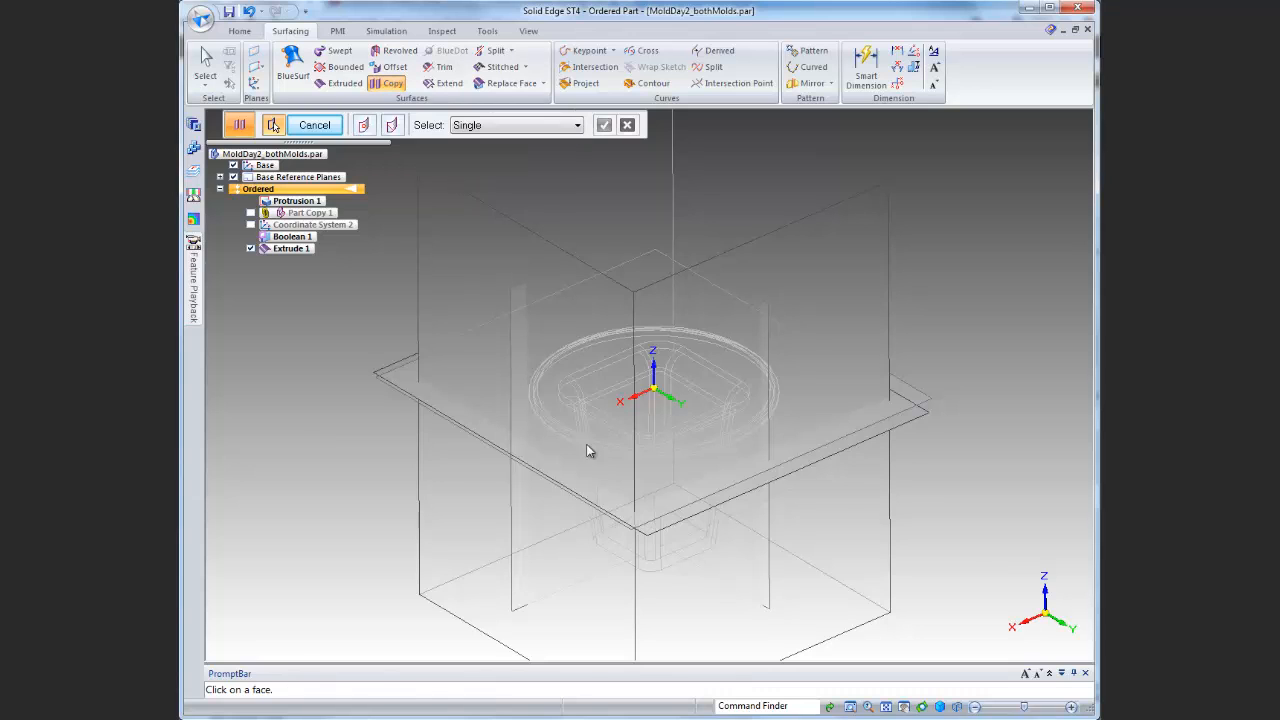
pyautogui.click(554, 130)
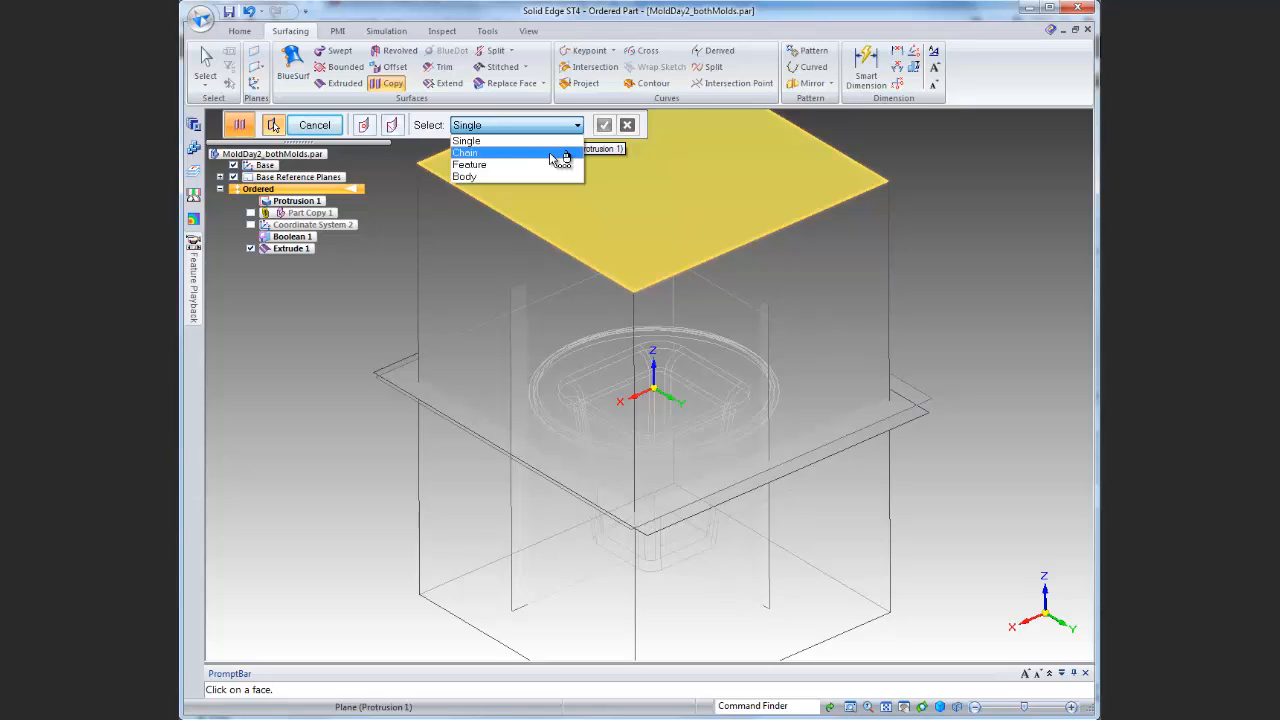
pyautogui.click(326, 331)
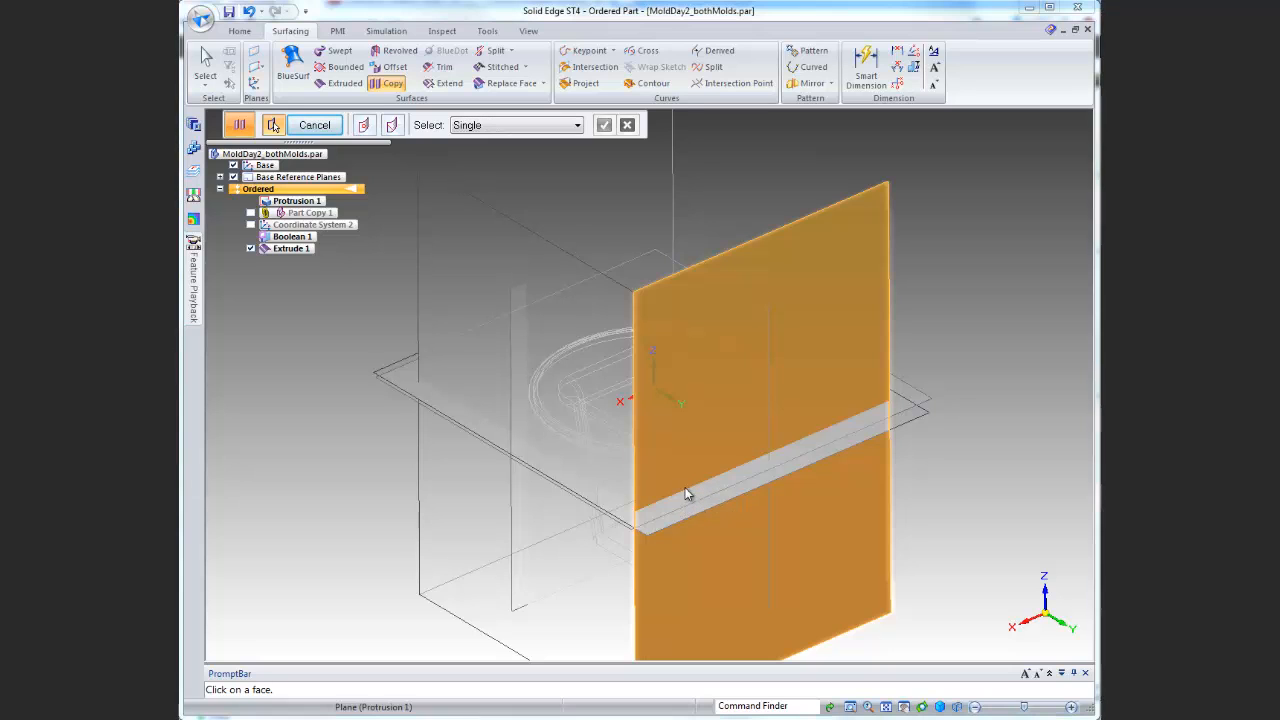
pyautogui.rightClick(697, 472)
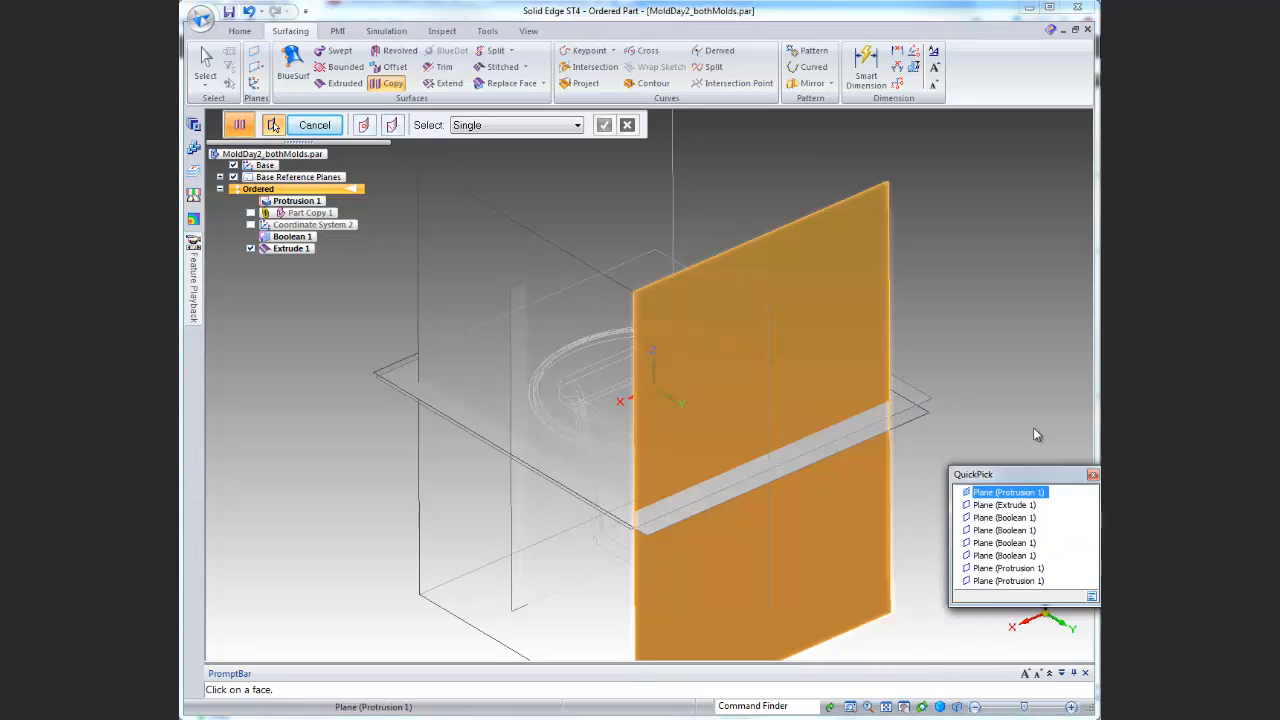
pyautogui.moveTo(1036, 475); pyautogui.dragTo(940, 319)
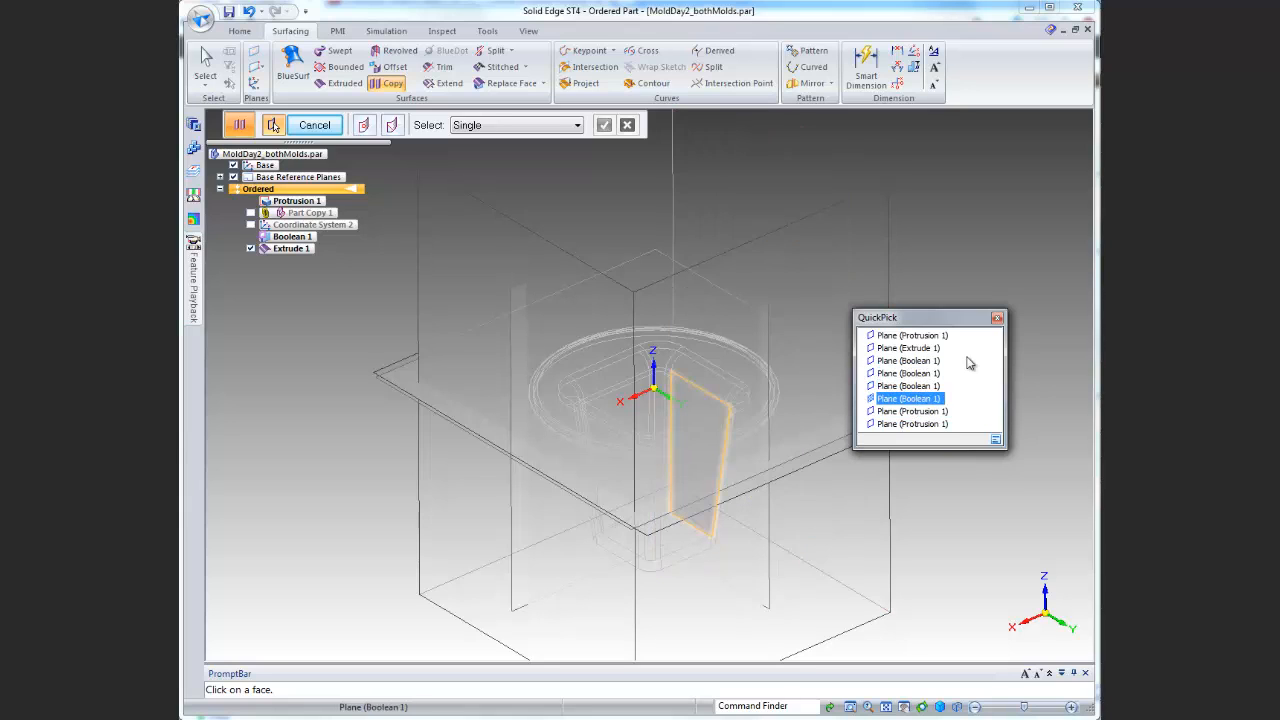
pyautogui.click(997, 318)
# Set the Copy surface selection to Chain and select the Boolean 1 face set covering the cavity's rim and side walls
pyautogui.click(542, 128)
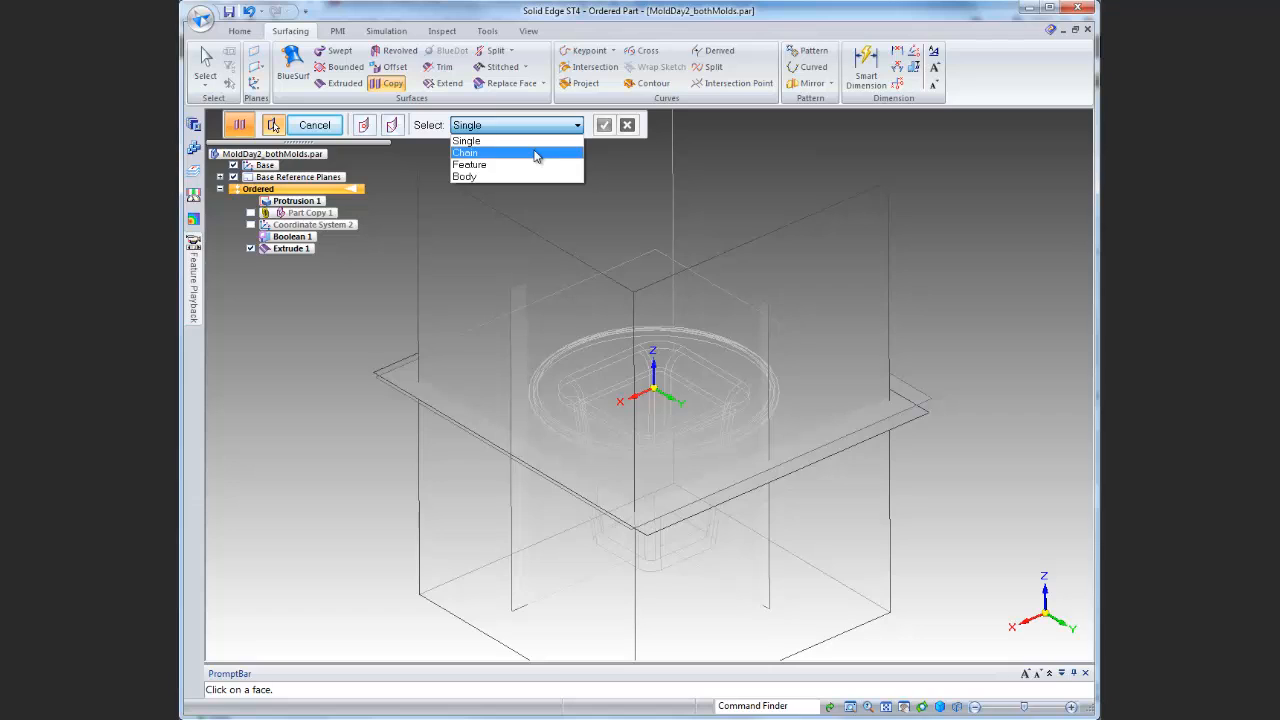
pyautogui.click(537, 153)
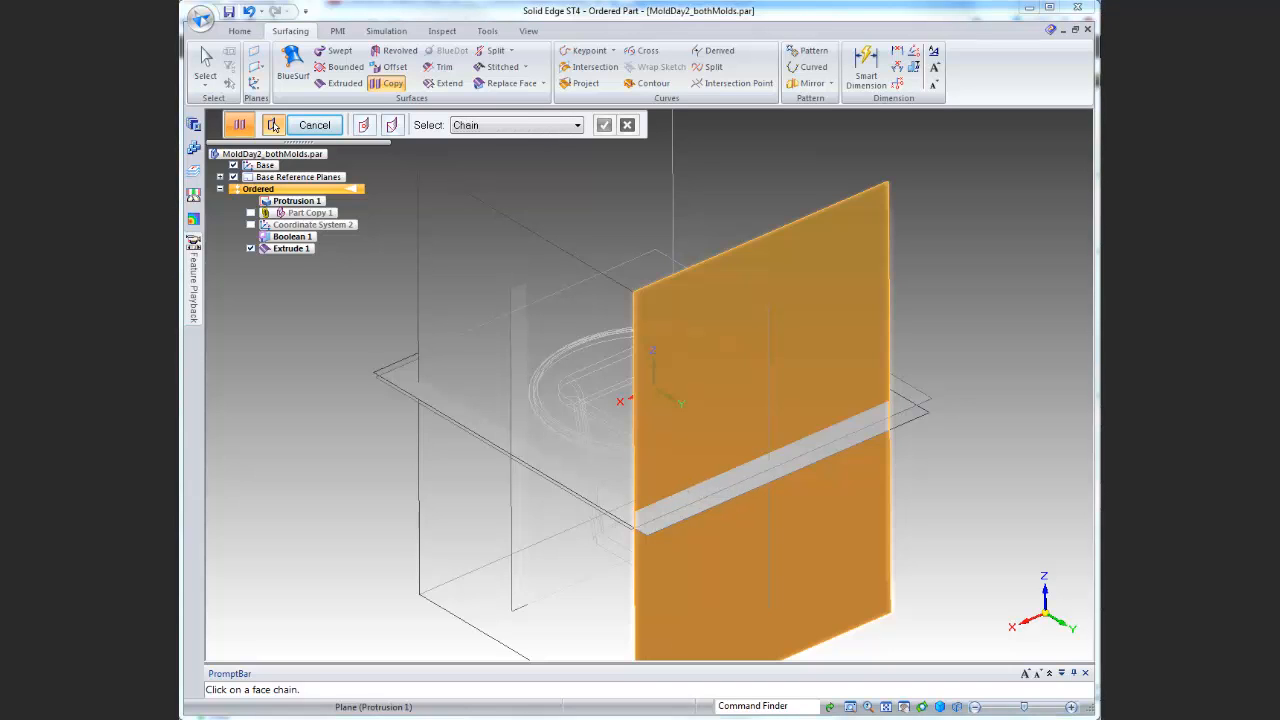
pyautogui.moveTo(1058, 714); pyautogui.dragTo(970, 295)
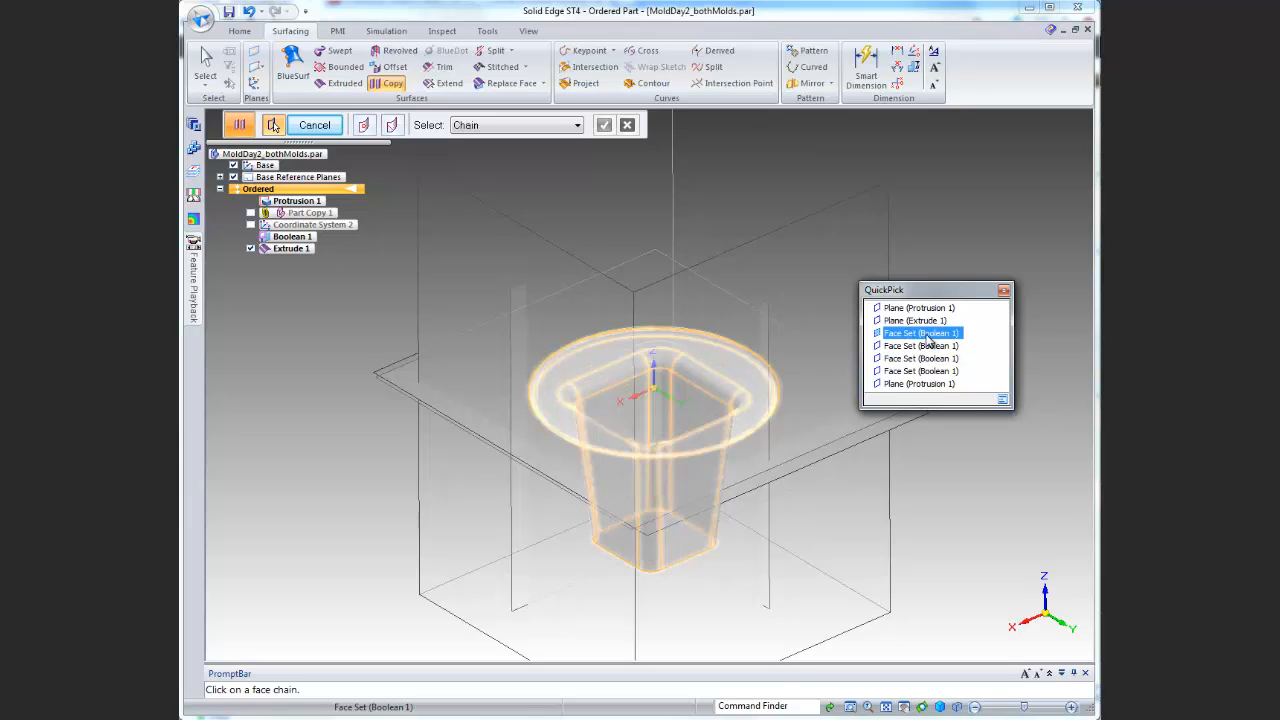
pyautogui.click(928, 340)
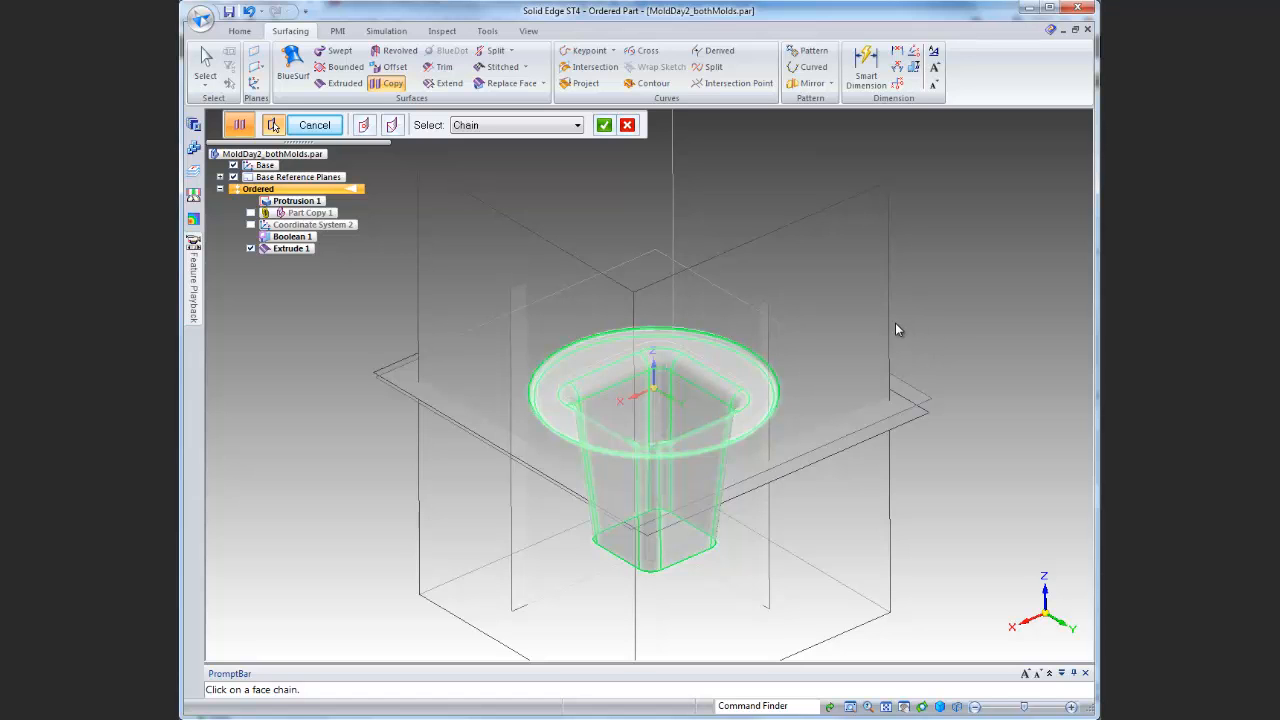
# Add the cavity's outer bottom face to the selection and finish the copied surface
pyautogui.scroll(3, 550, 516)
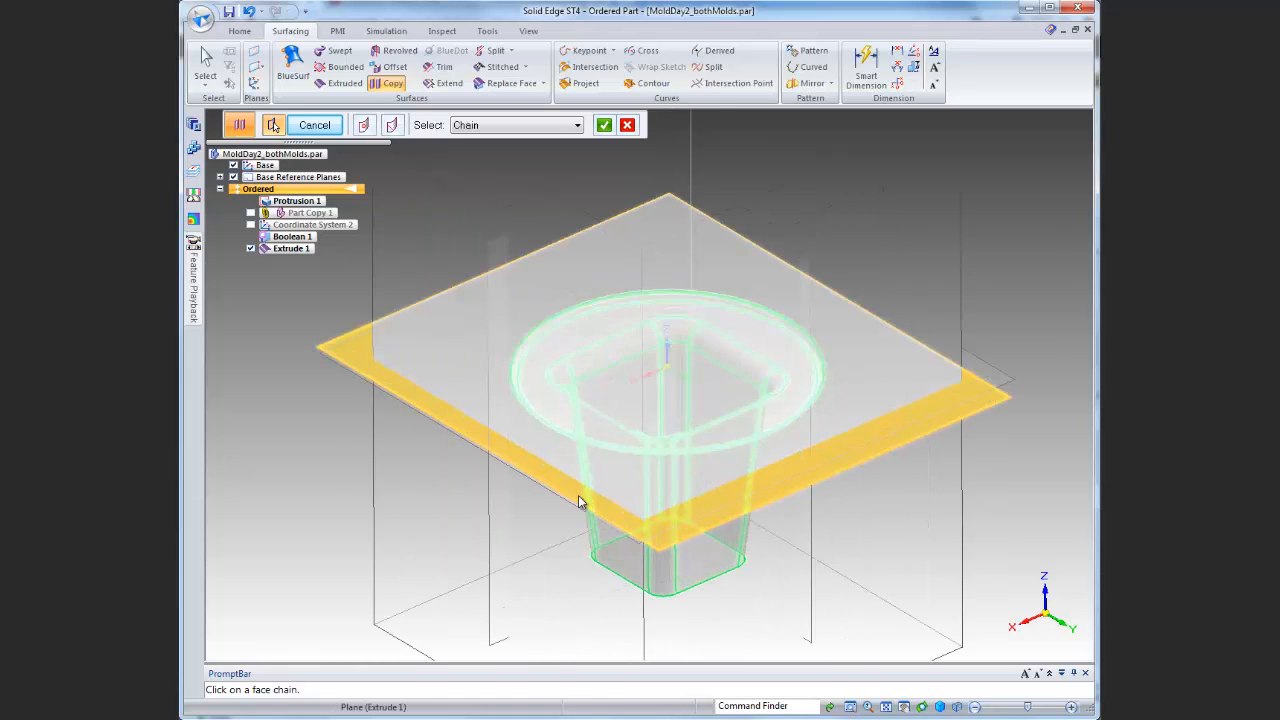
pyautogui.scroll(2, 580, 495)
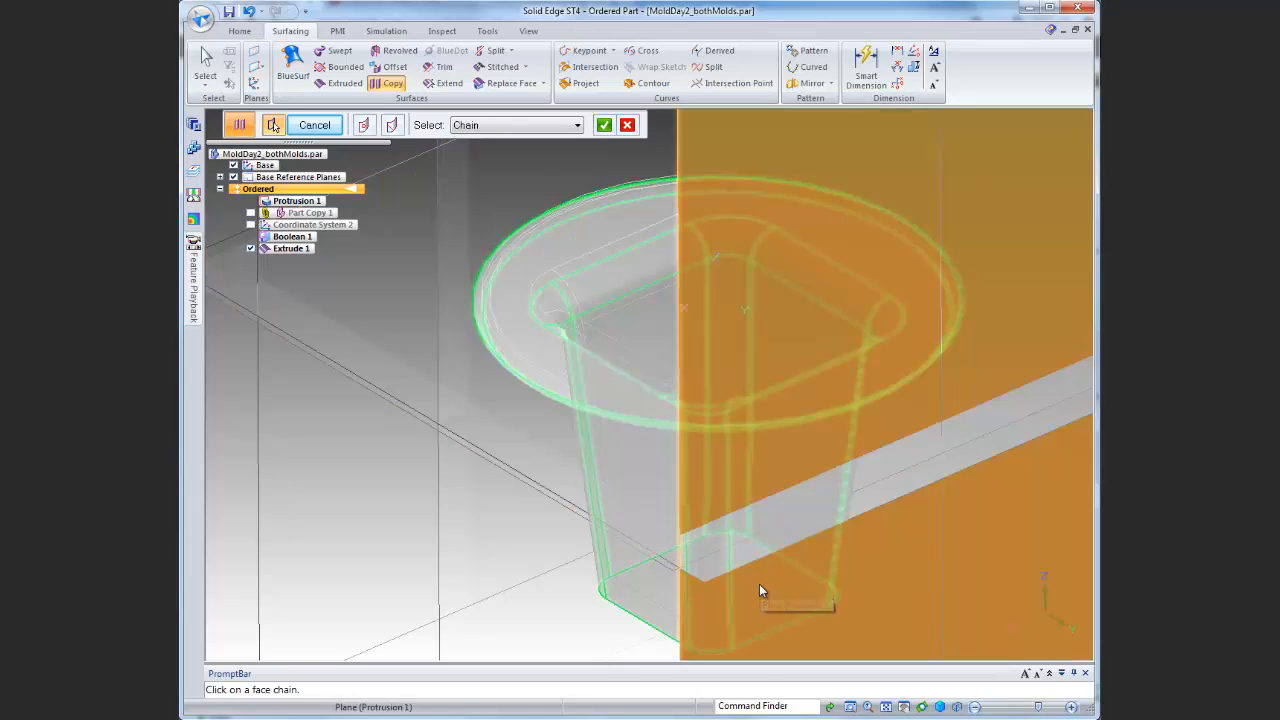
pyautogui.rightClick(1072, 402)
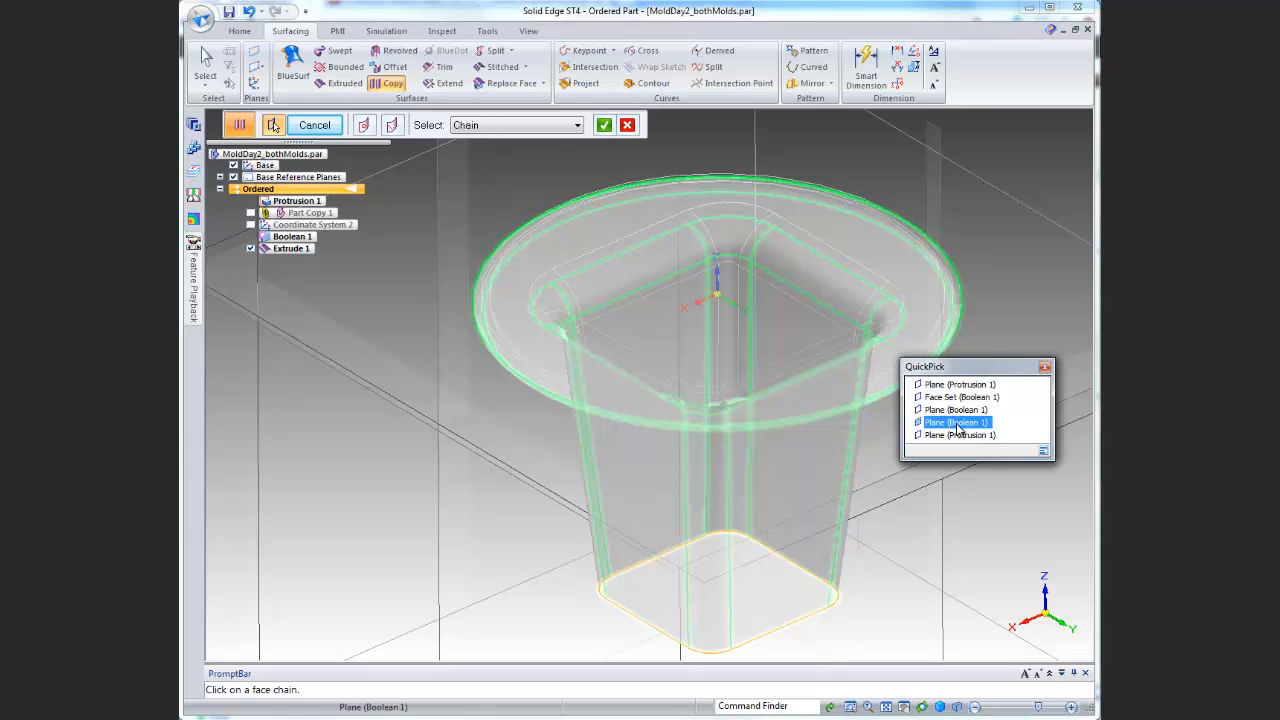
pyautogui.click(957, 423)
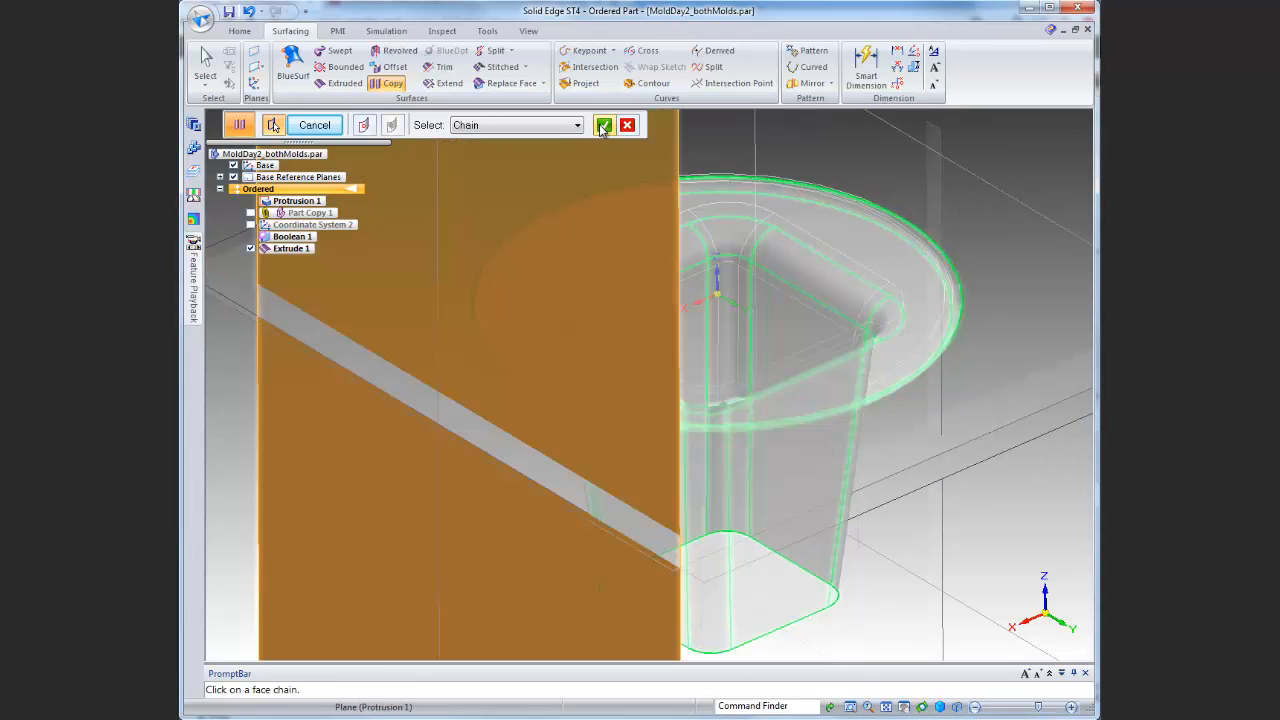
pyautogui.click(604, 125)
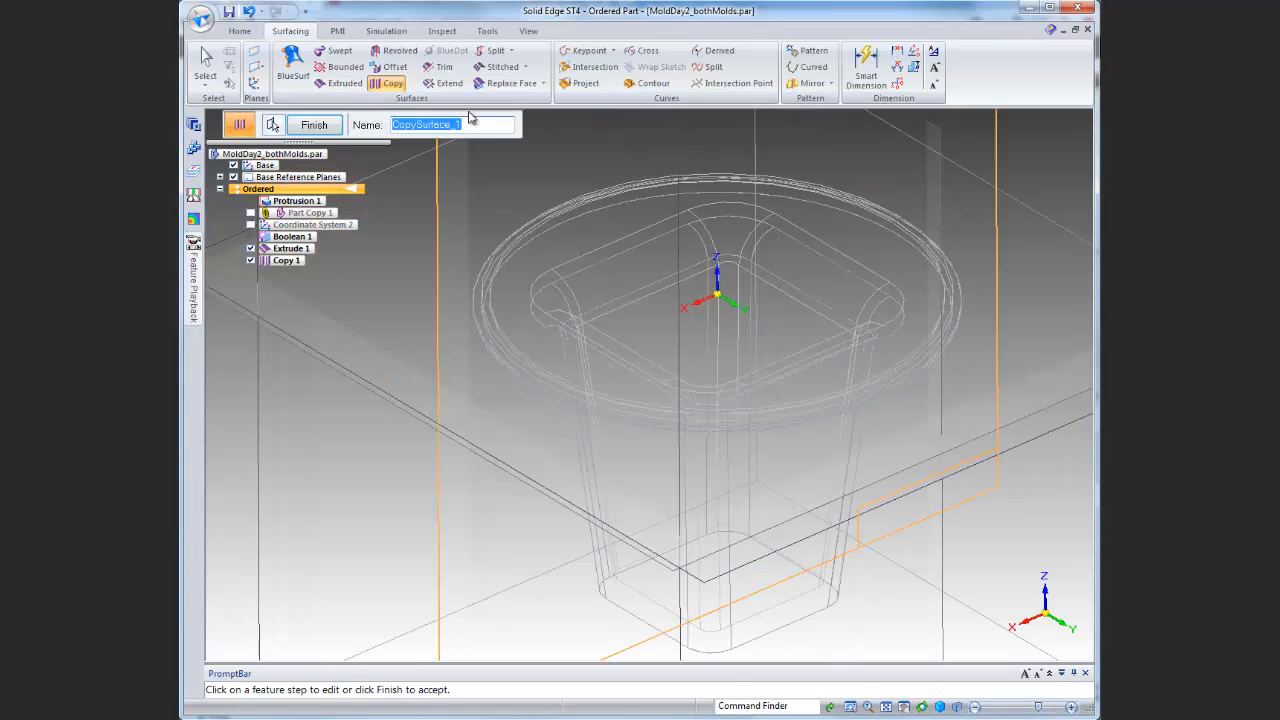
pyautogui.click(314, 126)
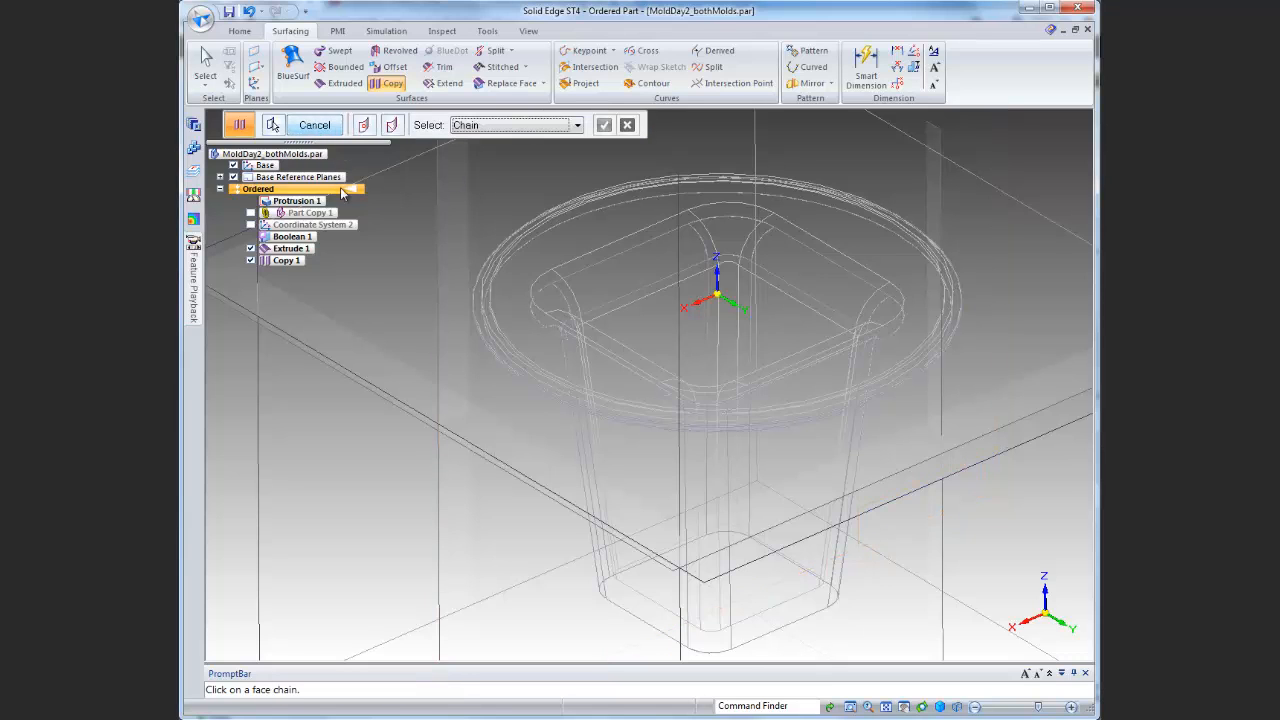
pyautogui.scroll(3, 508, 268)
pyautogui.scroll(-4, 580, 286)
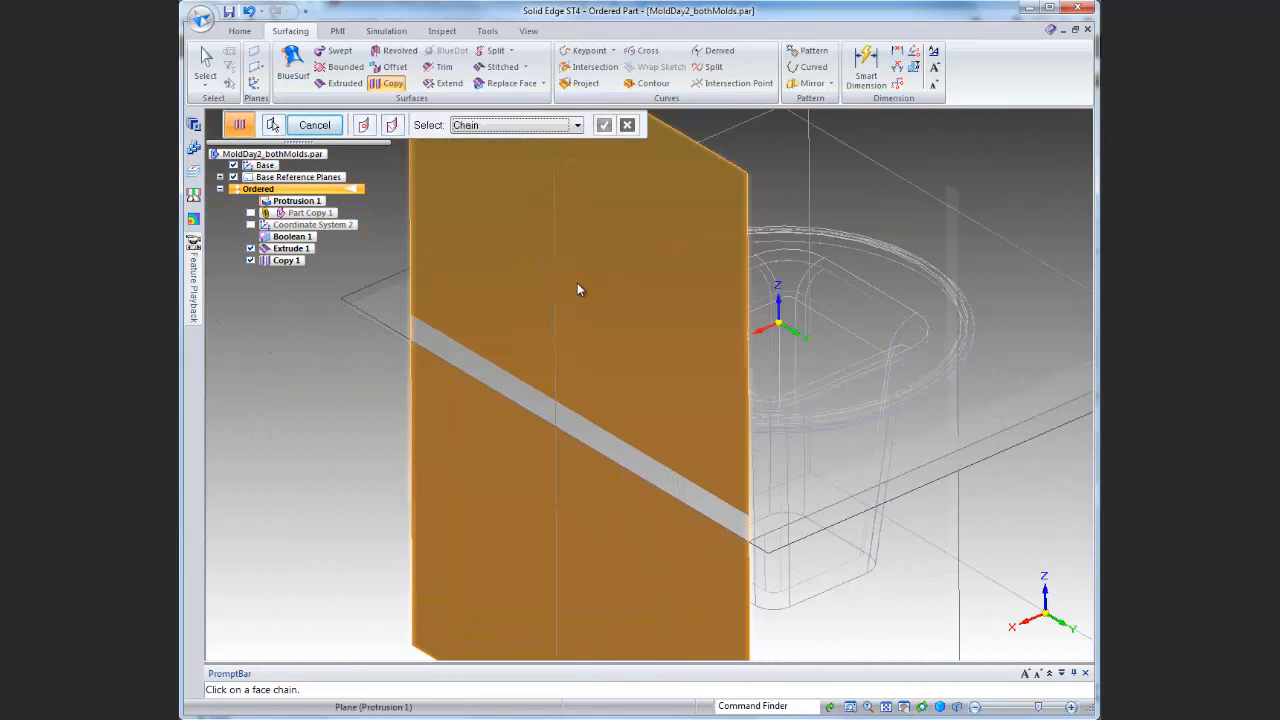
pyautogui.scroll(-3, 354, 391)
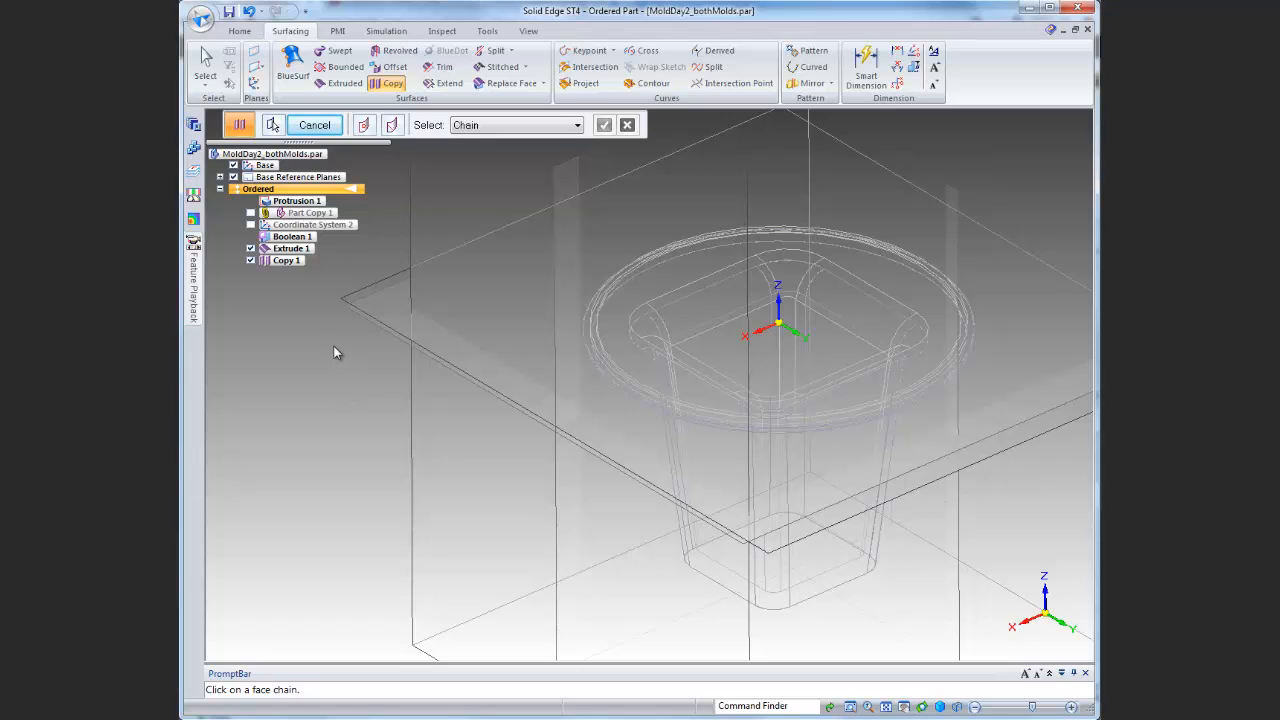
pyautogui.click(205, 60)
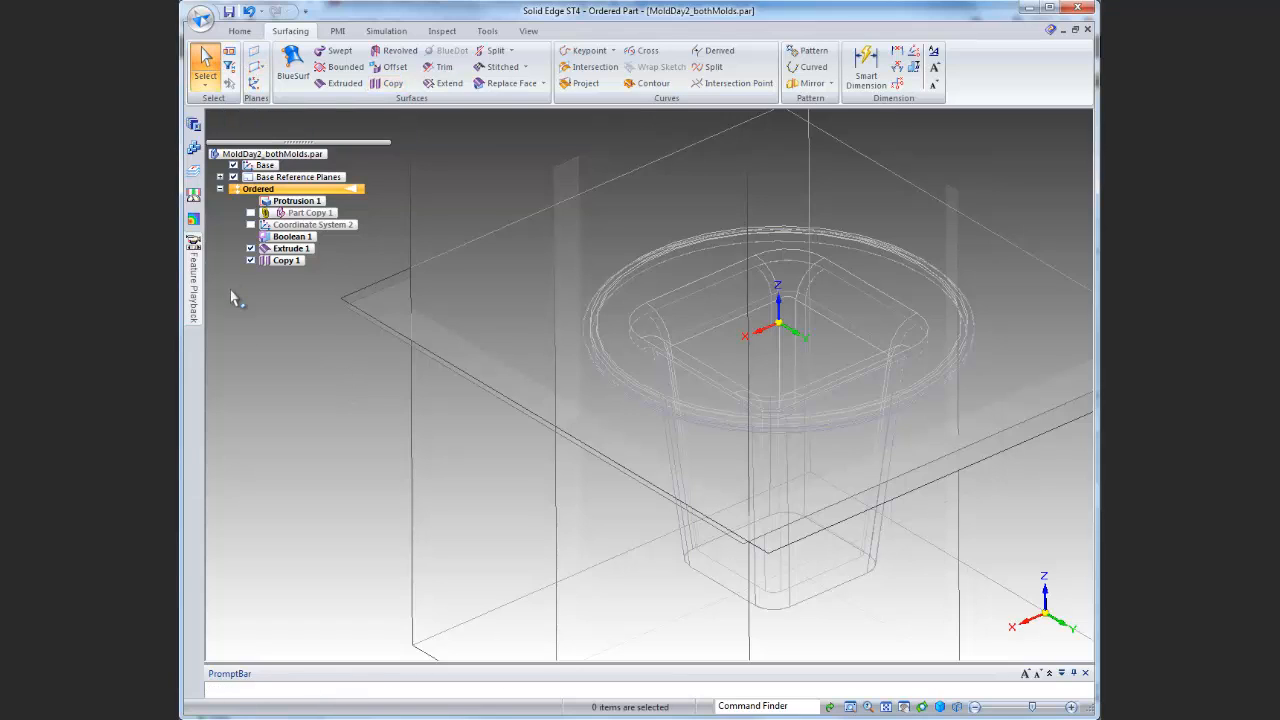
# Switch the display to shaded with visible edges and show only the copied cavity surface
pyautogui.click(528, 31)
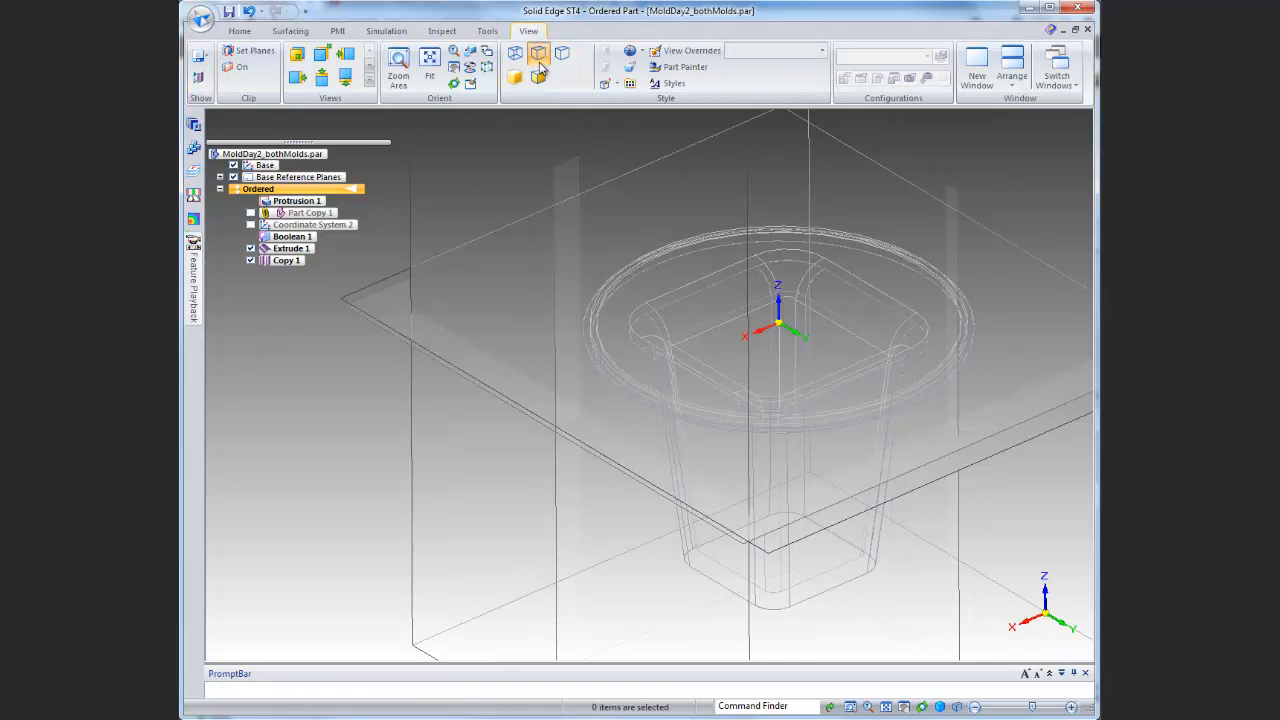
pyautogui.click(538, 77)
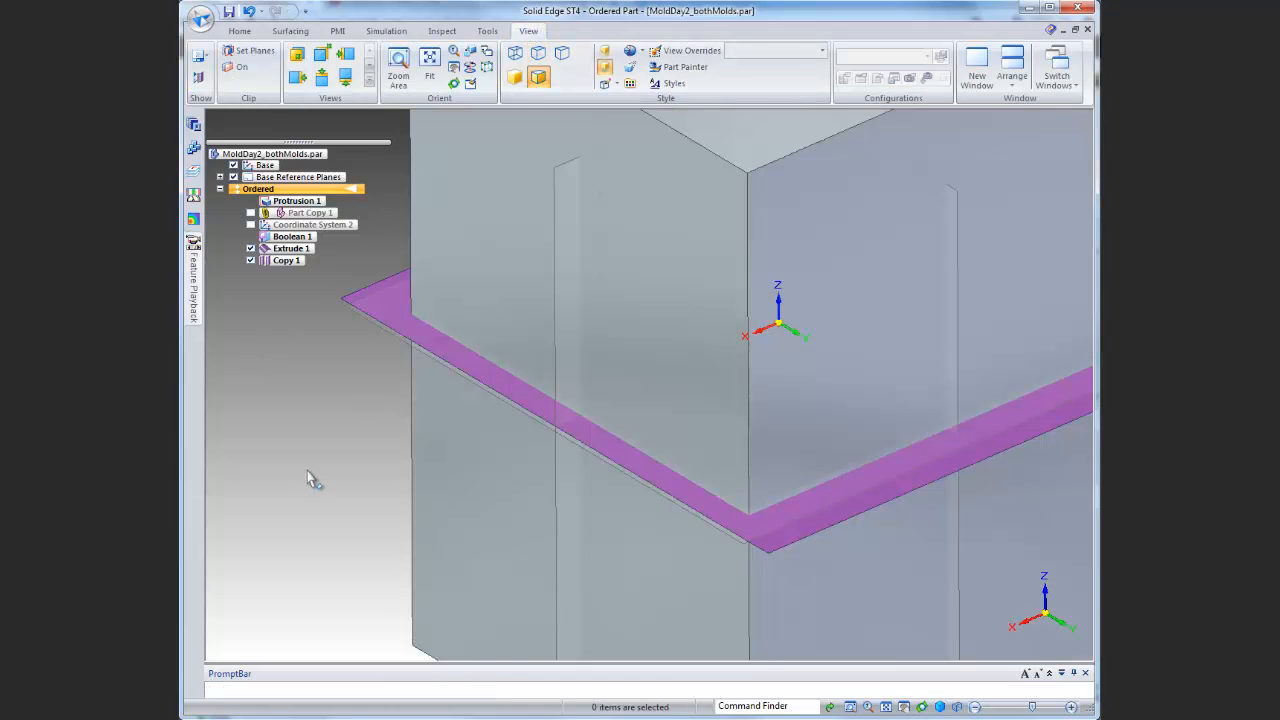
pyautogui.scroll(-5, 311, 477)
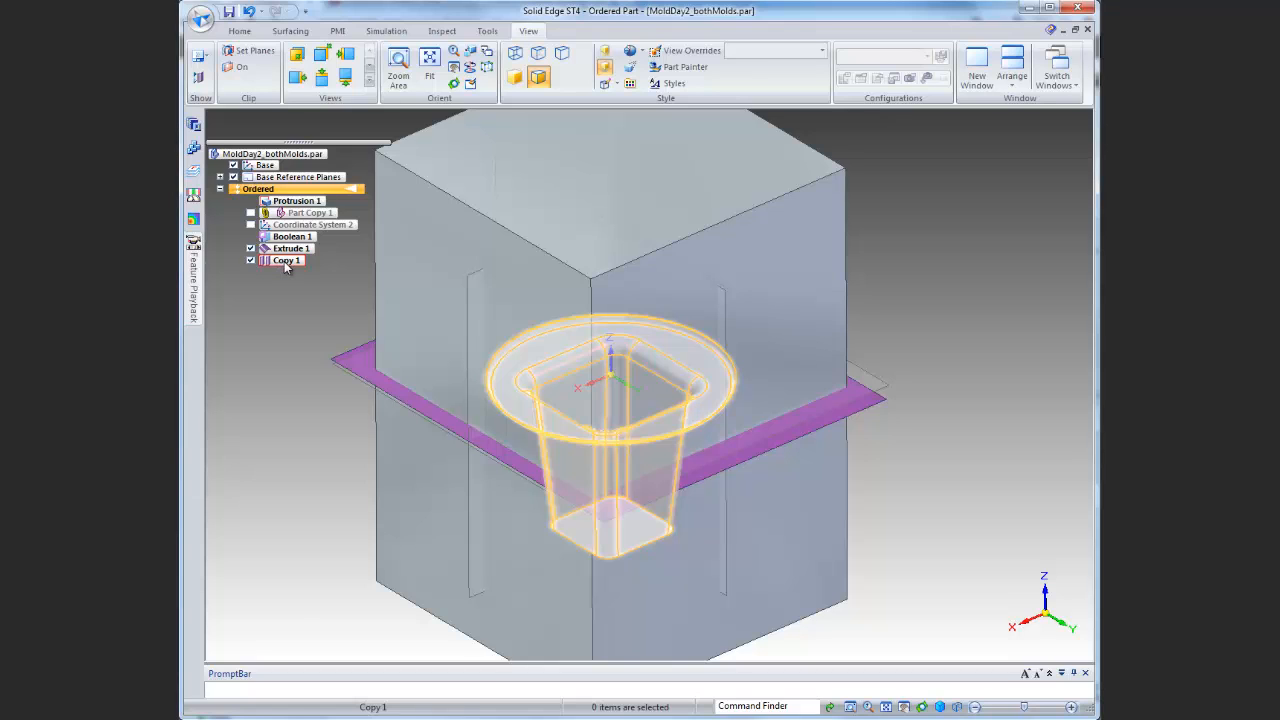
pyautogui.rightClick(284, 261)
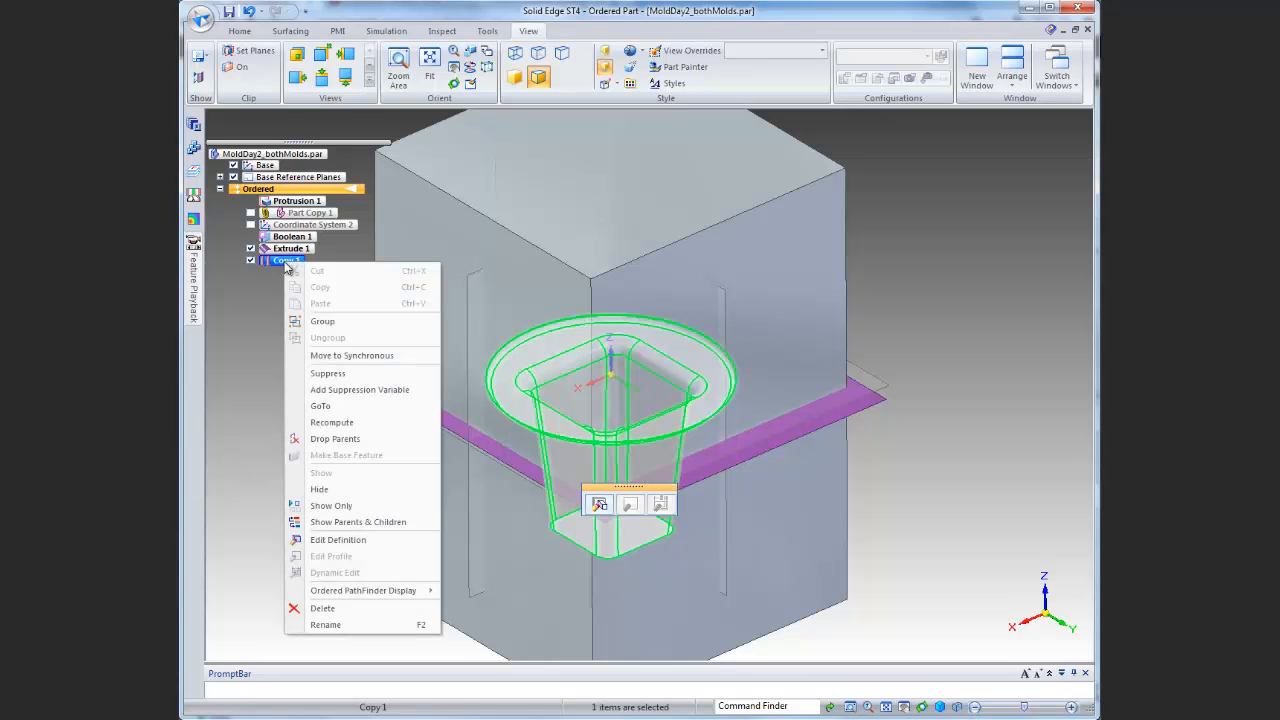
pyautogui.click(379, 505)
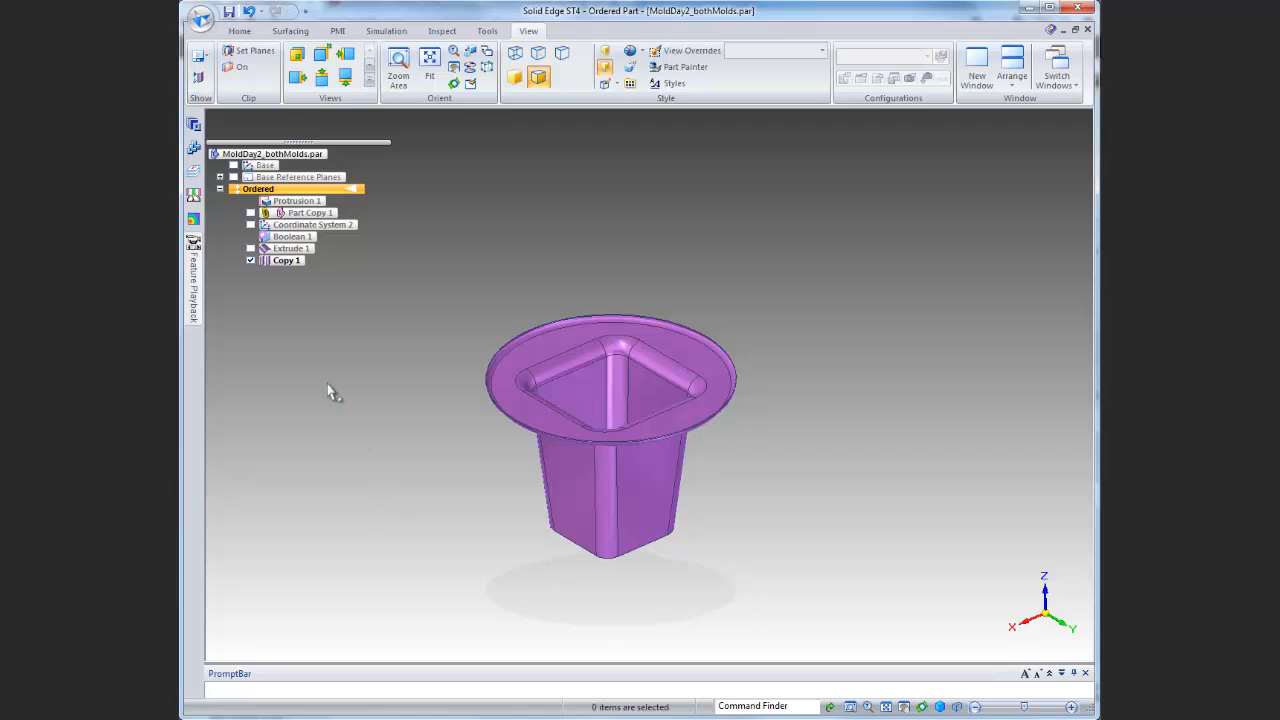
# Select the extruded parting surface together with the copied cavity surface and show only these two surfaces
pyautogui.click(286, 260)
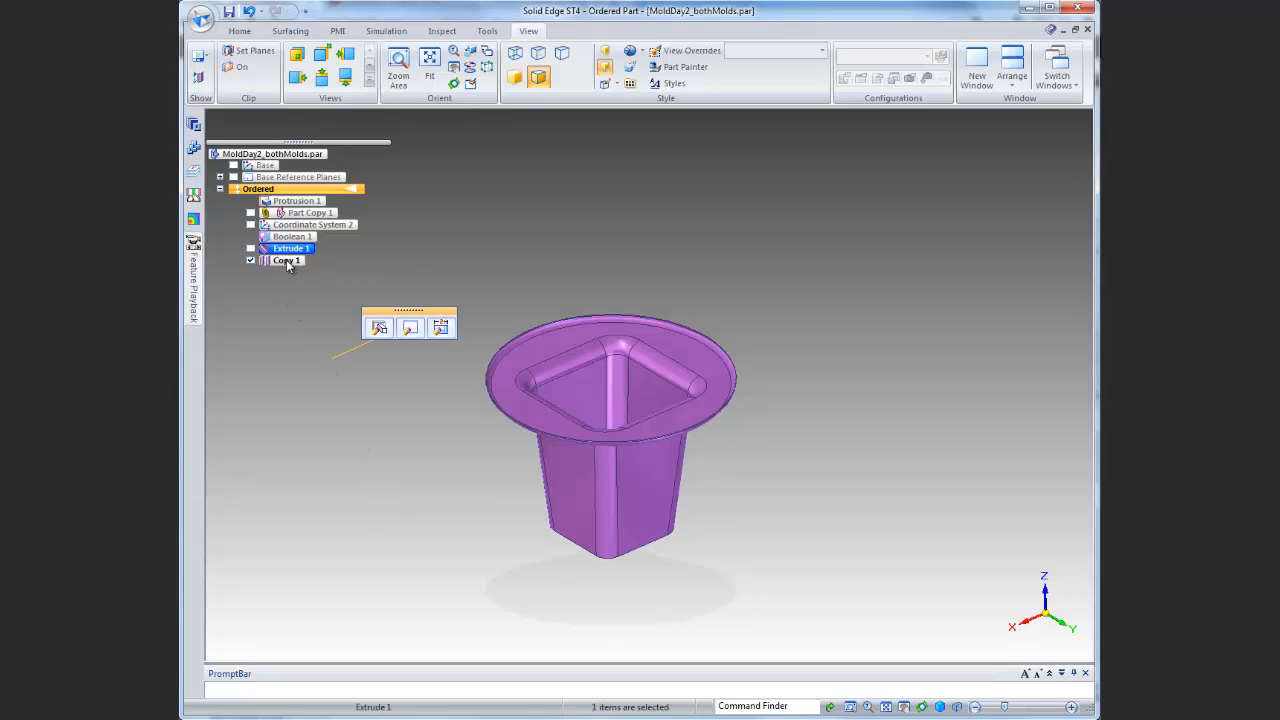
pyautogui.rightClick(288, 262)
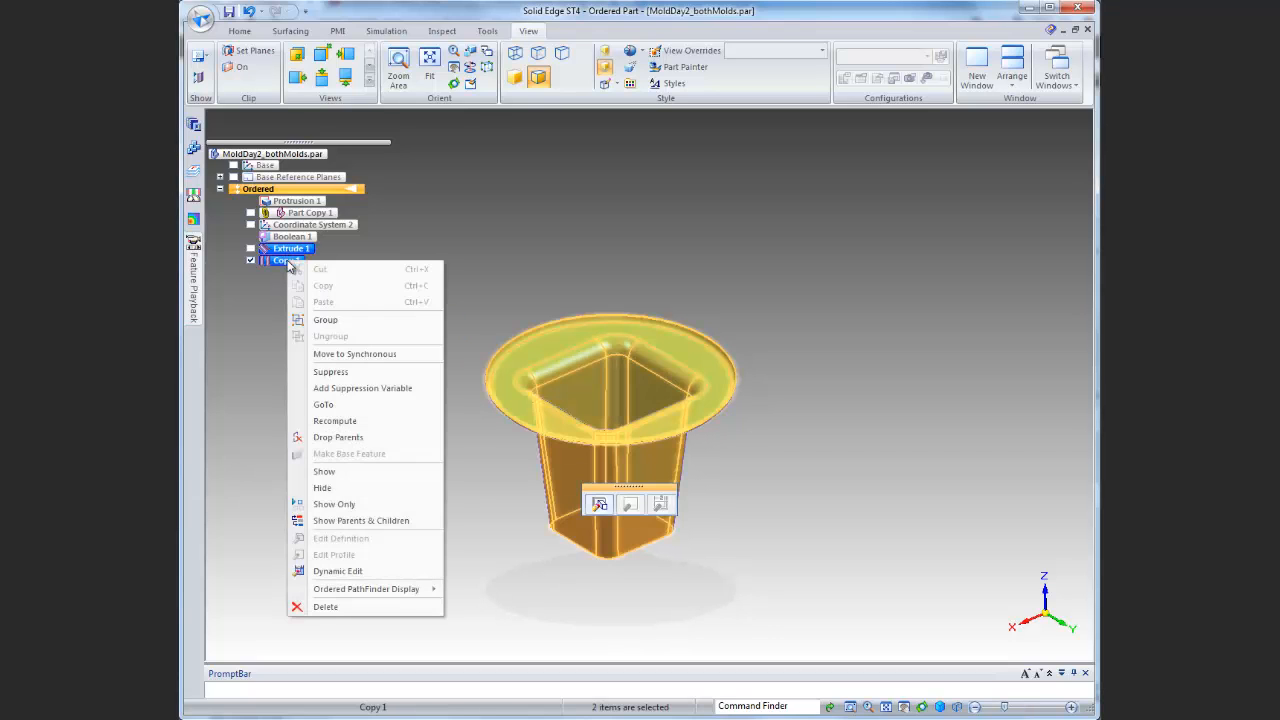
pyautogui.click(376, 505)
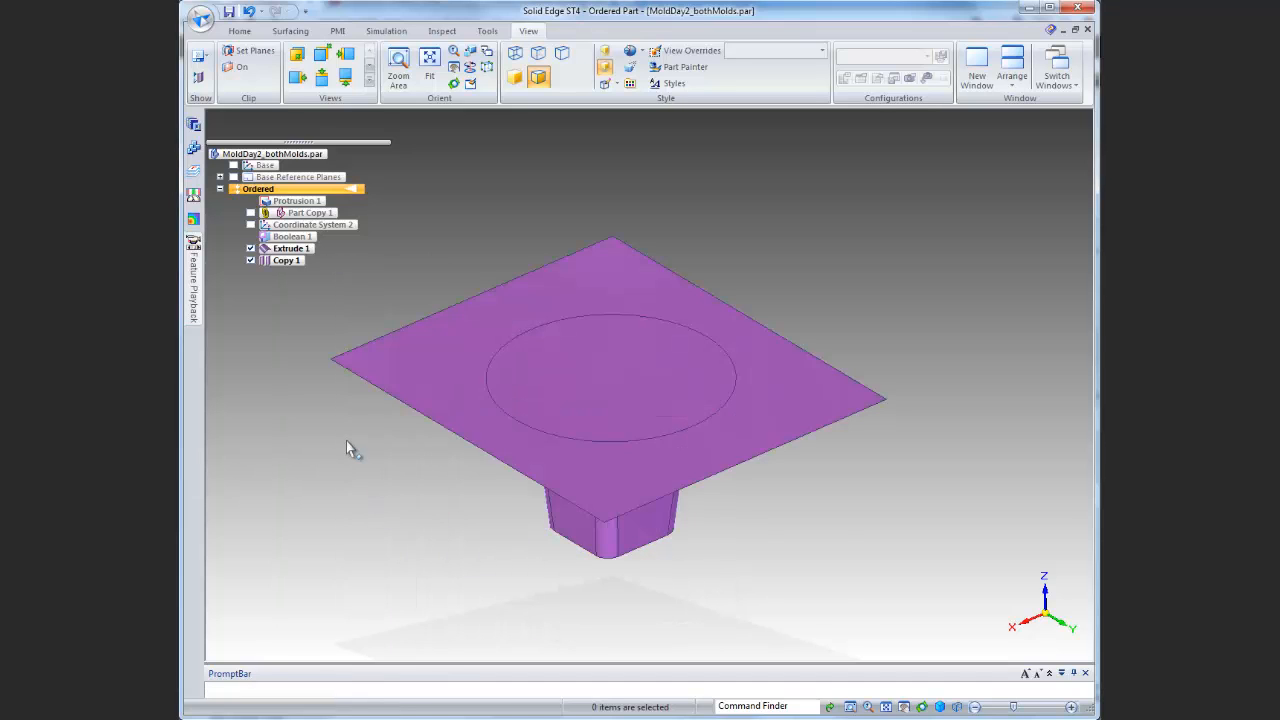
pyautogui.moveTo(378, 442); pyautogui.dragTo(409, 351, button='middle')
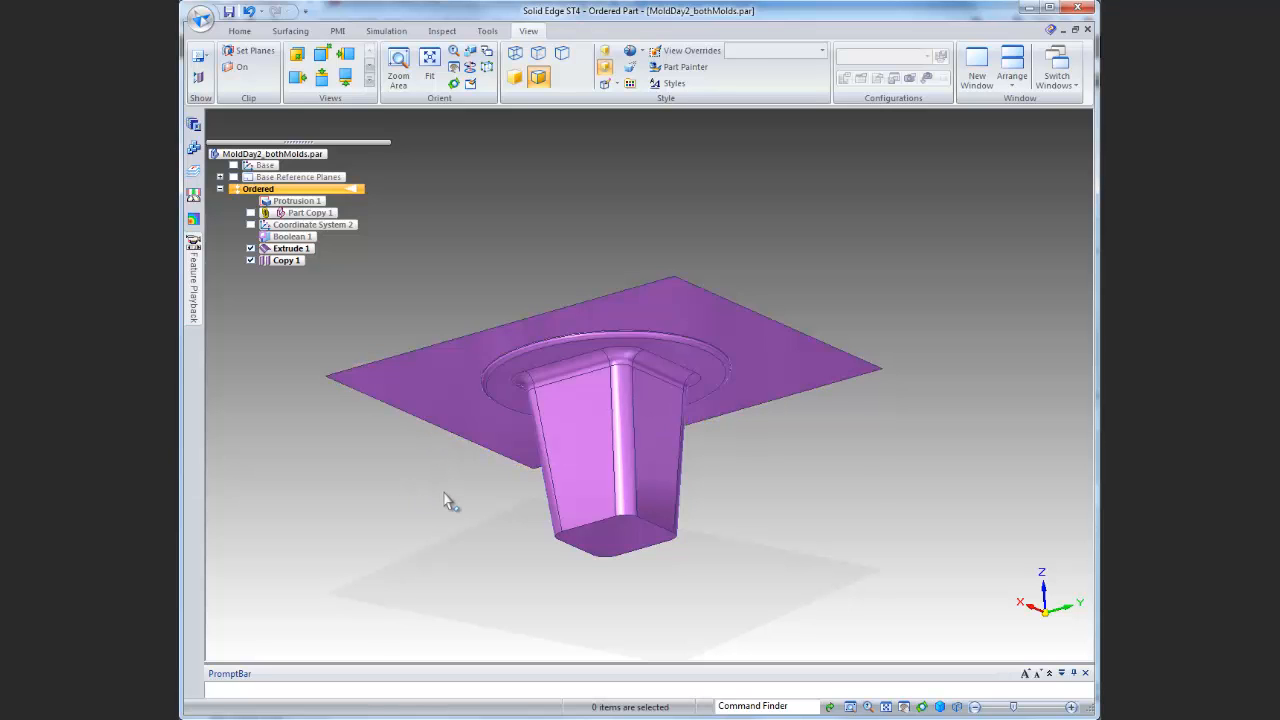
pyautogui.moveTo(449, 503); pyautogui.dragTo(529, 509, button='middle')
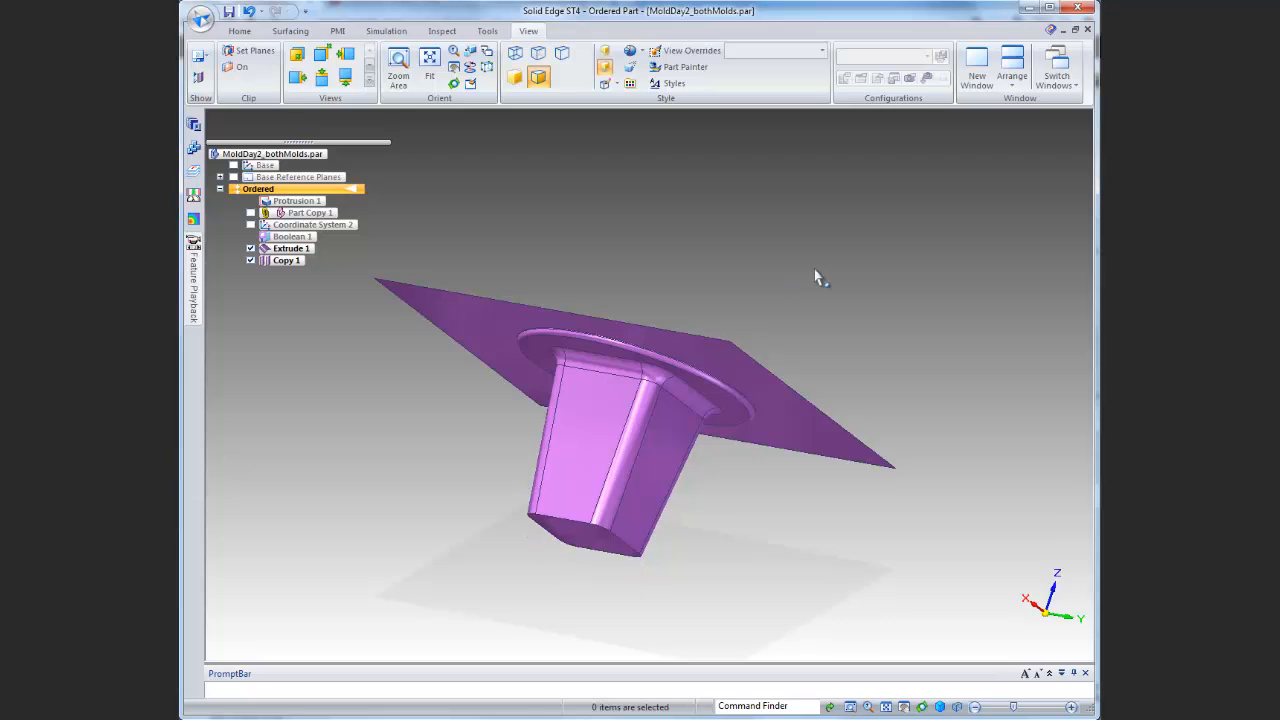
pyautogui.moveTo(790, 272); pyautogui.dragTo(517, 251, button='middle')
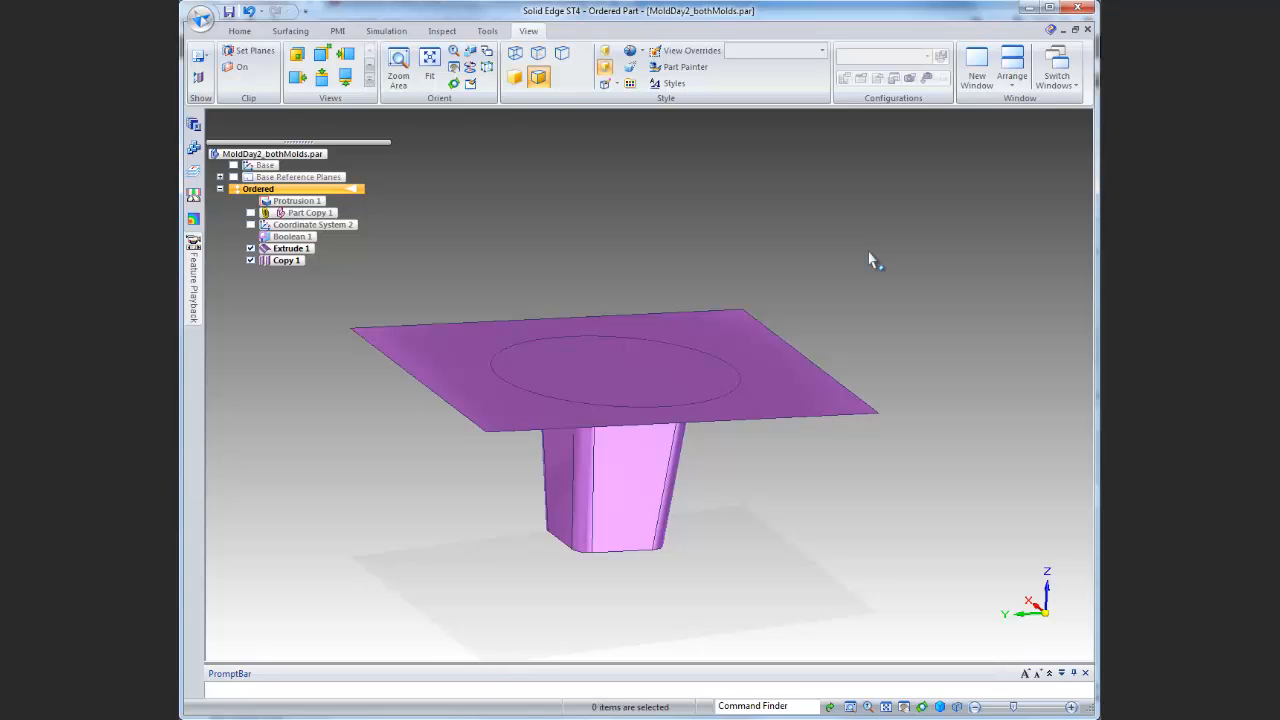
# Start the surface Trim command with the selection set to Body and accept the extruded parting surface as the body to trim
pyautogui.click(290, 31)
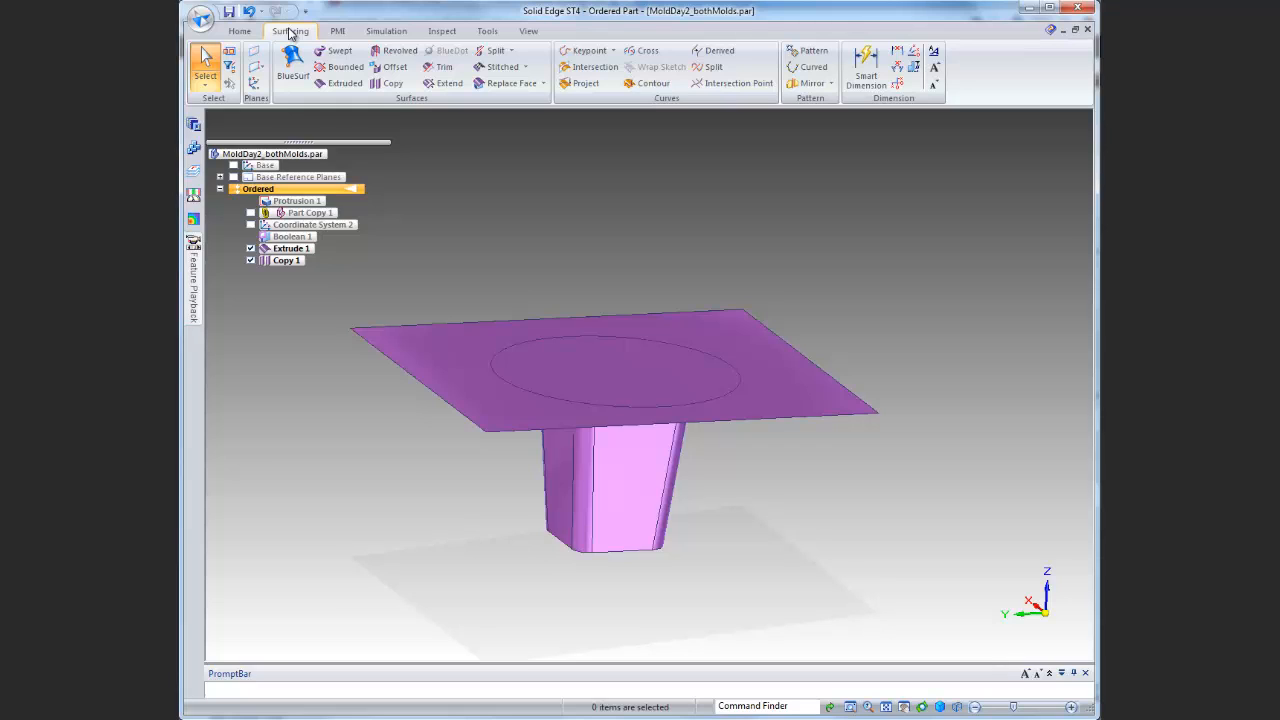
pyautogui.click(435, 70)
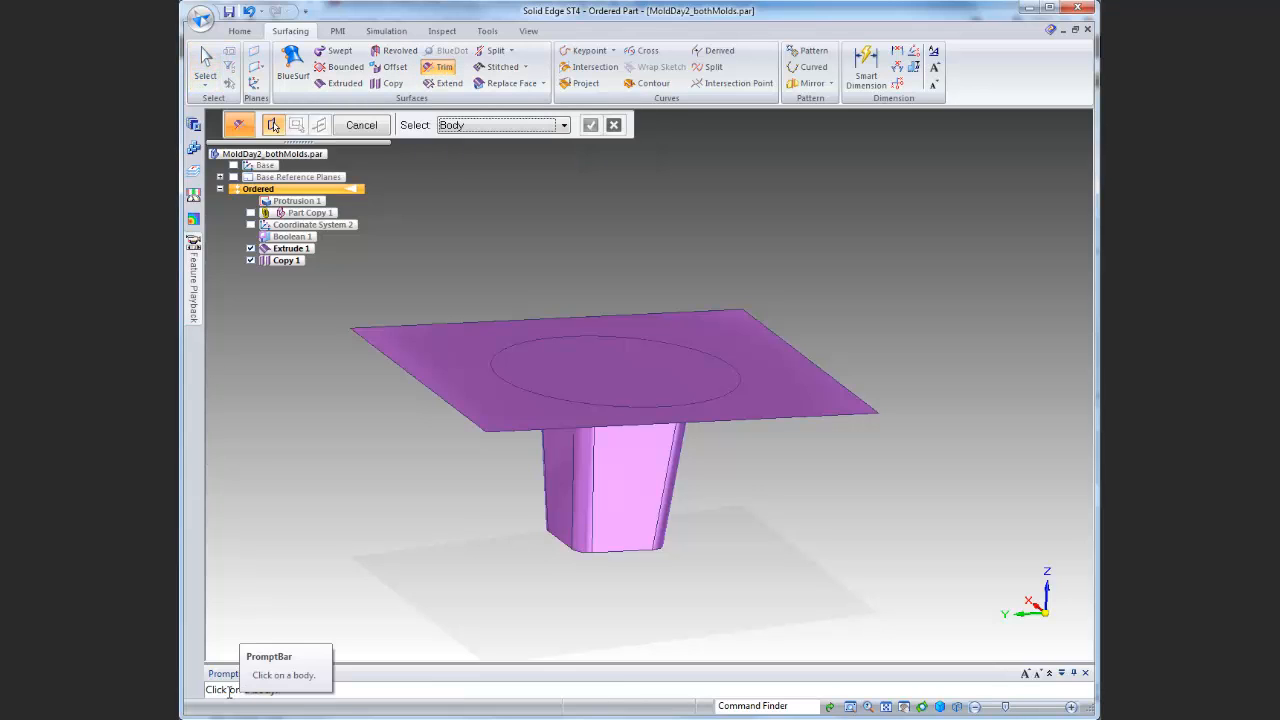
pyautogui.click(538, 127)
pyautogui.click(473, 164)
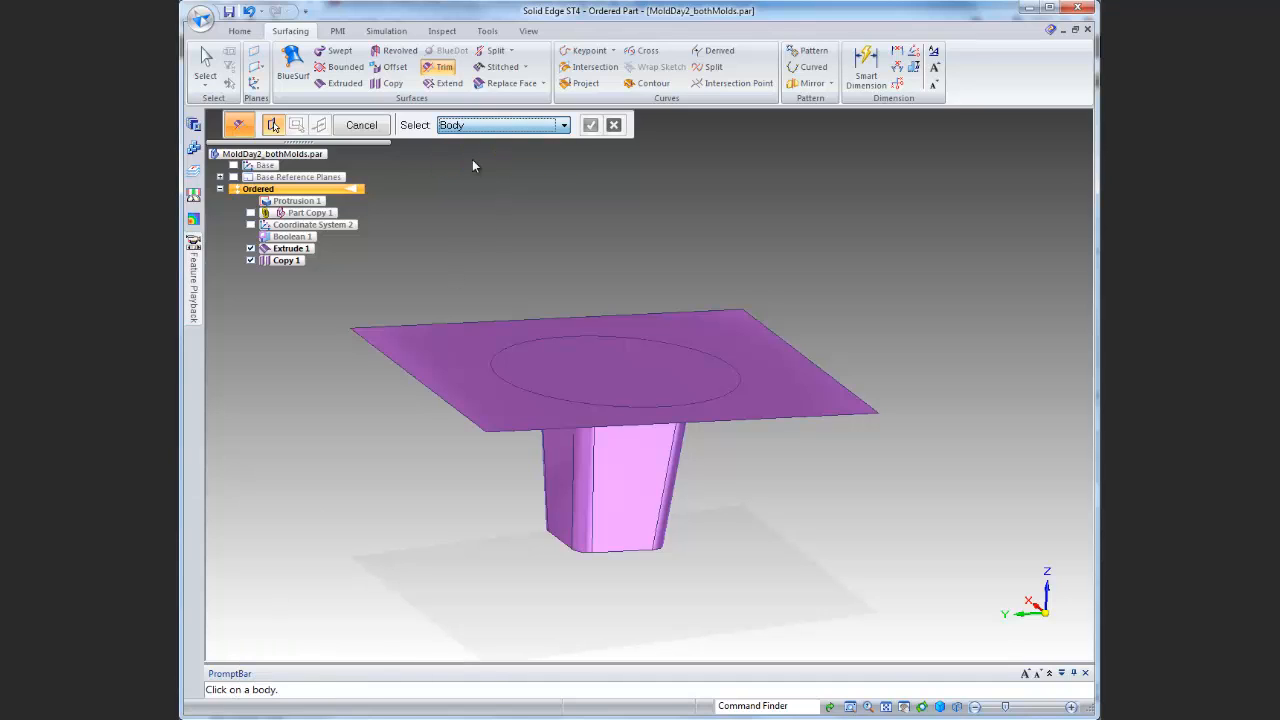
pyautogui.click(421, 343)
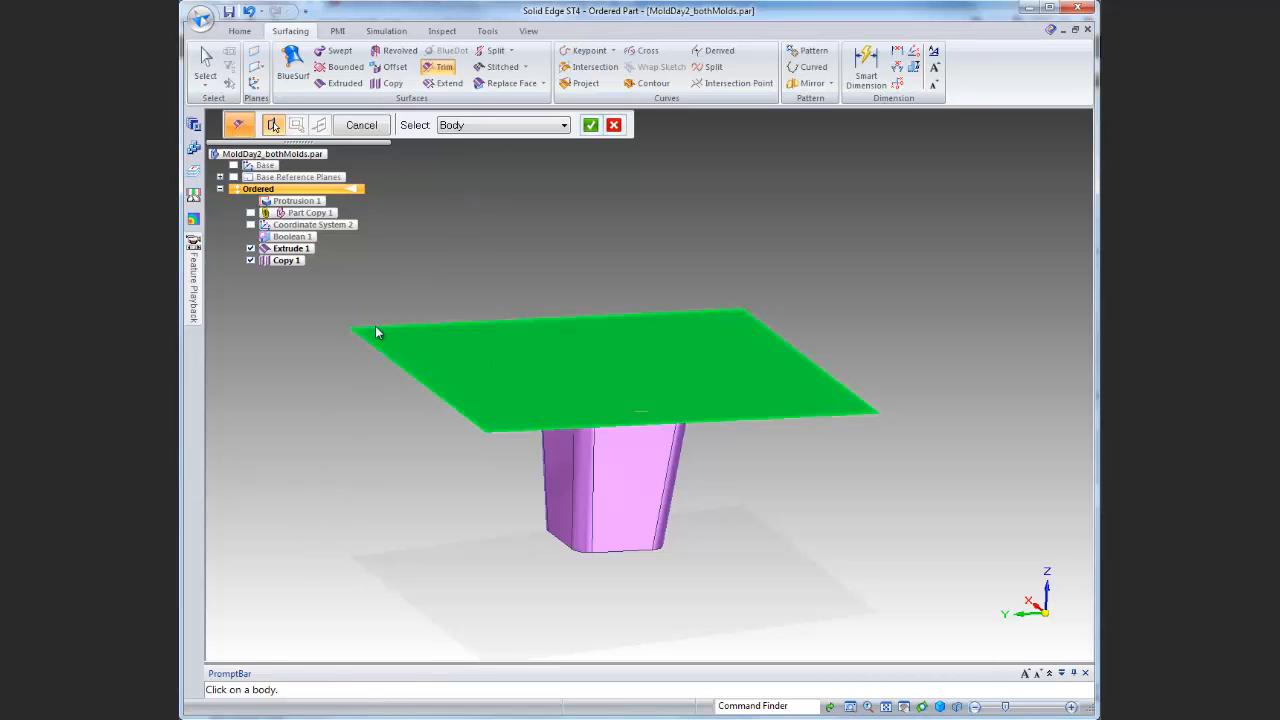
pyautogui.click(590, 126)
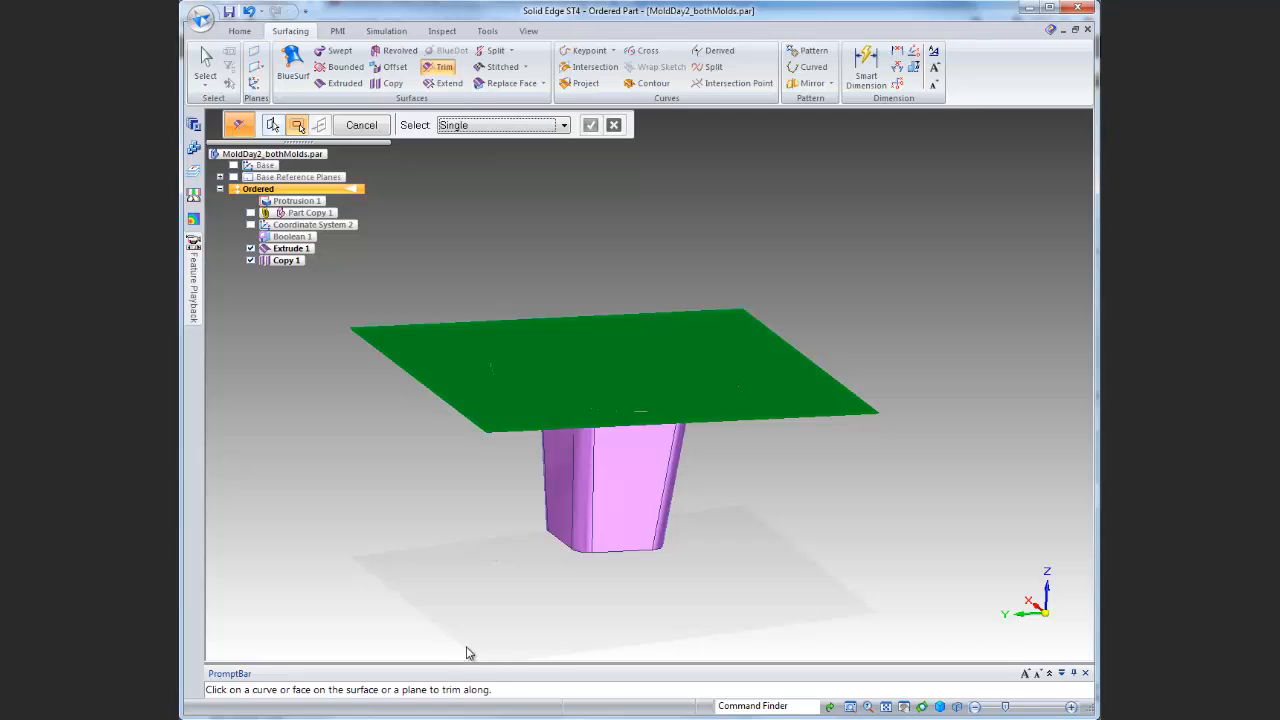
# Use Chain selection to pick the copied cavity surface as the trimming boundary and trim away the parting surface inside the cavity's circular rim
pyautogui.click(505, 126)
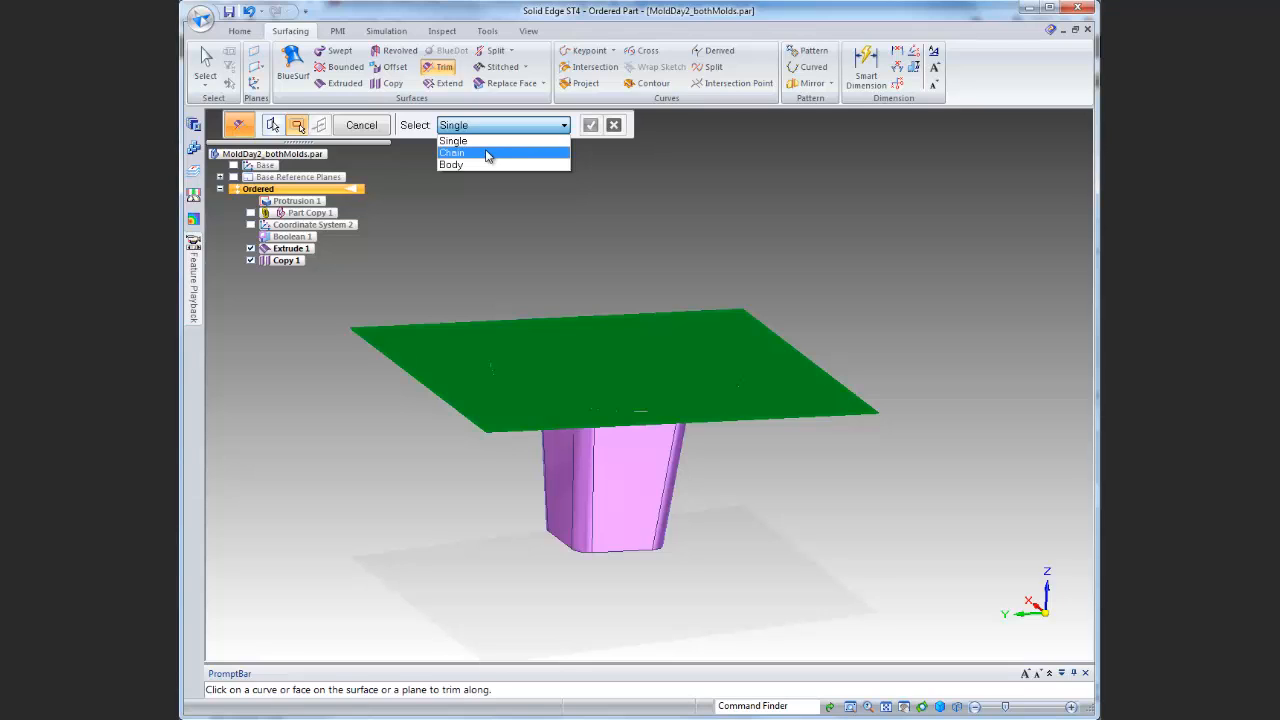
pyautogui.click(487, 153)
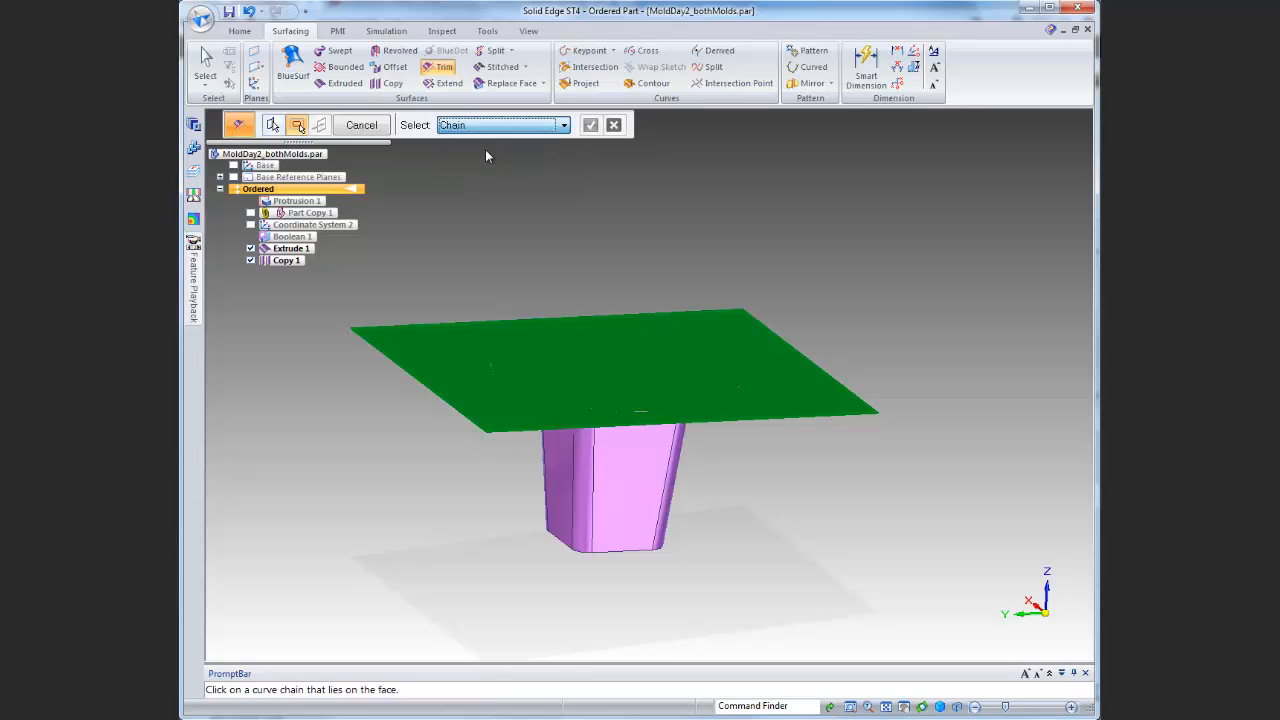
pyautogui.click(613, 495)
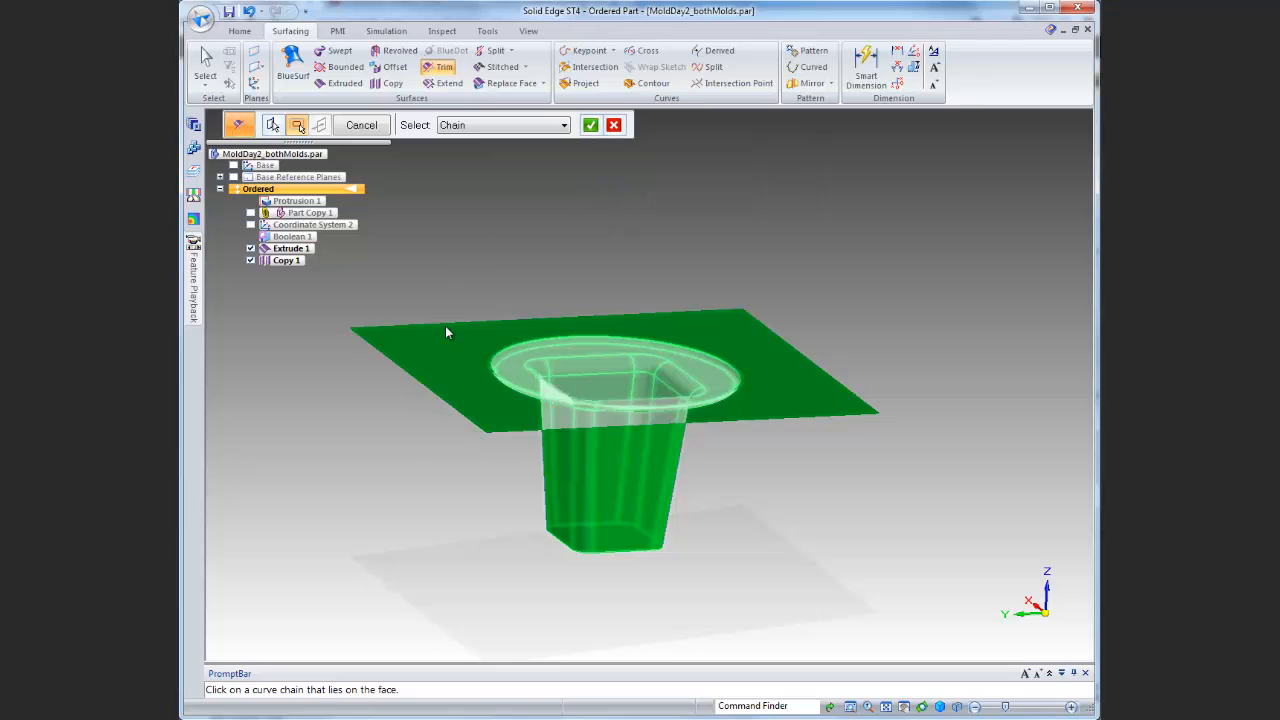
pyautogui.click(607, 420)
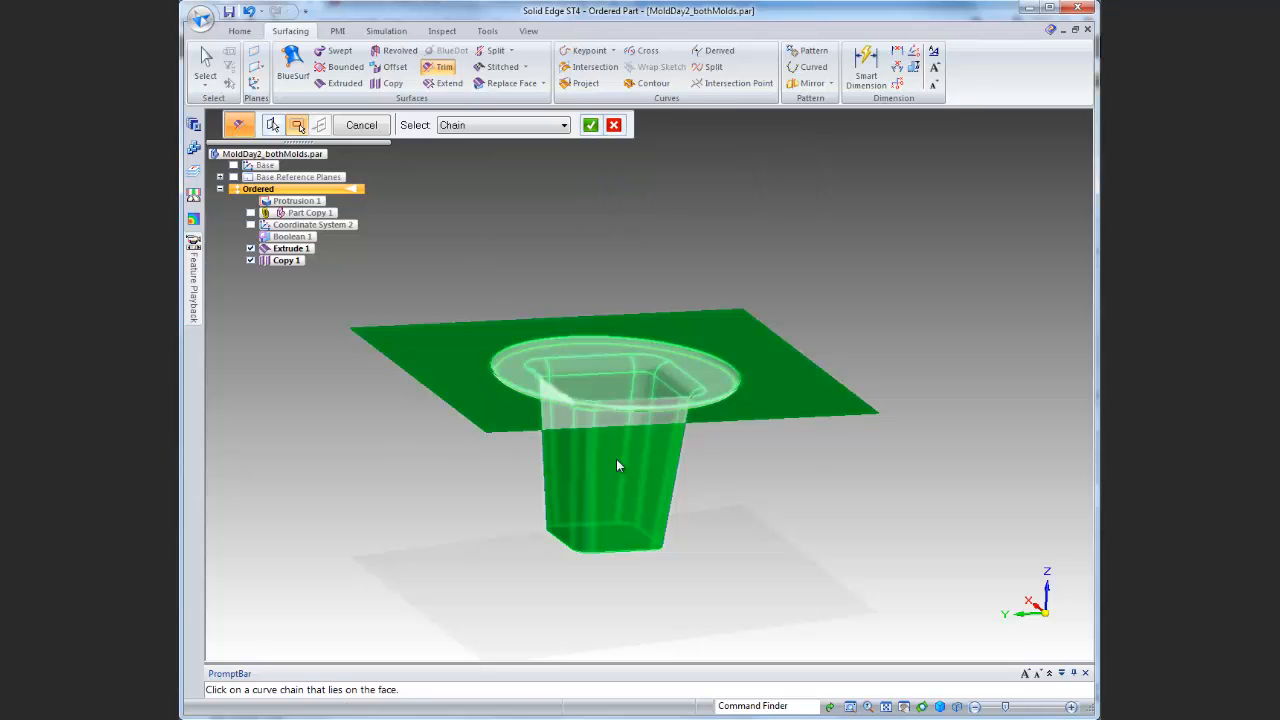
pyautogui.click(590, 125)
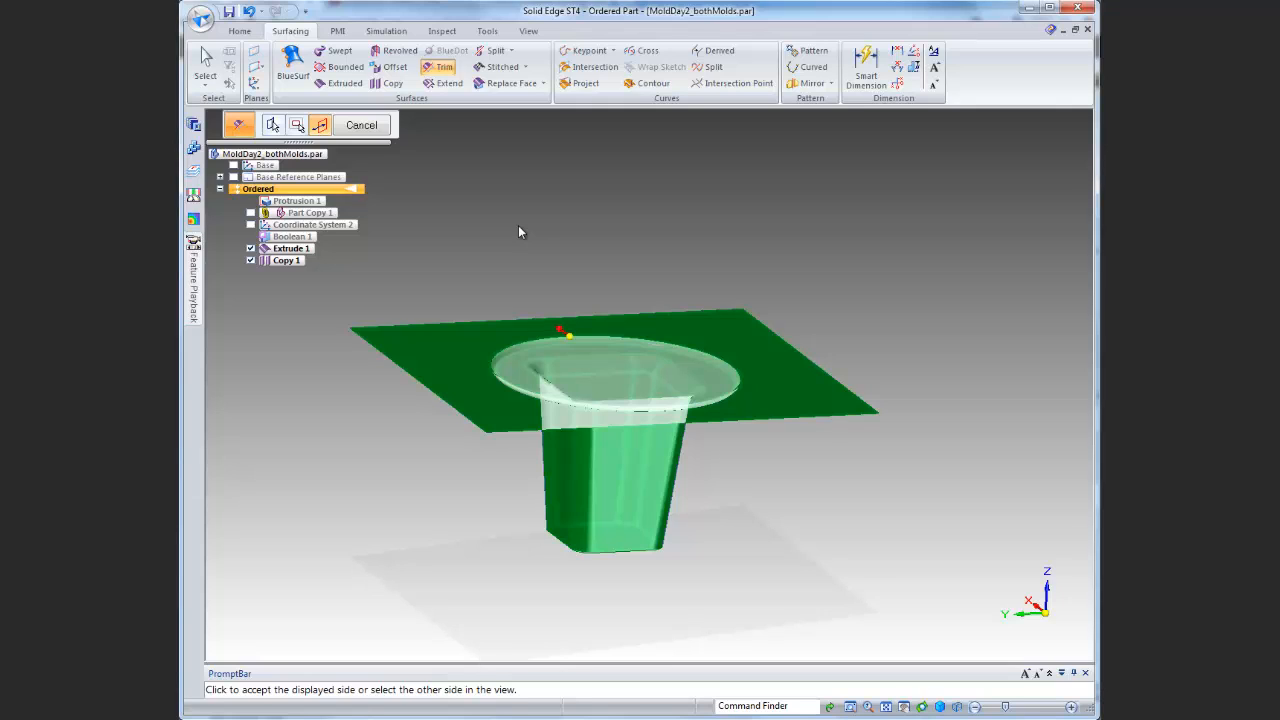
pyautogui.click(625, 364)
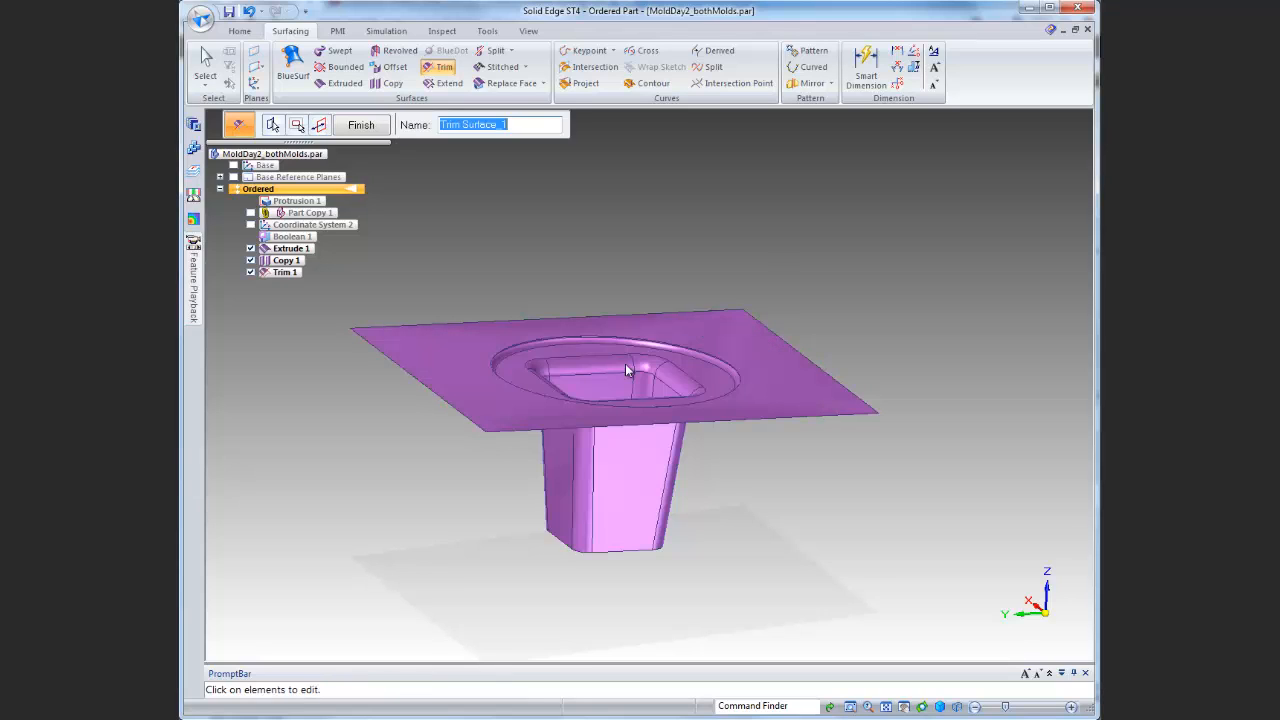
pyautogui.click(376, 130)
# Examine from the side and from above how the trimmed parting surface meets the cavity's rim, and leave the Trim command
pyautogui.moveTo(873, 536); pyautogui.dragTo(882, 466, button='middle')
pyautogui.scroll(5, 728, 350)
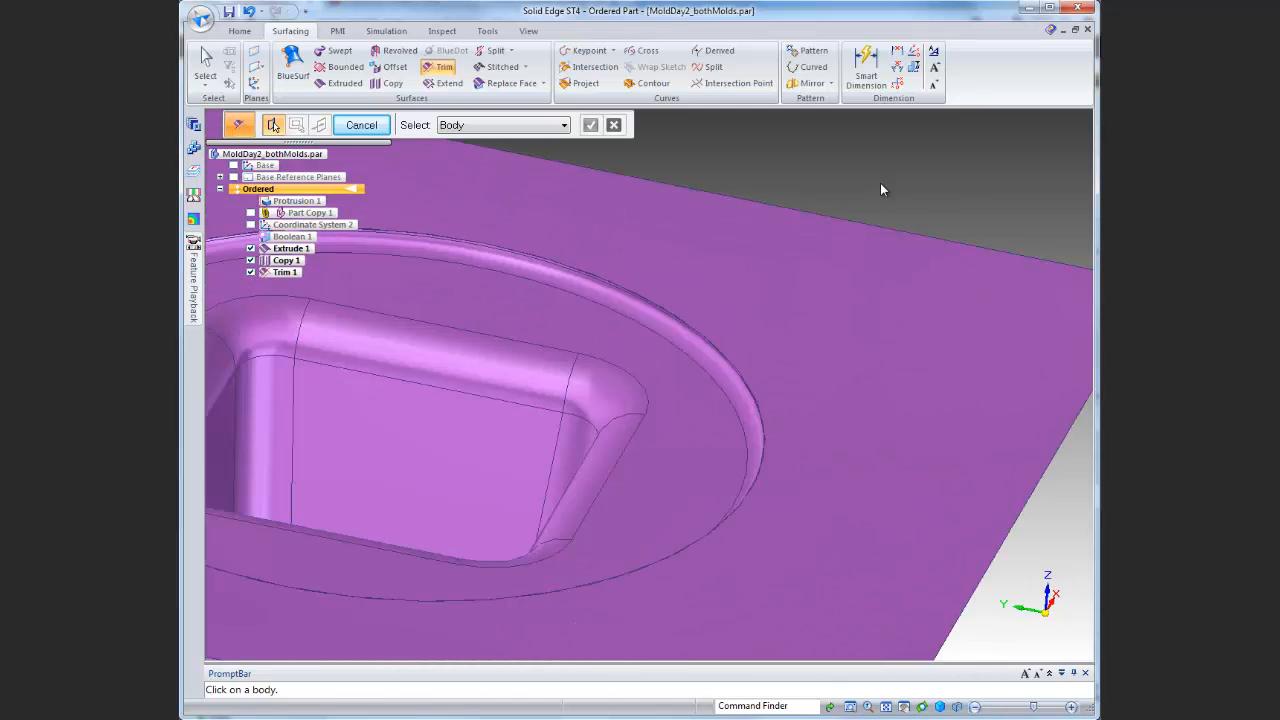
pyautogui.scroll(3, 878, 188)
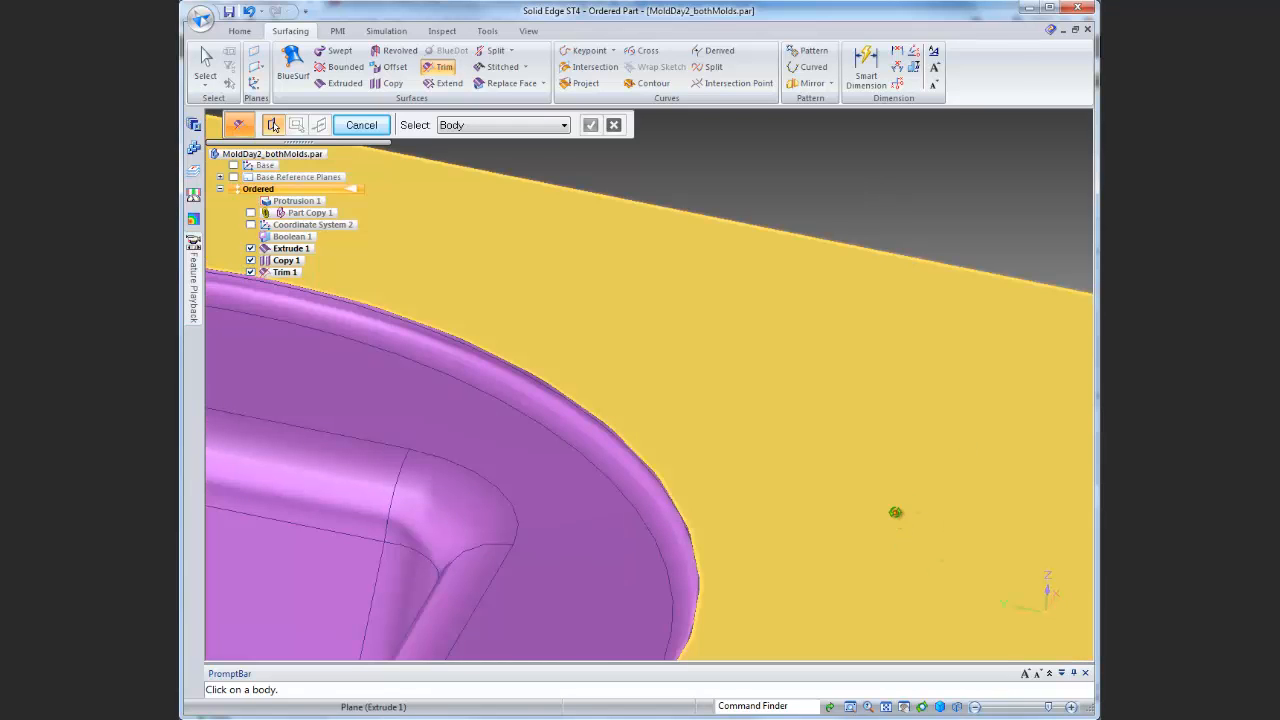
pyautogui.moveTo(895, 512); pyautogui.dragTo(894, 466, button='middle')
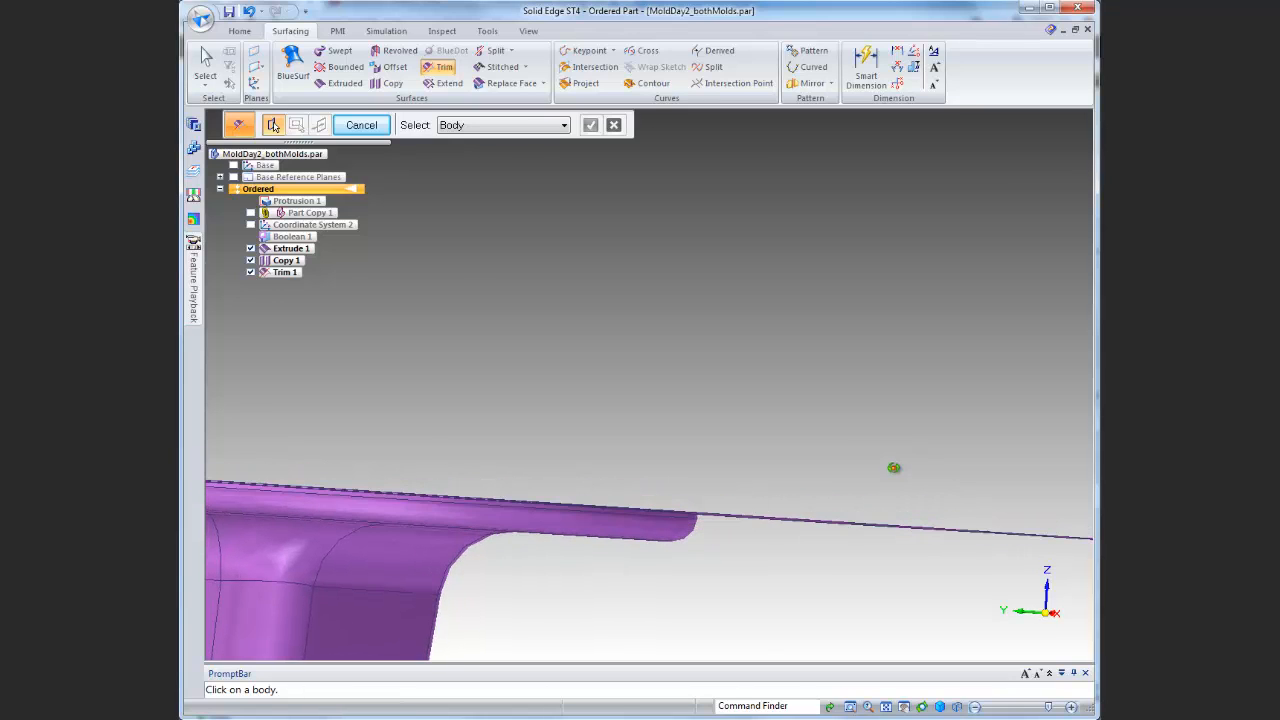
pyautogui.scroll(-2, 712, 551)
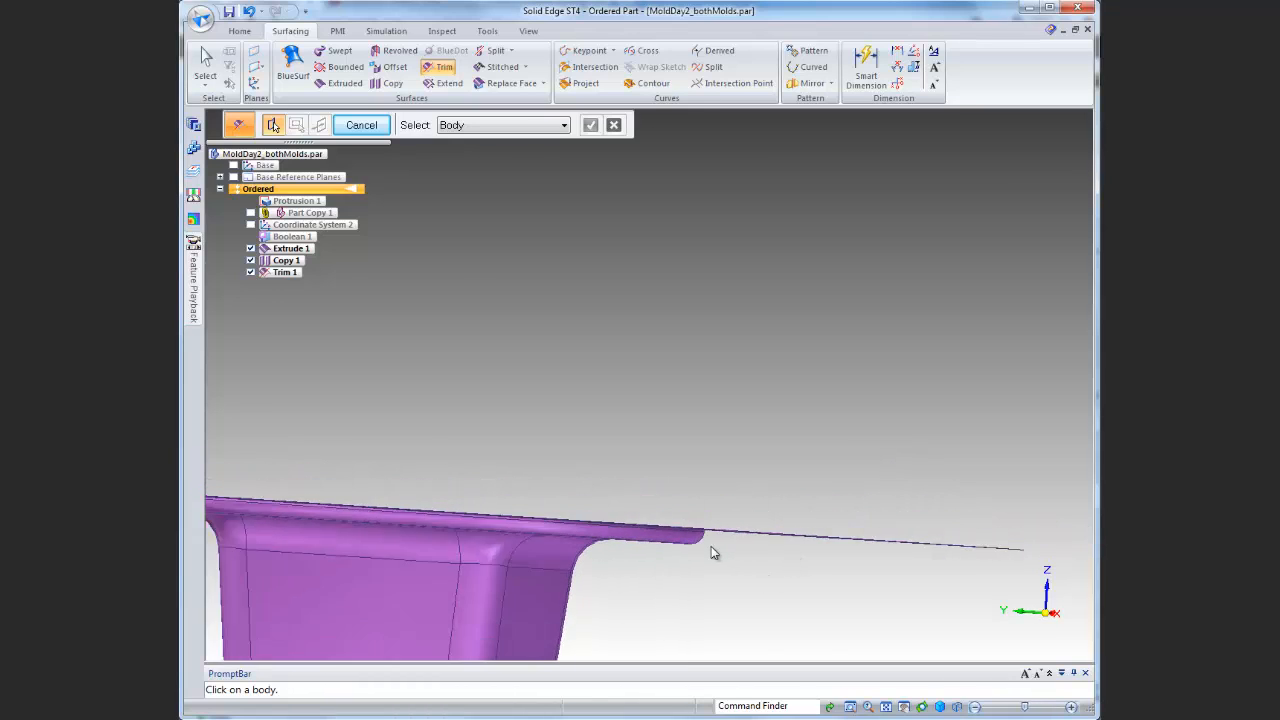
pyautogui.scroll(3, 711, 551)
pyautogui.scroll(2, 697, 551)
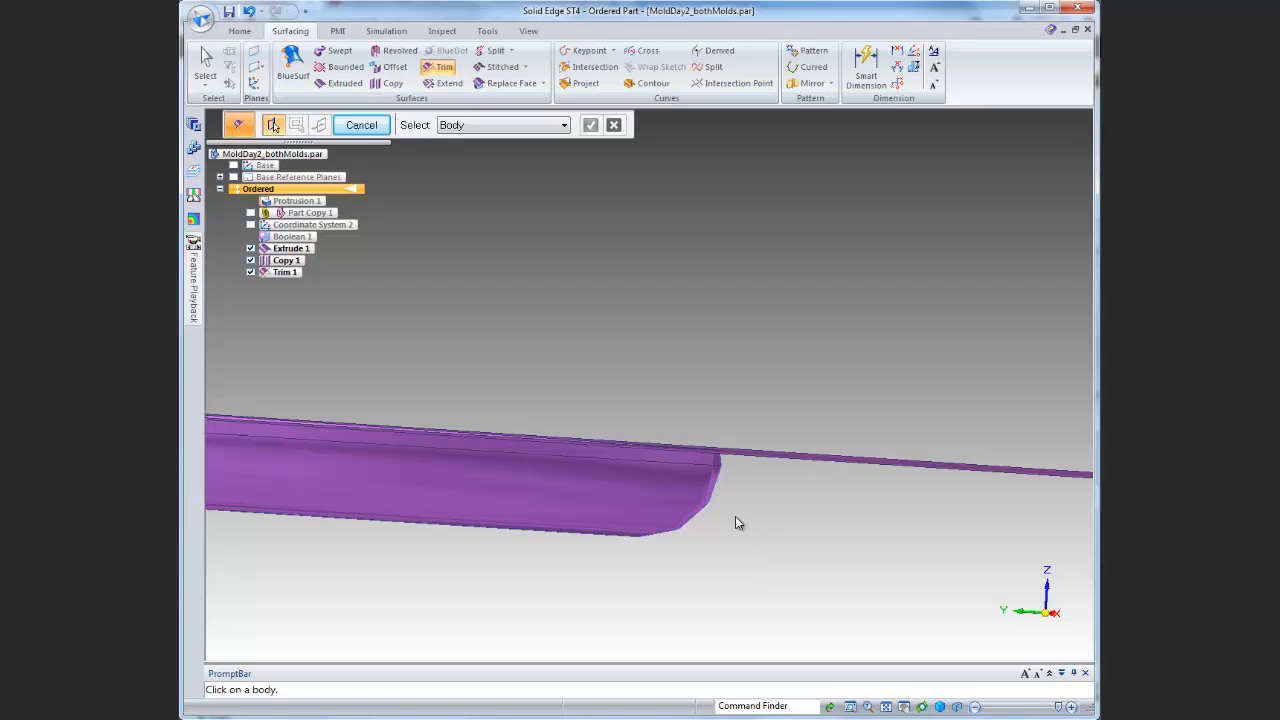
pyautogui.press('Escape')
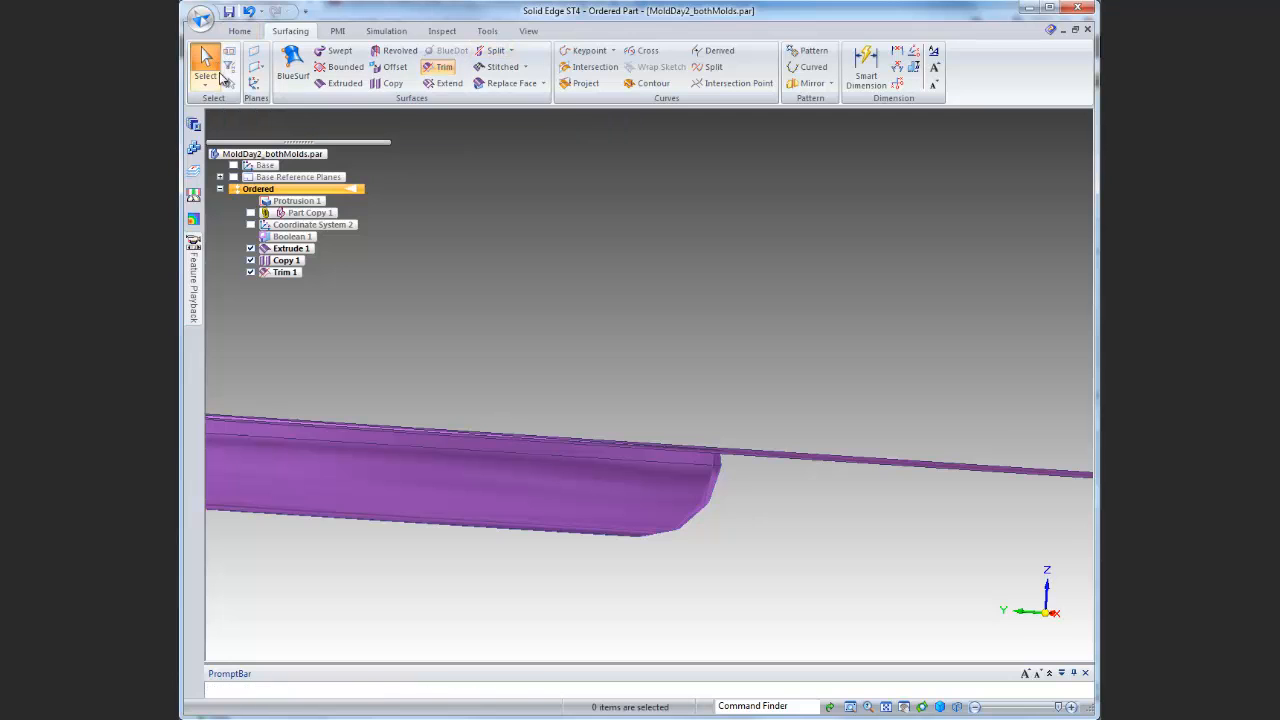
pyautogui.click(886, 707)
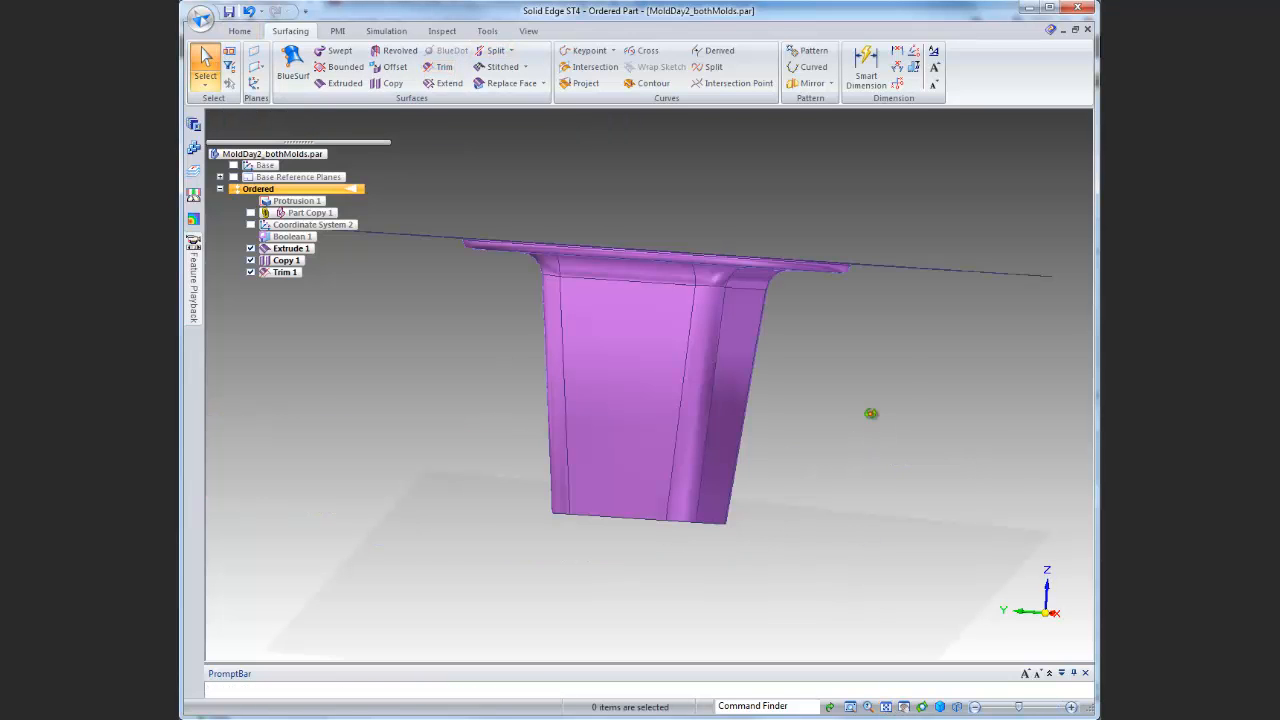
pyautogui.moveTo(871, 413); pyautogui.dragTo(766, 563, button='middle')
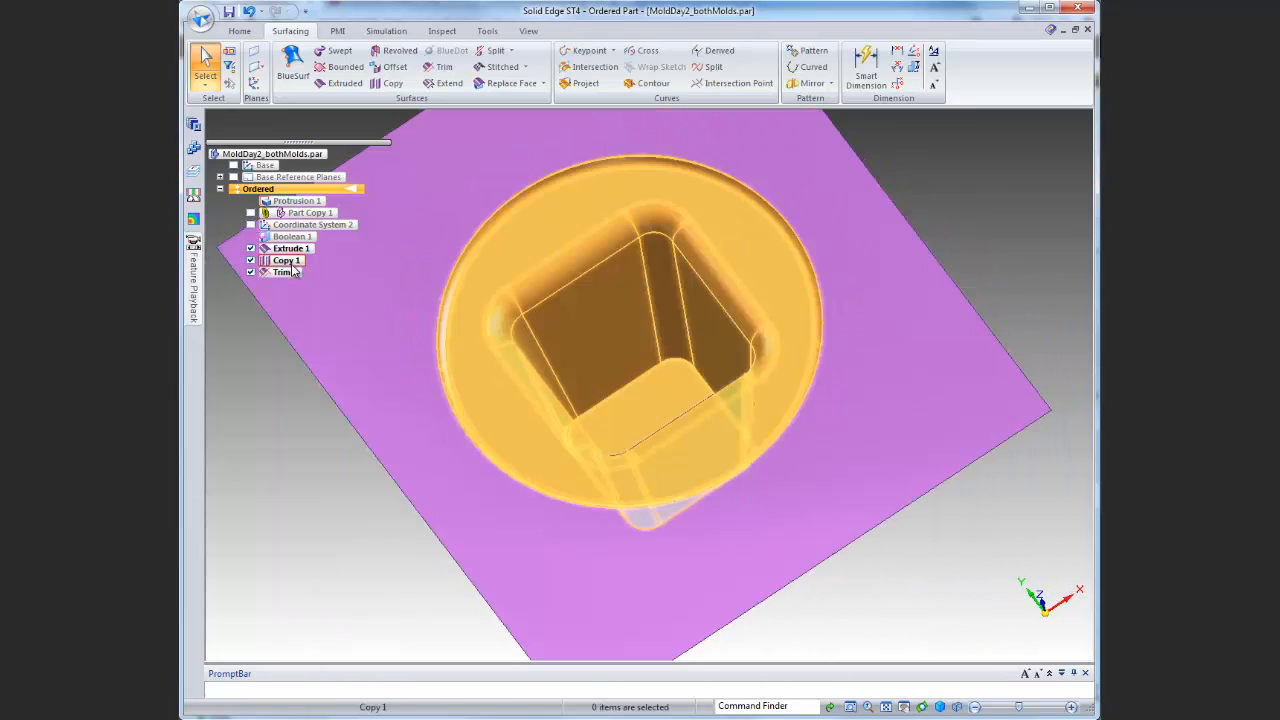
# Stitch the copied cavity surface to the trimmed parting surface with a 3.937e-005 in tolerance and no healing, and show only the stitched surface
pyautogui.click(503, 67)
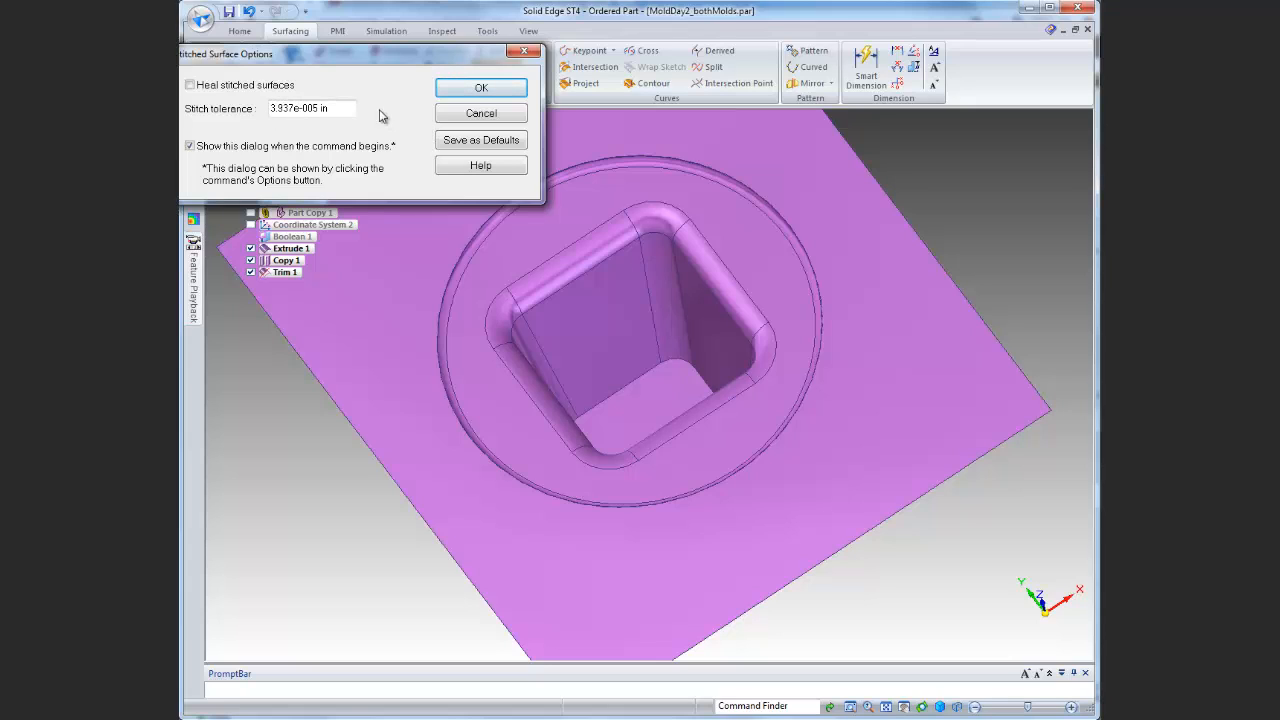
pyautogui.click(479, 89)
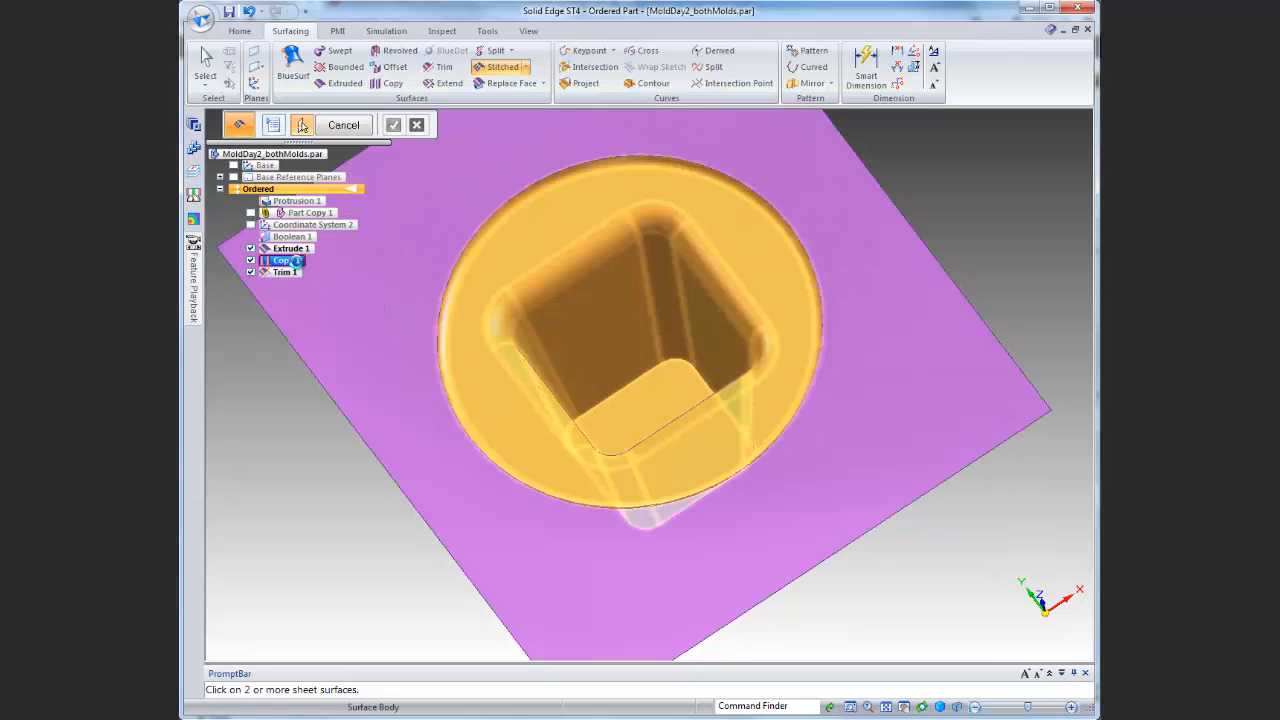
pyautogui.click(290, 260)
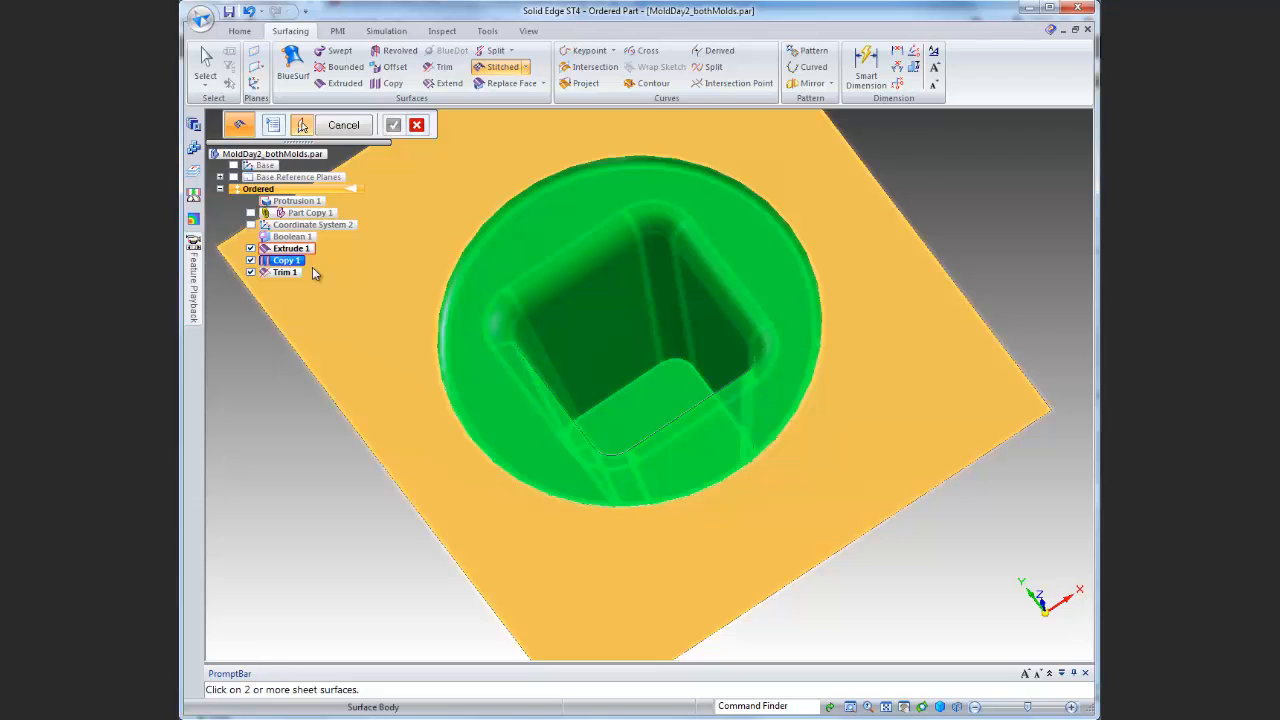
pyautogui.click(422, 428)
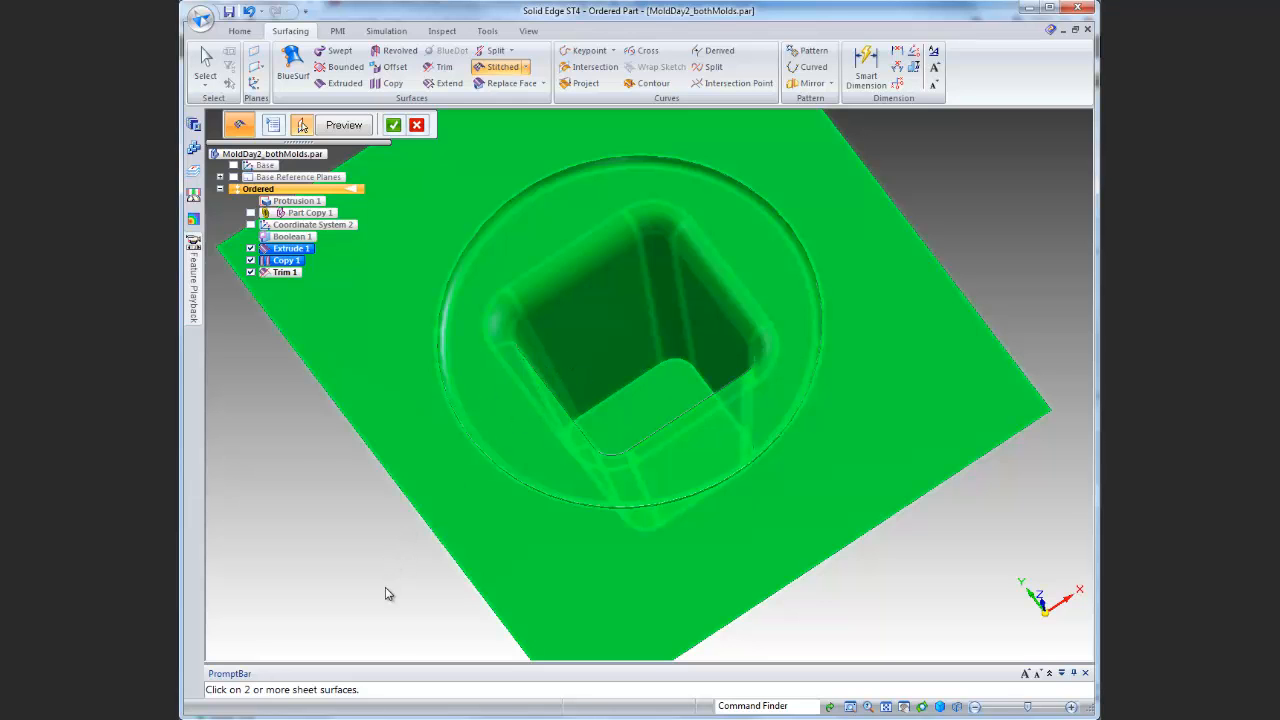
pyautogui.moveTo(388, 594); pyautogui.dragTo(394, 514, button='middle')
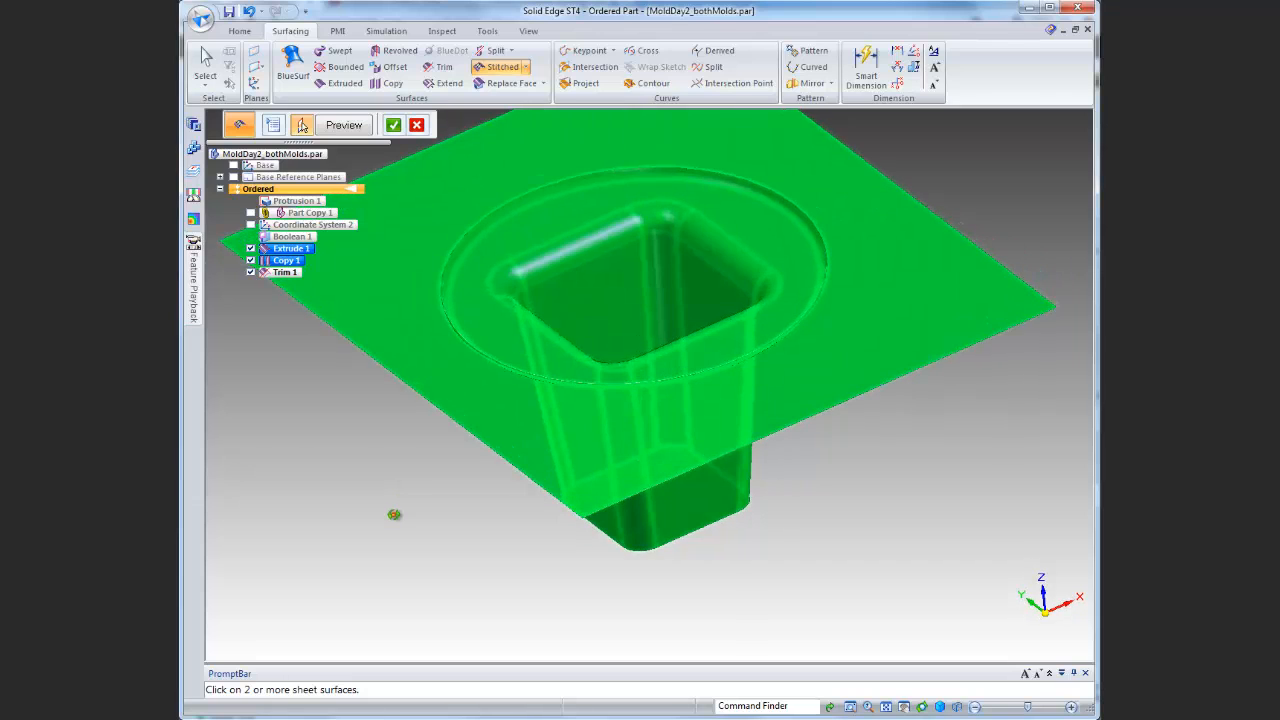
pyautogui.click(393, 127)
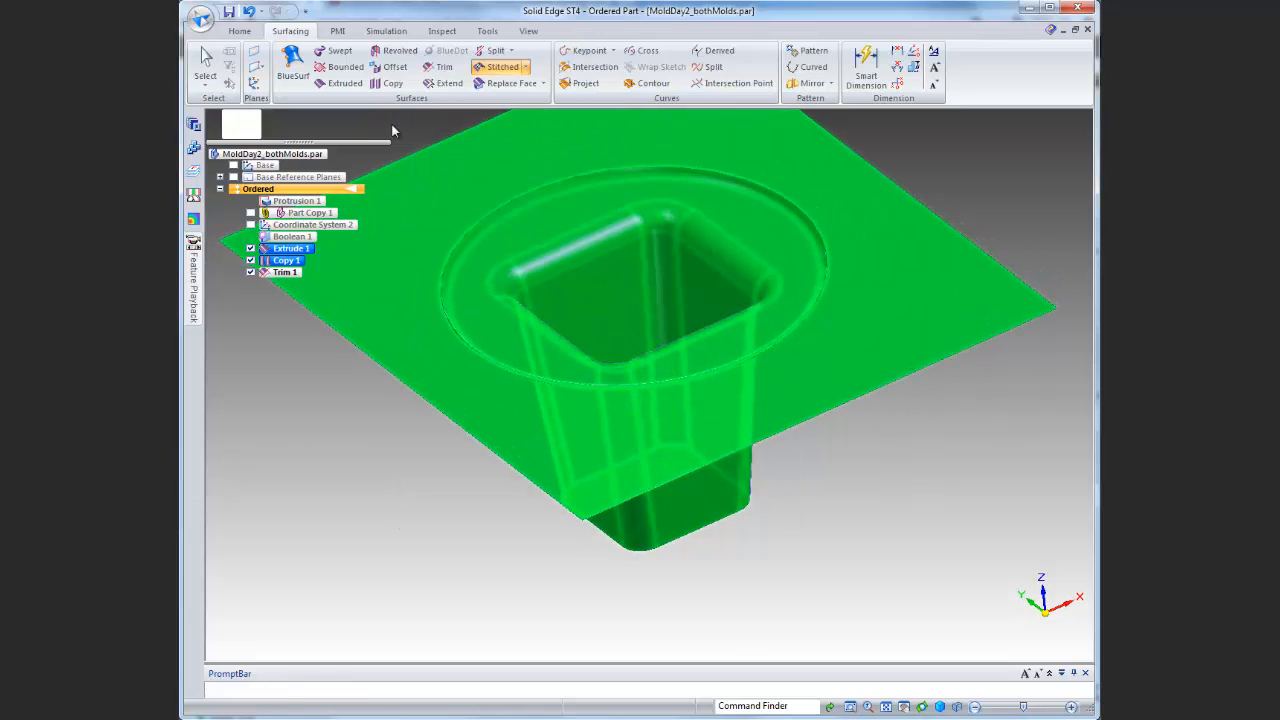
pyautogui.click(345, 124)
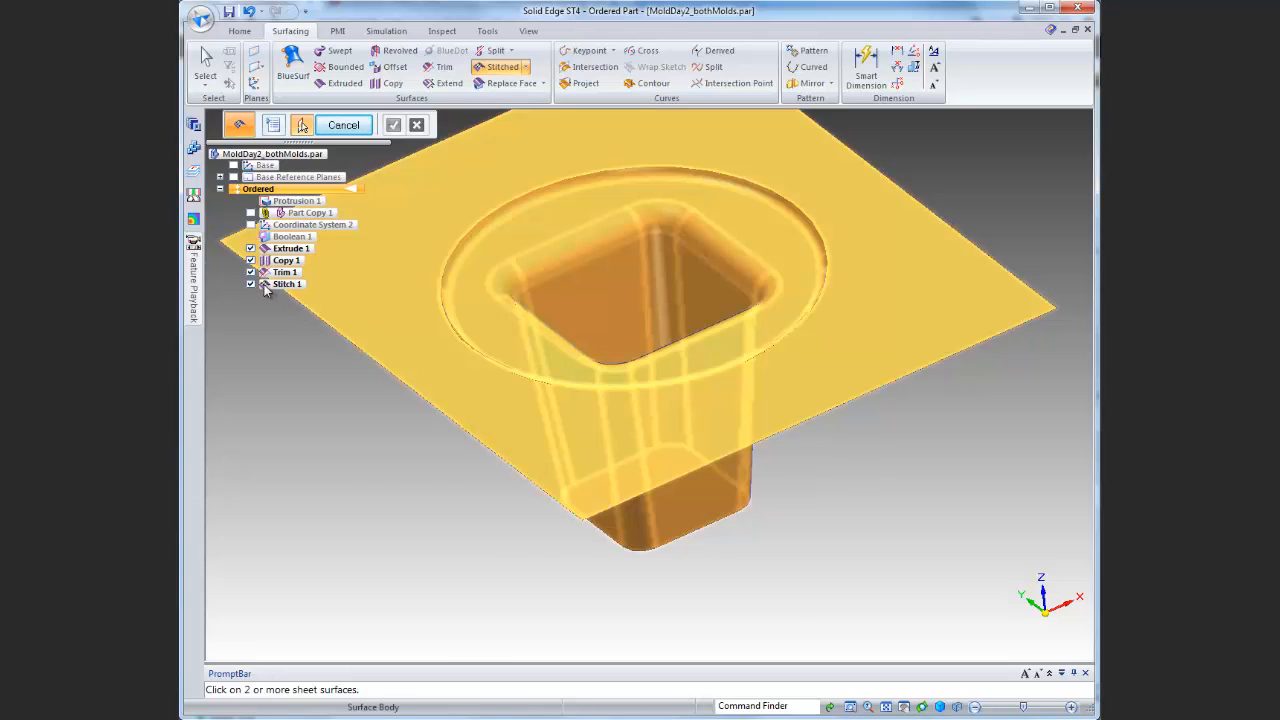
pyautogui.press('Escape')
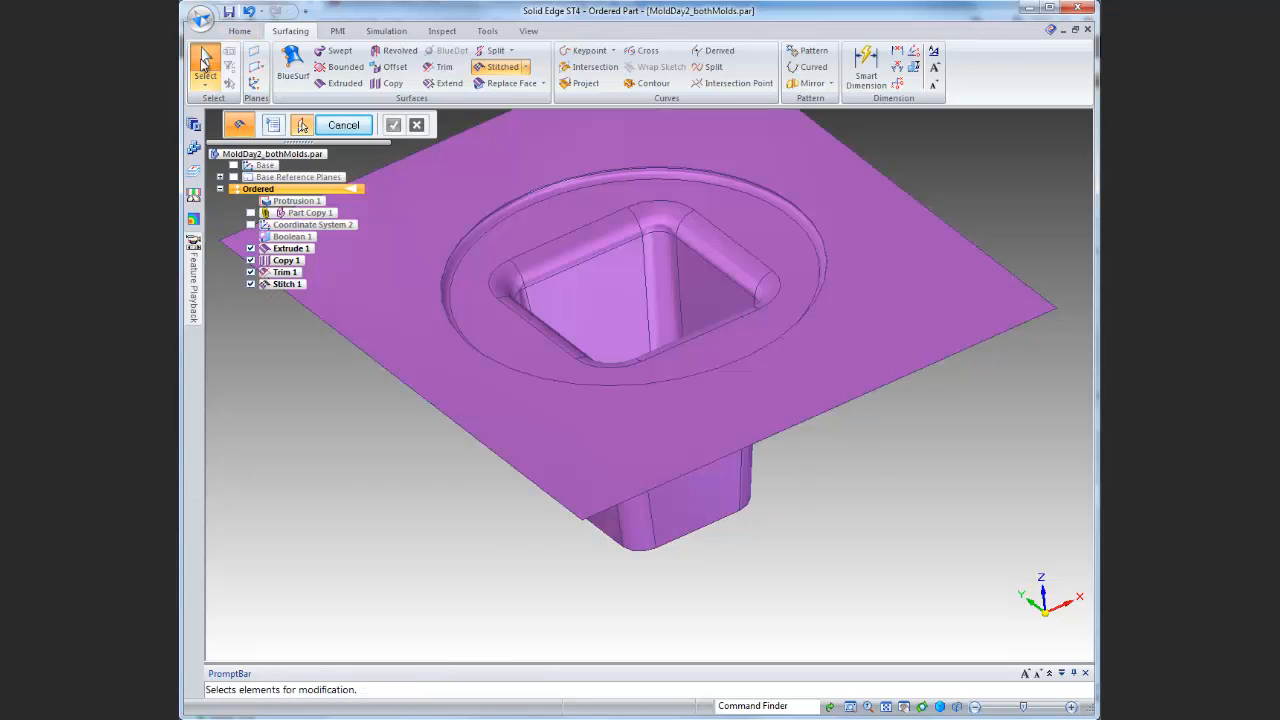
pyautogui.rightClick(278, 285)
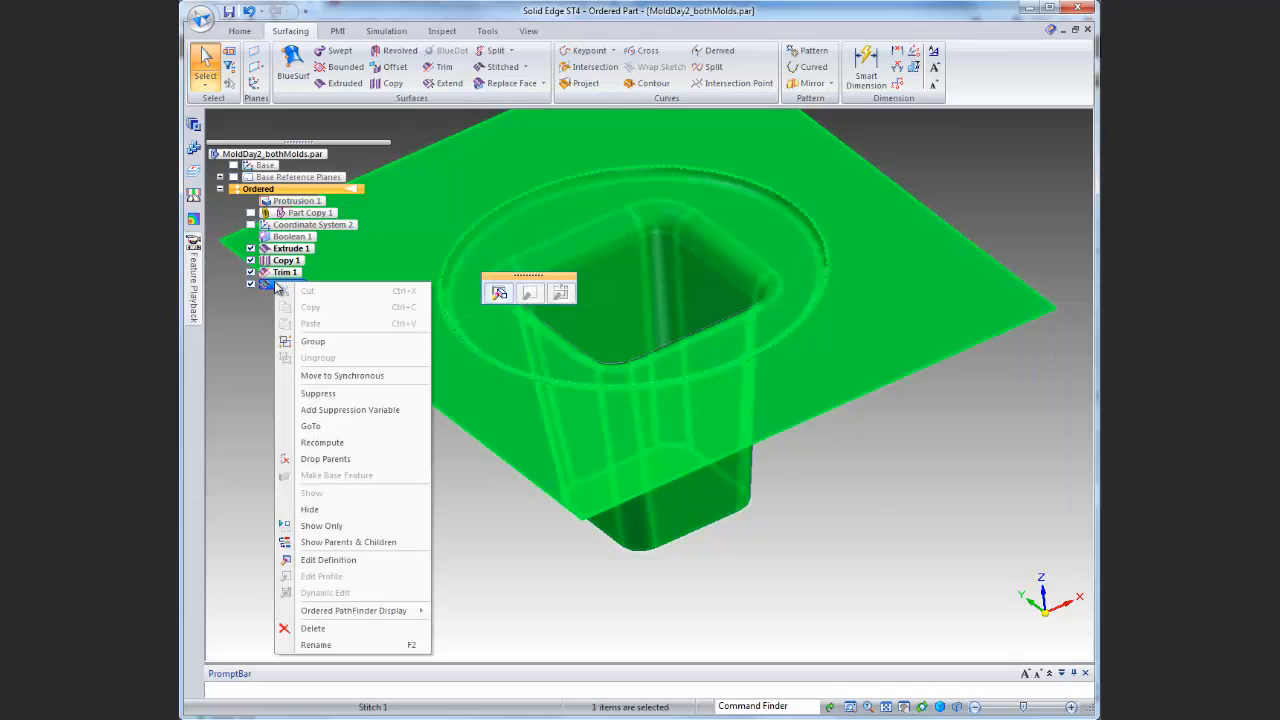
pyautogui.click(321, 525)
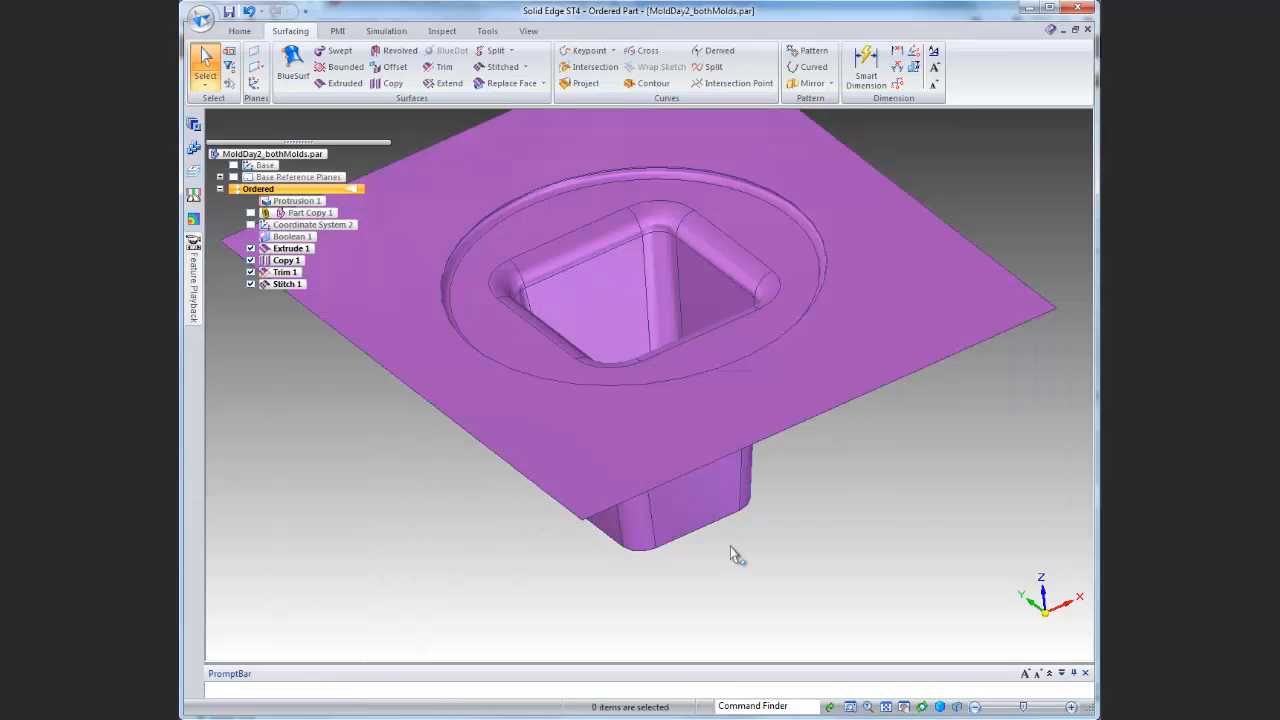
# Show the solid design body of both molds together with the stitched parting surface
pyautogui.moveTo(803, 526); pyautogui.dragTo(566, 480, button='middle')
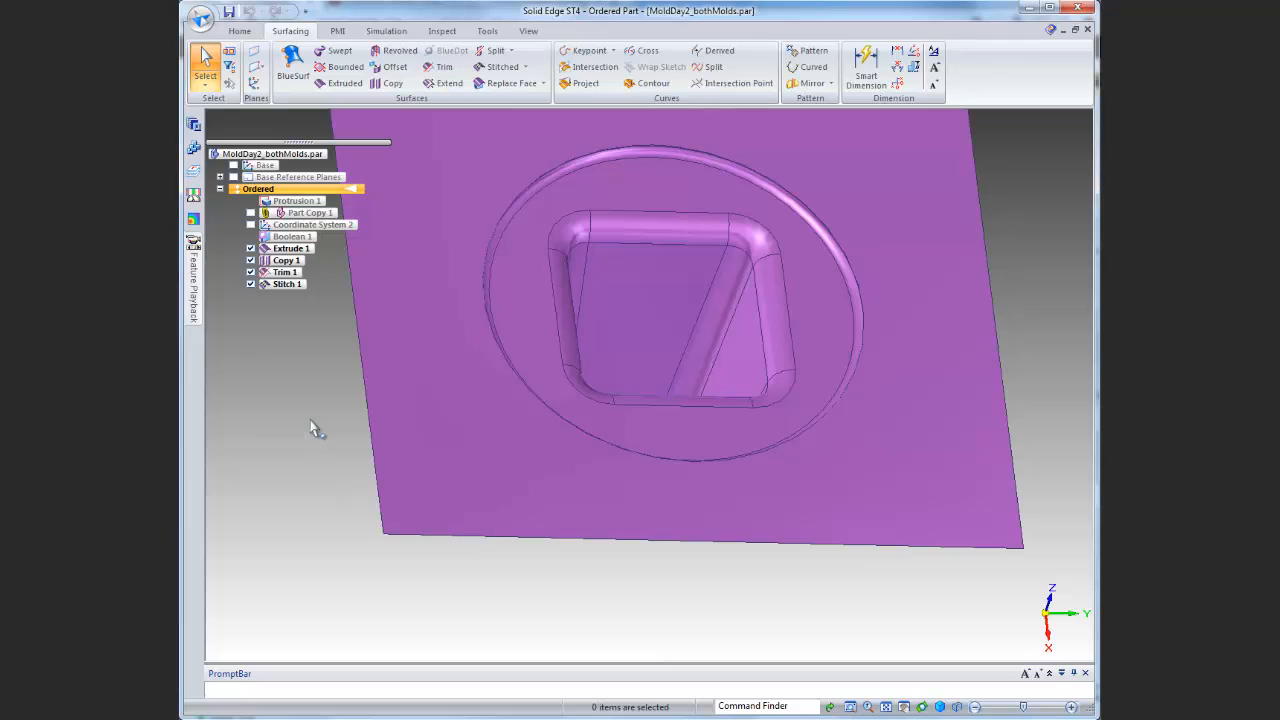
pyautogui.rightClick(300, 158)
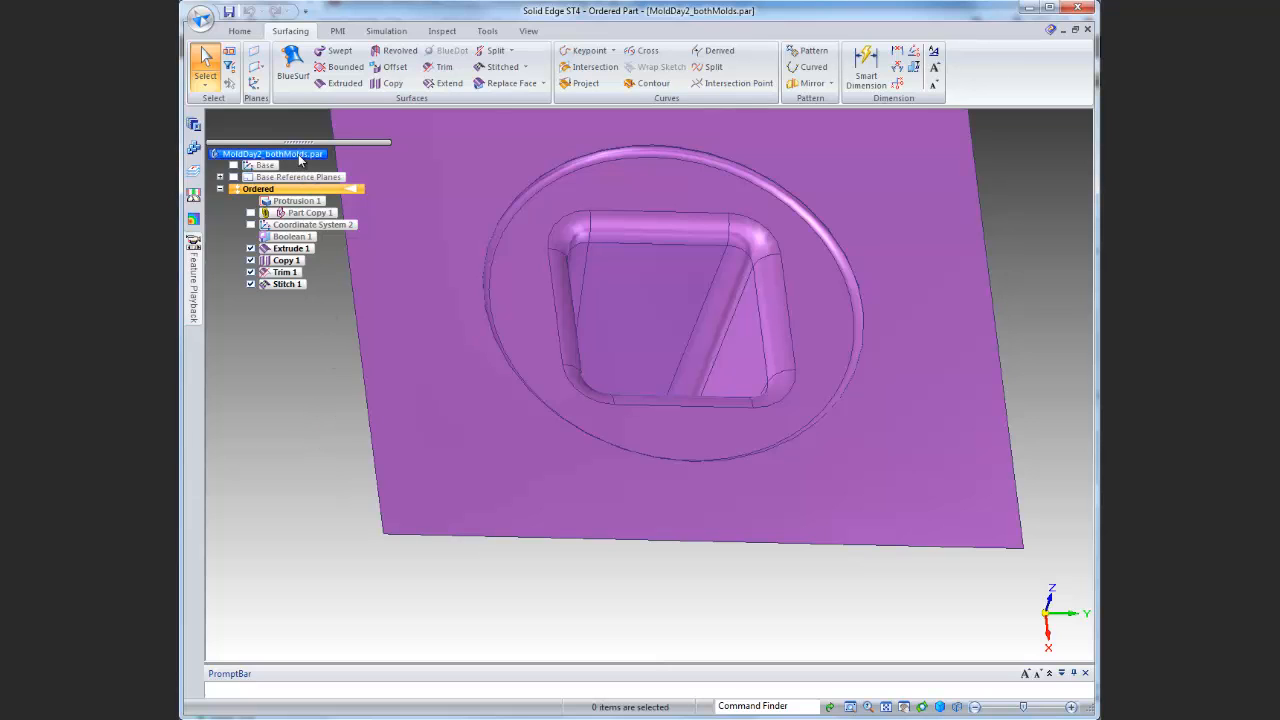
pyautogui.moveTo(380, 240)
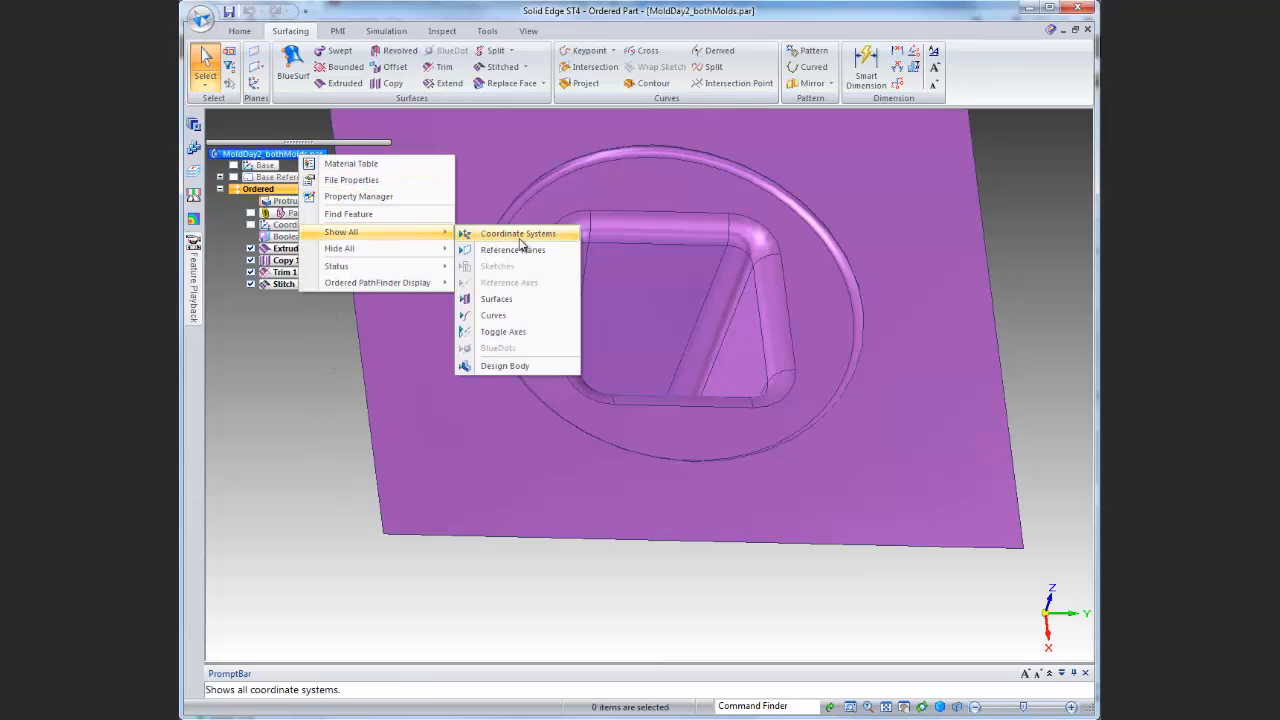
pyautogui.click(549, 368)
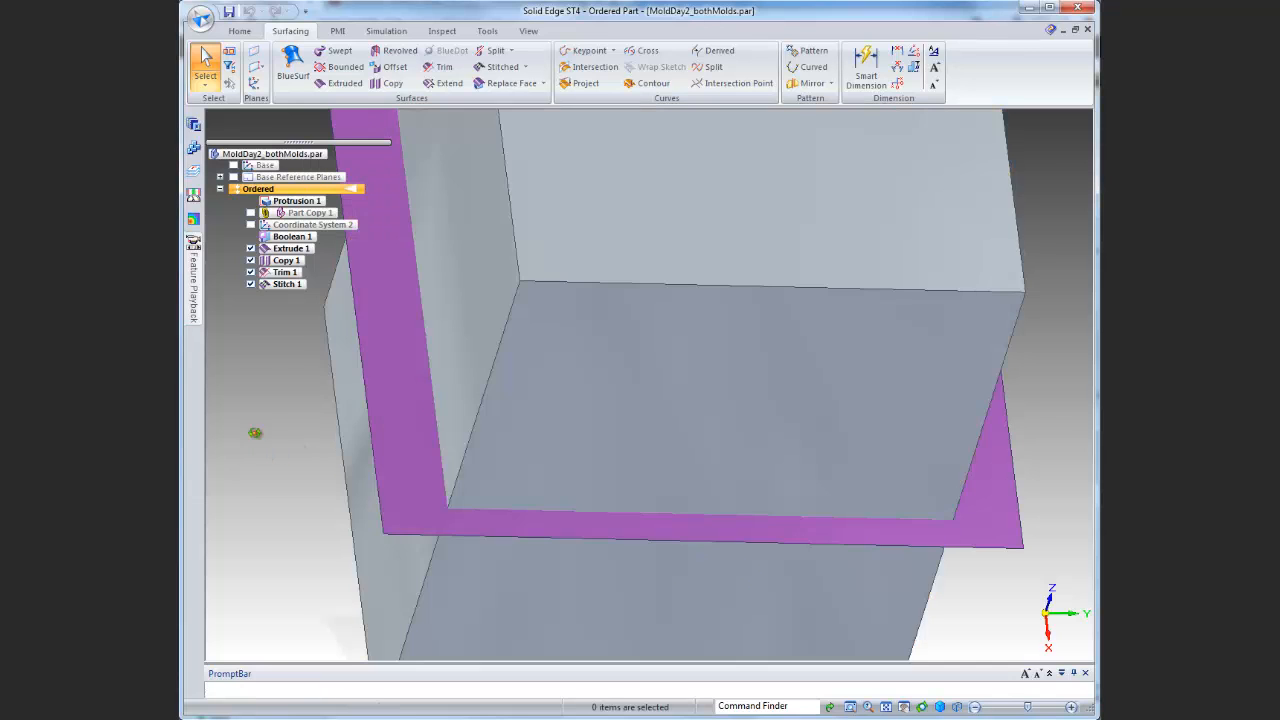
pyautogui.moveTo(255, 433); pyautogui.dragTo(218, 350, button='middle')
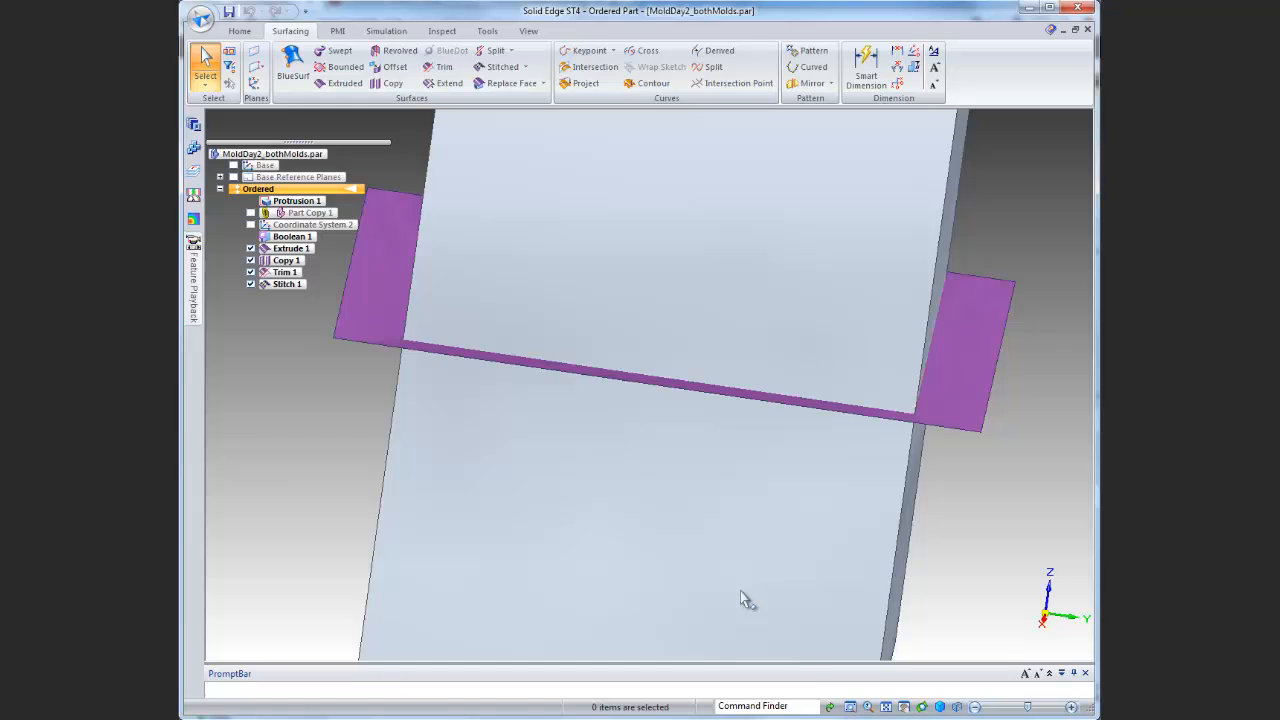
pyautogui.click(886, 709)
pyautogui.moveTo(943, 549); pyautogui.dragTo(856, 532, button='middle')
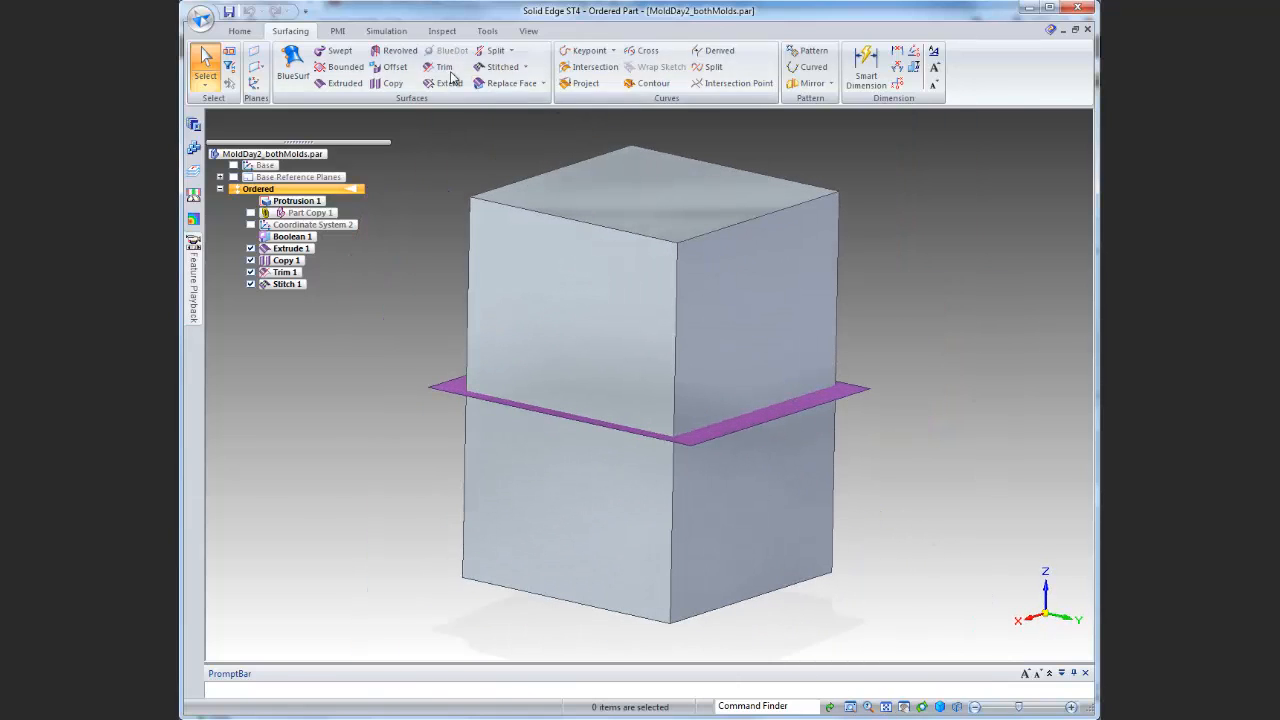
# Divide the part with the Stitch 1 surface, choosing the block's lower side for the new file, and finish the cut
pyautogui.click(543, 84)
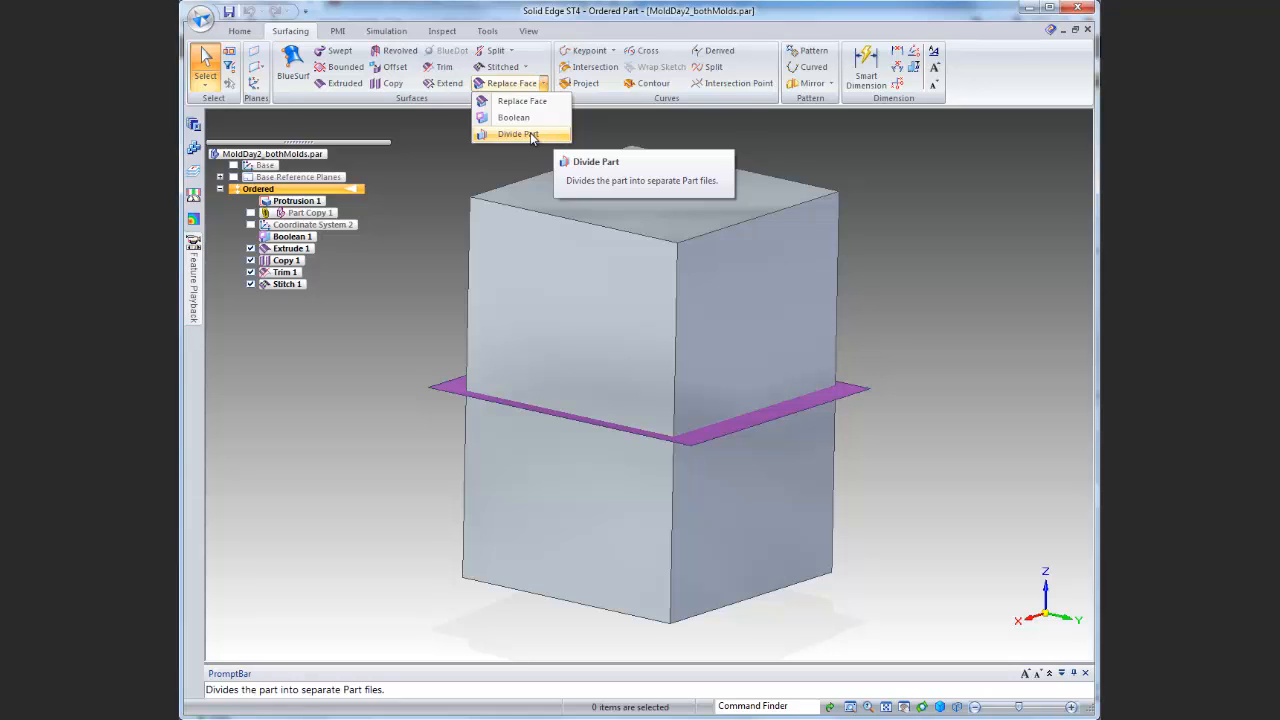
pyautogui.click(532, 135)
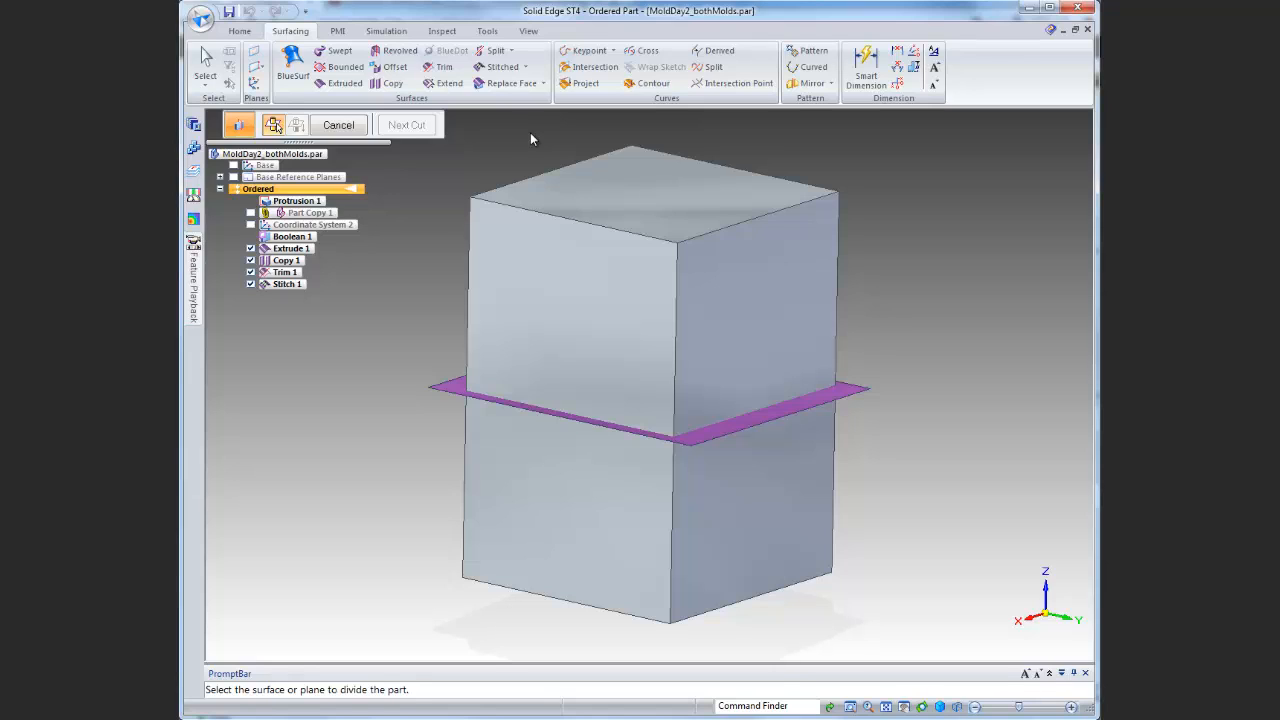
pyautogui.click(287, 284)
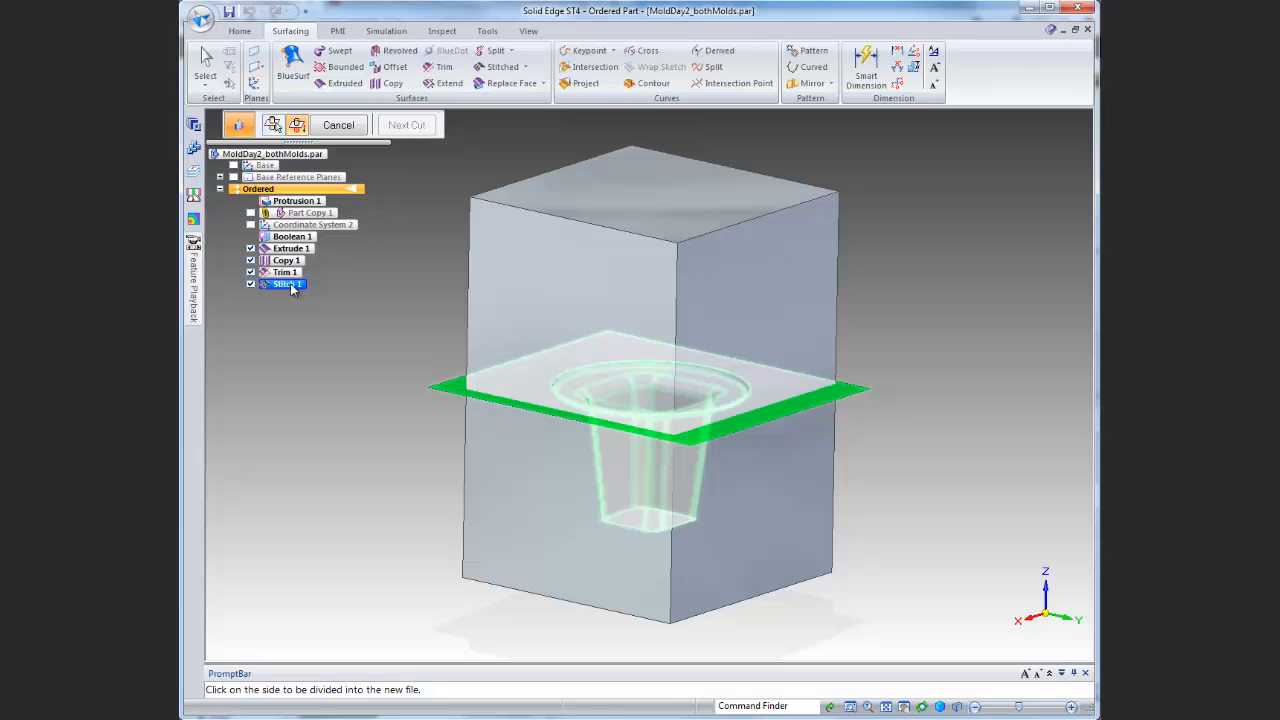
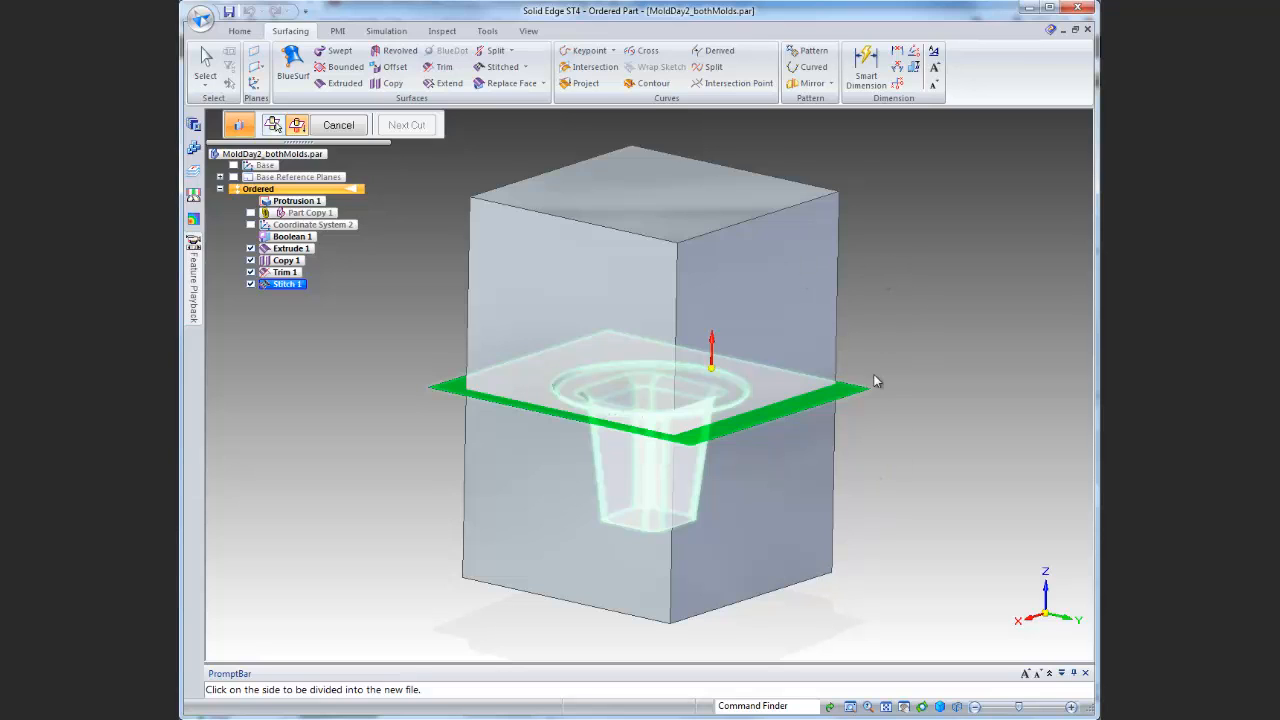
pyautogui.click(867, 487)
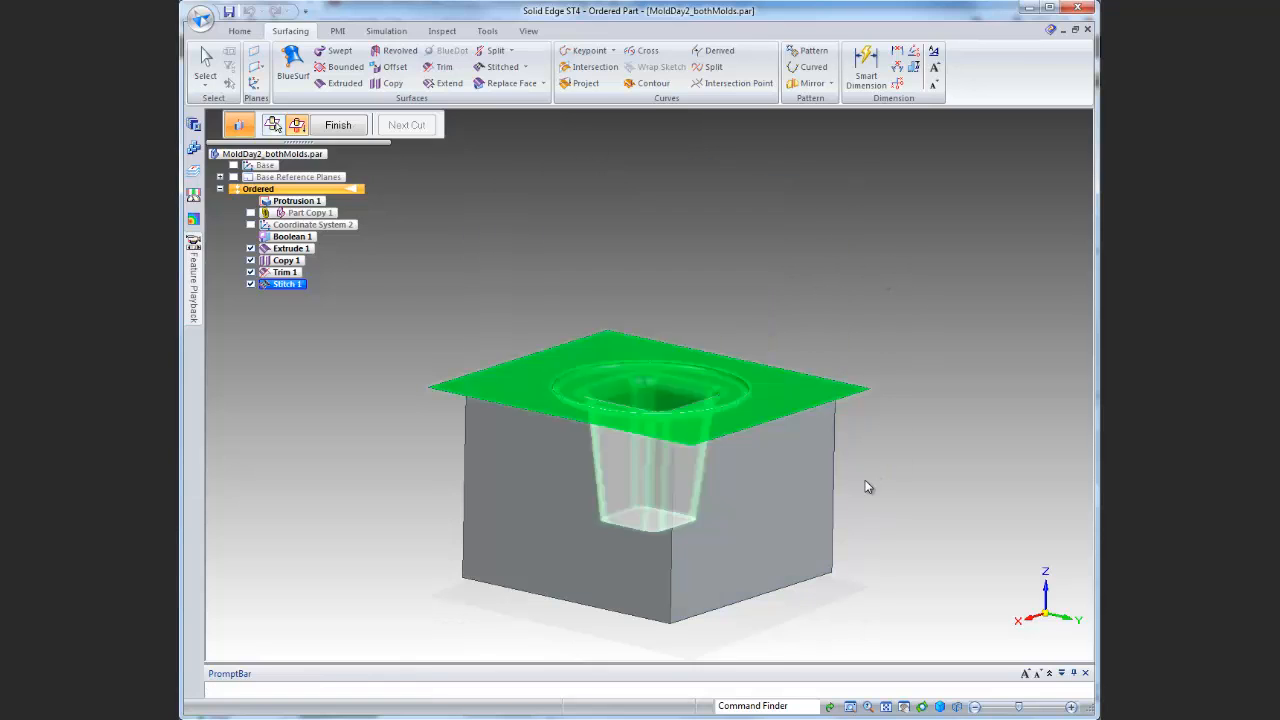
pyautogui.click(354, 128)
# Name the two divided part files MoldDay2_bottomMold for the lower half and MoldDay2_topMold for the upper half
pyautogui.moveTo(389, 174); pyautogui.dragTo(349, 98)
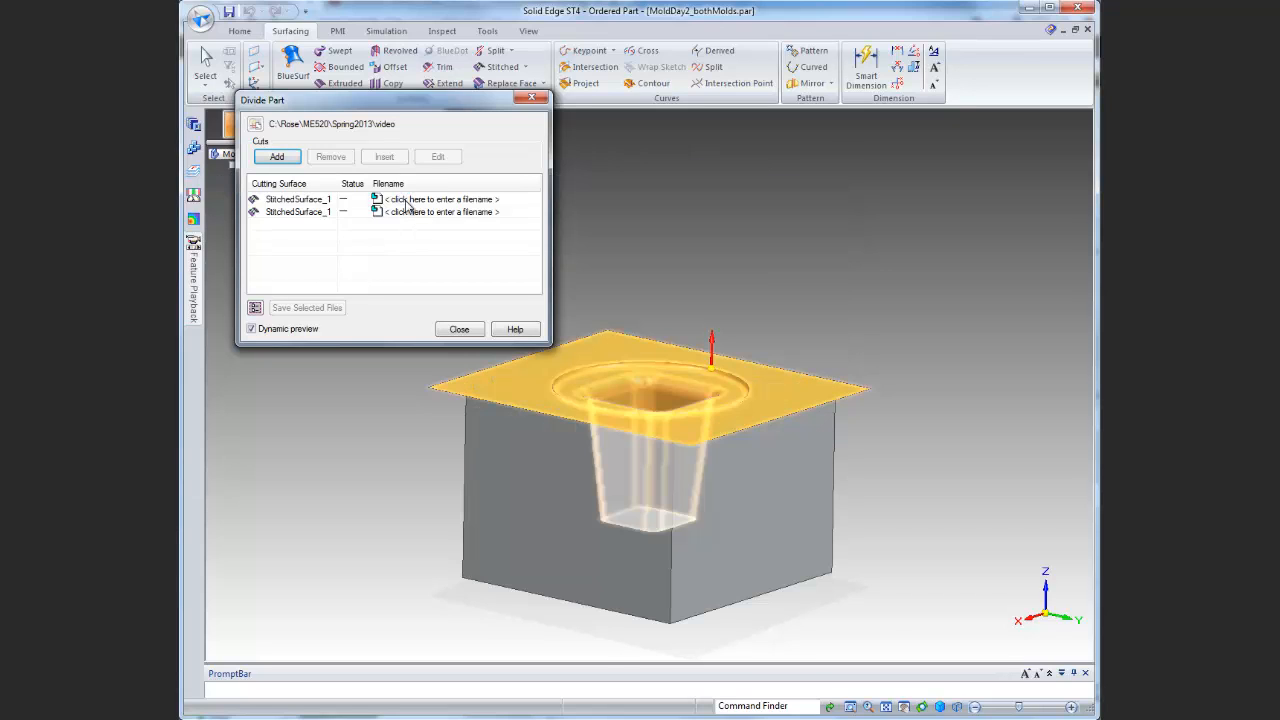
pyautogui.click(407, 204)
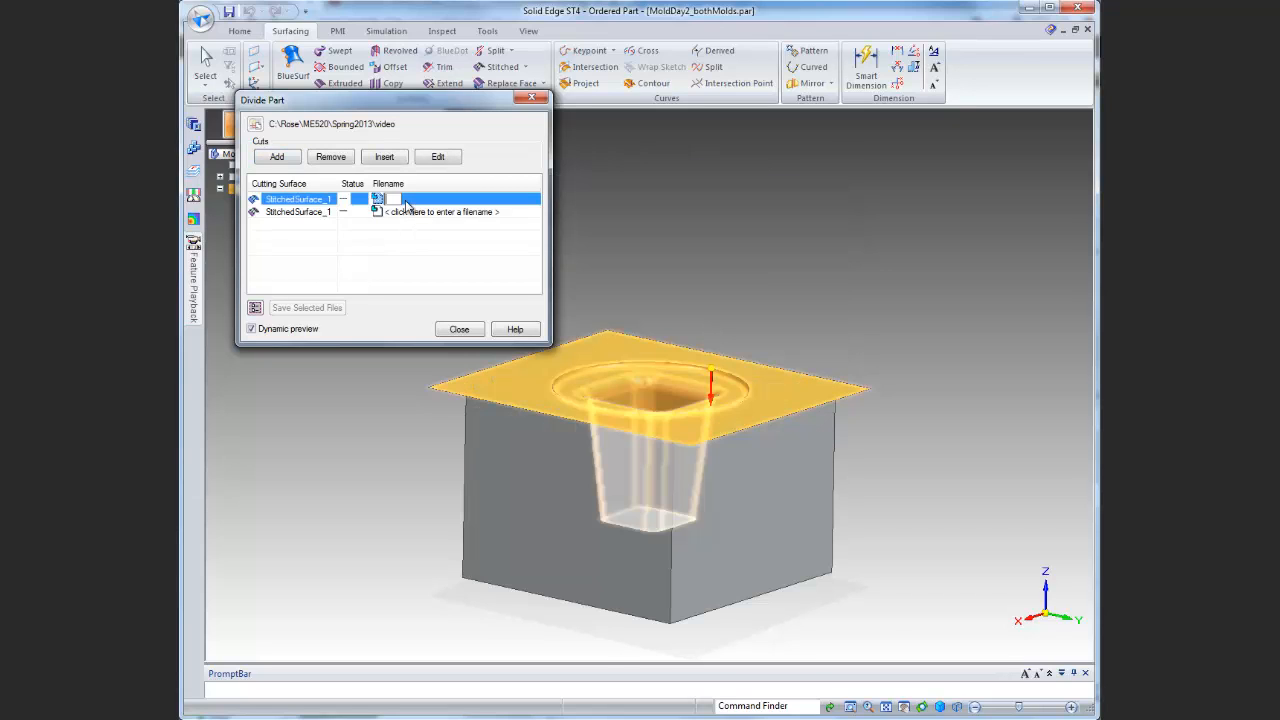
pyautogui.write('MoldDay2_bottomMold')
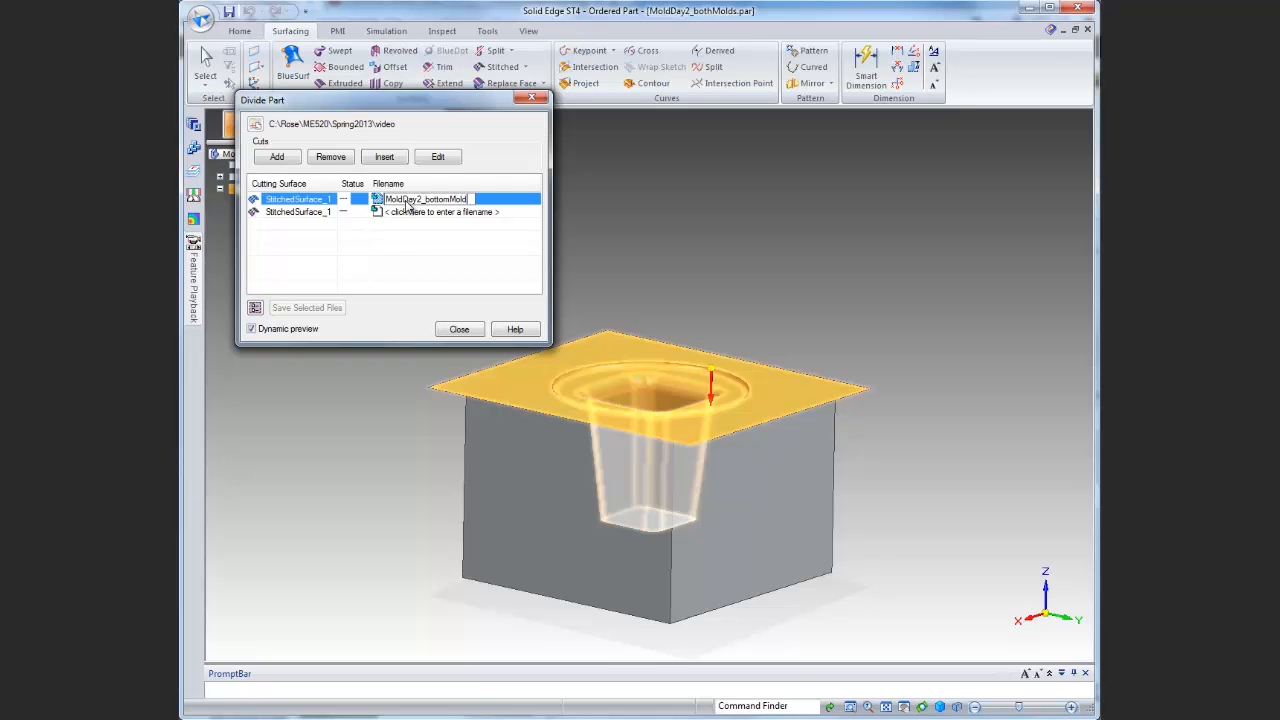
pyautogui.press('Return')
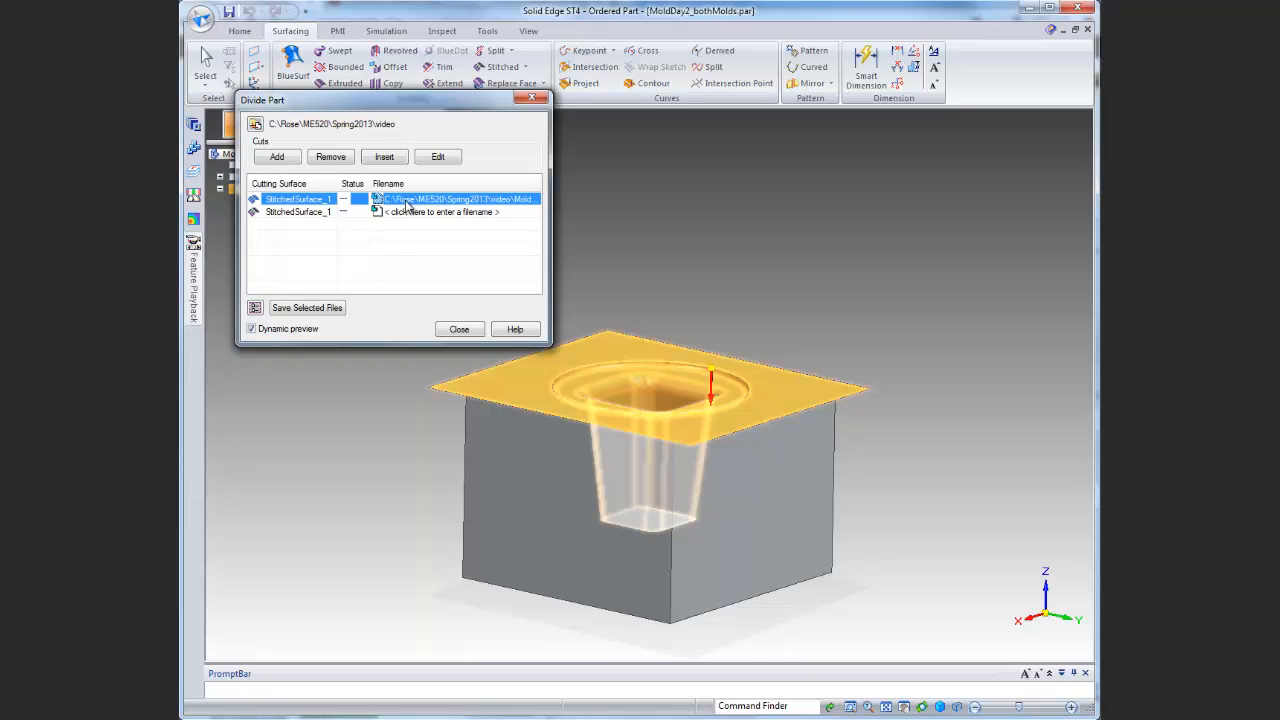
pyautogui.click(455, 213)
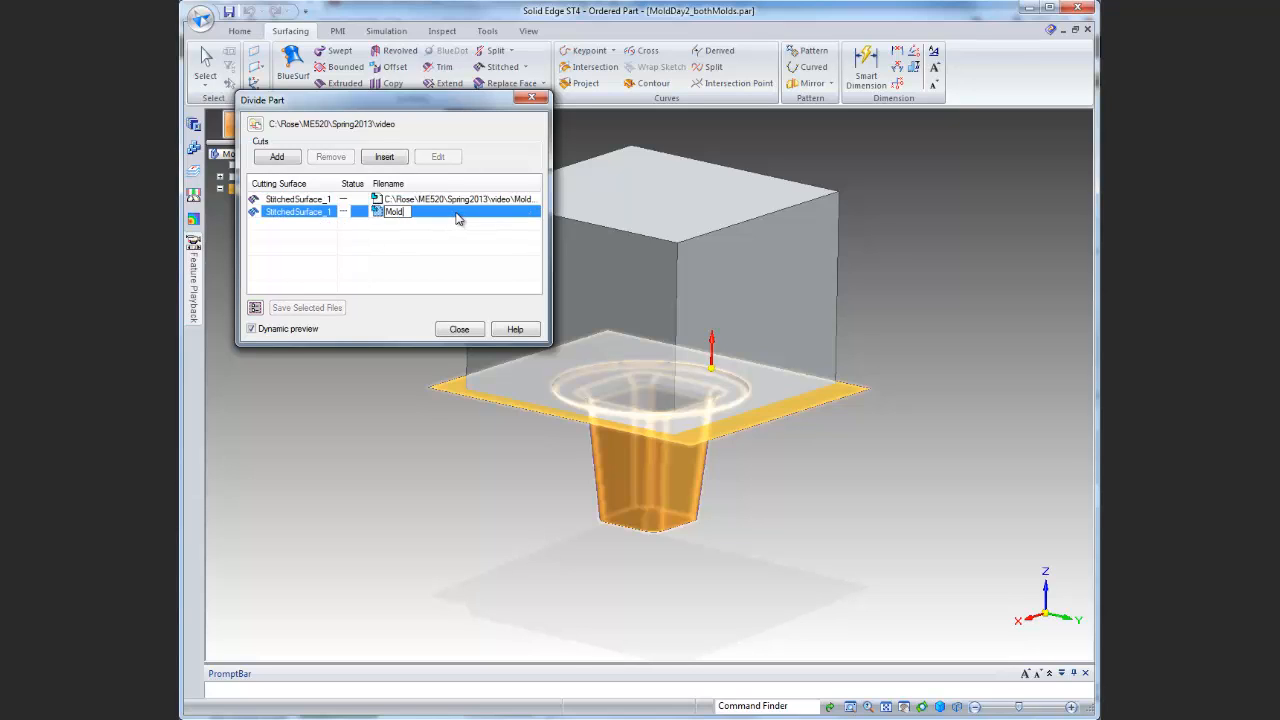
pyautogui.write('MoldDay2_topMold')
pyautogui.press('Return')
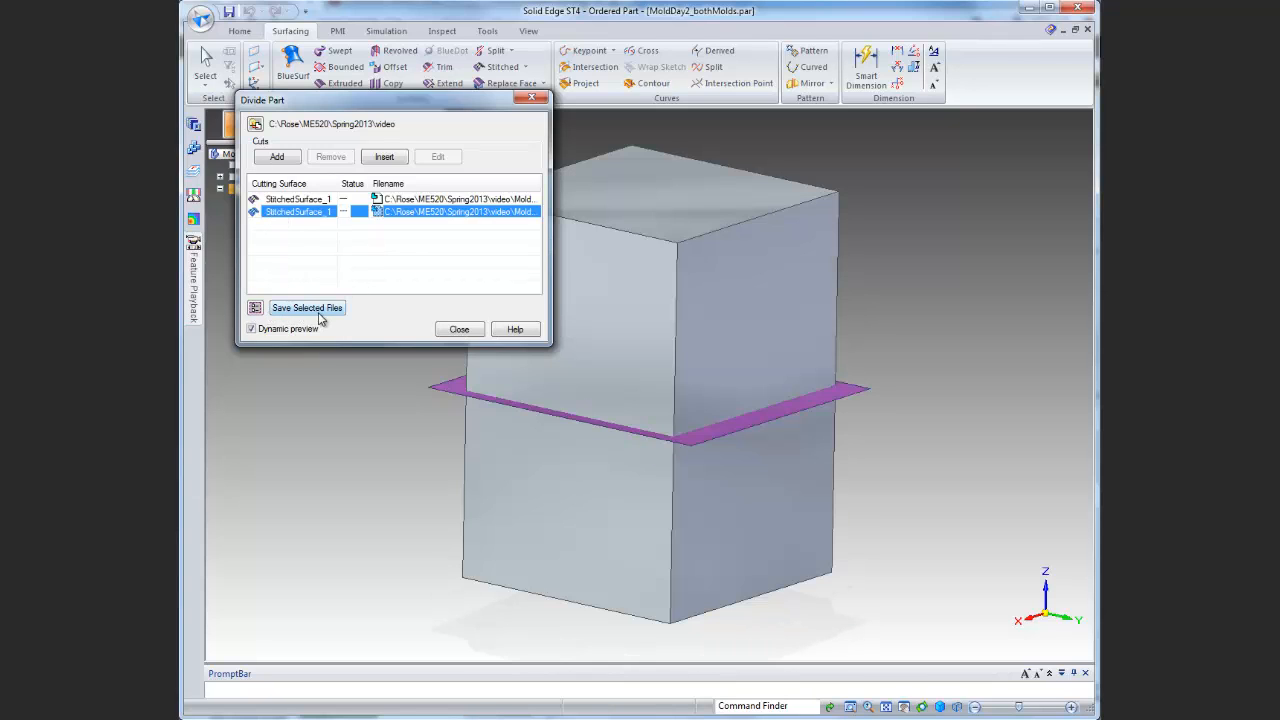
# Select both divided parts, save them as separate files, and close the Divide Part dialog
pyautogui.click(255, 308)
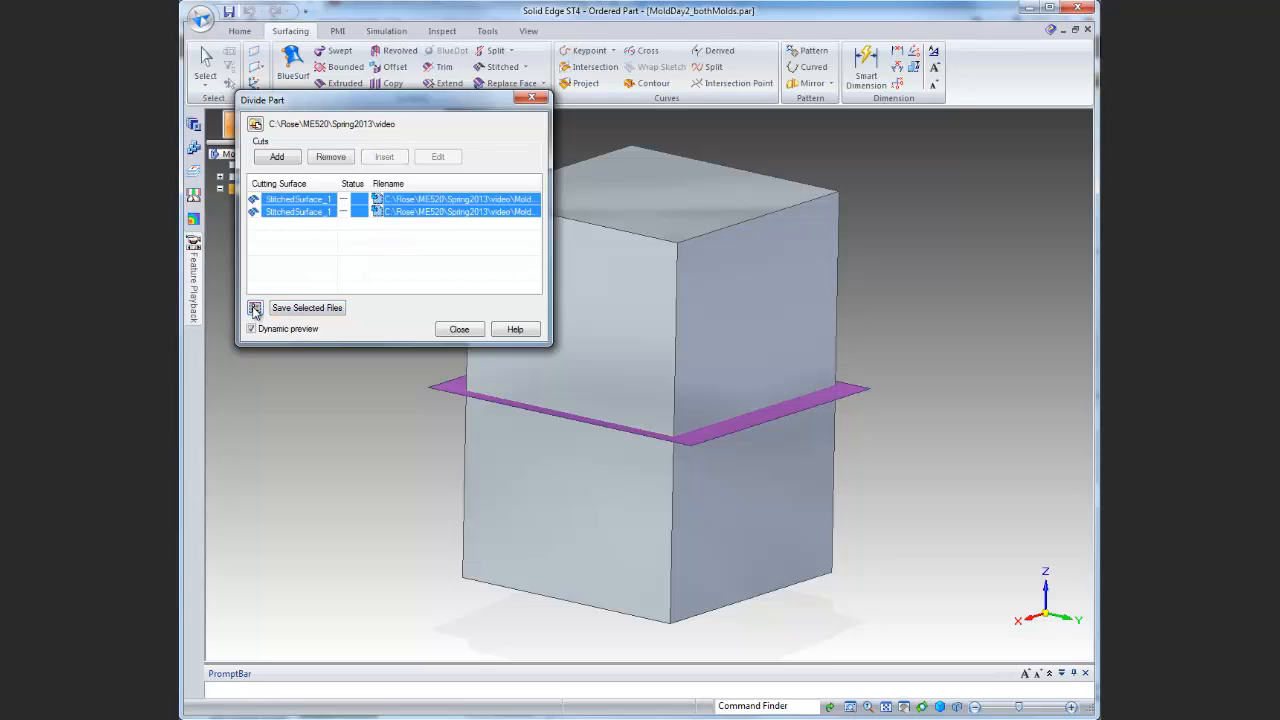
pyautogui.click(305, 312)
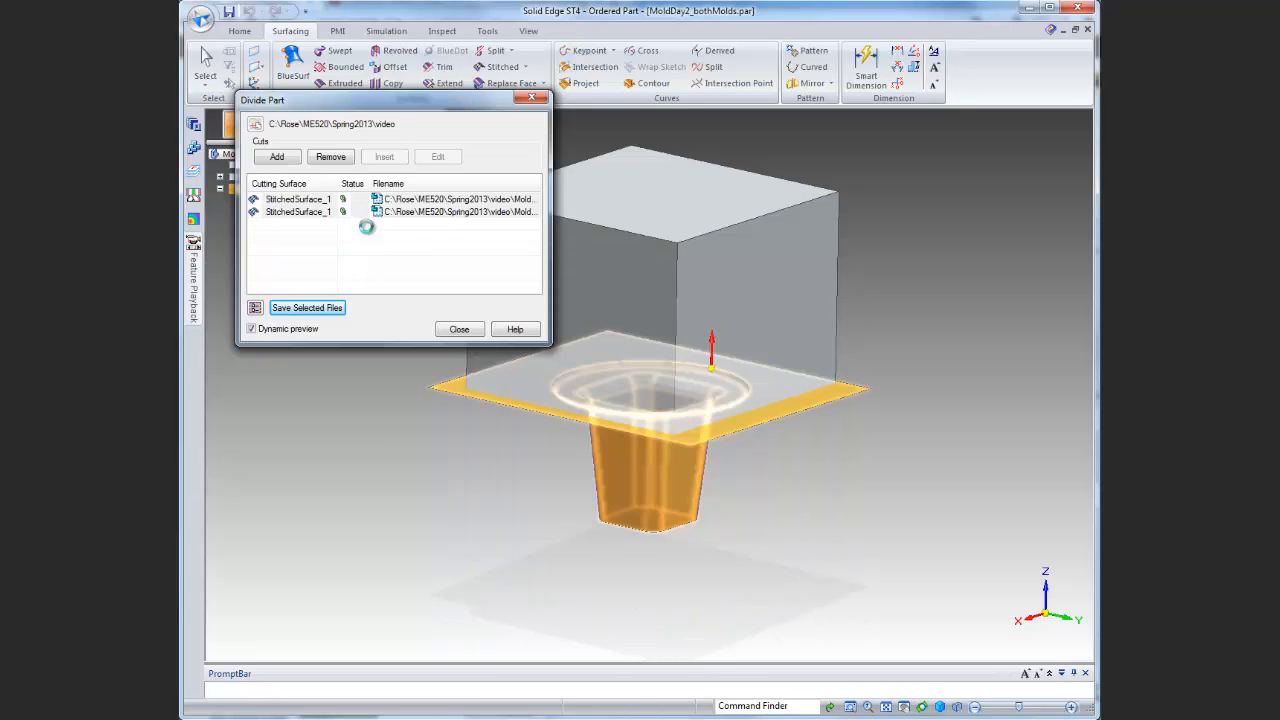
pyautogui.click(467, 333)
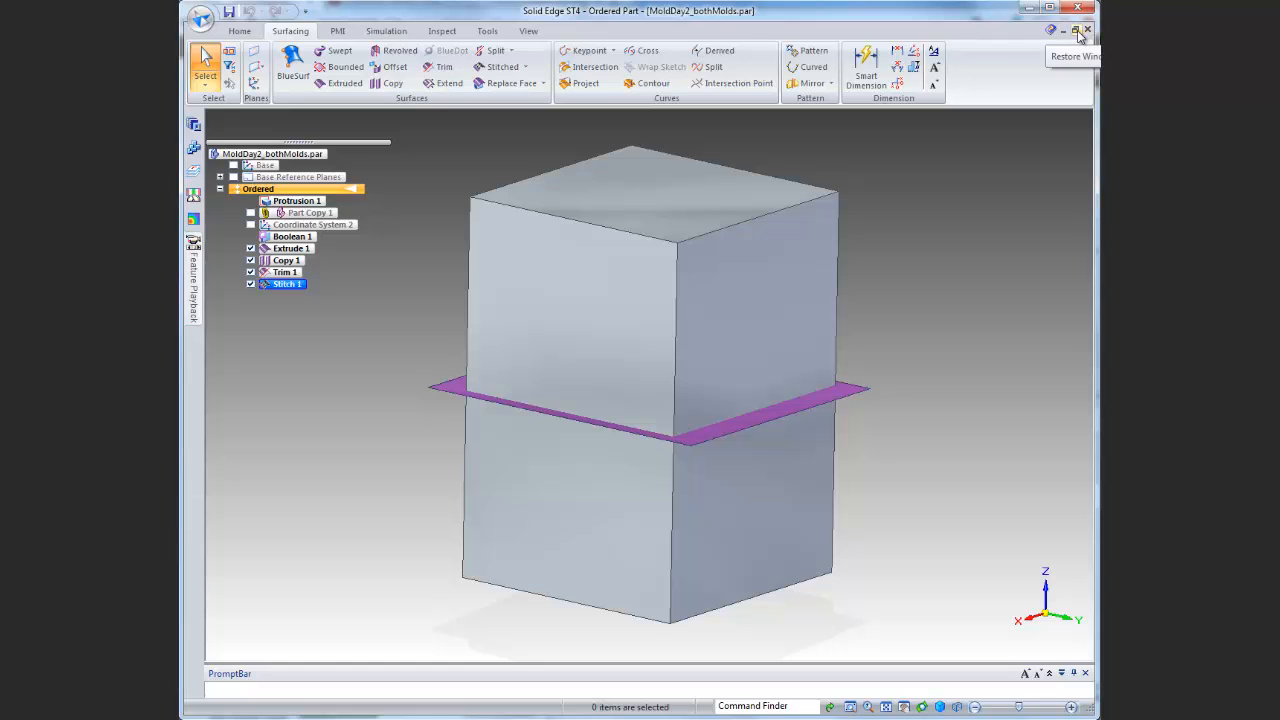
# Restore the maximized document window and reposition the MoldDay2_bothMolds and MoldDay2_part windows within the workspace
pyautogui.click(1075, 30)
pyautogui.moveTo(625, 123); pyautogui.dragTo(680, 277)
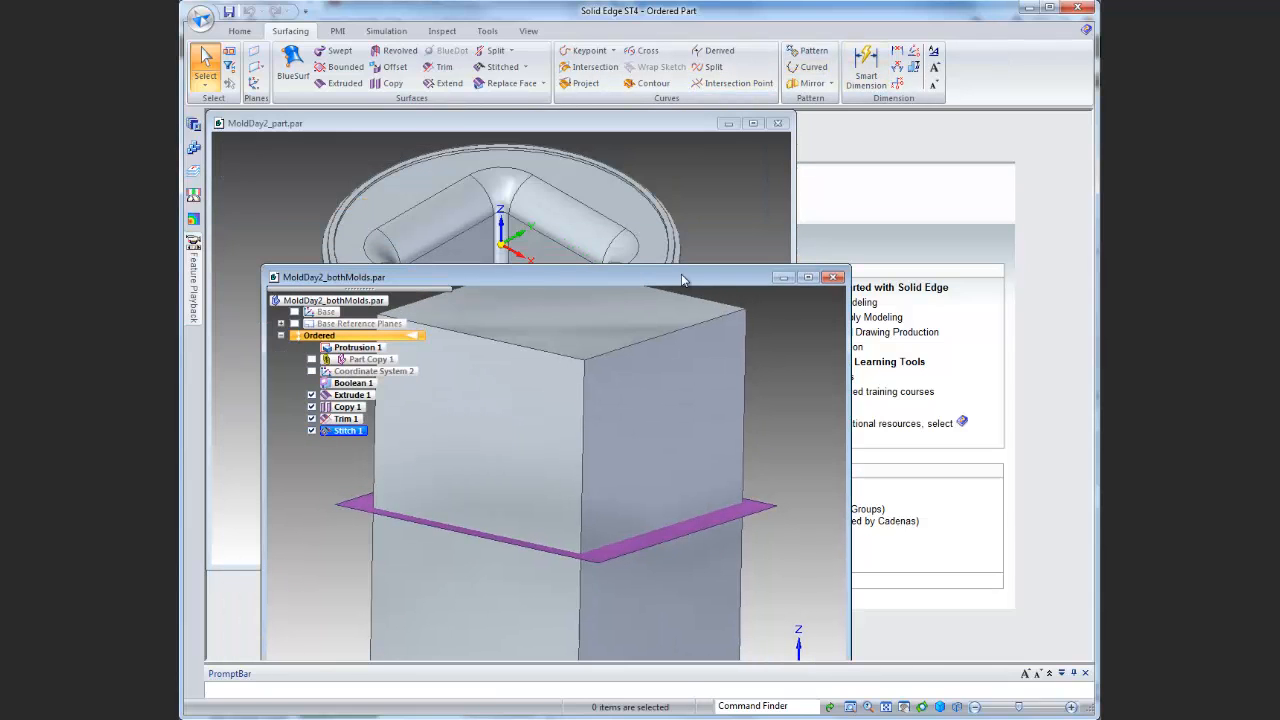
pyautogui.moveTo(668, 122); pyautogui.dragTo(663, 198)
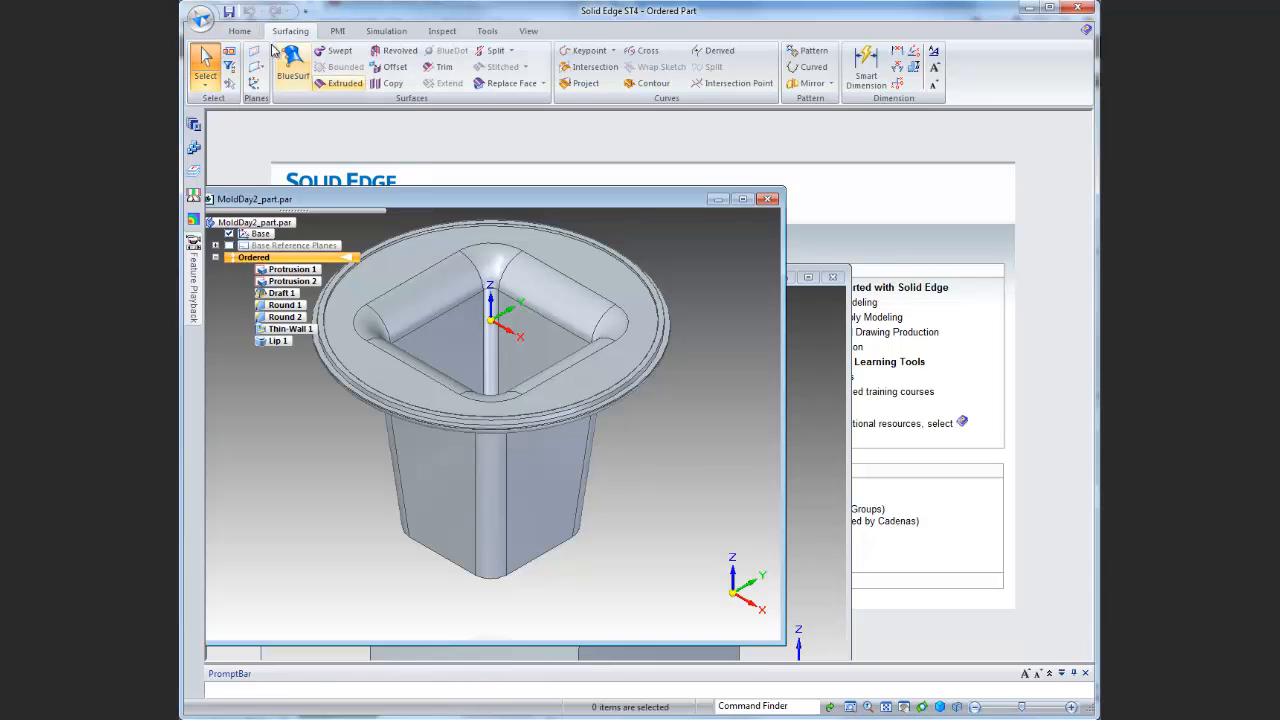
# Open the part document MoldDay2_bottomMold.par from the video folder
pyautogui.click(239, 31)
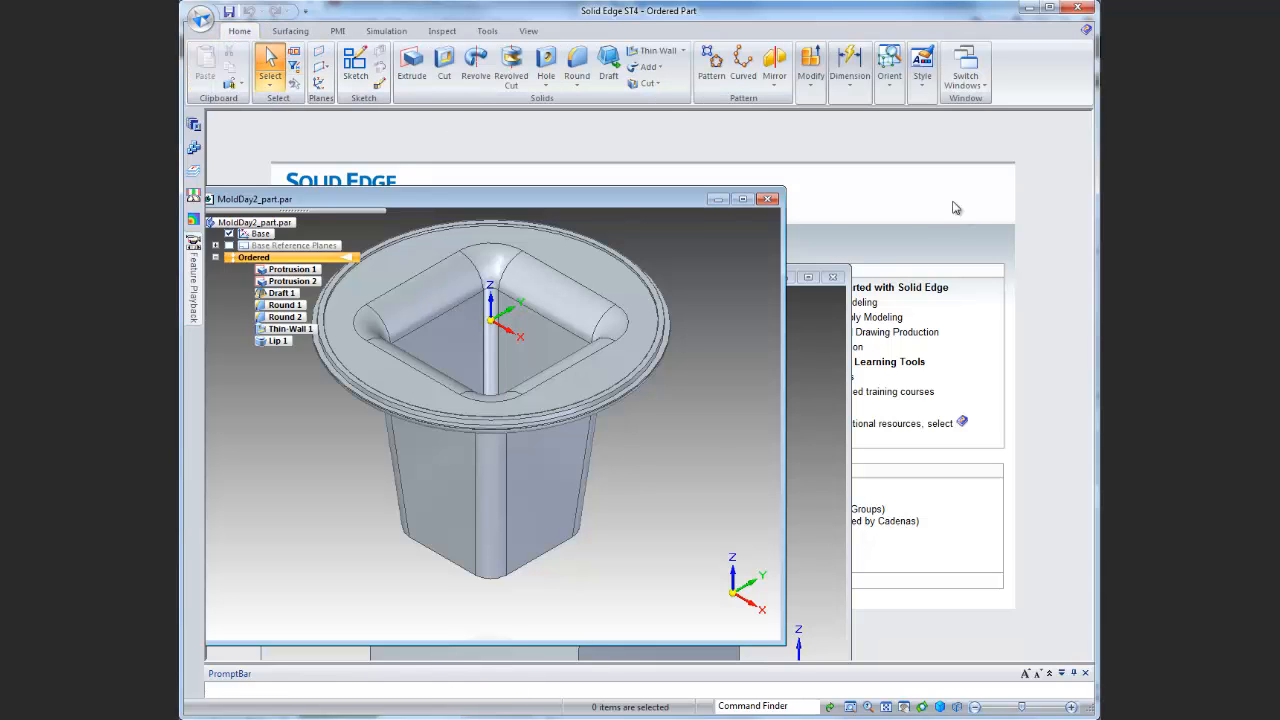
pyautogui.click(200, 18)
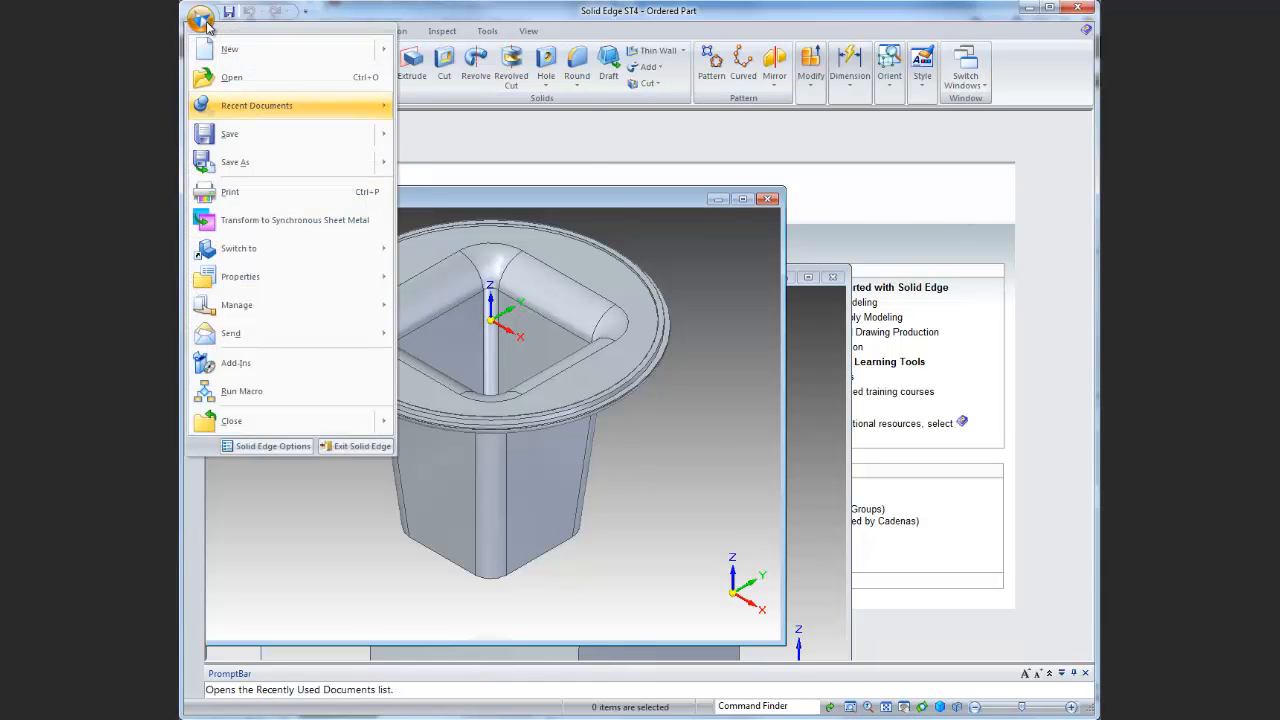
pyautogui.click(243, 86)
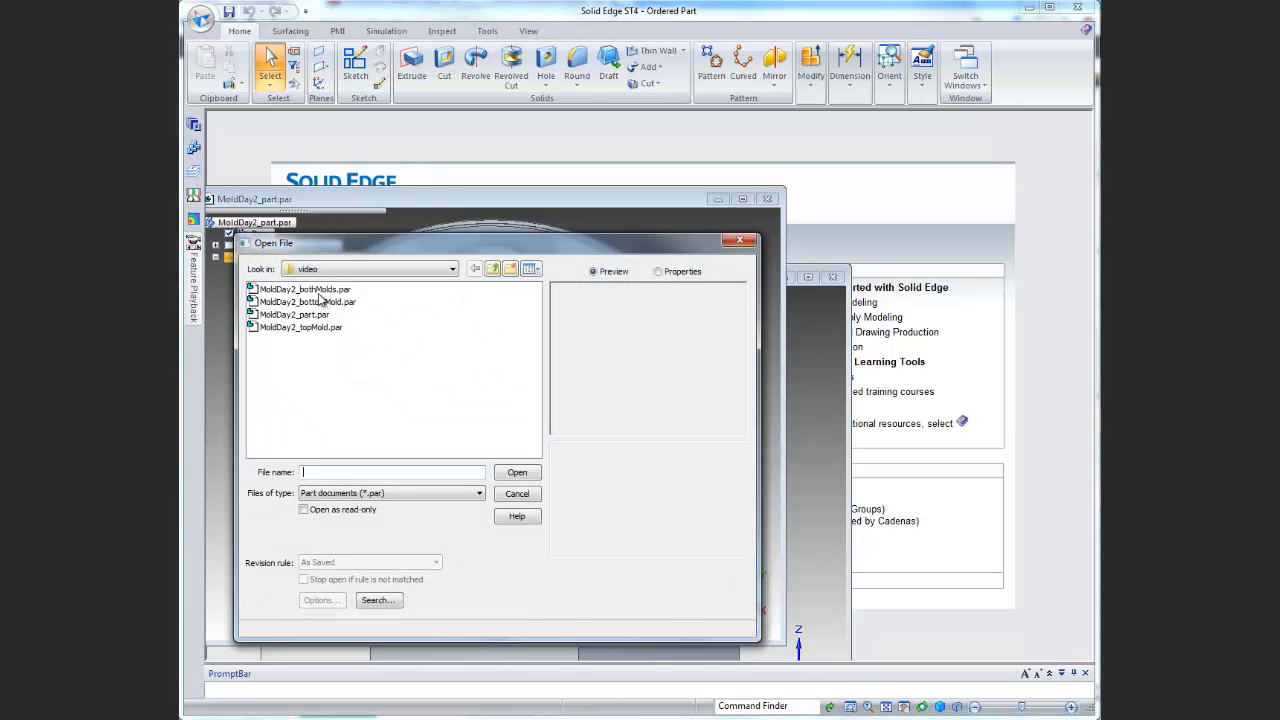
pyautogui.click(318, 290)
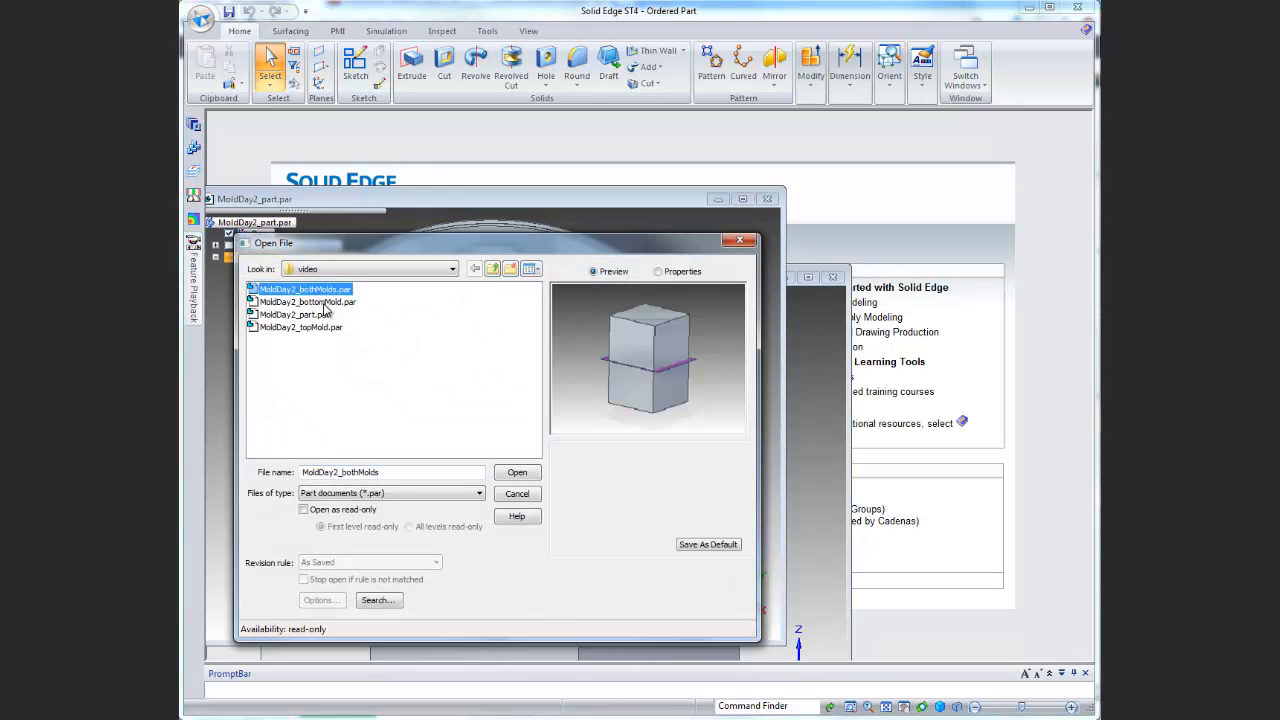
pyautogui.click(322, 302)
pyautogui.click(528, 474)
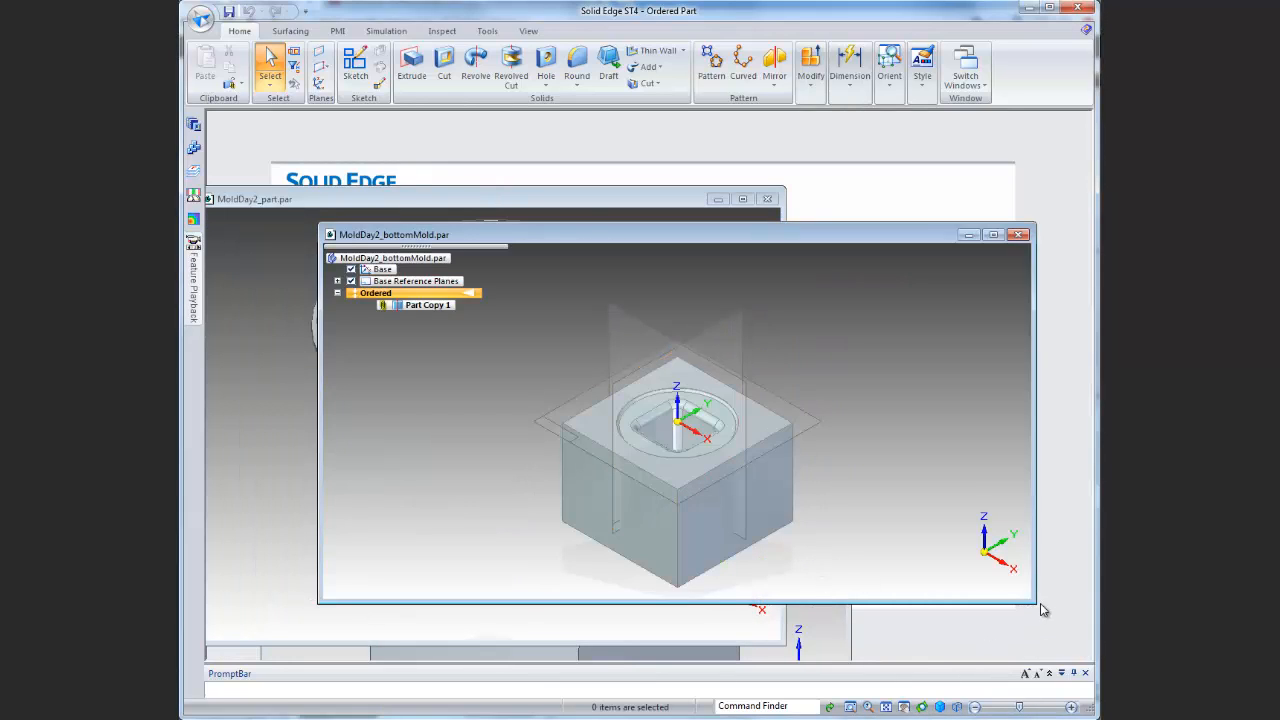
# Make the bottom mold's document window narrower and taller, and inspect its cavity from another angle
pyautogui.moveTo(1033, 600); pyautogui.dragTo(850, 652)
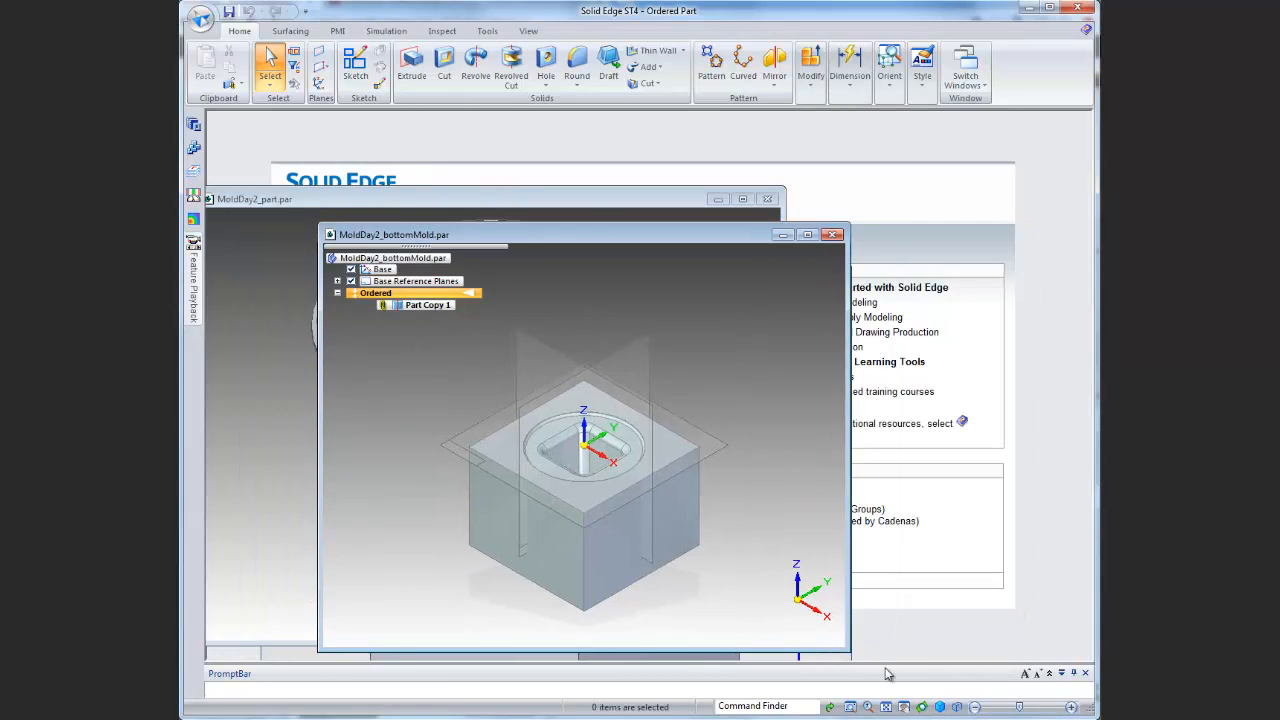
pyautogui.click(886, 707)
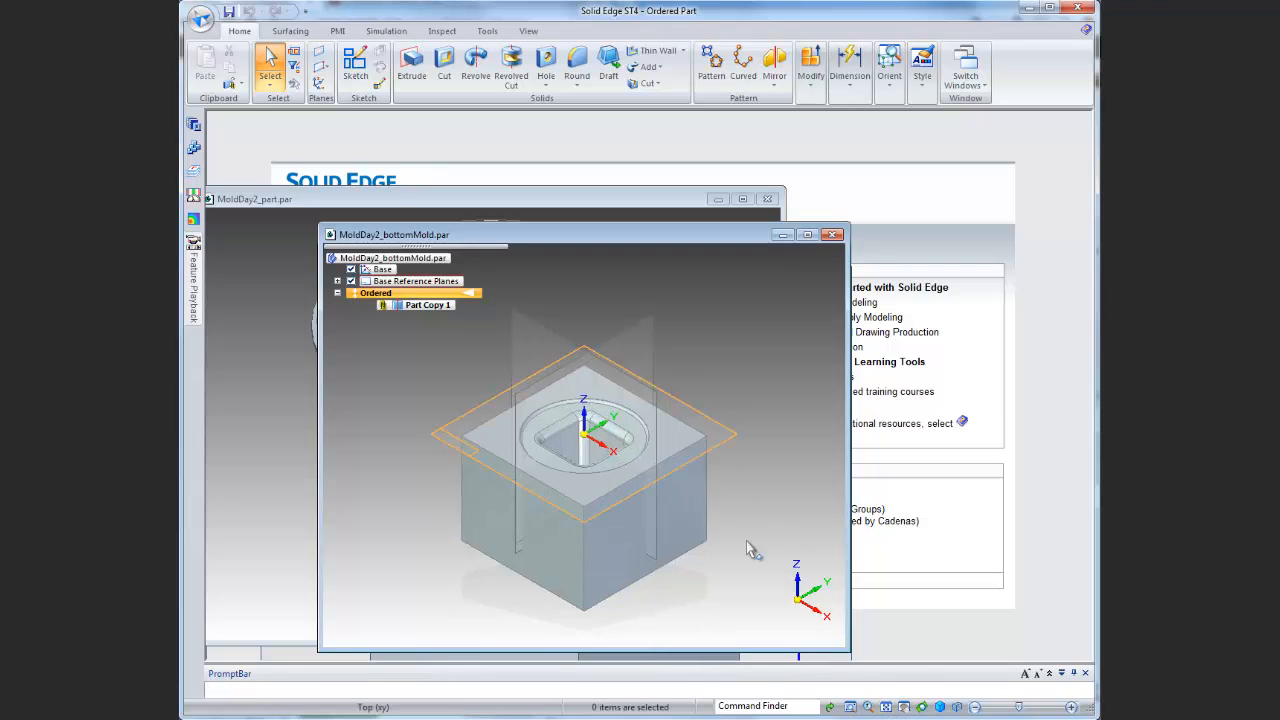
pyautogui.moveTo(746, 548); pyautogui.dragTo(437, 477, button='middle')
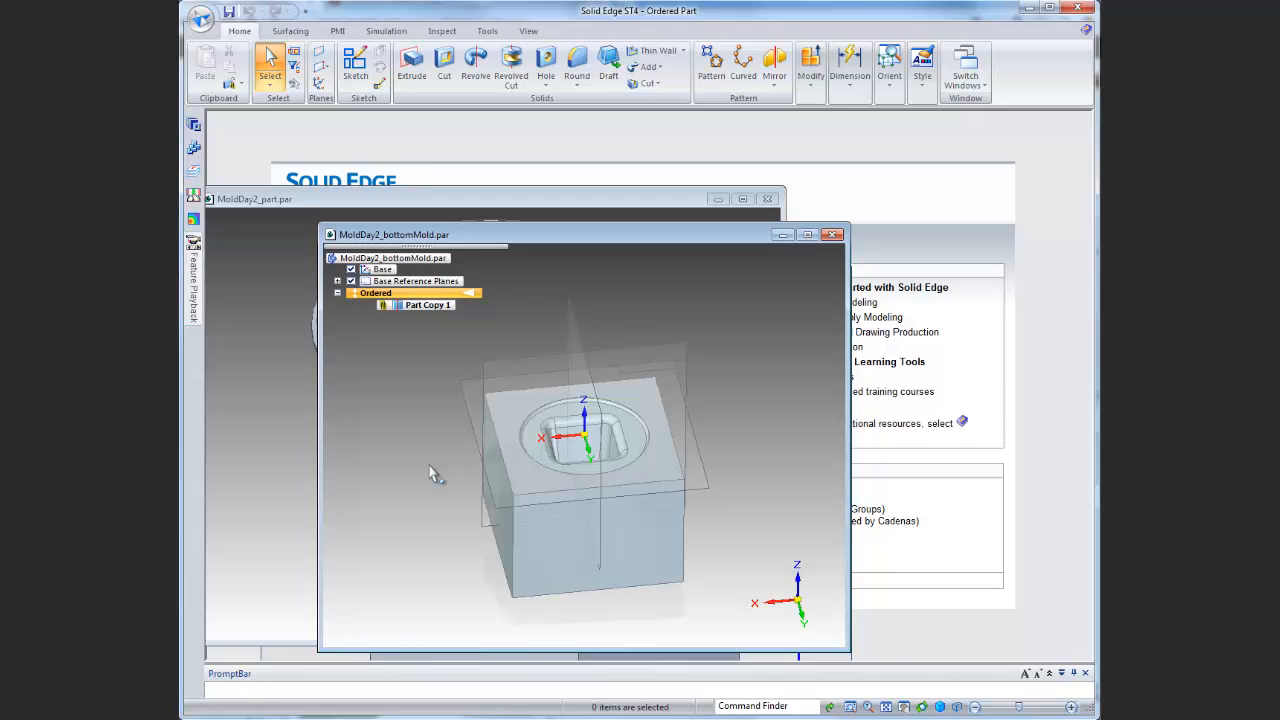
# Open MoldDay2_topMold.par from the video folder, then move and narrow its window so the bottom mold's window is less covered
pyautogui.click(200, 19)
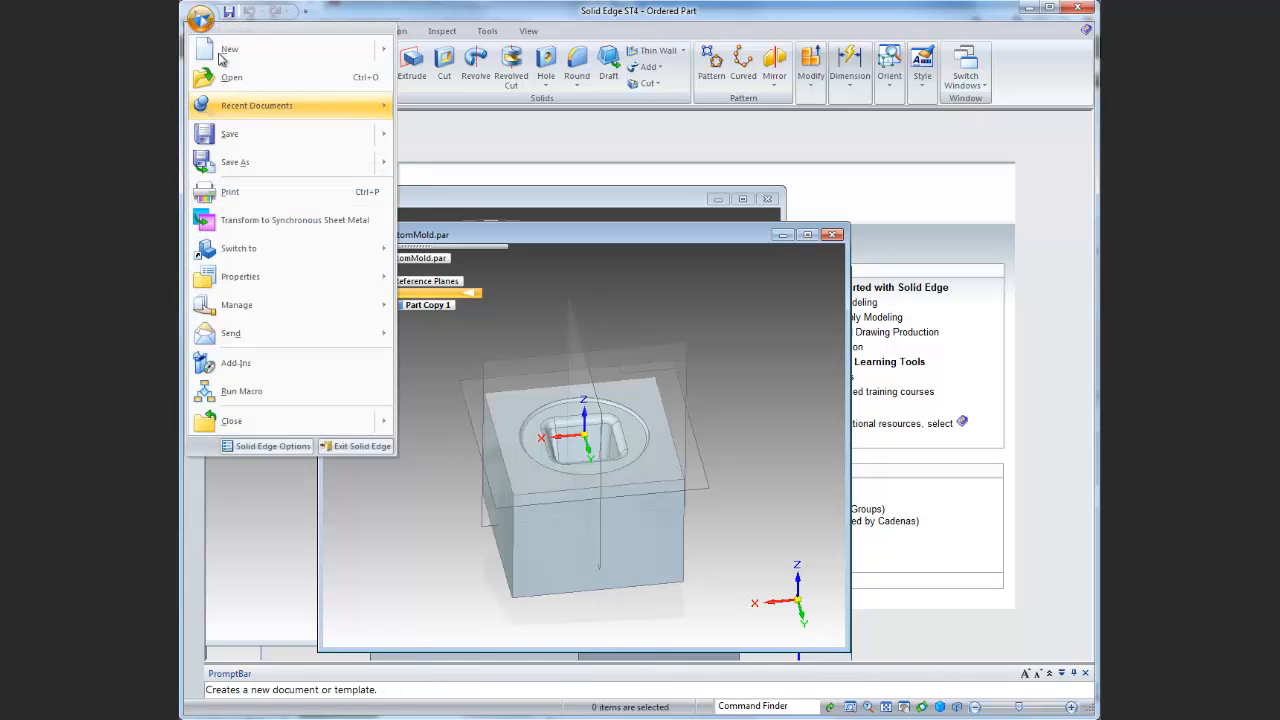
pyautogui.click(236, 78)
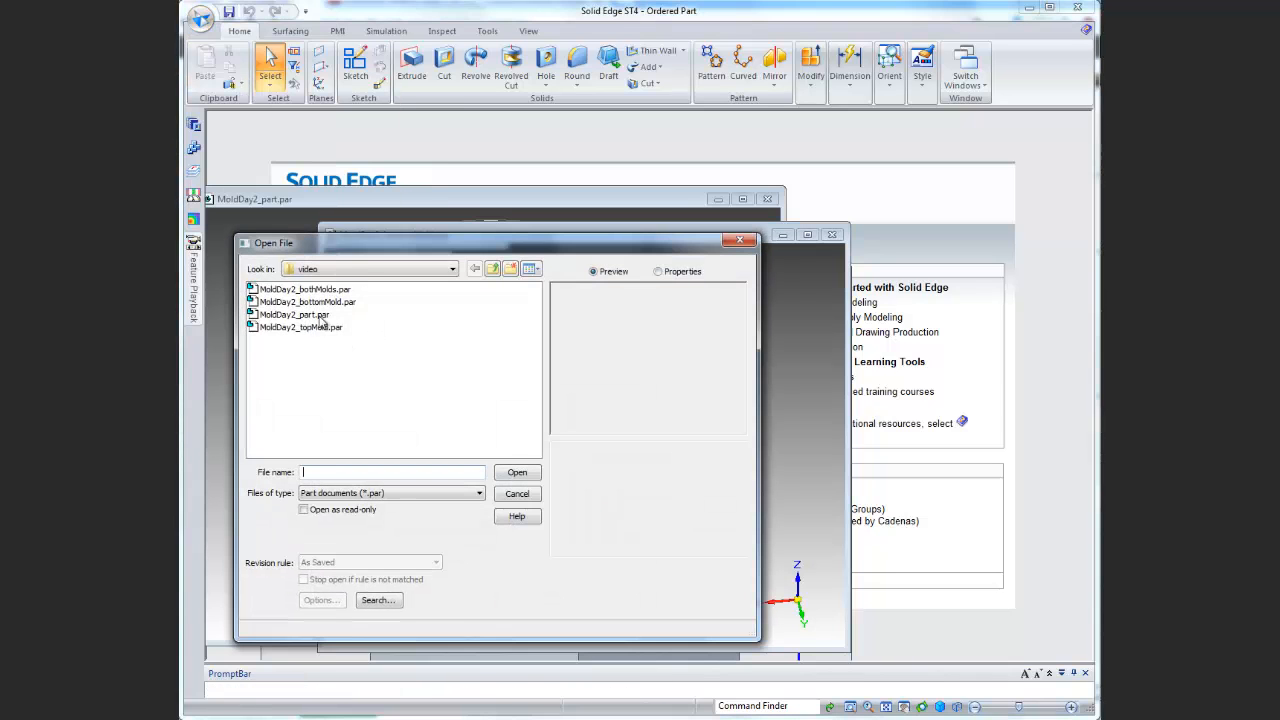
pyautogui.click(326, 327)
pyautogui.click(517, 472)
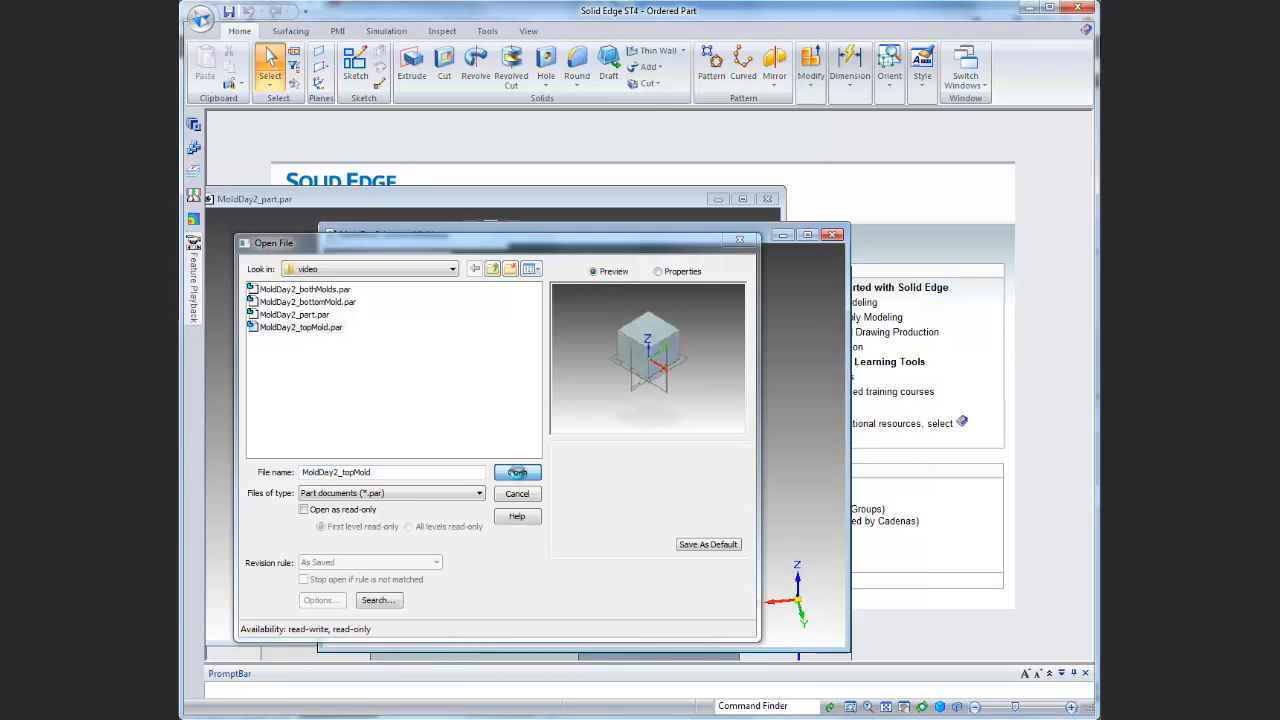
pyautogui.moveTo(796, 253); pyautogui.dragTo(849, 160)
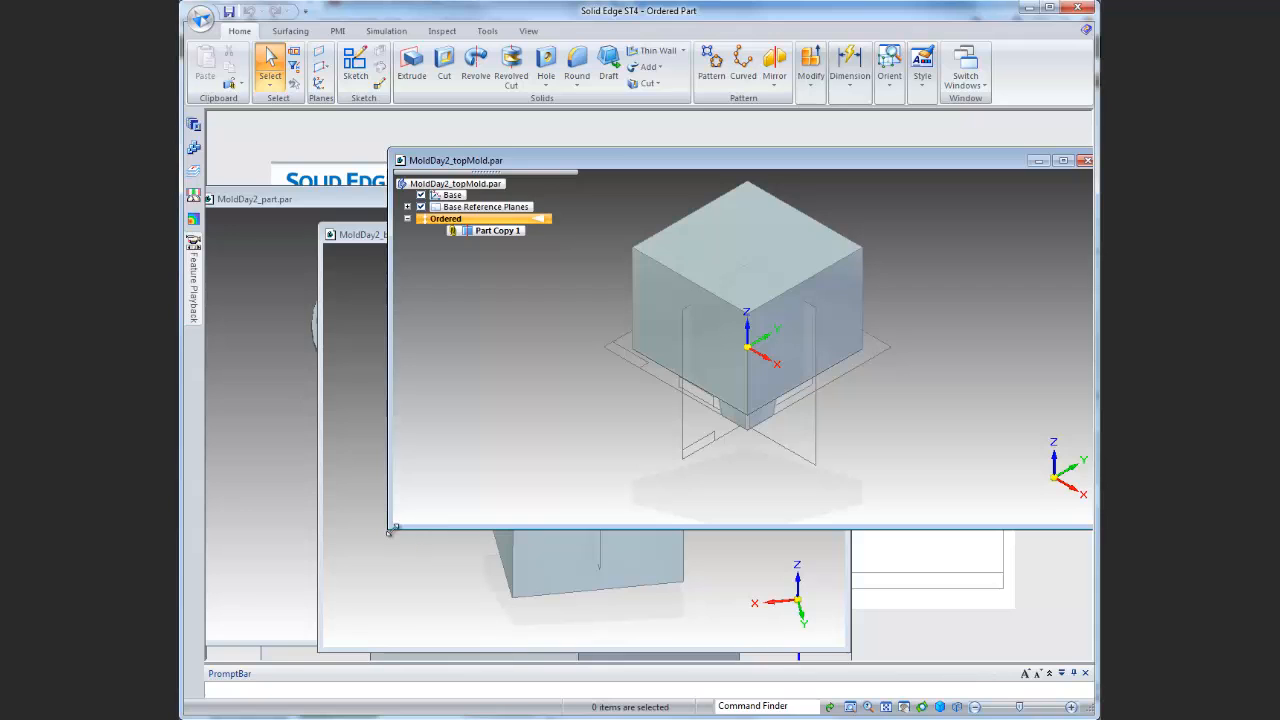
pyautogui.moveTo(390, 531); pyautogui.dragTo(611, 595)
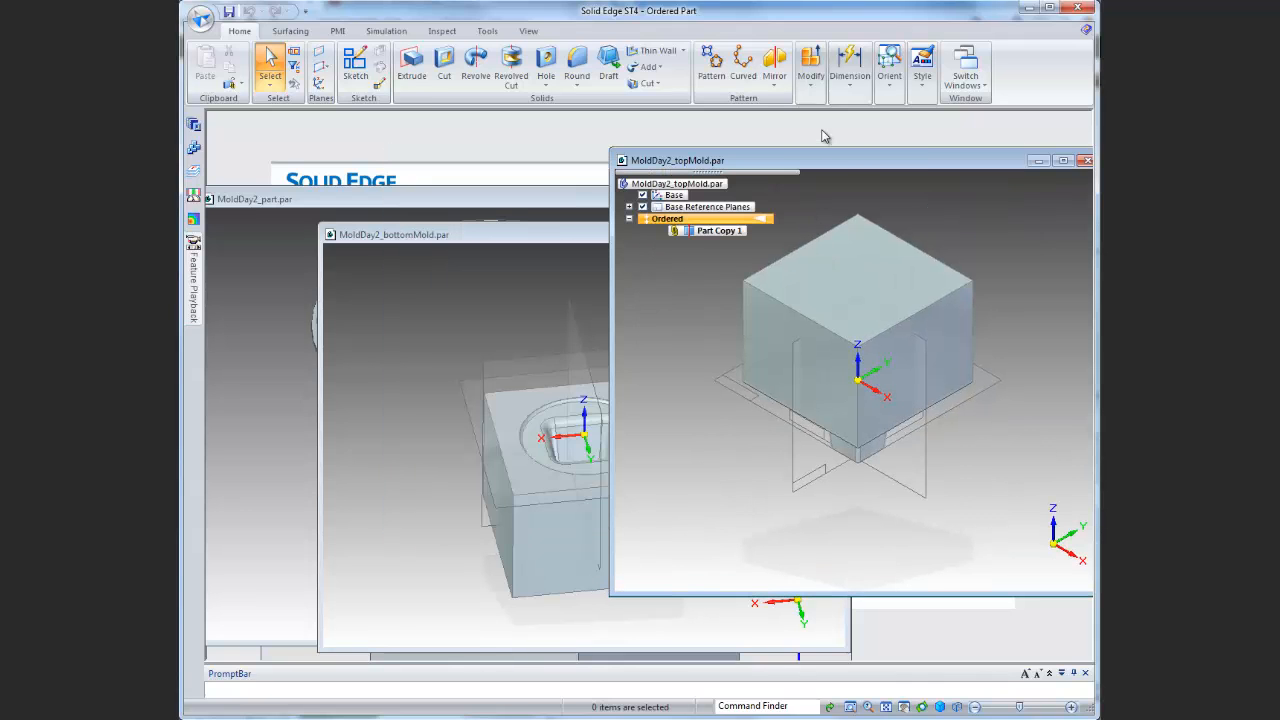
# Reposition the top mold's window fully inside the workspace, view the mold from the side, and maximize the window
pyautogui.moveTo(829, 163); pyautogui.dragTo(741, 151)
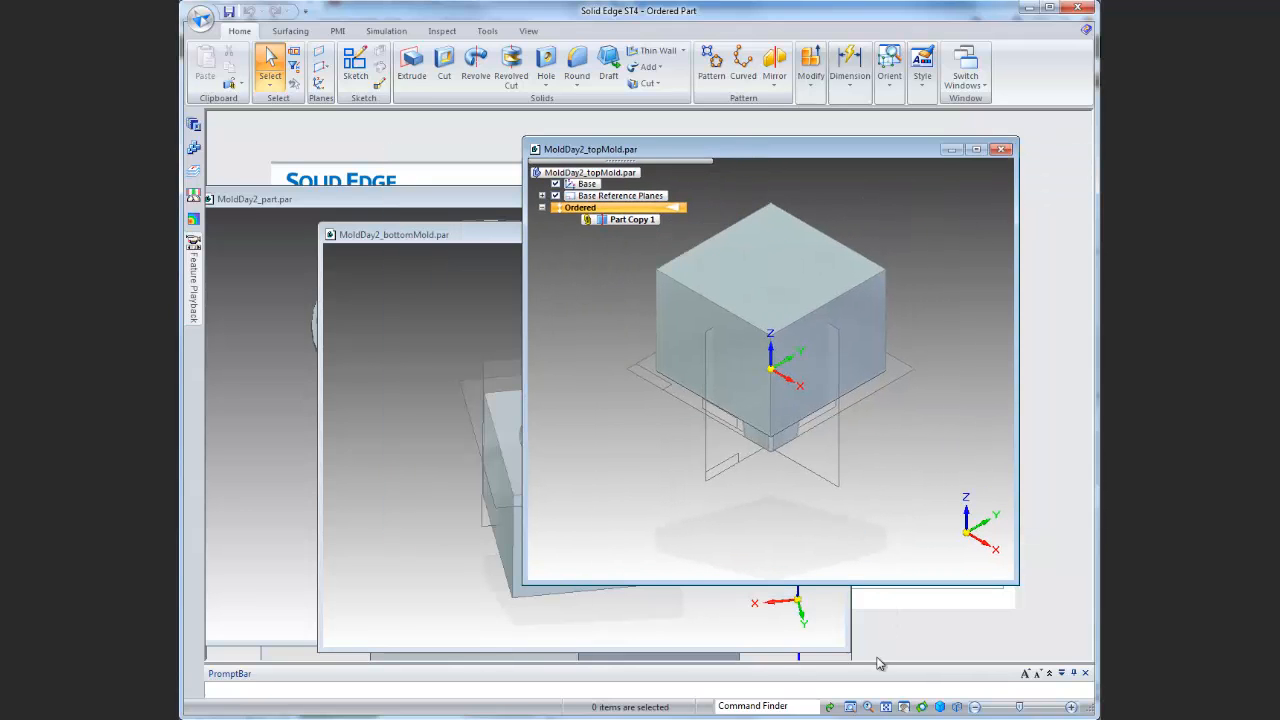
pyautogui.scroll(1, 803, 373)
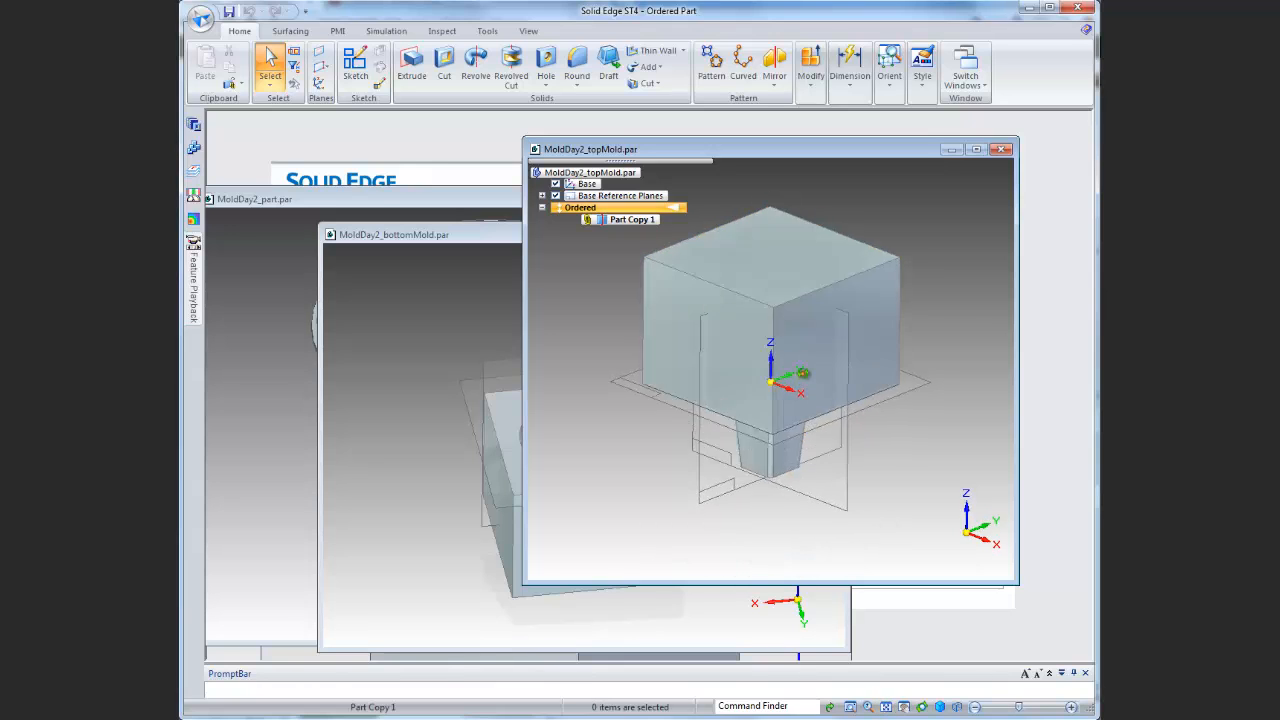
pyautogui.moveTo(803, 373); pyautogui.dragTo(880, 380, button='middle')
pyautogui.click(976, 149)
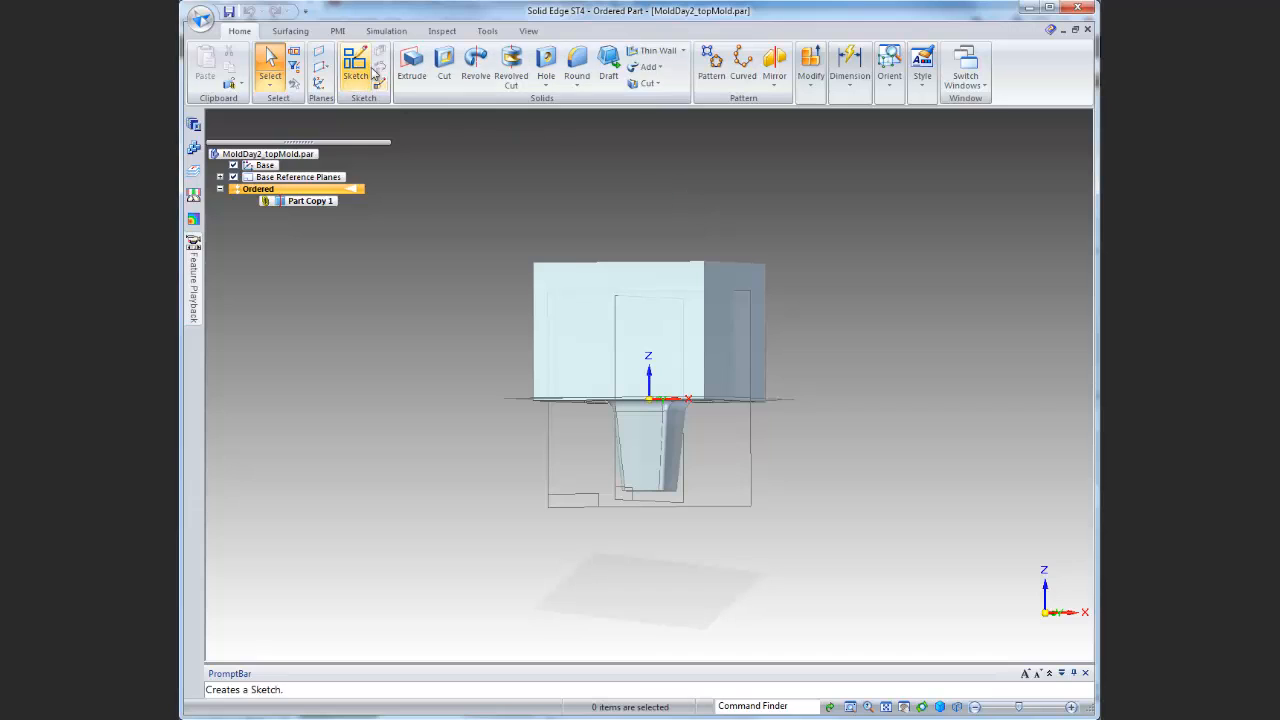
# Start a cut on the top mold's XZ reference plane and sketch a horizontal line extending past both sides of the block
pyautogui.click(447, 78)
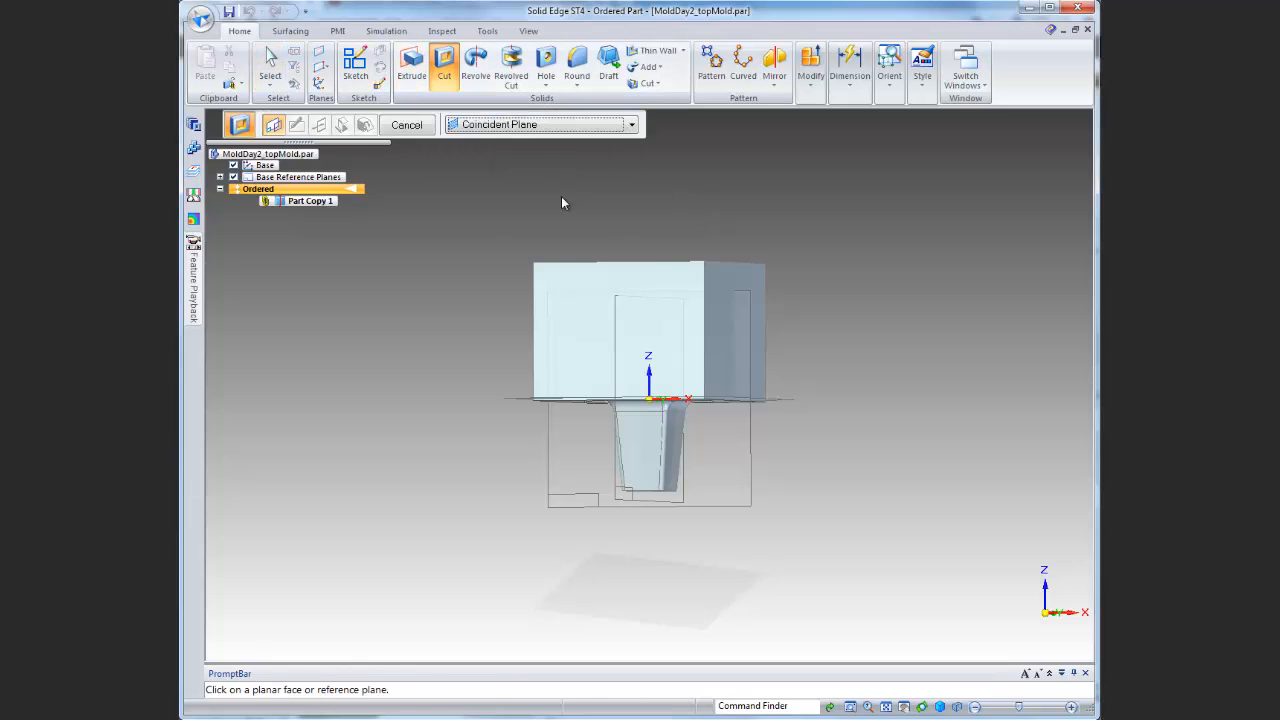
pyautogui.moveTo(740, 366); pyautogui.dragTo(903, 409, button='middle')
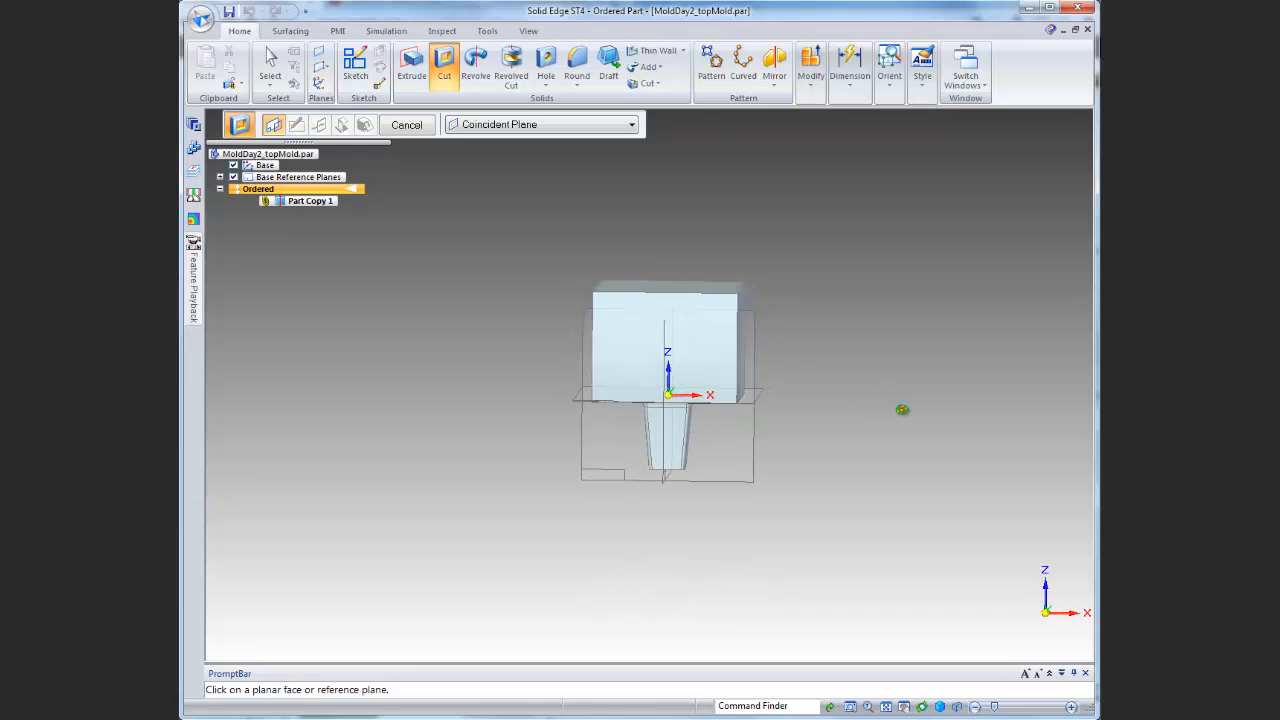
pyautogui.click(757, 358)
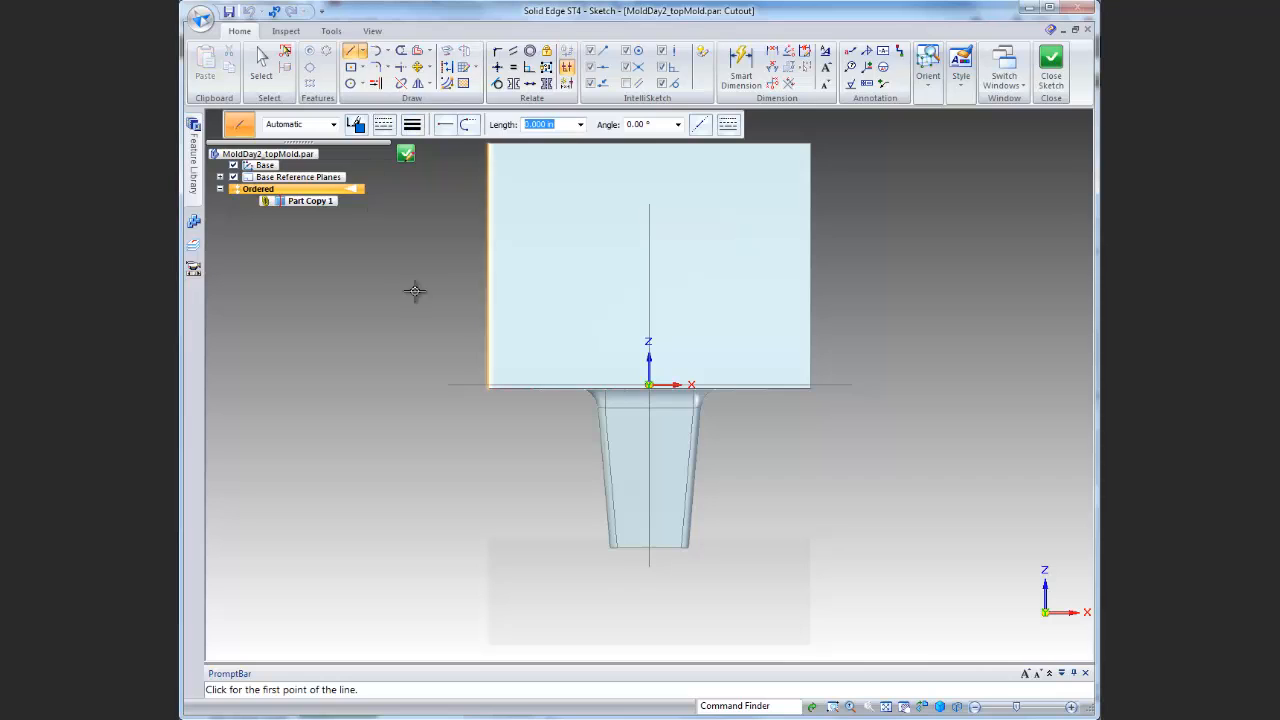
pyautogui.click(781, 325)
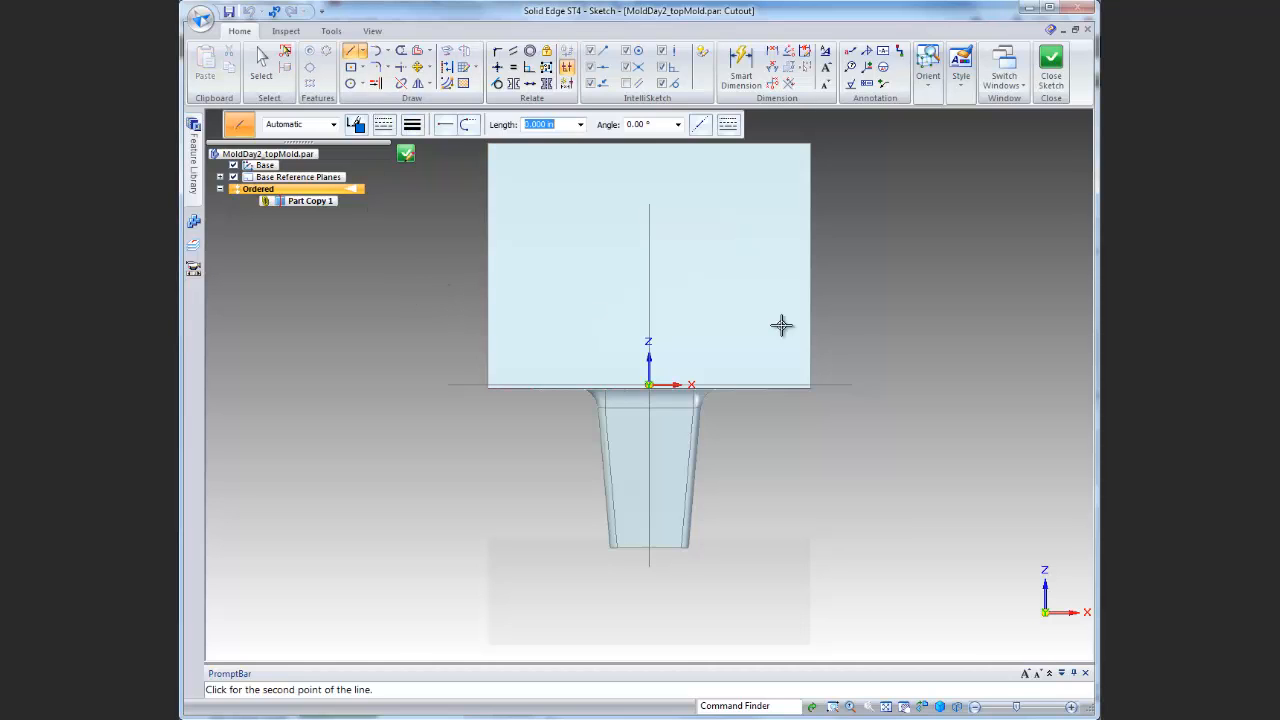
pyautogui.click(863, 307)
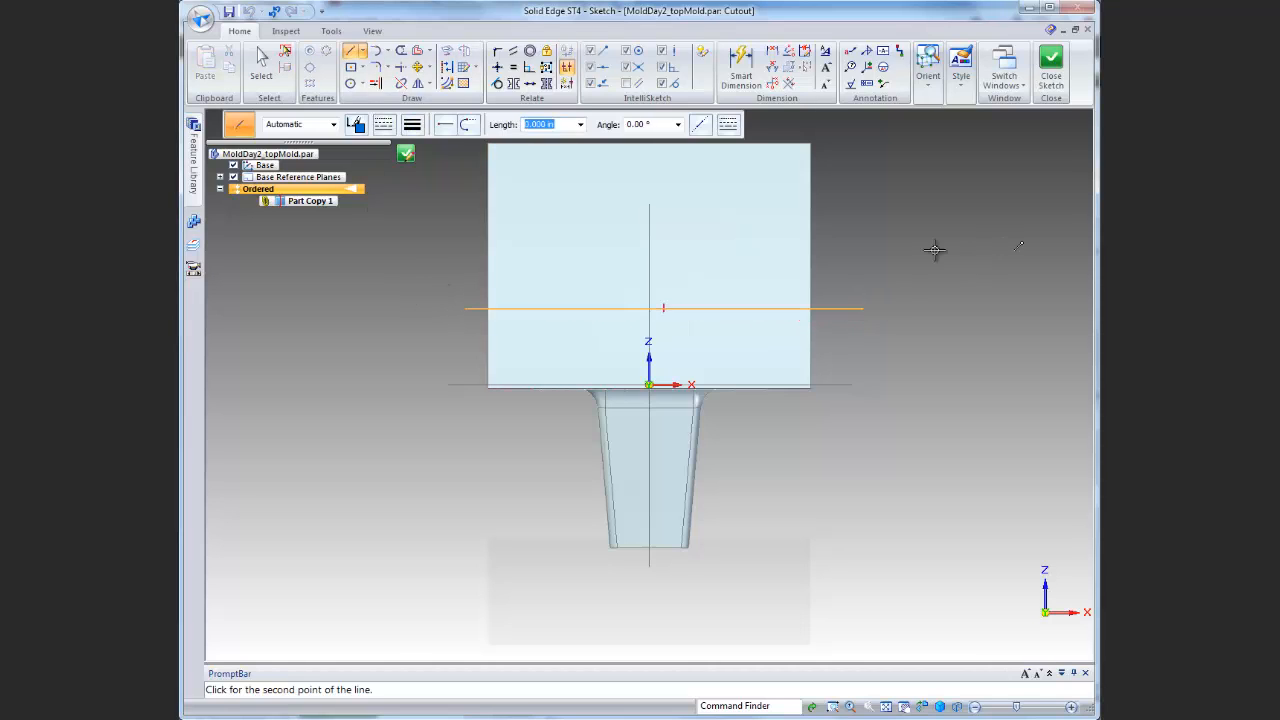
pyautogui.press('Escape')
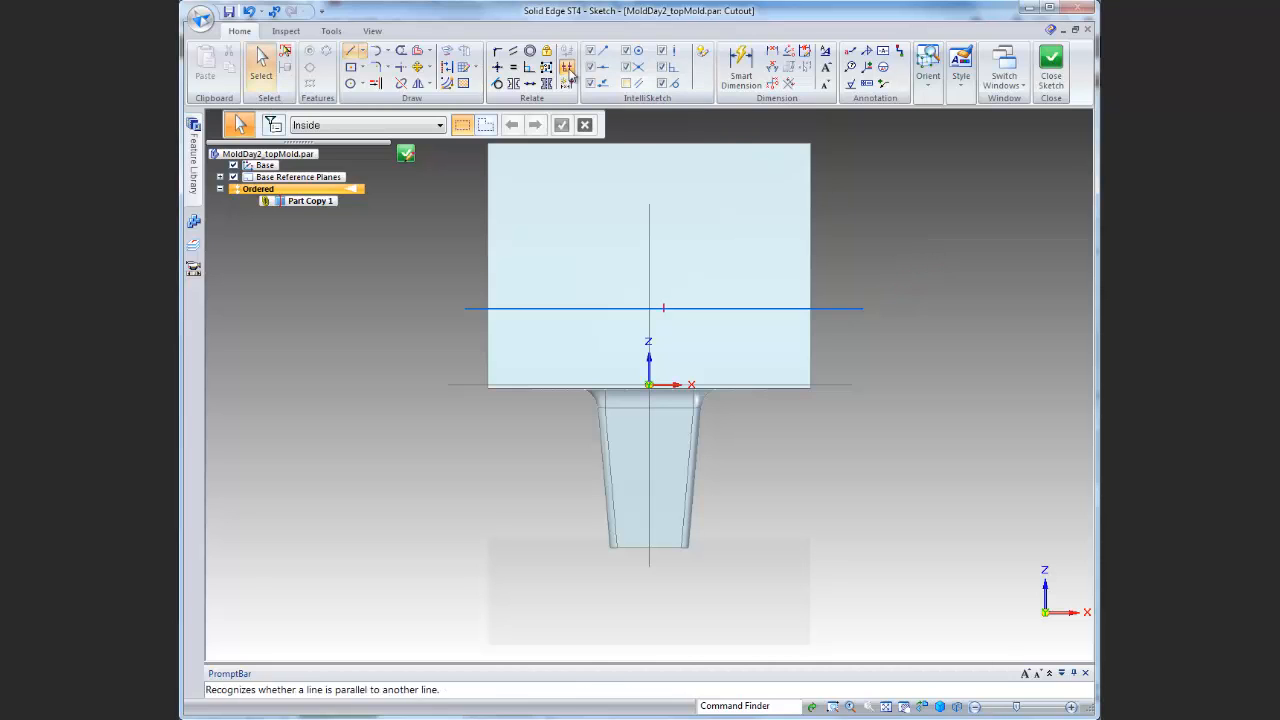
# Dimension the vertical distance from the cut line to the core's lower end face and set it to 3 in
pyautogui.click(771, 52)
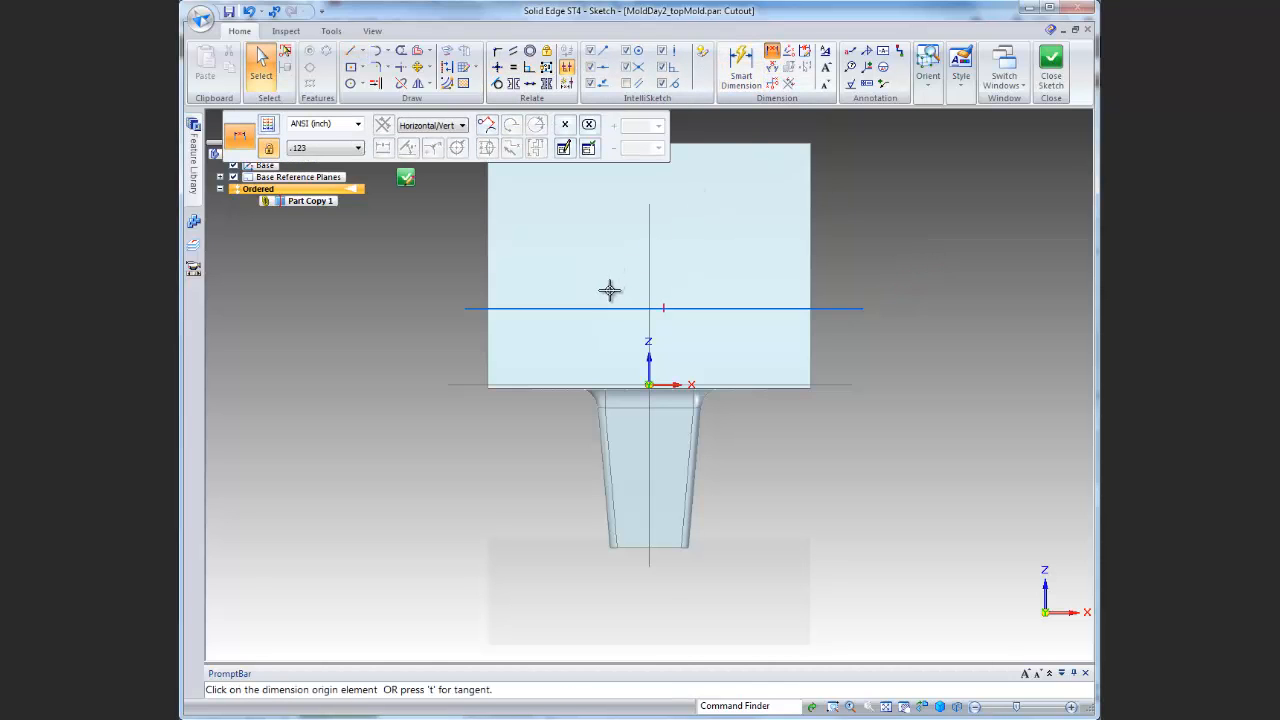
pyautogui.click(606, 308)
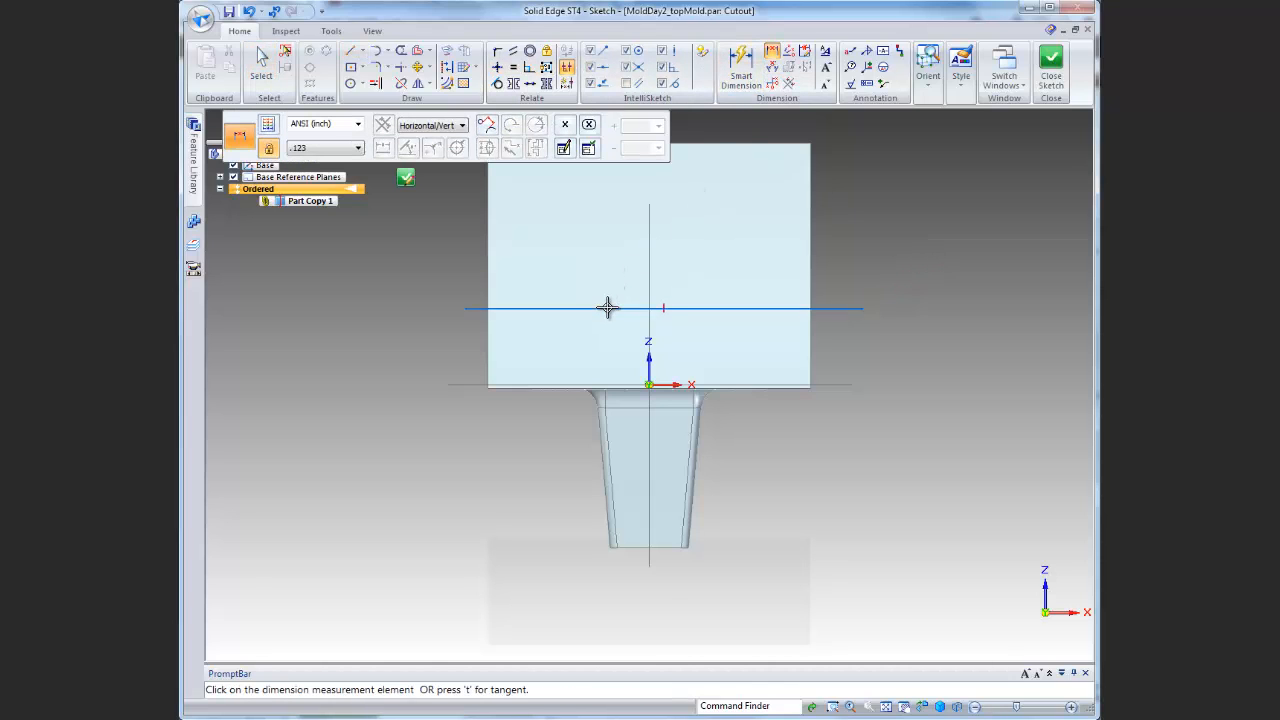
pyautogui.click(630, 545)
pyautogui.click(394, 426)
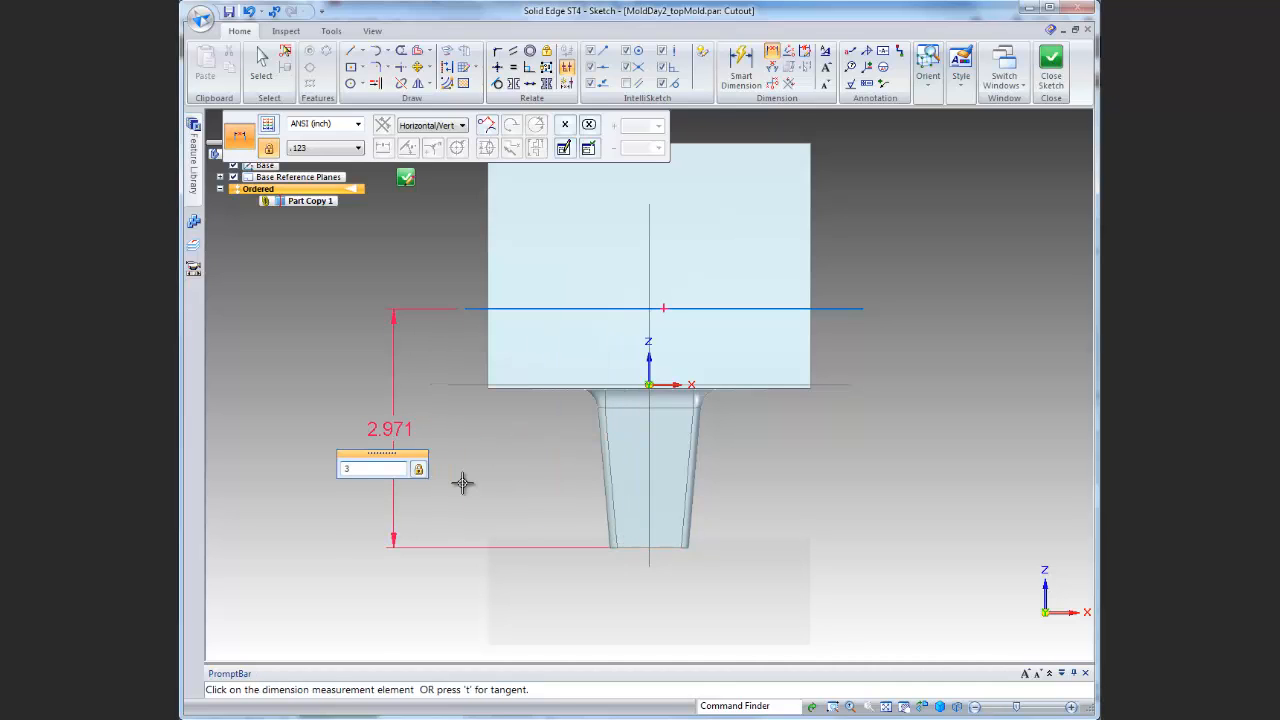
pyautogui.press('Return')
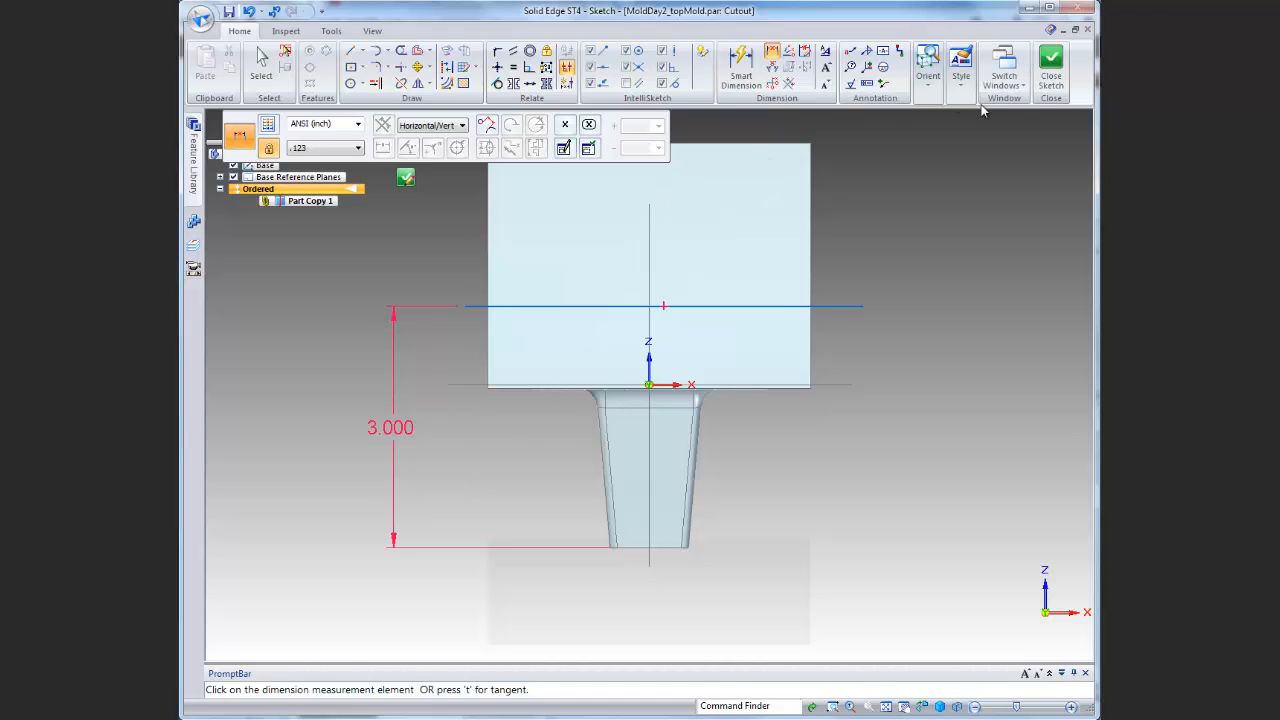
# Cut away the block above the sketched line, extending the cut in both directions from the sketch plane
pyautogui.click(1051, 62)
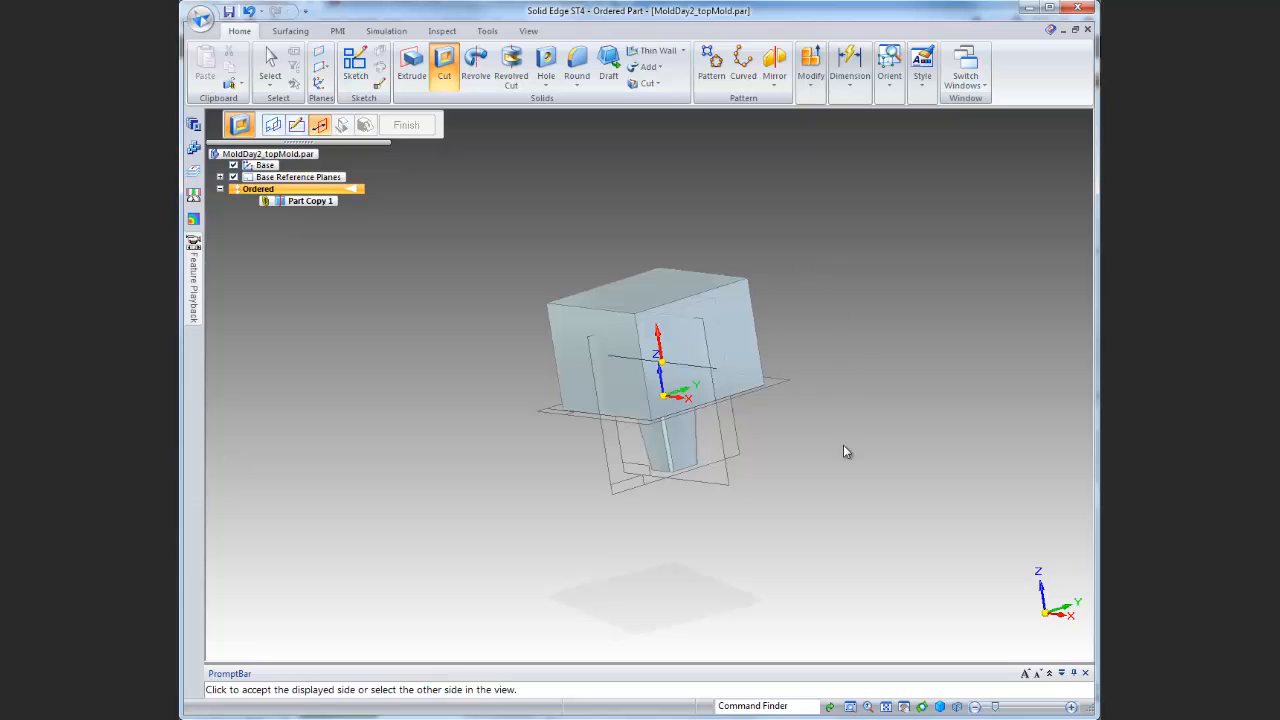
pyautogui.click(765, 211)
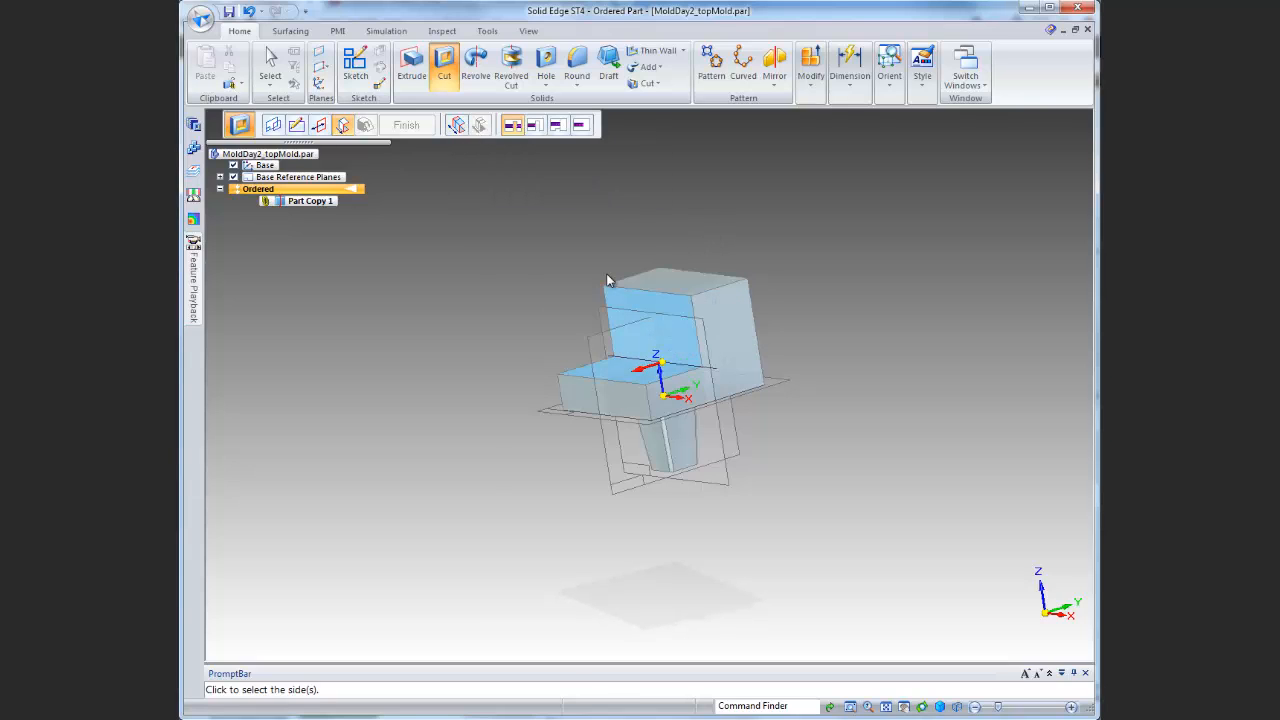
pyautogui.click(534, 125)
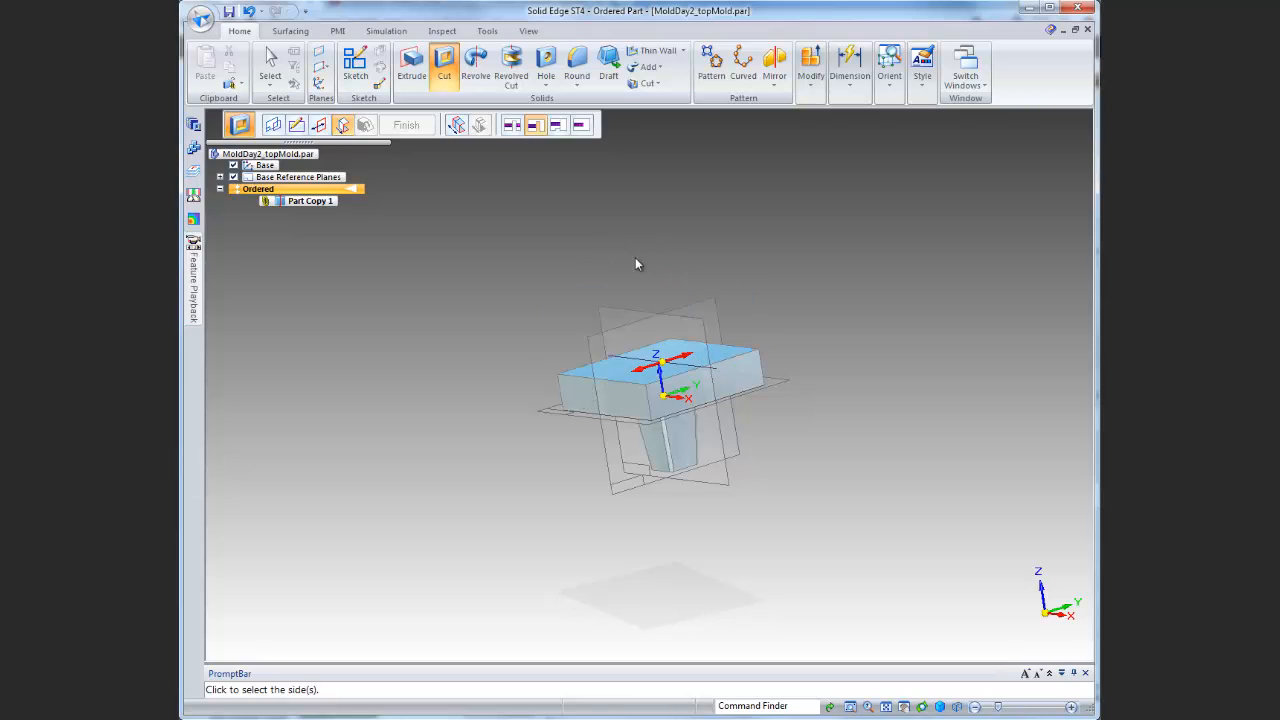
pyautogui.click(636, 264)
pyautogui.click(427, 131)
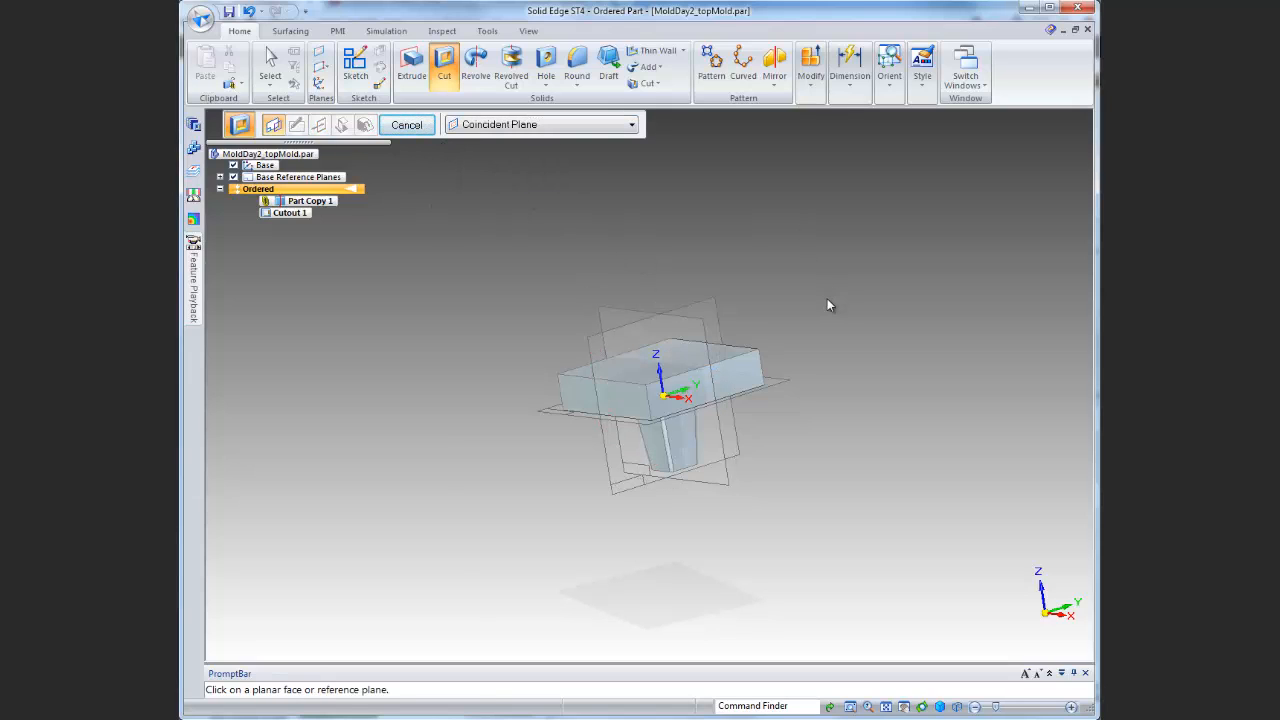
# Hide the base reference planes, fit the trimmed top mold in view, and inspect its core from below
pyautogui.click(233, 177)
pyautogui.moveTo(474, 397); pyautogui.dragTo(600, 250, button='middle')
pyautogui.click(273, 68)
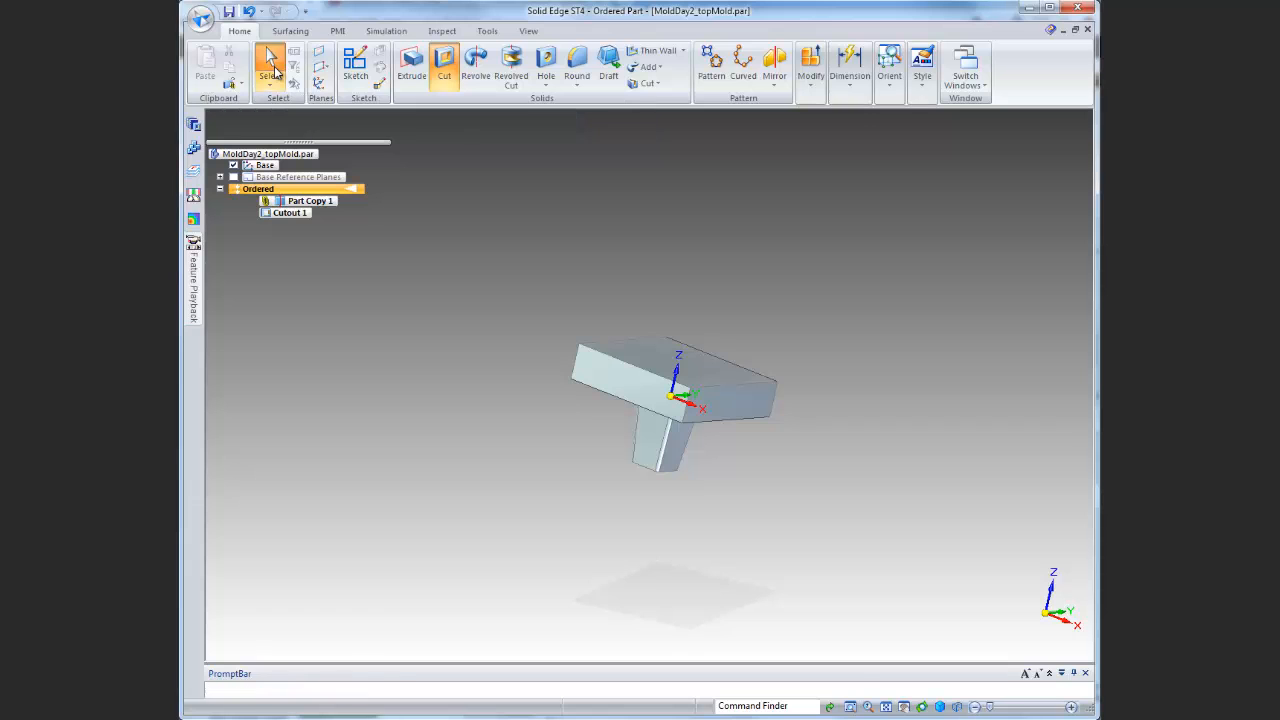
pyautogui.click(887, 707)
pyautogui.moveTo(812, 488); pyautogui.dragTo(760, 395, button='middle')
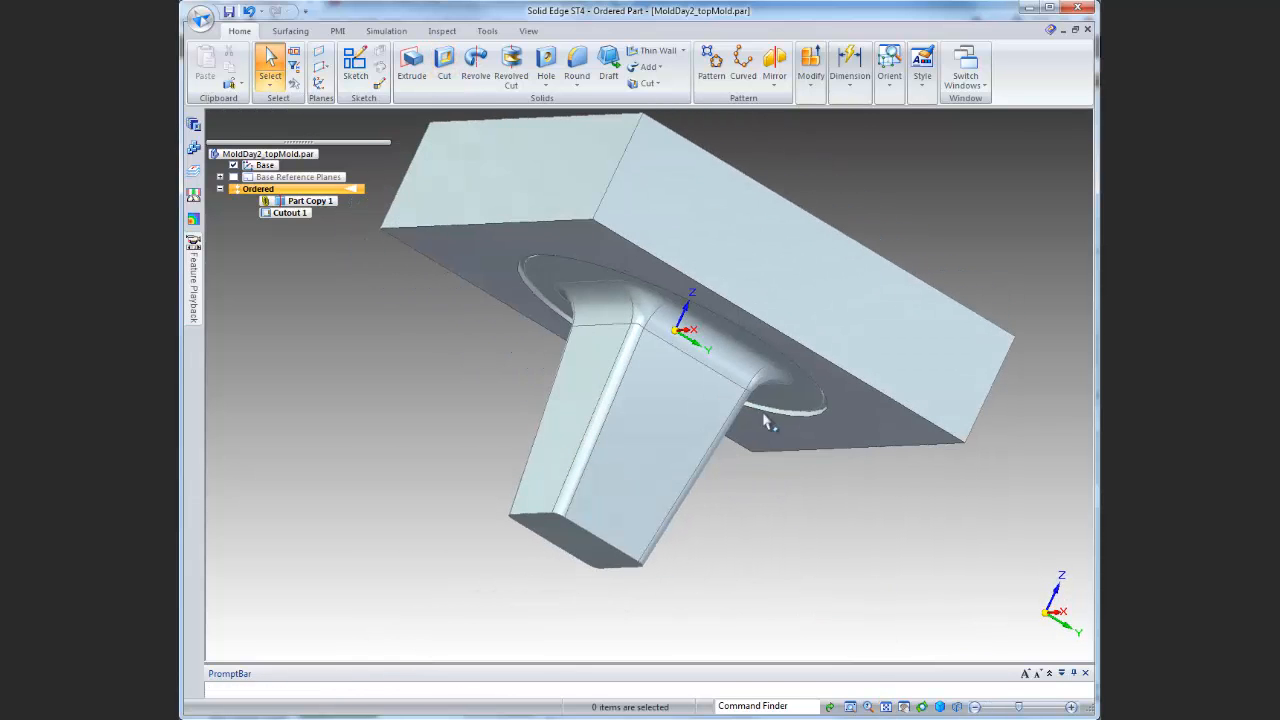
# Switch to the MoldDay2_bottomMold document and measure the height of the block along its vertical edge
pyautogui.click(965, 70)
pyautogui.click(963, 160)
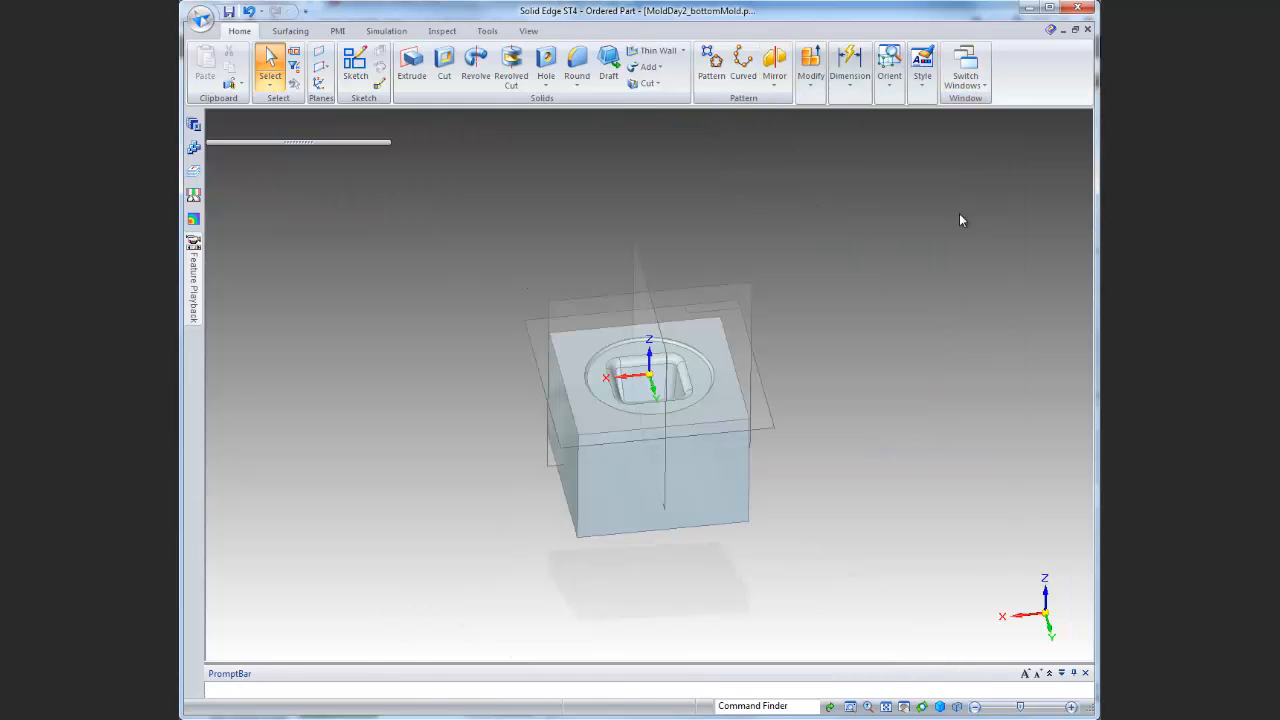
pyautogui.moveTo(888, 338); pyautogui.dragTo(846, 403, button='middle')
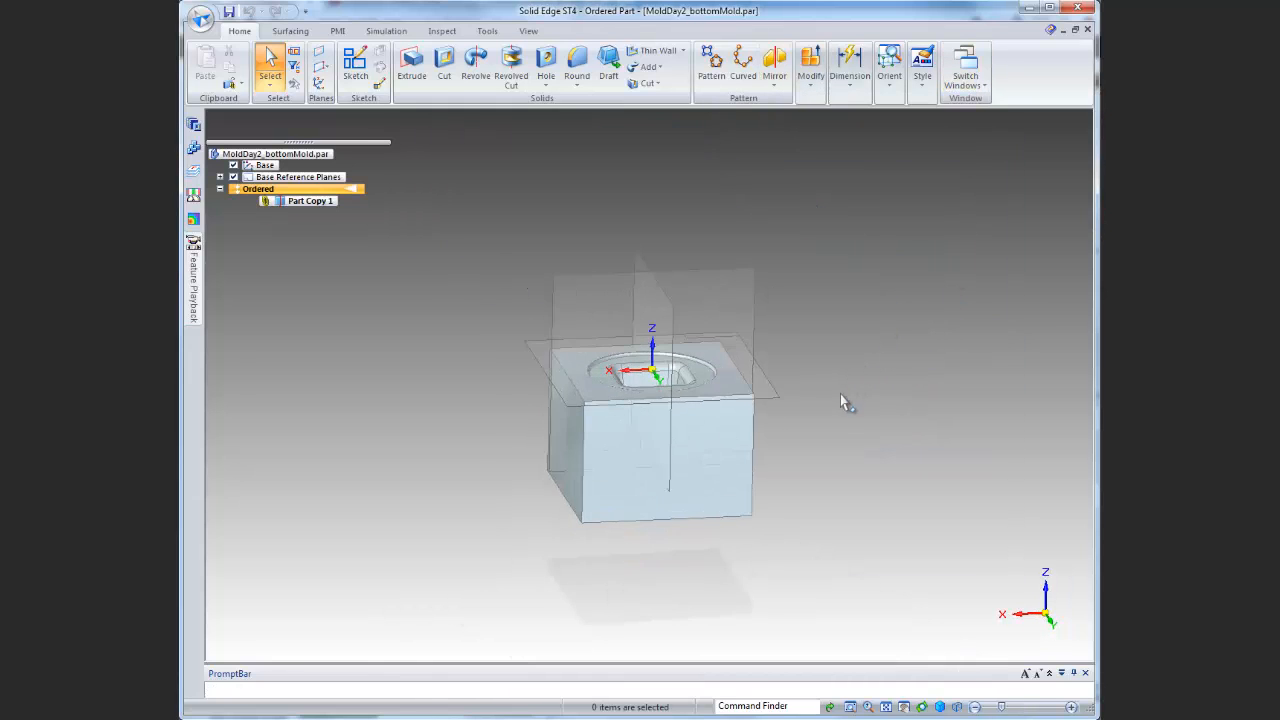
pyautogui.scroll(1, 846, 403)
pyautogui.scroll(2, 357, 437)
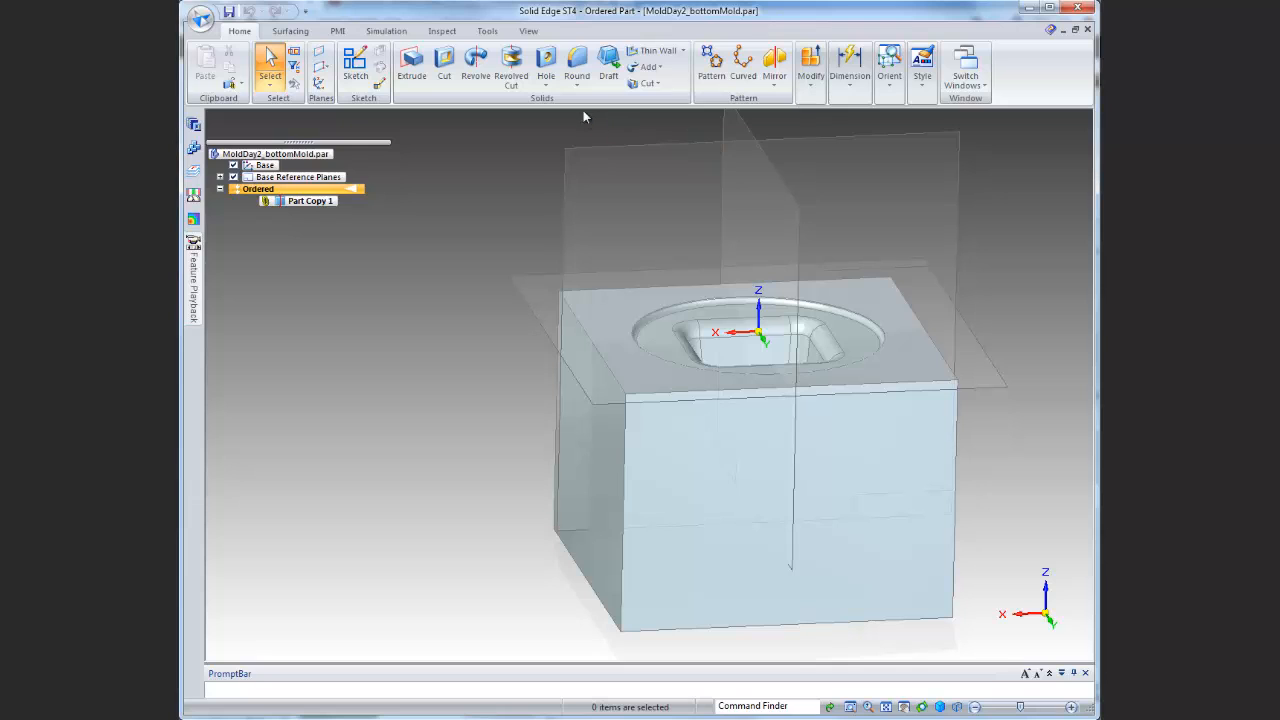
pyautogui.click(440, 32)
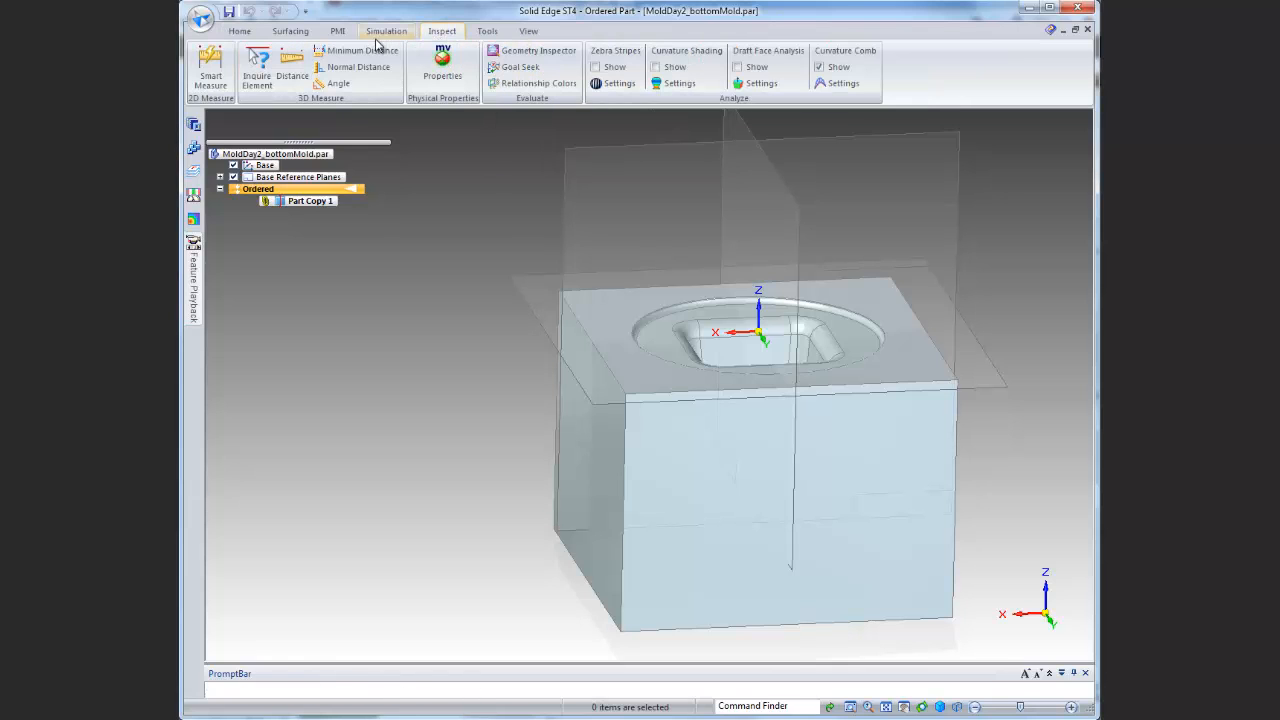
pyautogui.click(210, 66)
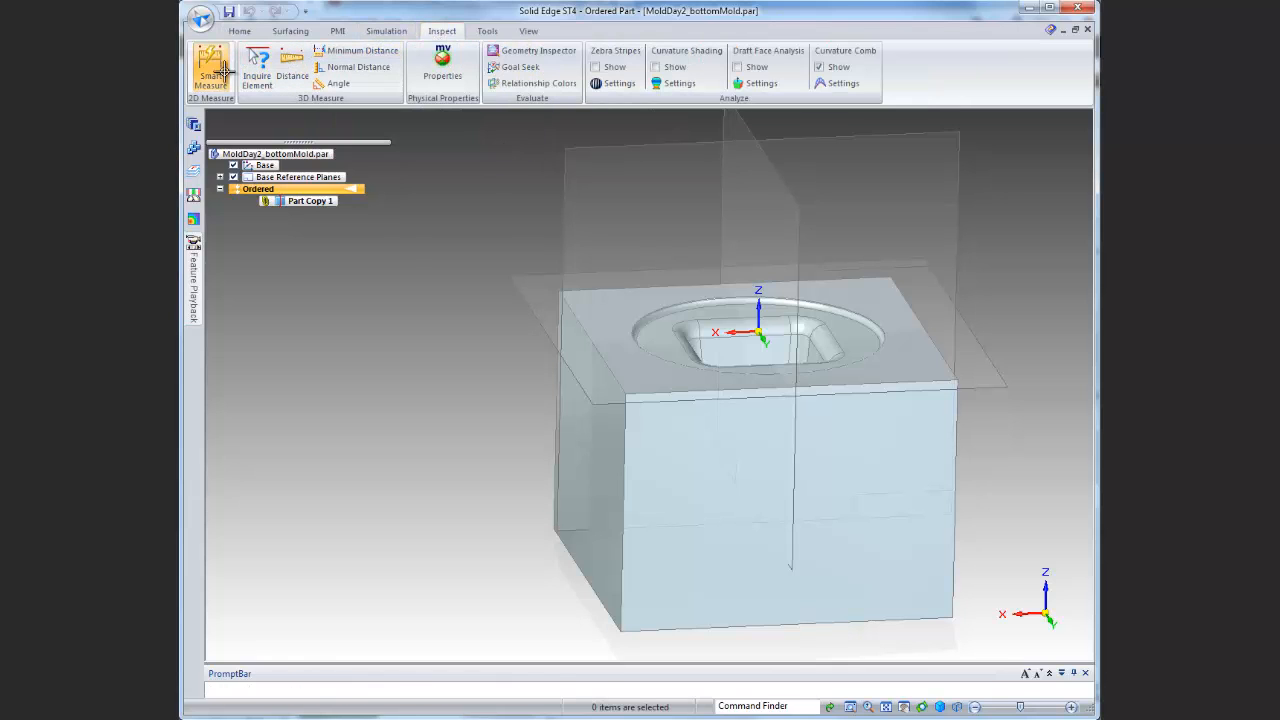
pyautogui.click(621, 473)
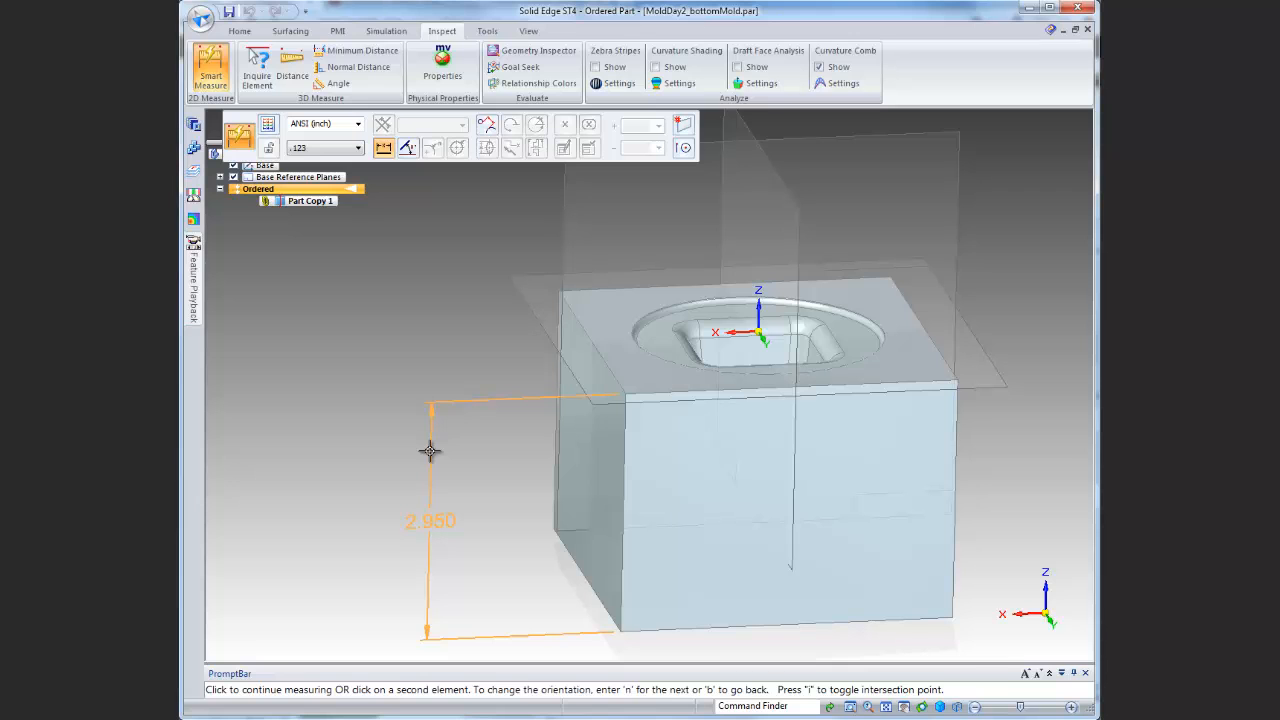
pyautogui.press('Escape')
# Start an extrusion on the bottom mold's underside and sketch a closed rectangle along the face's four outer edges
pyautogui.moveTo(510, 500); pyautogui.dragTo(518, 157, button='middle')
pyautogui.click(252, 33)
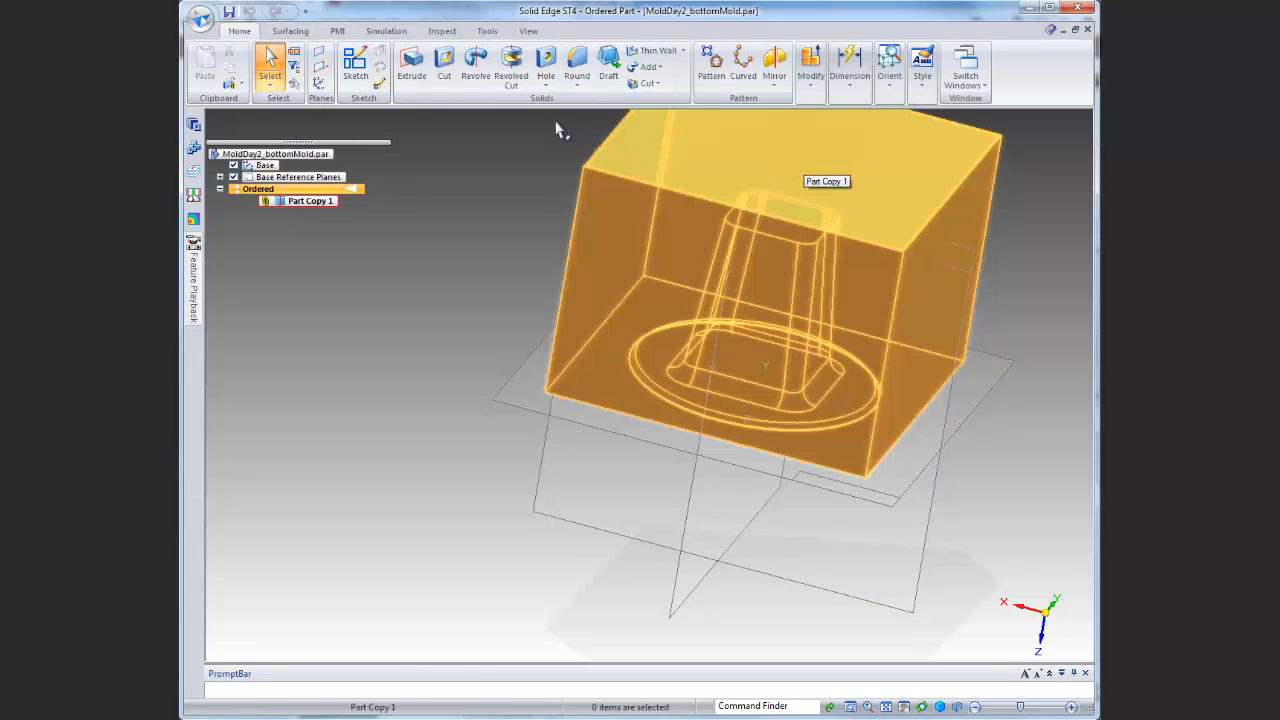
pyautogui.click(411, 65)
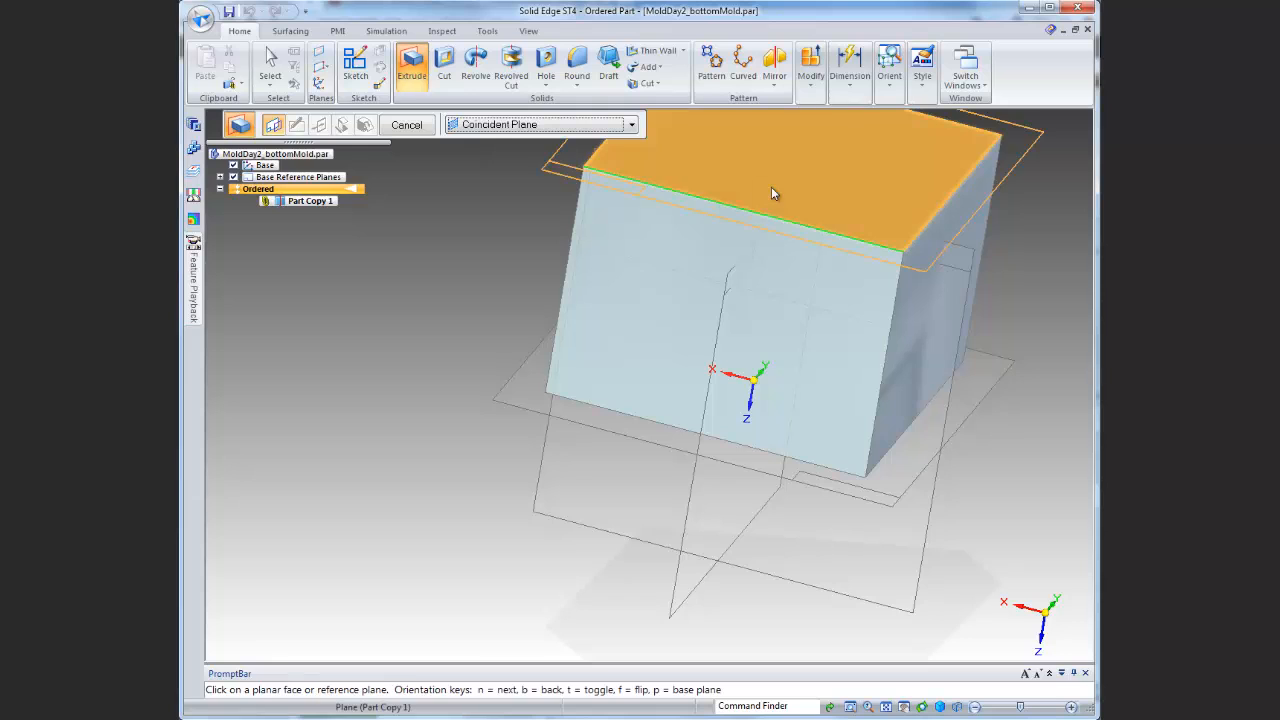
pyautogui.click(772, 188)
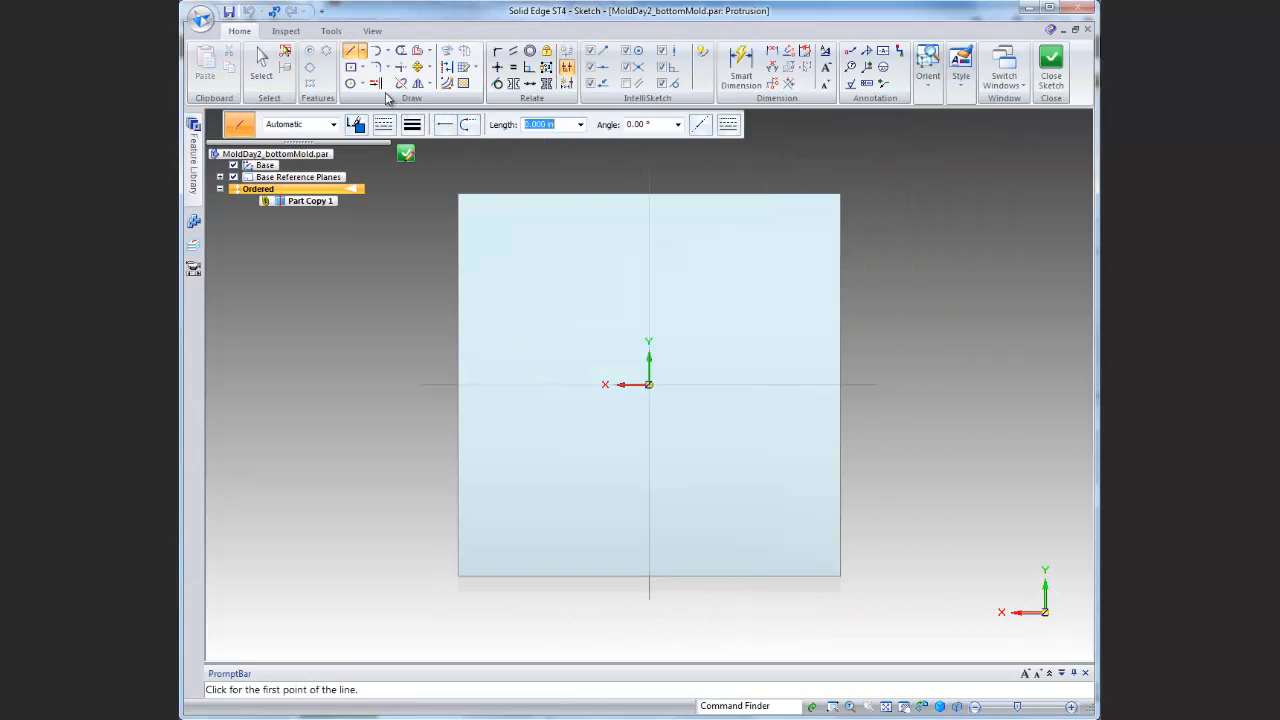
pyautogui.click(458, 193)
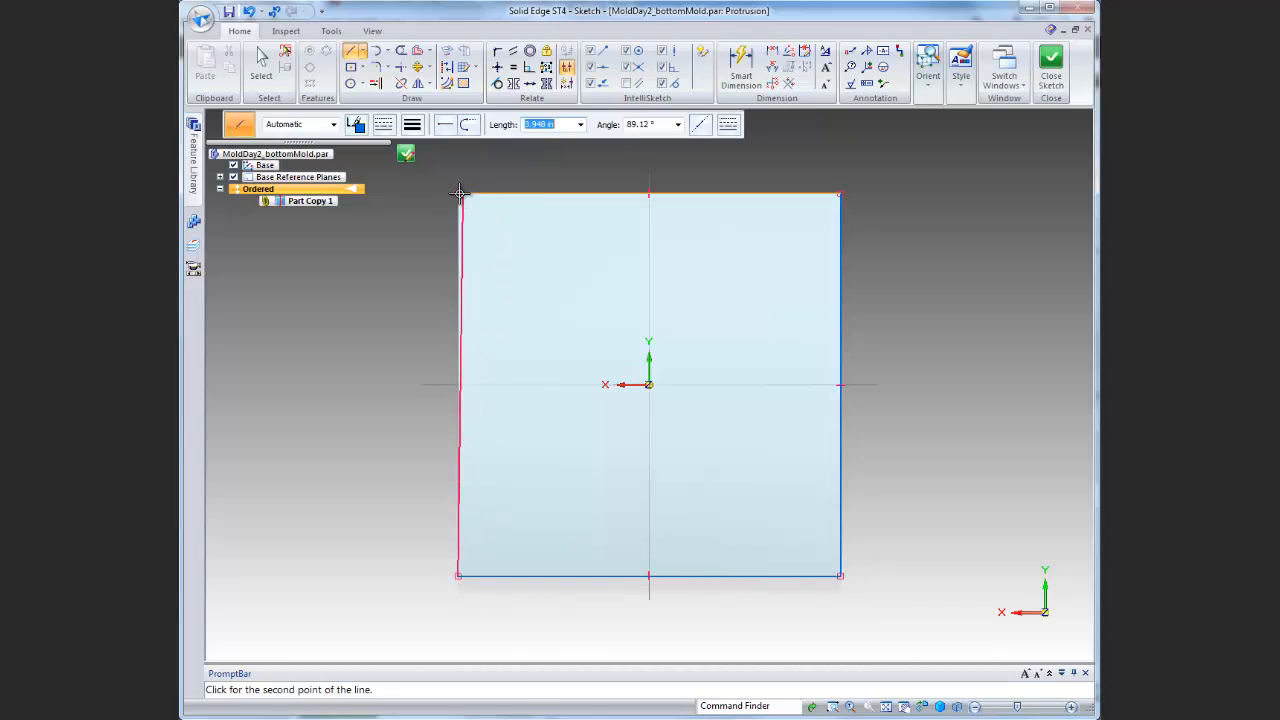
pyautogui.click(563, 293)
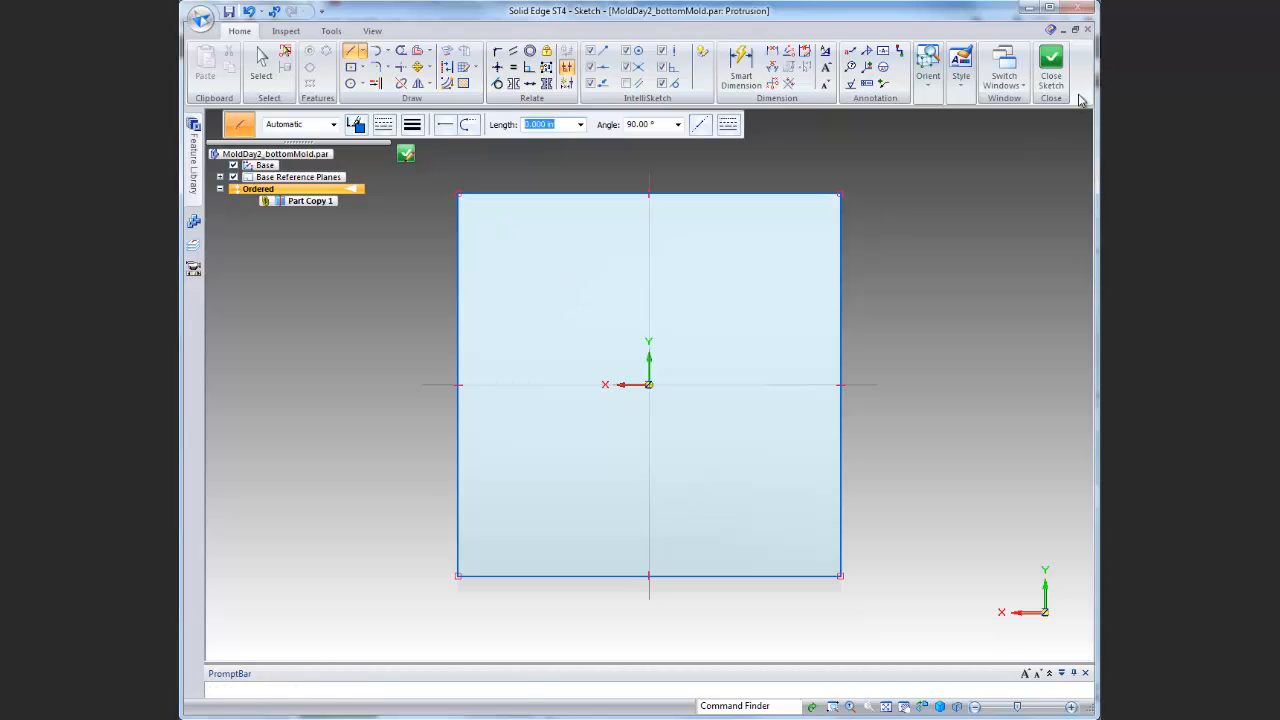
# Extrude the rectangle symmetrically by a small distance to thicken the bottom mold's base, and inspect the block from the cavity side
pyautogui.click(1051, 70)
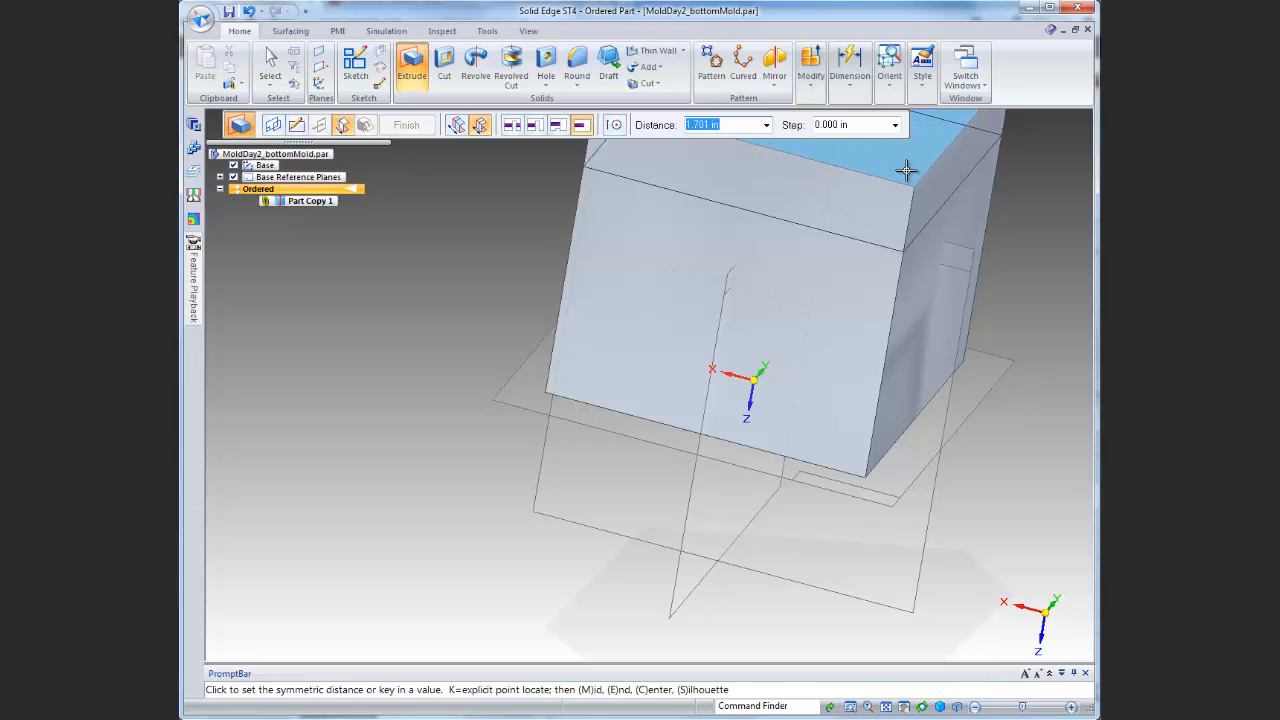
pyautogui.press('Return')
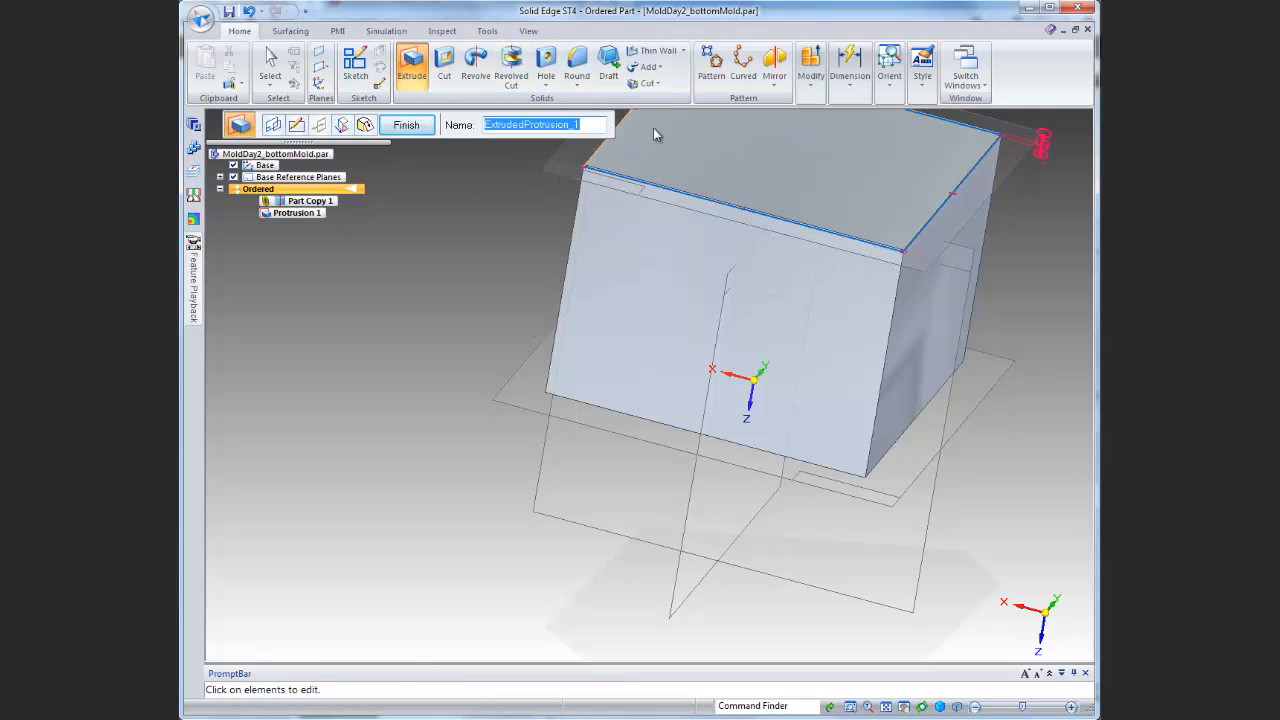
pyautogui.click(406, 124)
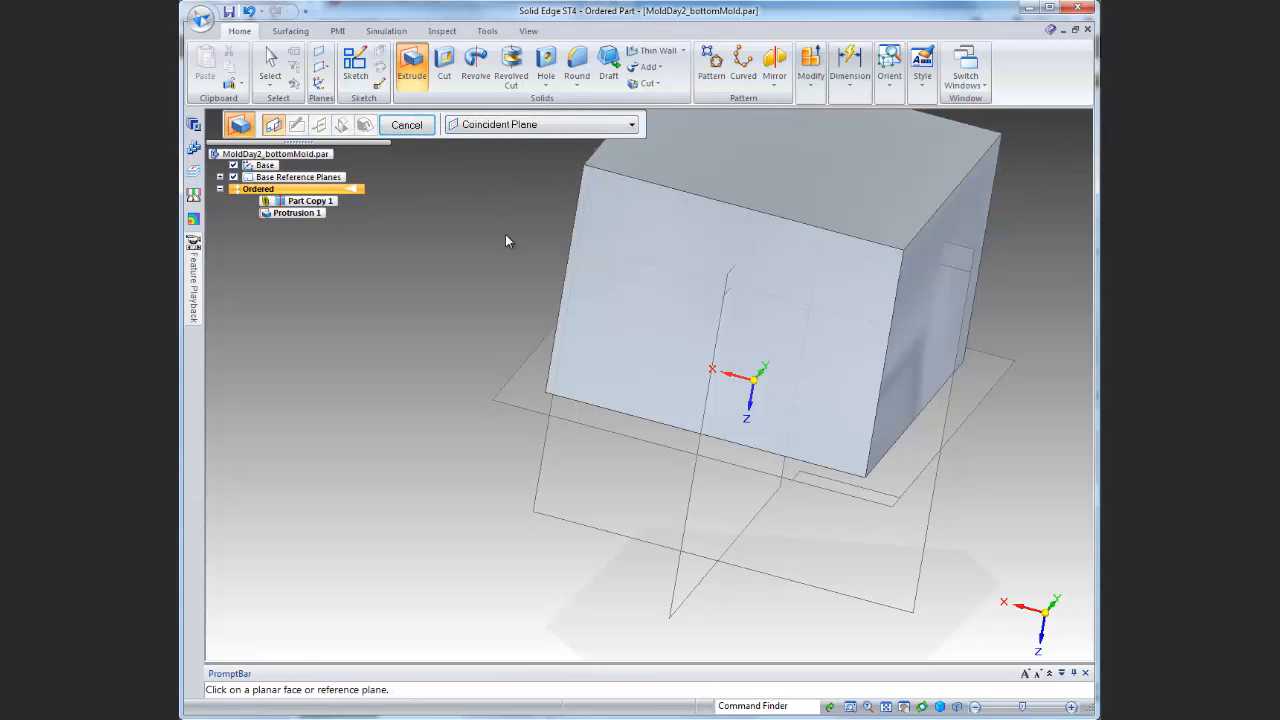
pyautogui.moveTo(505, 234); pyautogui.dragTo(771, 314, button='middle')
pyautogui.moveTo(444, 250); pyautogui.dragTo(512, 369, button='middle')
pyautogui.click(270, 66)
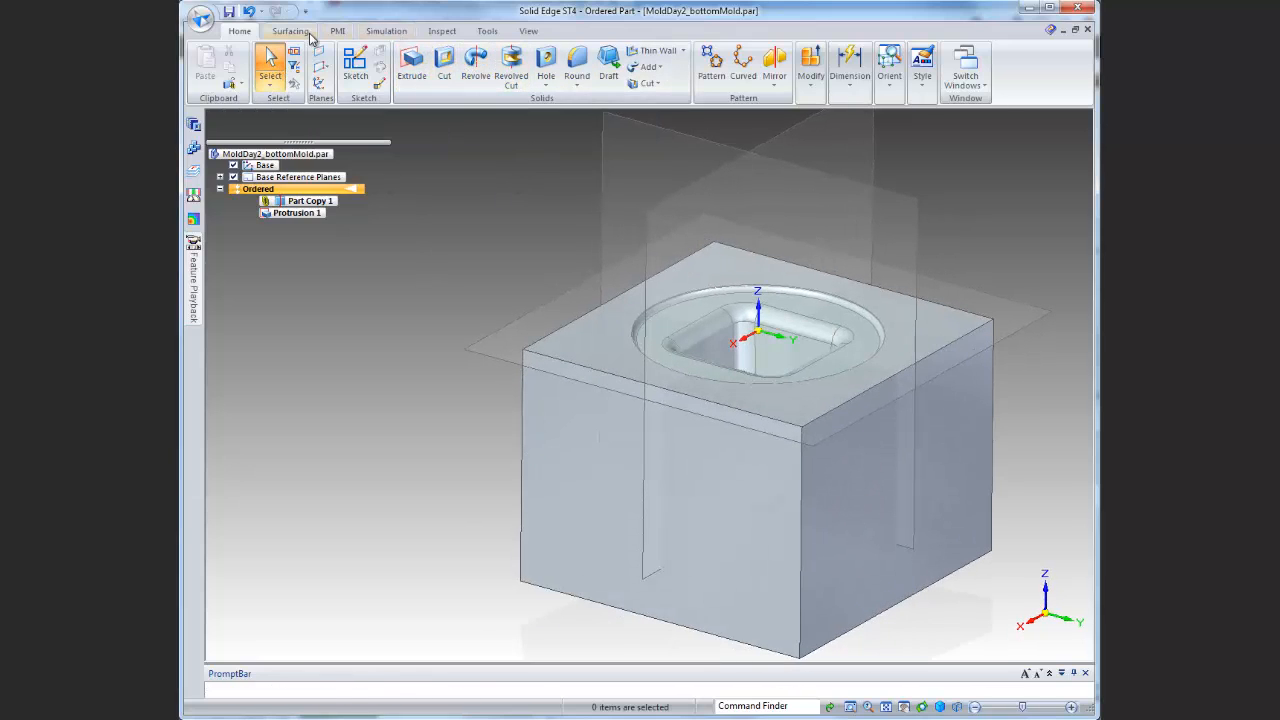
# Measure the bottom mold's overall height along its vertical corner edge
pyautogui.click(442, 31)
pyautogui.click(210, 68)
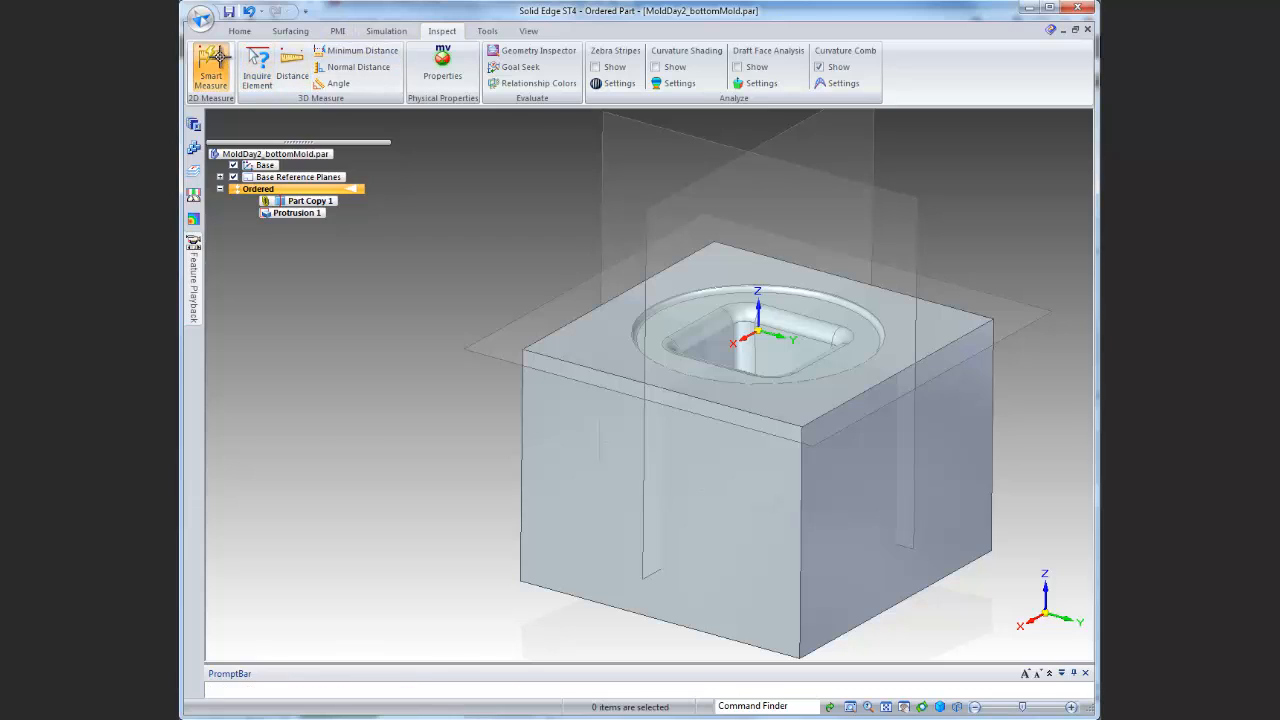
pyautogui.click(521, 516)
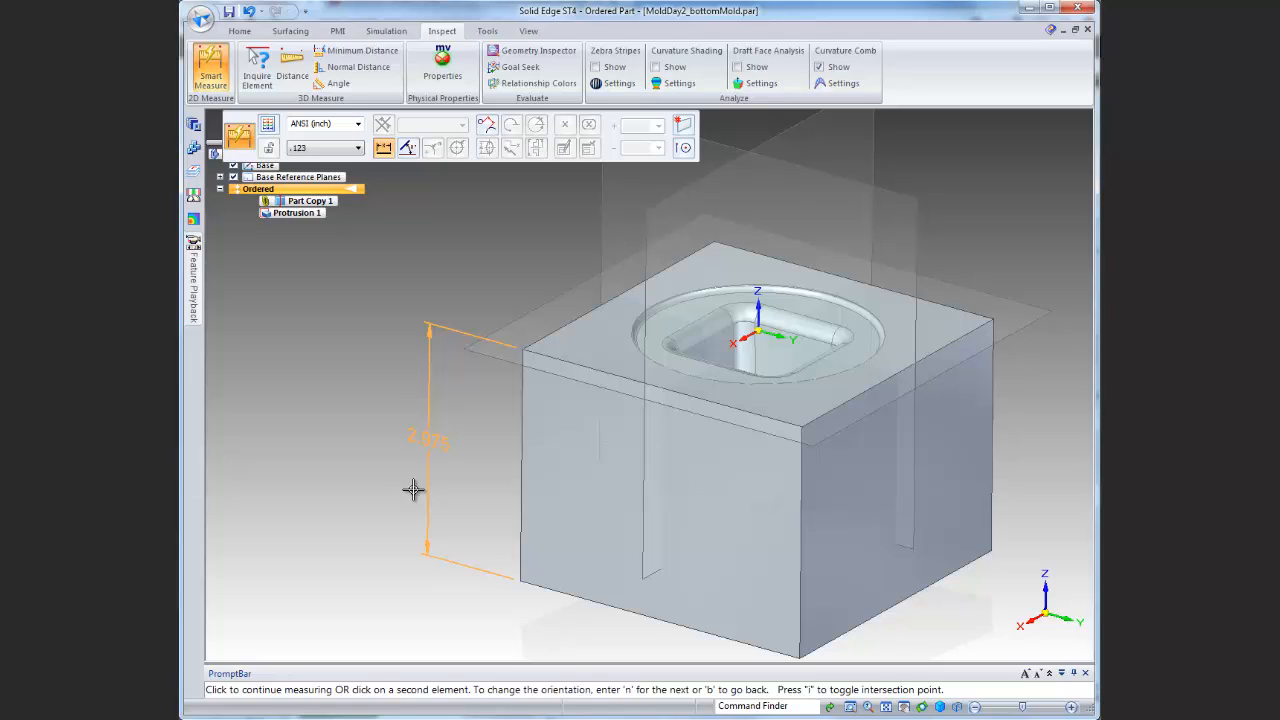
pyautogui.press('Escape')
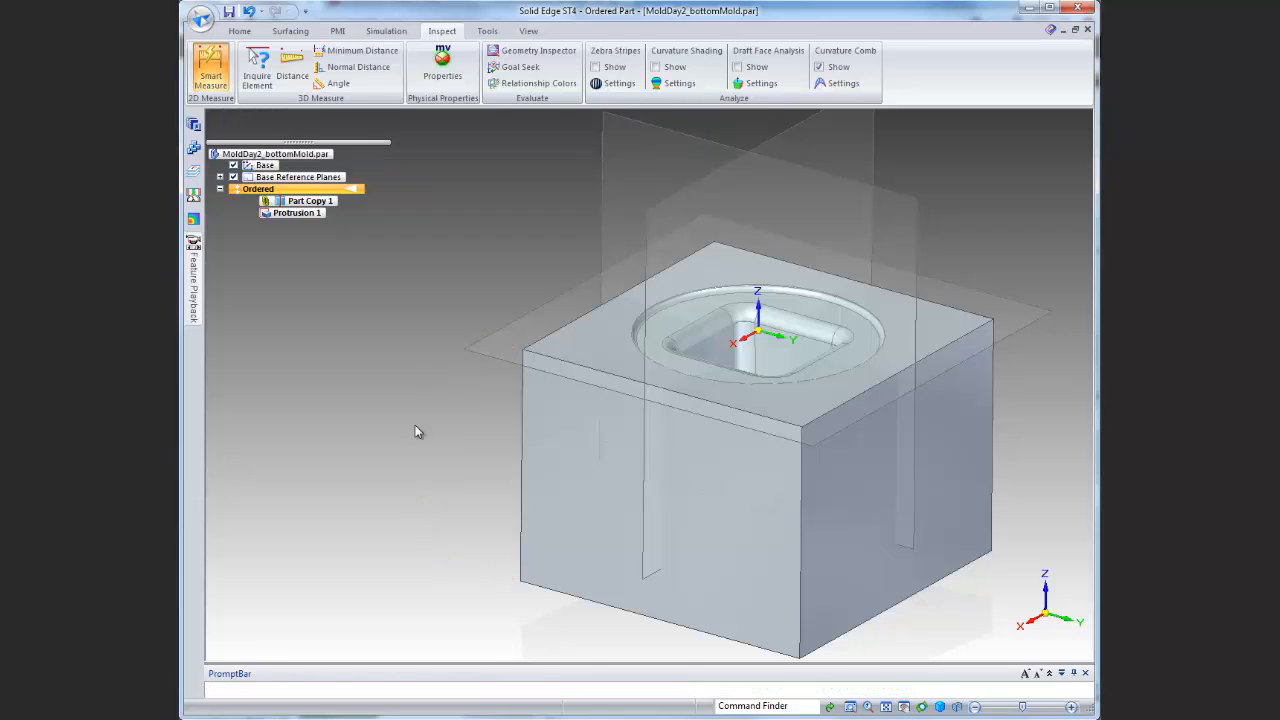
# Edit the base protrusion's extent from symmetric to one-sided, 0.050 in outward from the bottom mold's underside
pyautogui.click(310, 216)
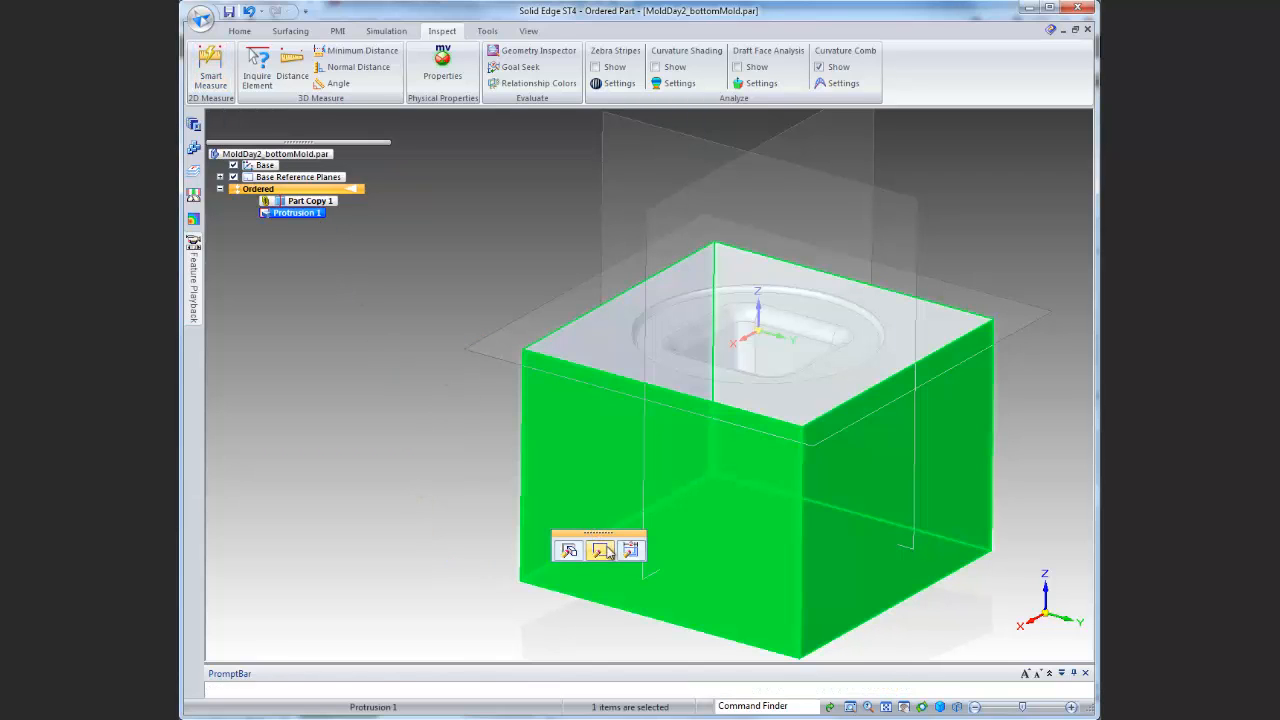
pyautogui.click(570, 551)
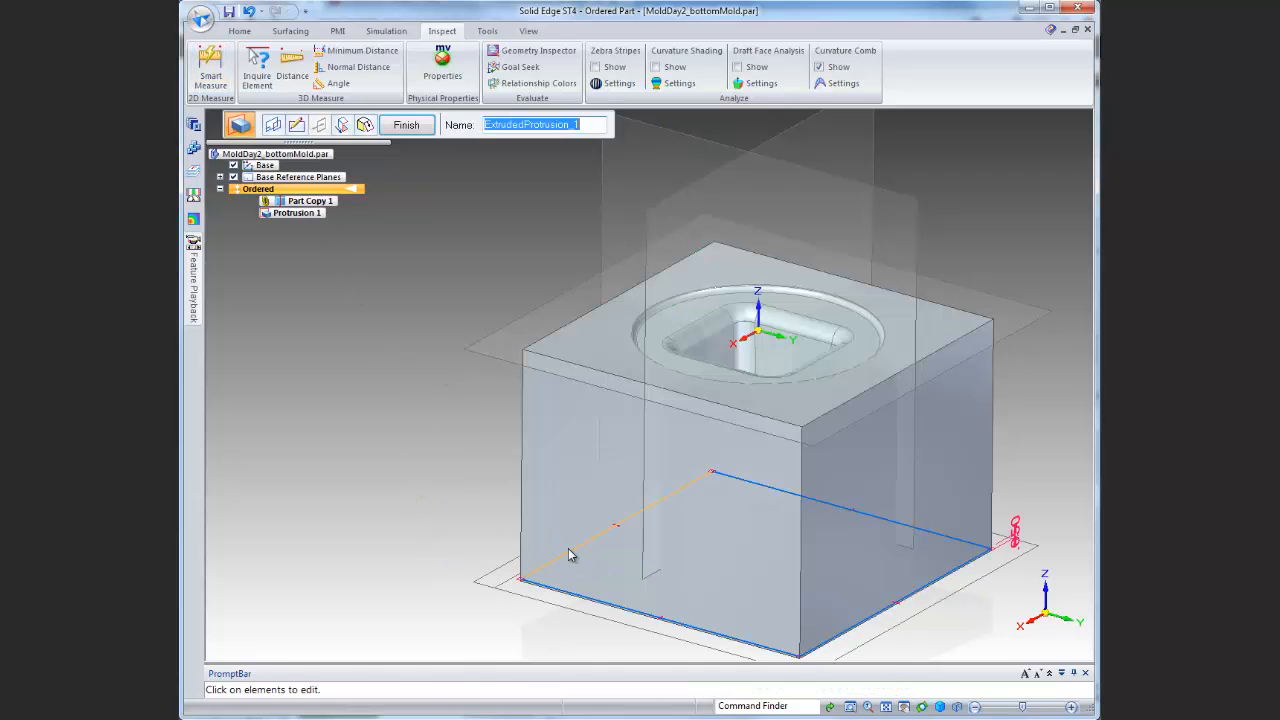
pyautogui.click(342, 124)
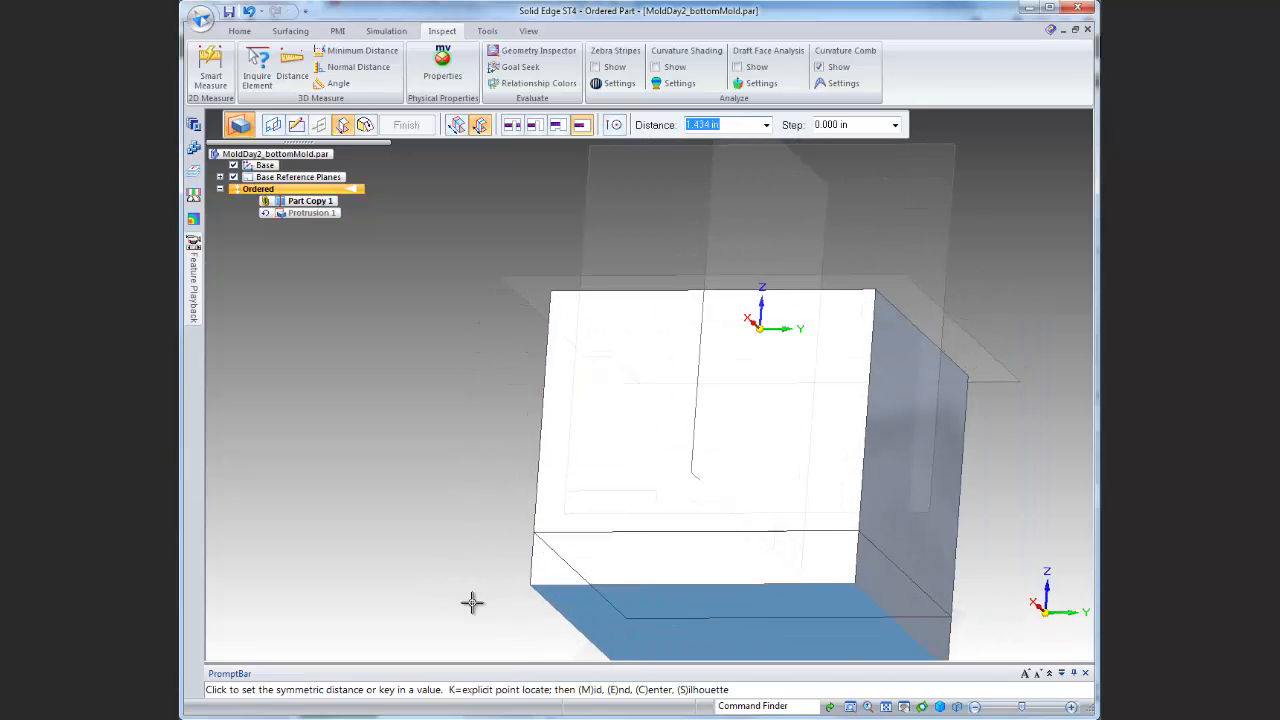
pyautogui.click(486, 128)
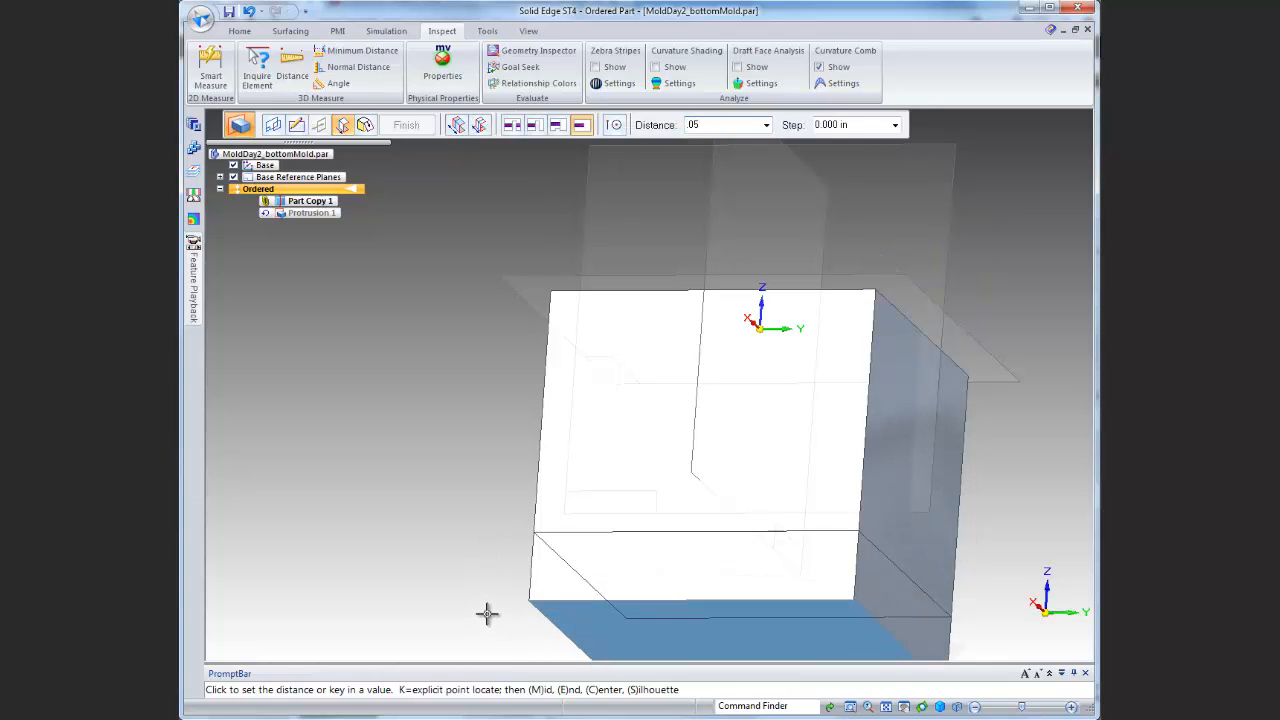
pyautogui.press('Return')
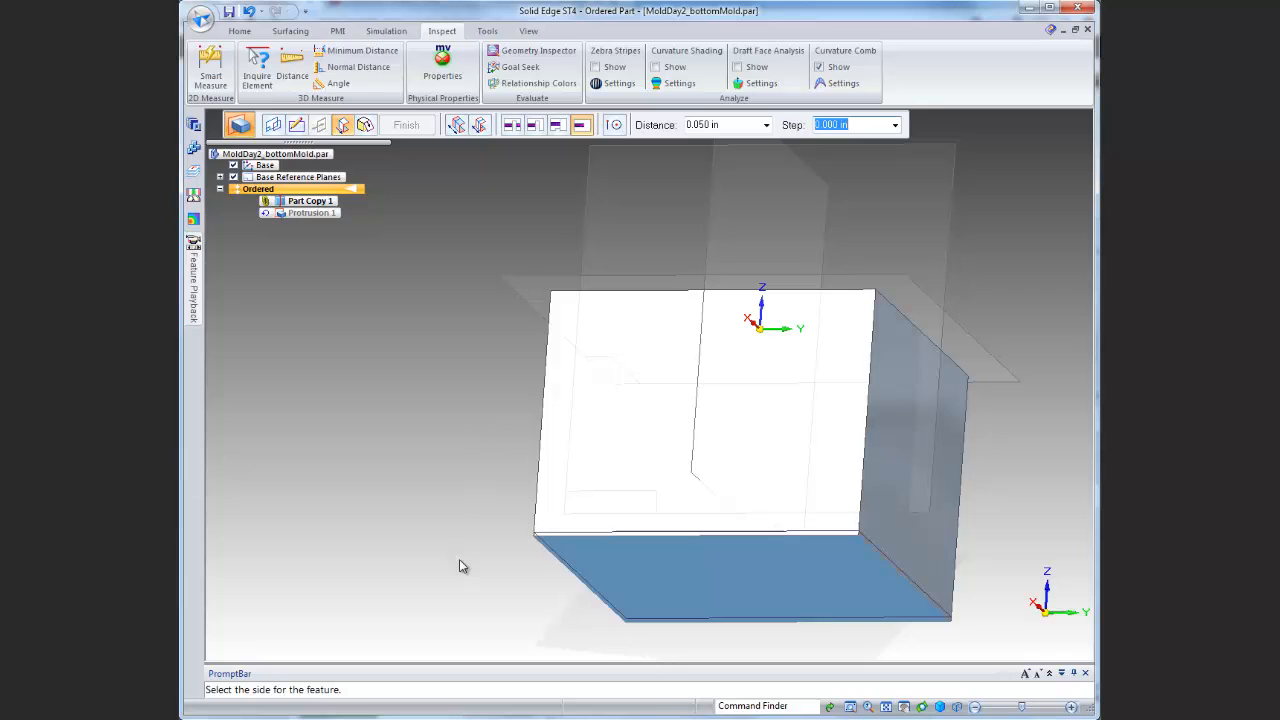
pyautogui.click(462, 600)
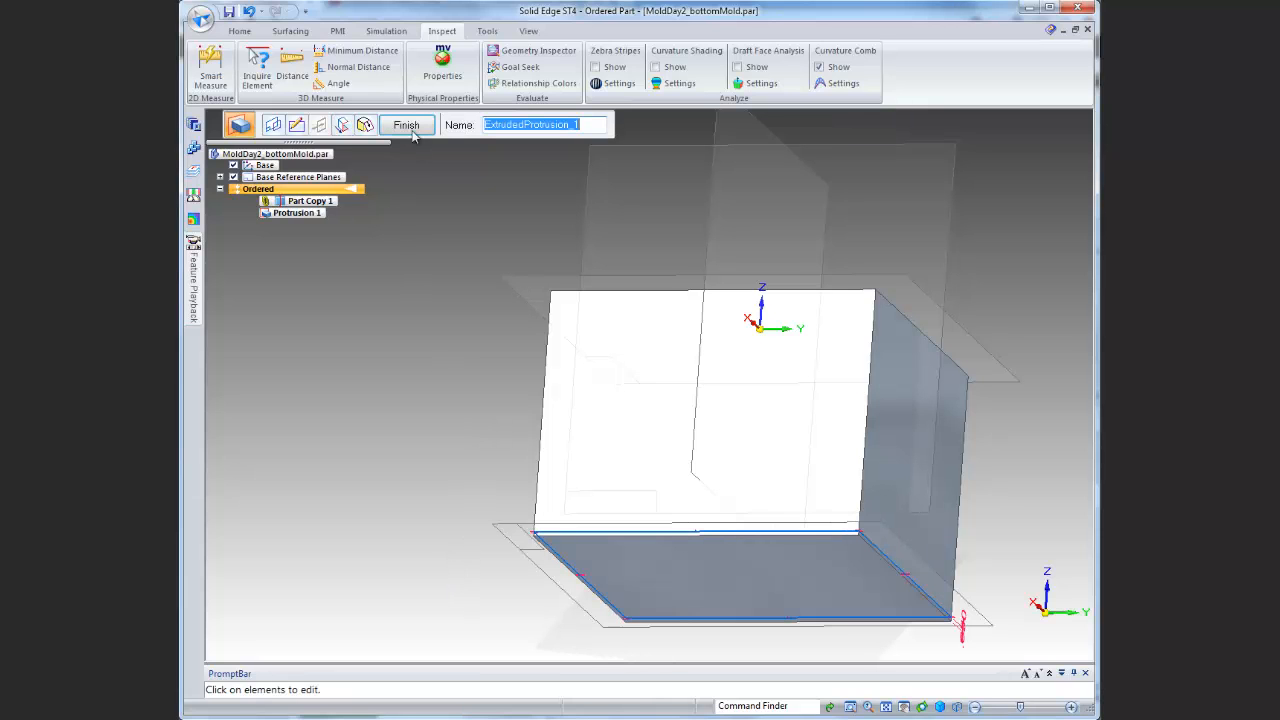
pyautogui.click(406, 125)
# Recheck the bottom mold's height by measuring its vertical edge from the cavity-side view
pyautogui.moveTo(548, 210); pyautogui.dragTo(534, 284, button='middle')
pyautogui.click(224, 77)
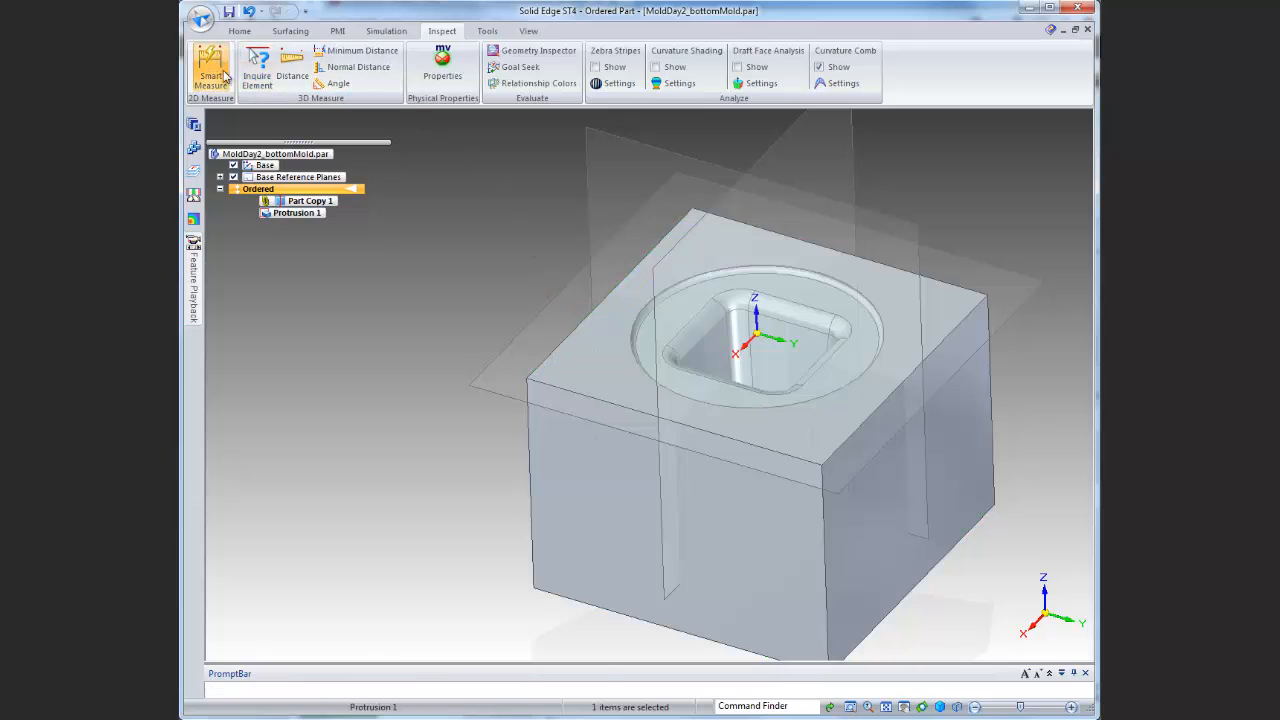
pyautogui.click(527, 463)
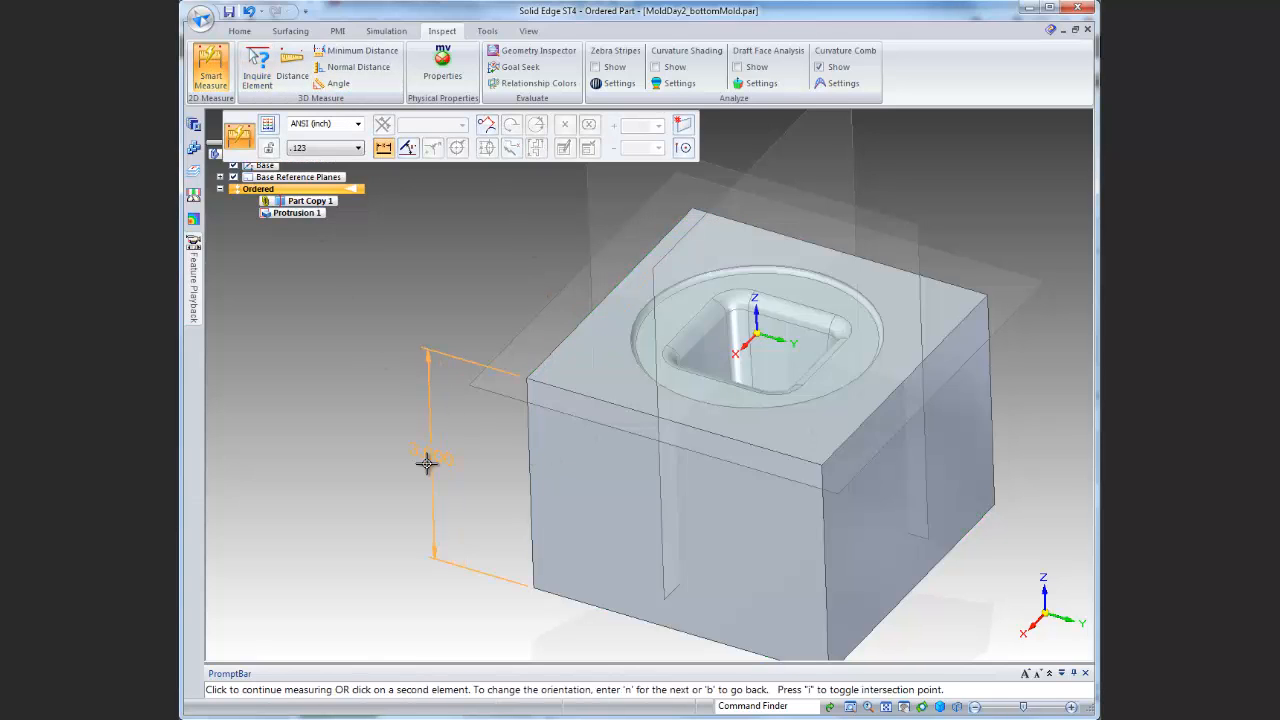
pyautogui.rightClick(398, 574)
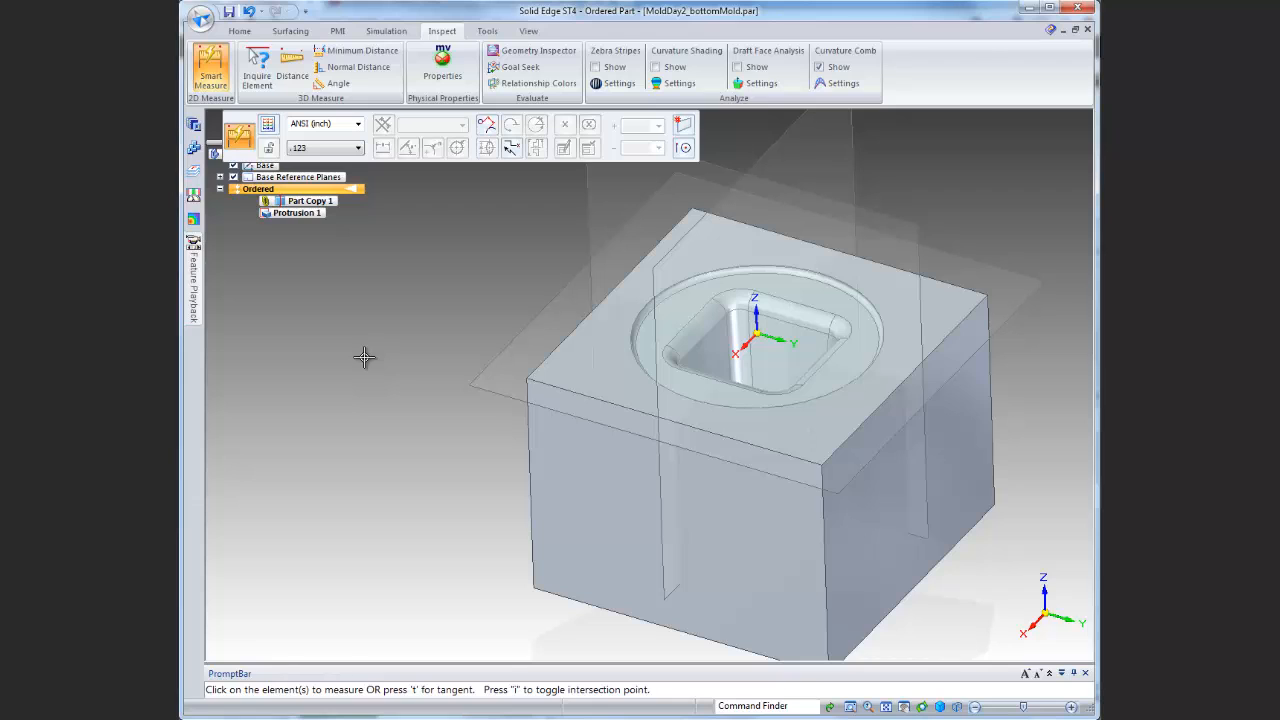
# Save the bottom mold and switch to the MoldDay2_topMold document
pyautogui.click(239, 30)
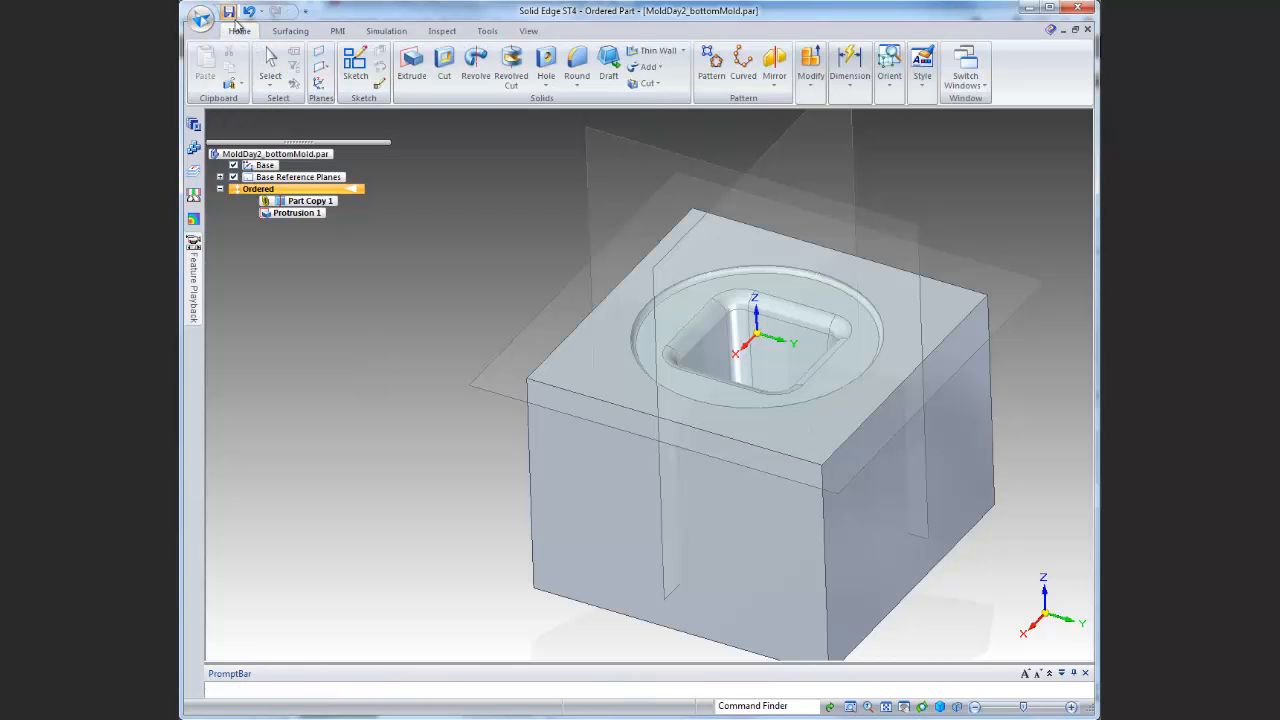
pyautogui.click(969, 76)
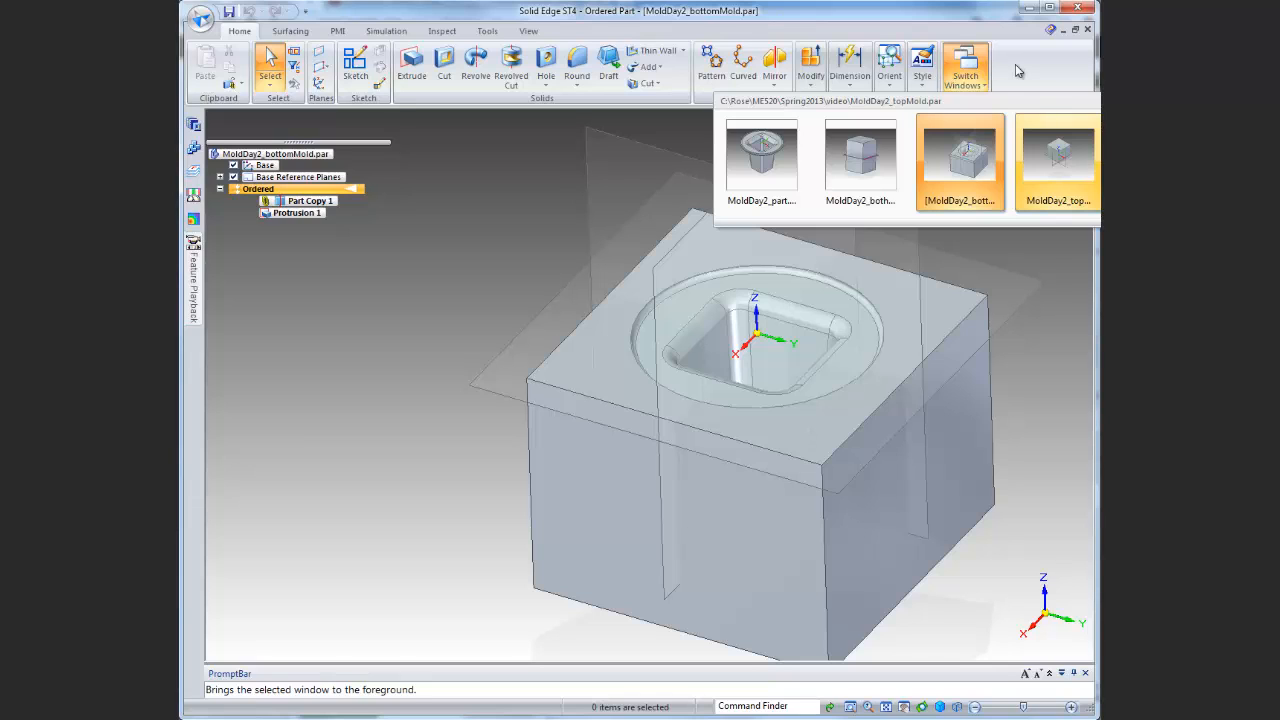
pyautogui.click(1044, 156)
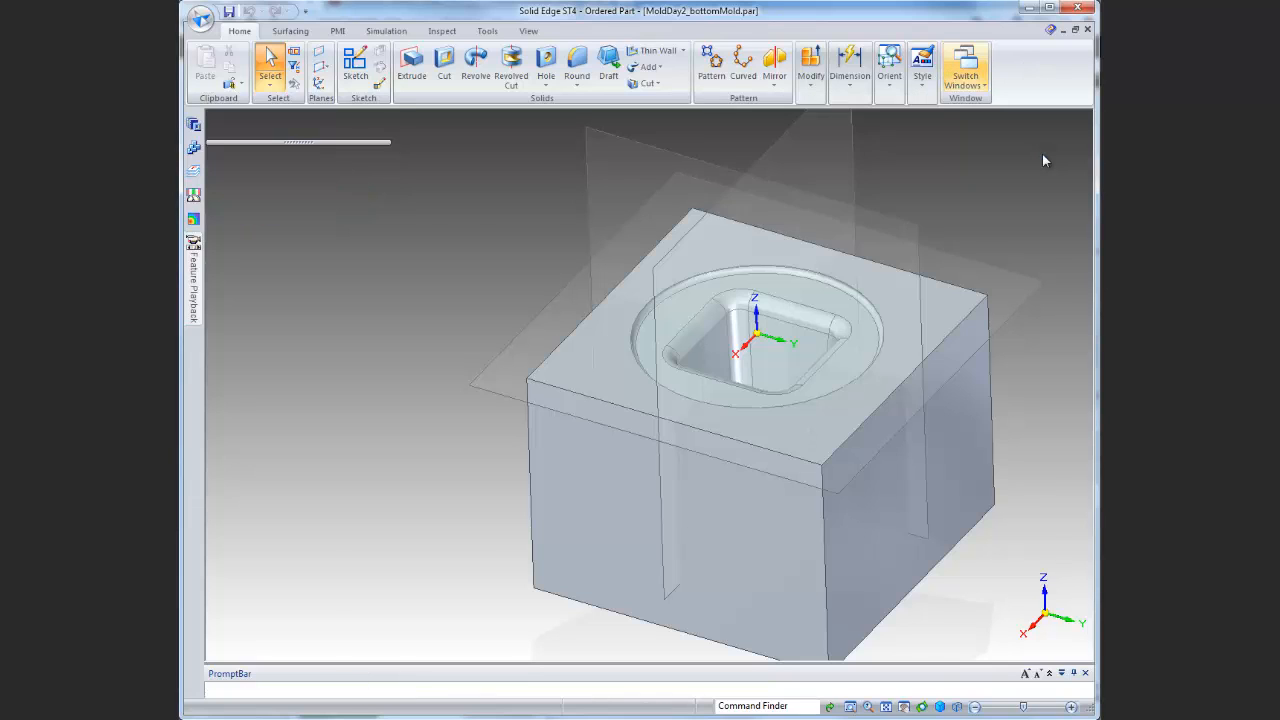
# Return to the MoldDay2_bottomMold document and hide its base reference planes
pyautogui.click(966, 70)
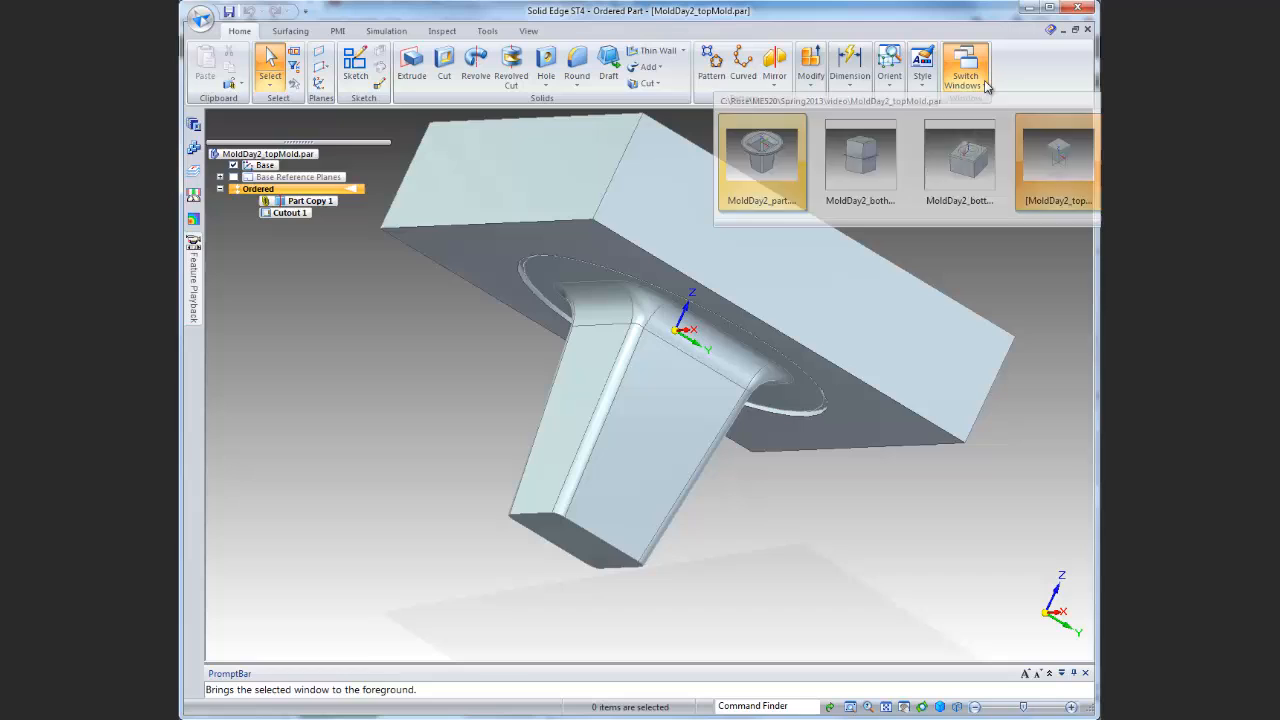
pyautogui.click(962, 150)
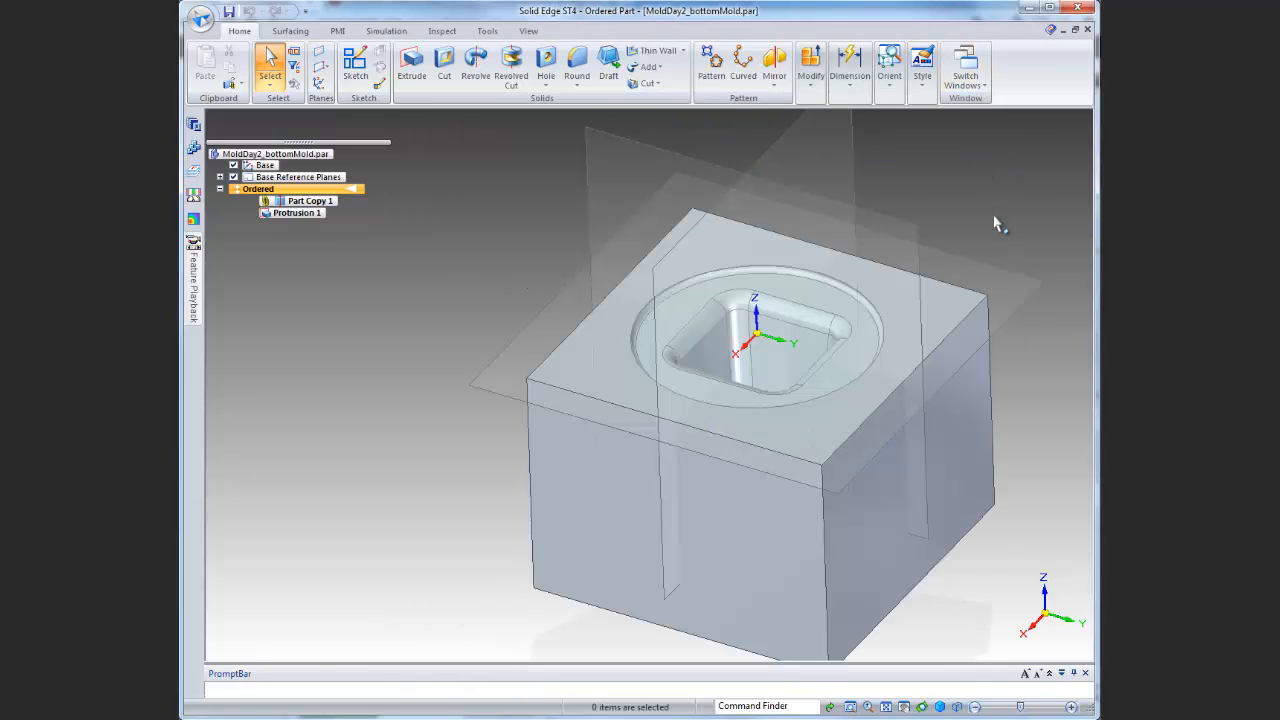
pyautogui.click(233, 176)
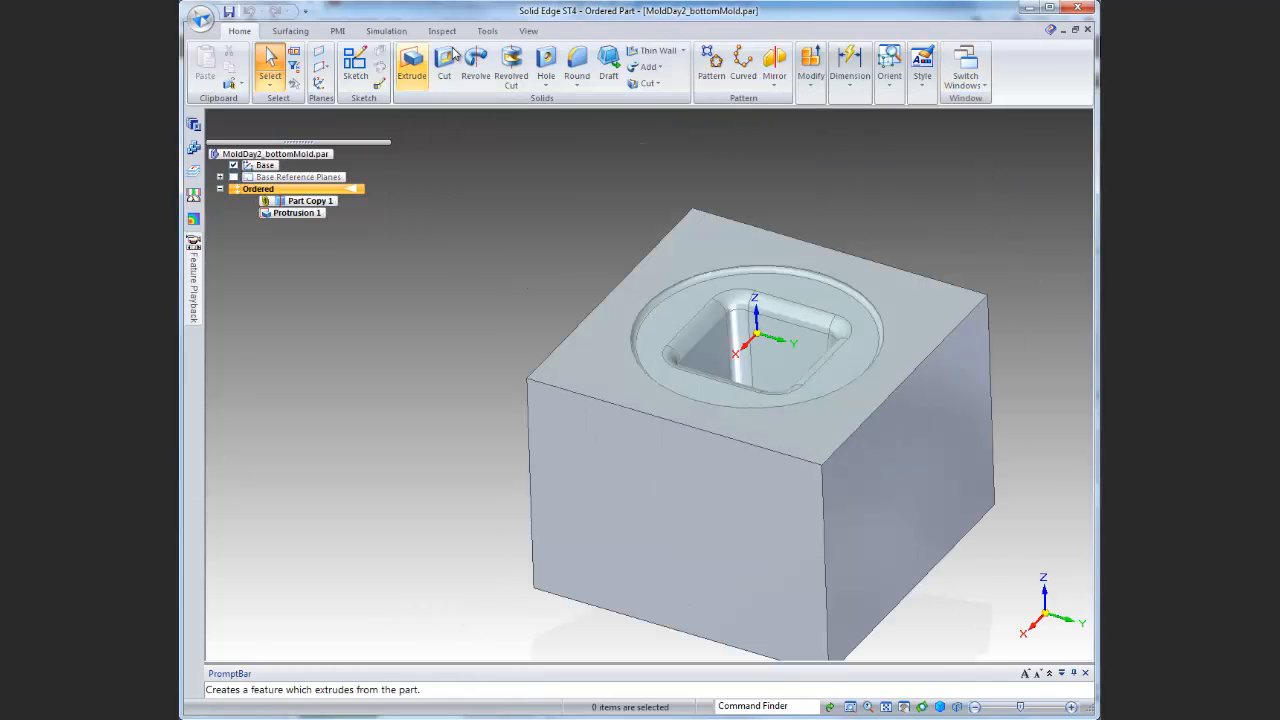
# Arrange the four open document windows in a Tiled layout
pyautogui.click(526, 31)
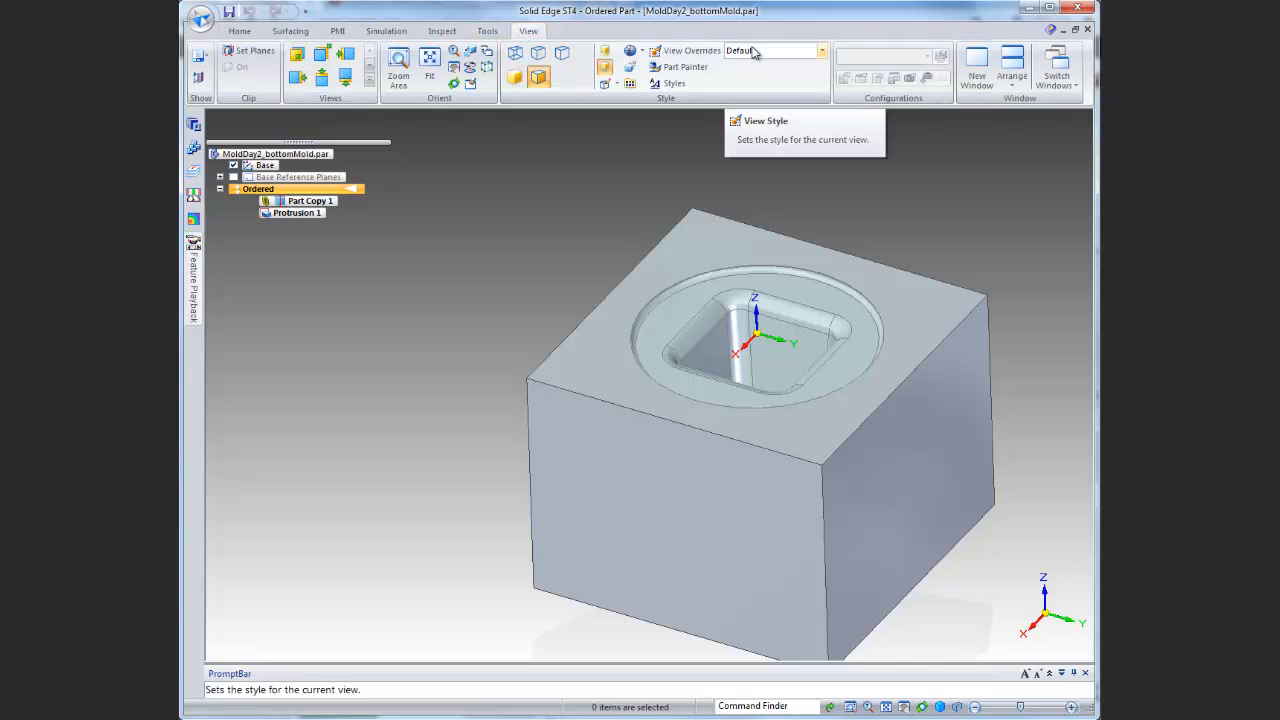
pyautogui.click(1012, 80)
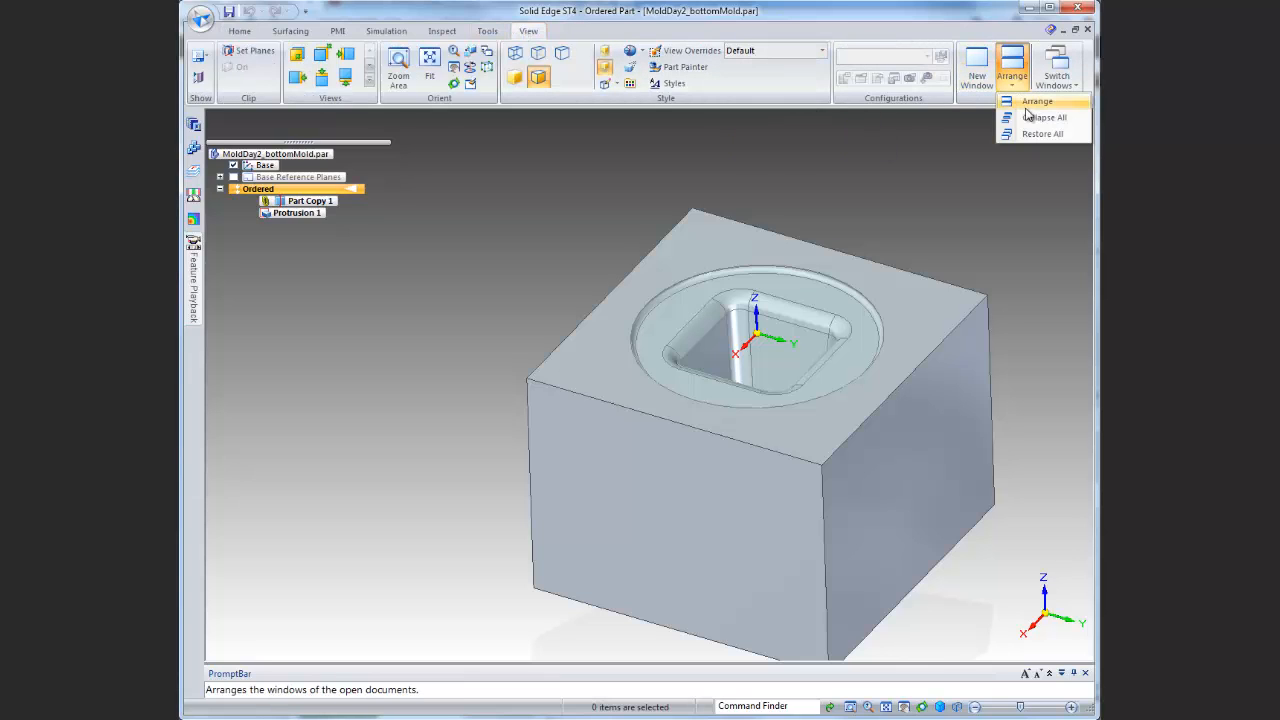
pyautogui.click(1028, 103)
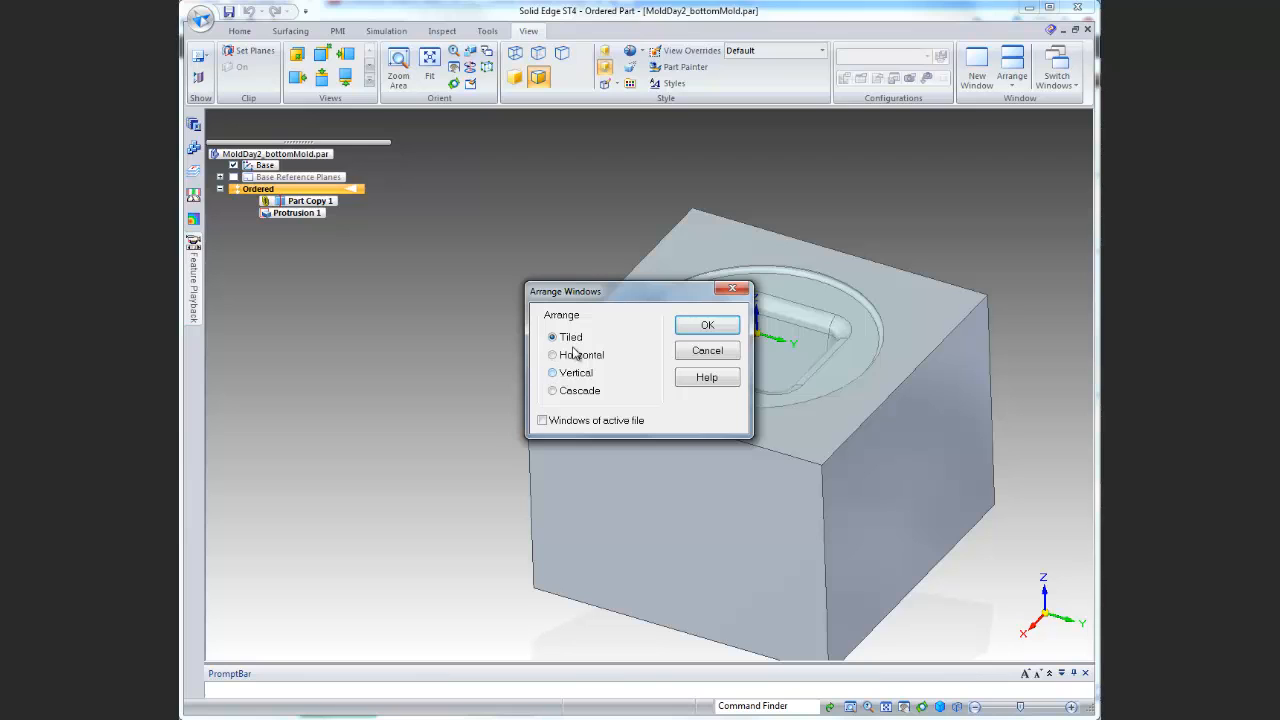
pyautogui.click(708, 326)
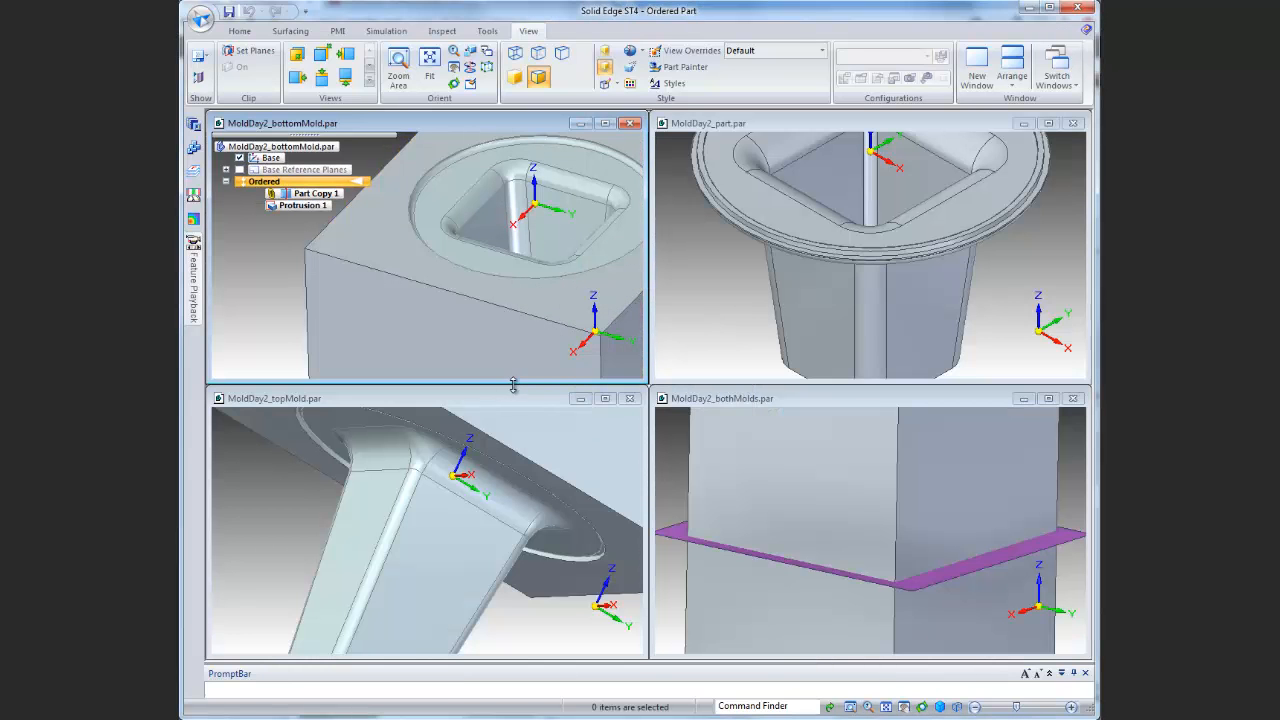
# Fit the model in each of the four tiled windows and rotate the top mold upright with its core pointing down
pyautogui.click(886, 707)
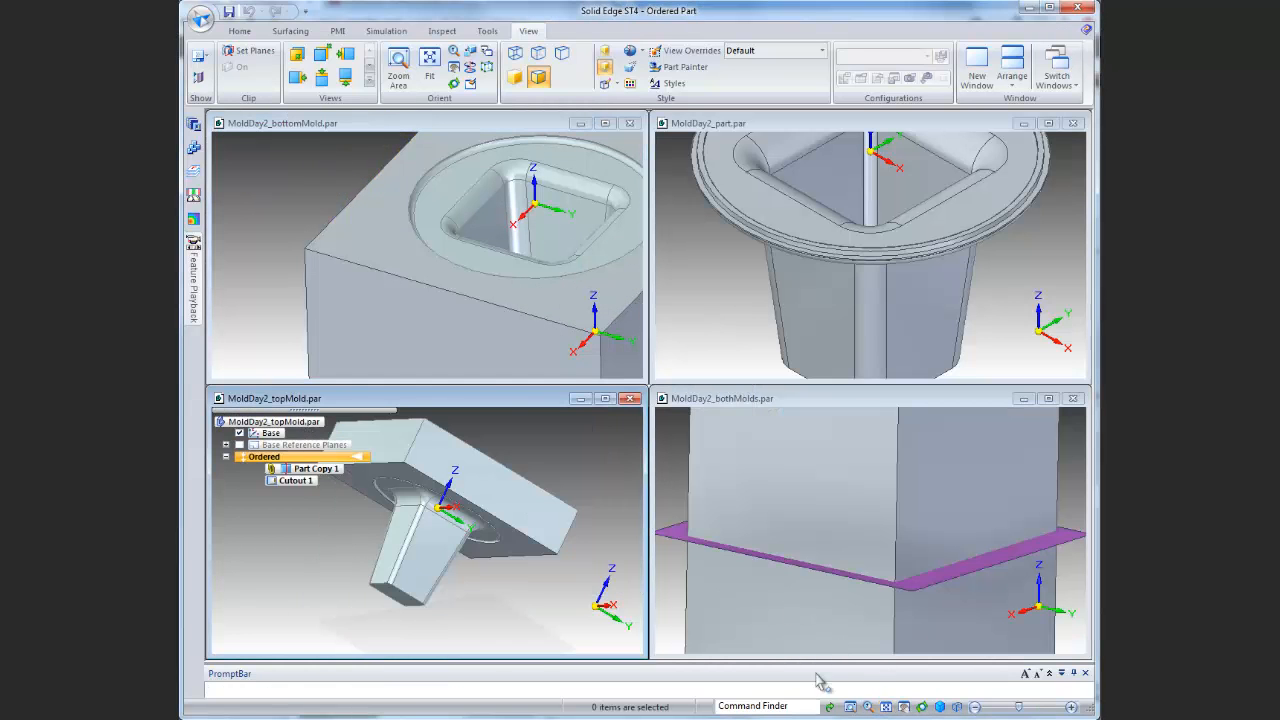
pyautogui.click(518, 132)
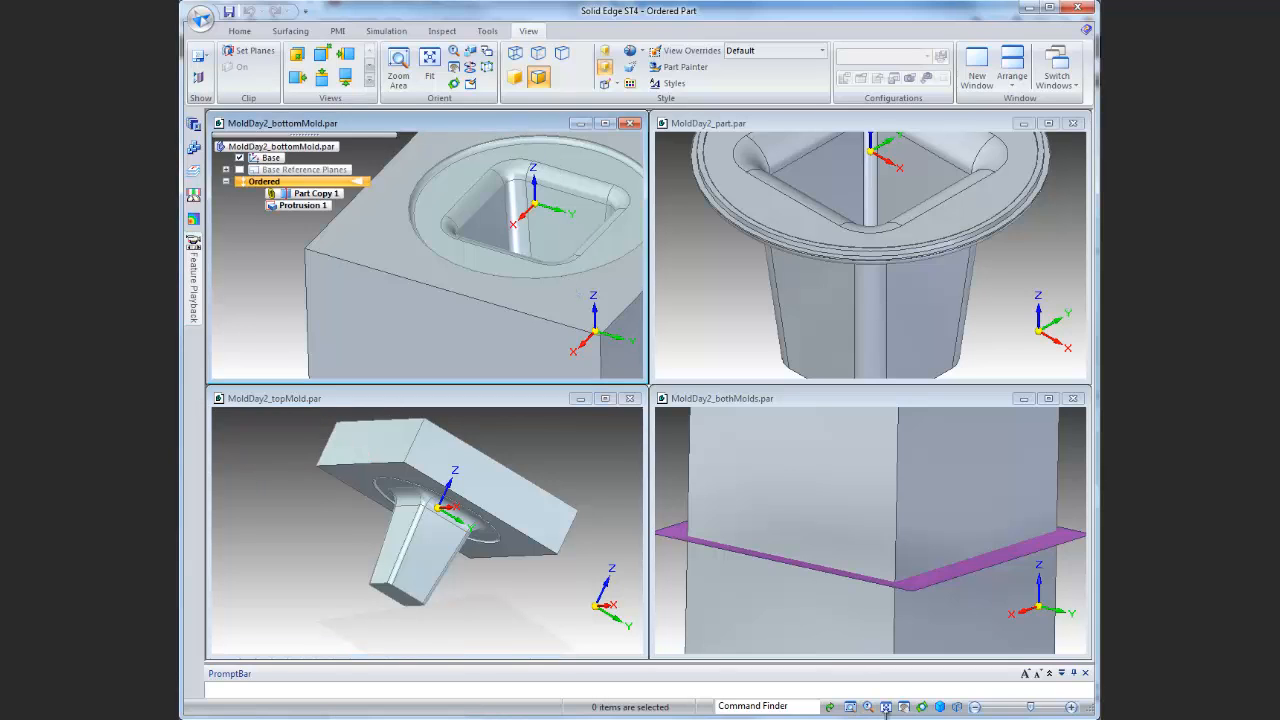
pyautogui.click(886, 708)
pyautogui.click(873, 125)
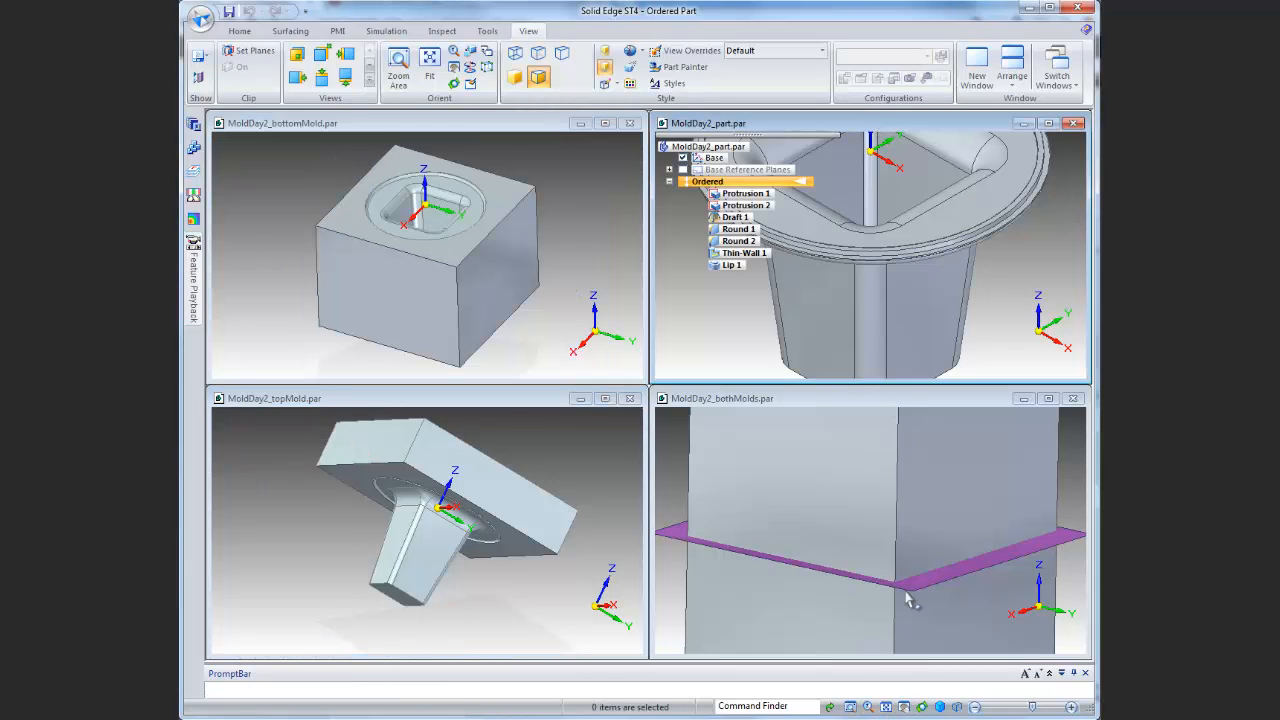
pyautogui.click(886, 708)
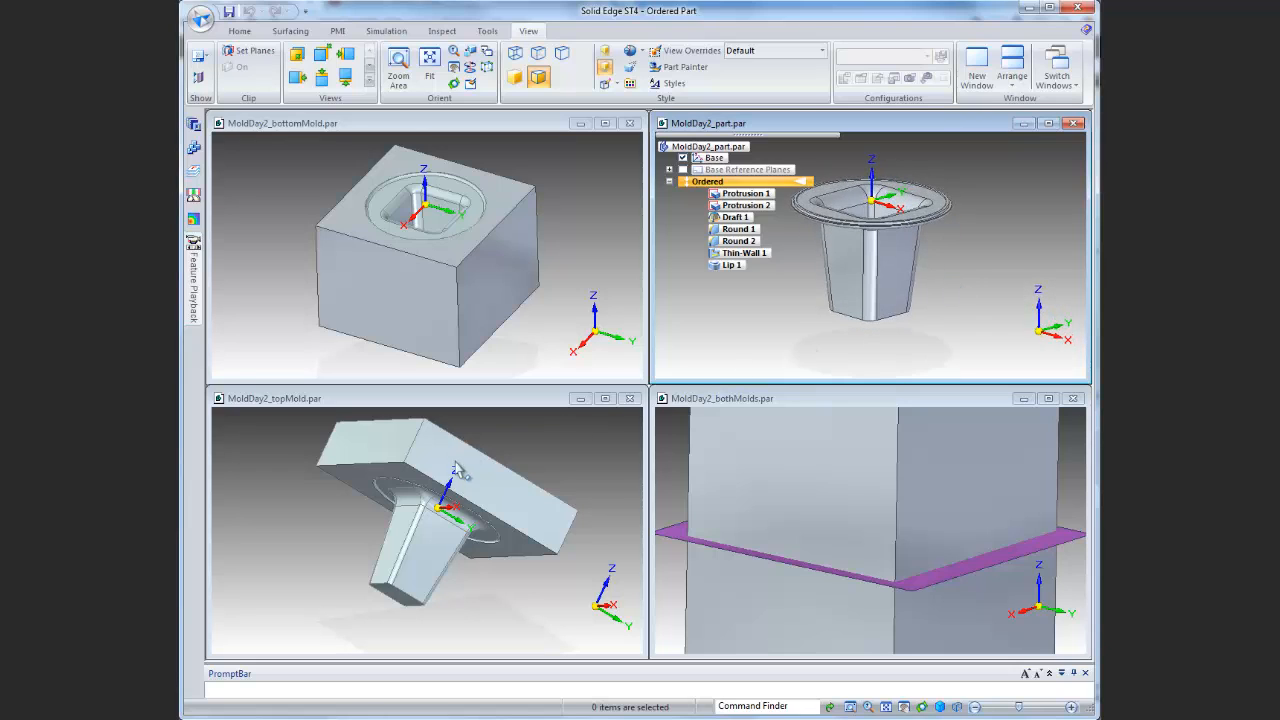
pyautogui.click(812, 407)
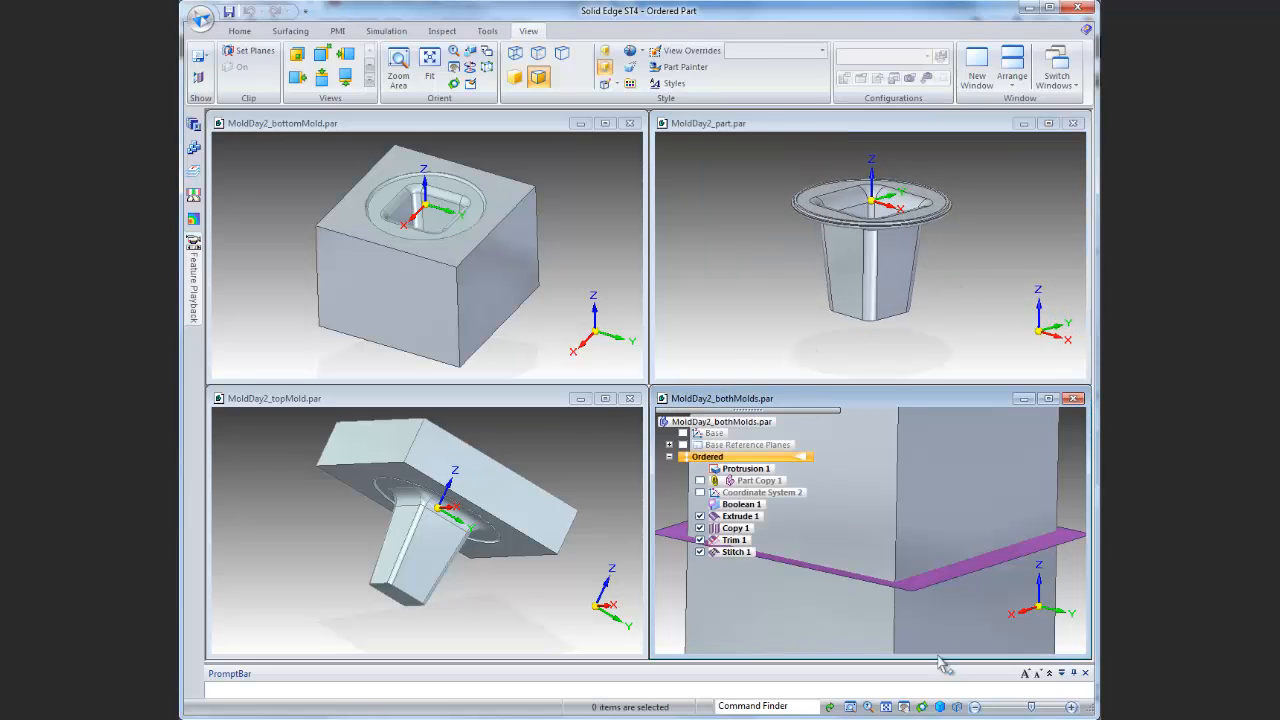
pyautogui.click(904, 707)
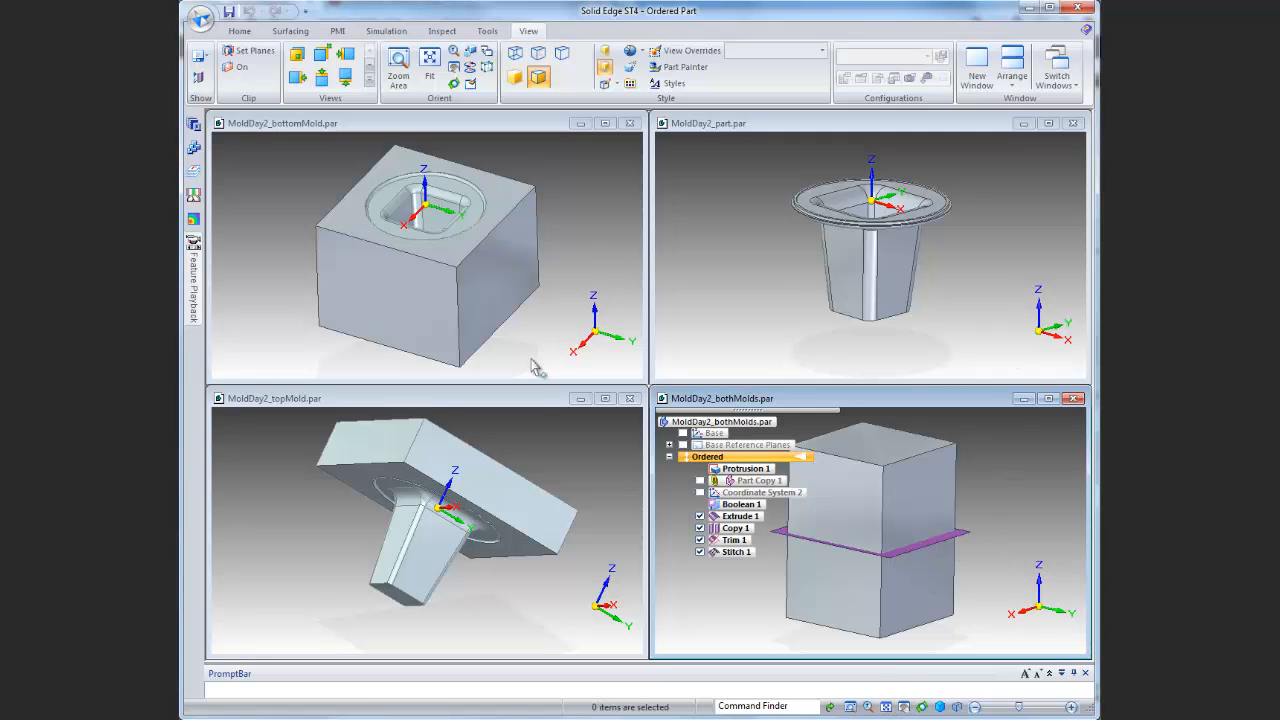
pyautogui.click(529, 434)
pyautogui.moveTo(529, 434); pyautogui.dragTo(519, 530, button='middle')
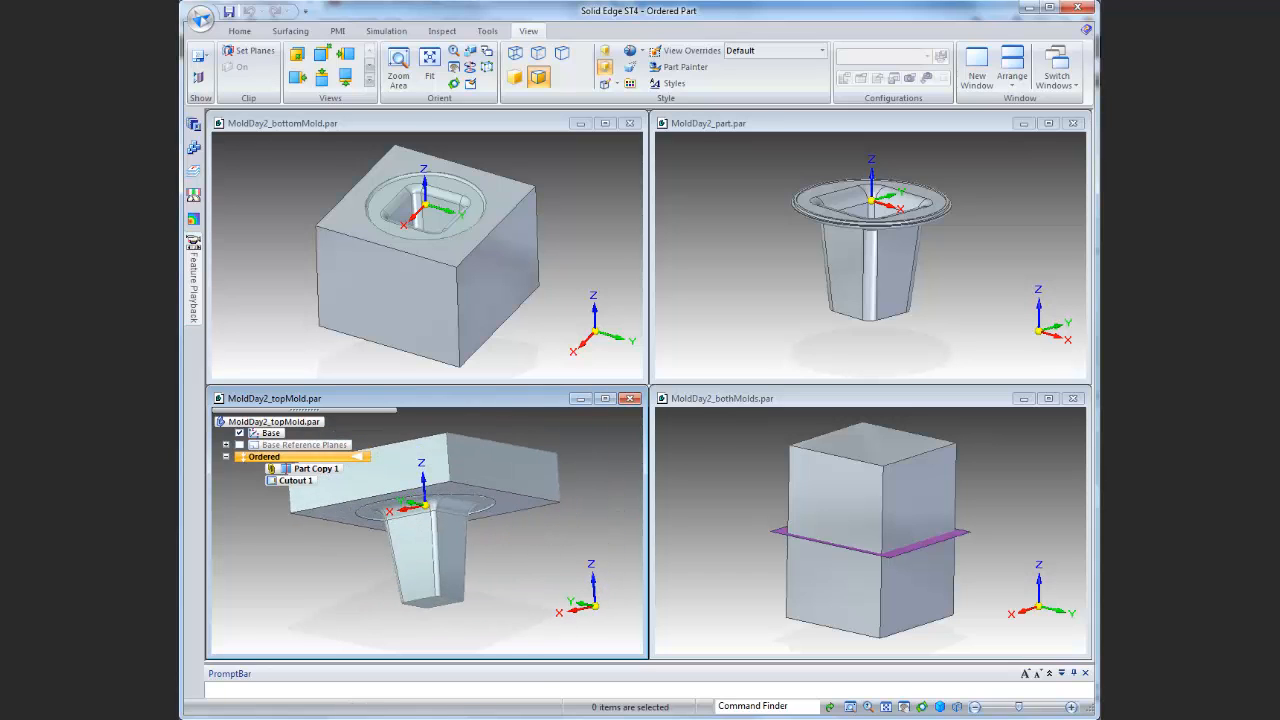